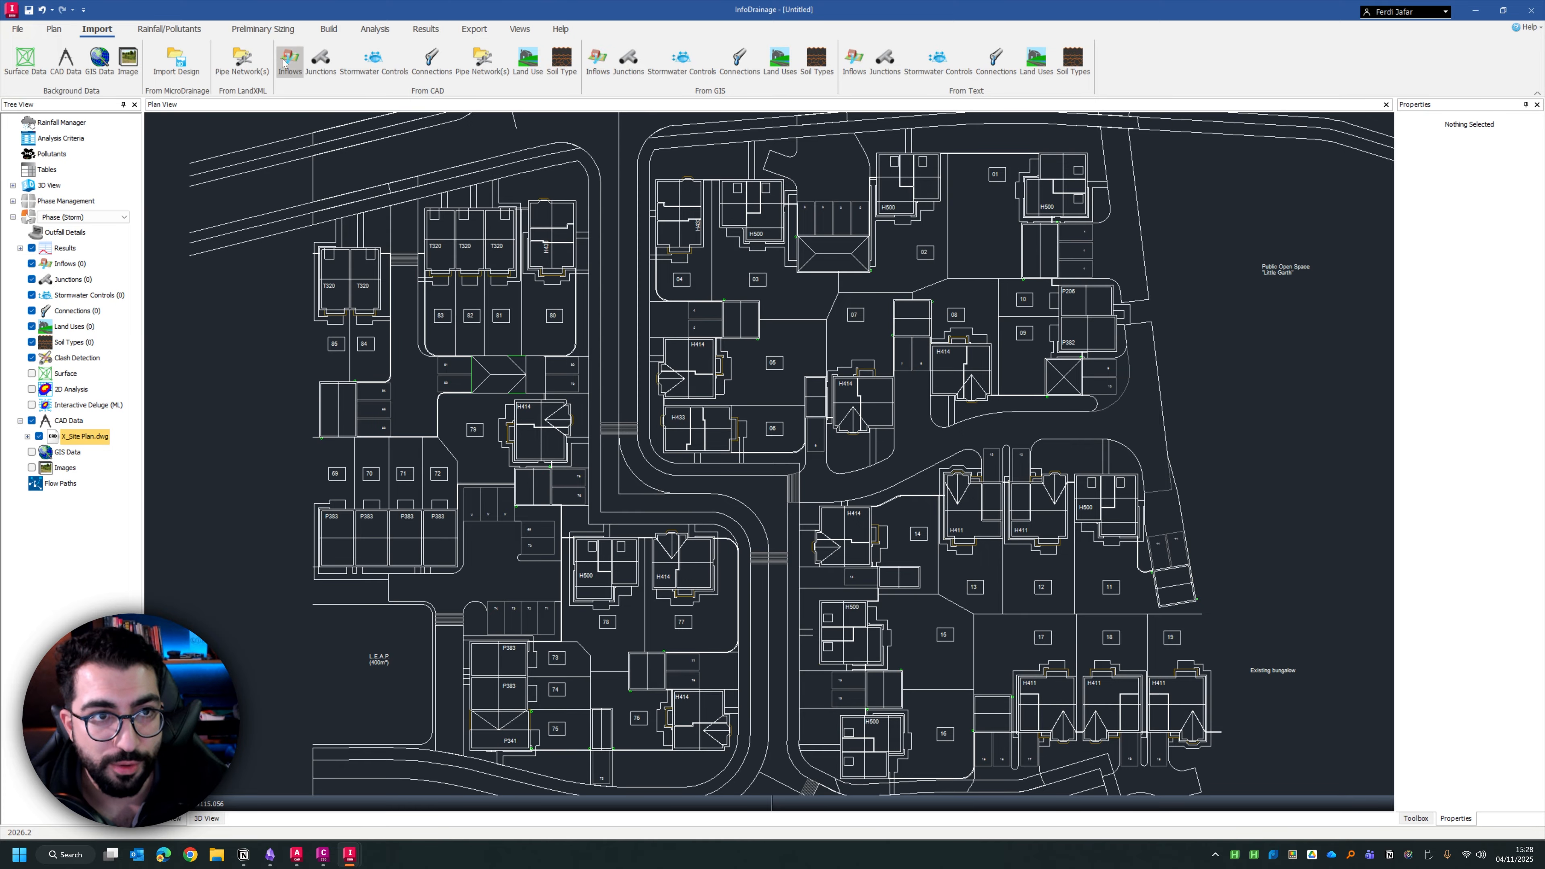
Start adding a catchment area inflow as a polygon outline and turn on snapping for the plan
{"action": "left_click", "coordinate": [328, 29]}
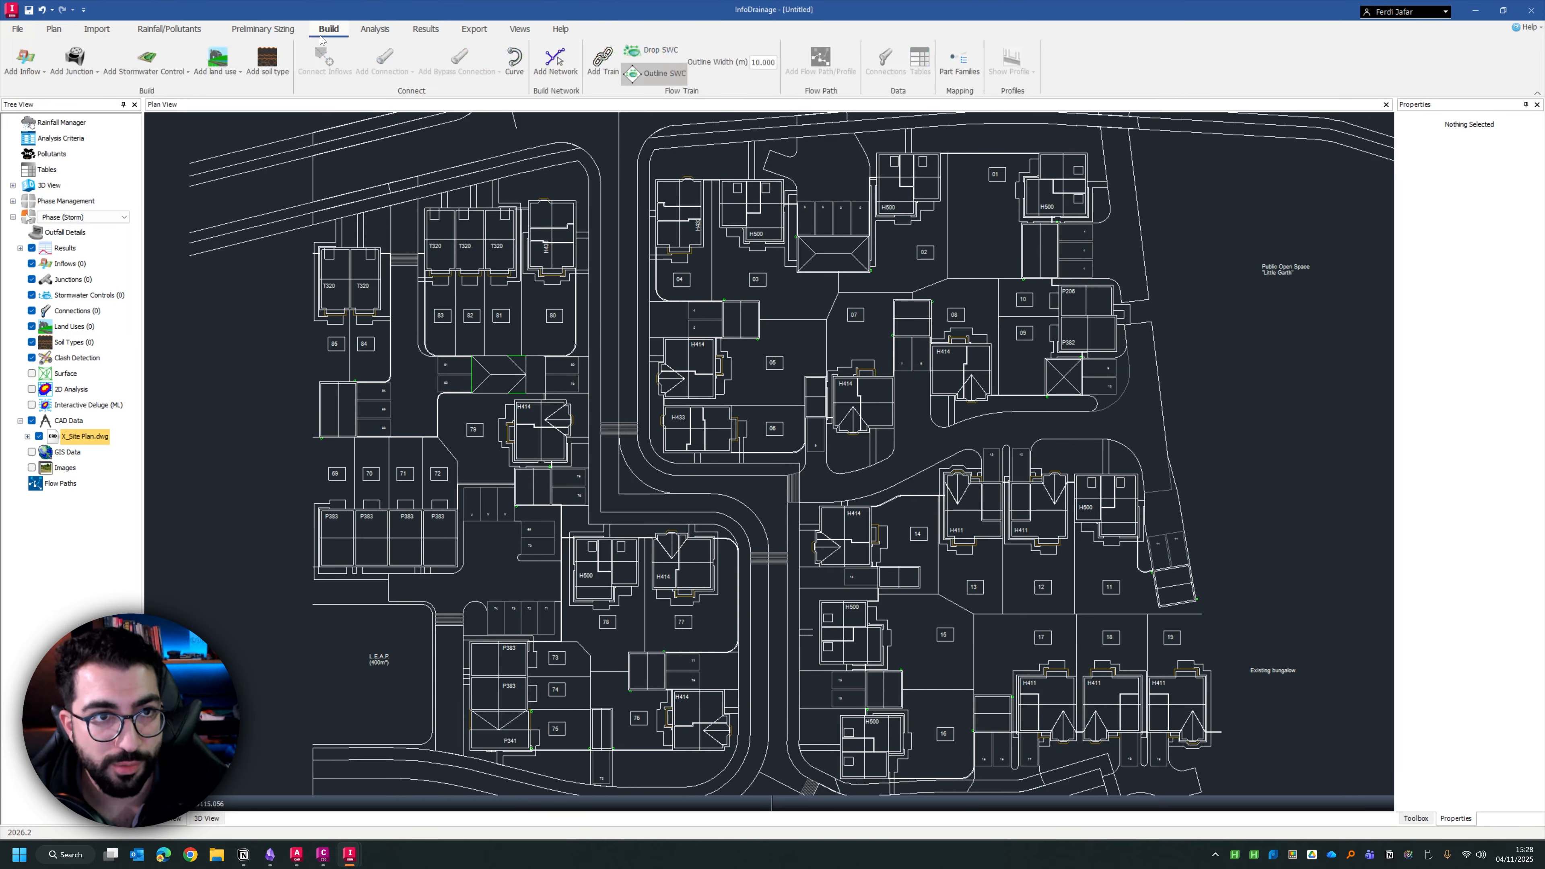
{"action": "left_click", "coordinate": [42, 71]}
{"action": "left_click", "coordinate": [45, 102]}
{"action": "scroll", "coordinate": [558, 344], "scroll_direction": "up", "scroll_amount": 3}
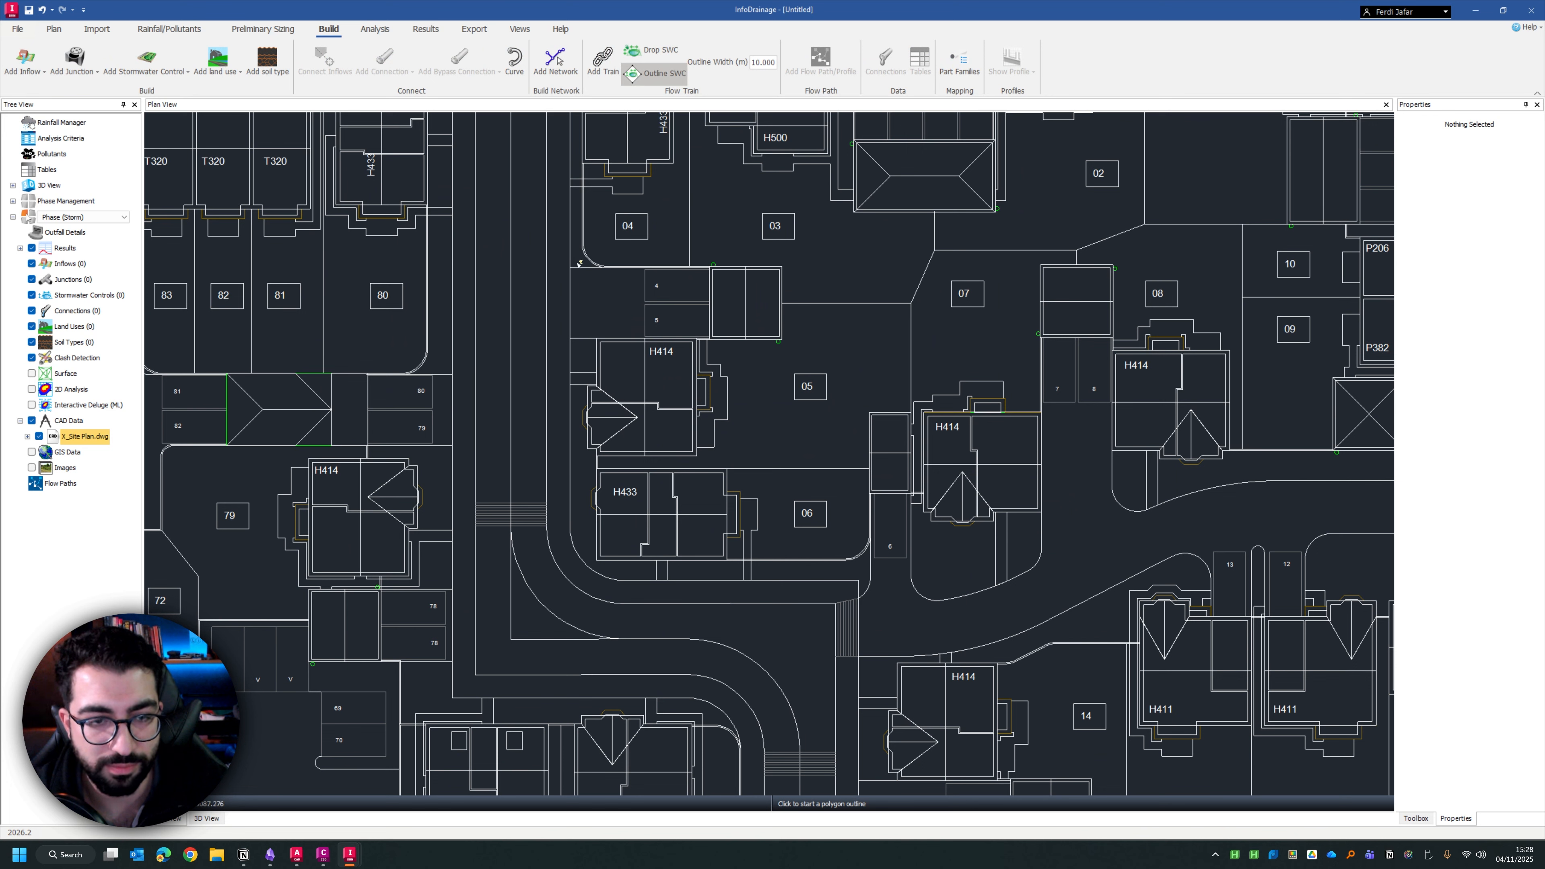
{"action": "left_click", "coordinate": [520, 29]}
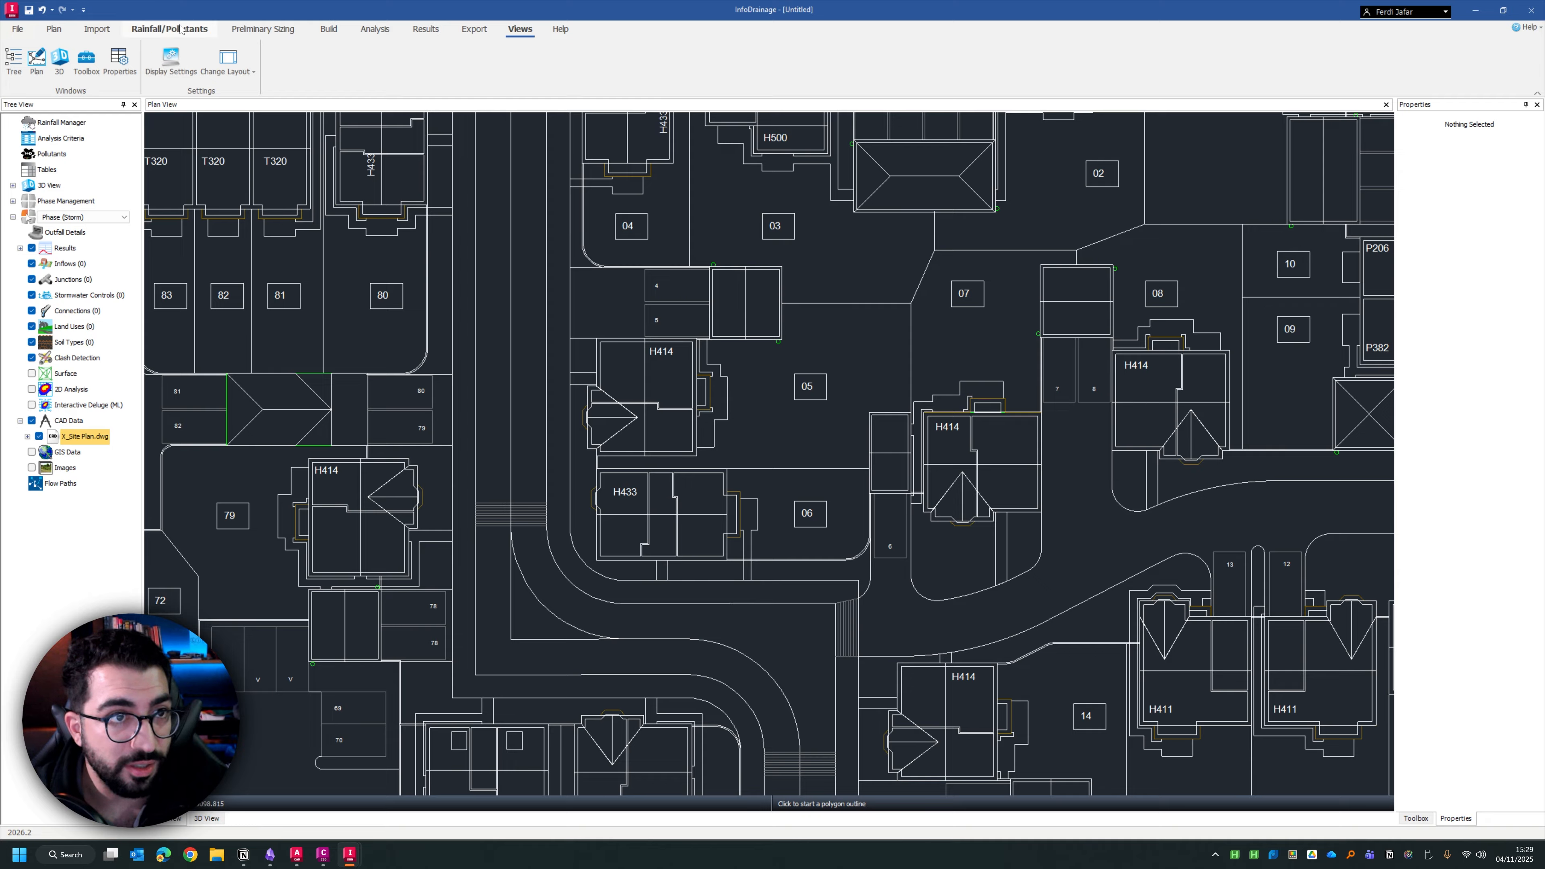
{"action": "left_click", "coordinate": [53, 29]}
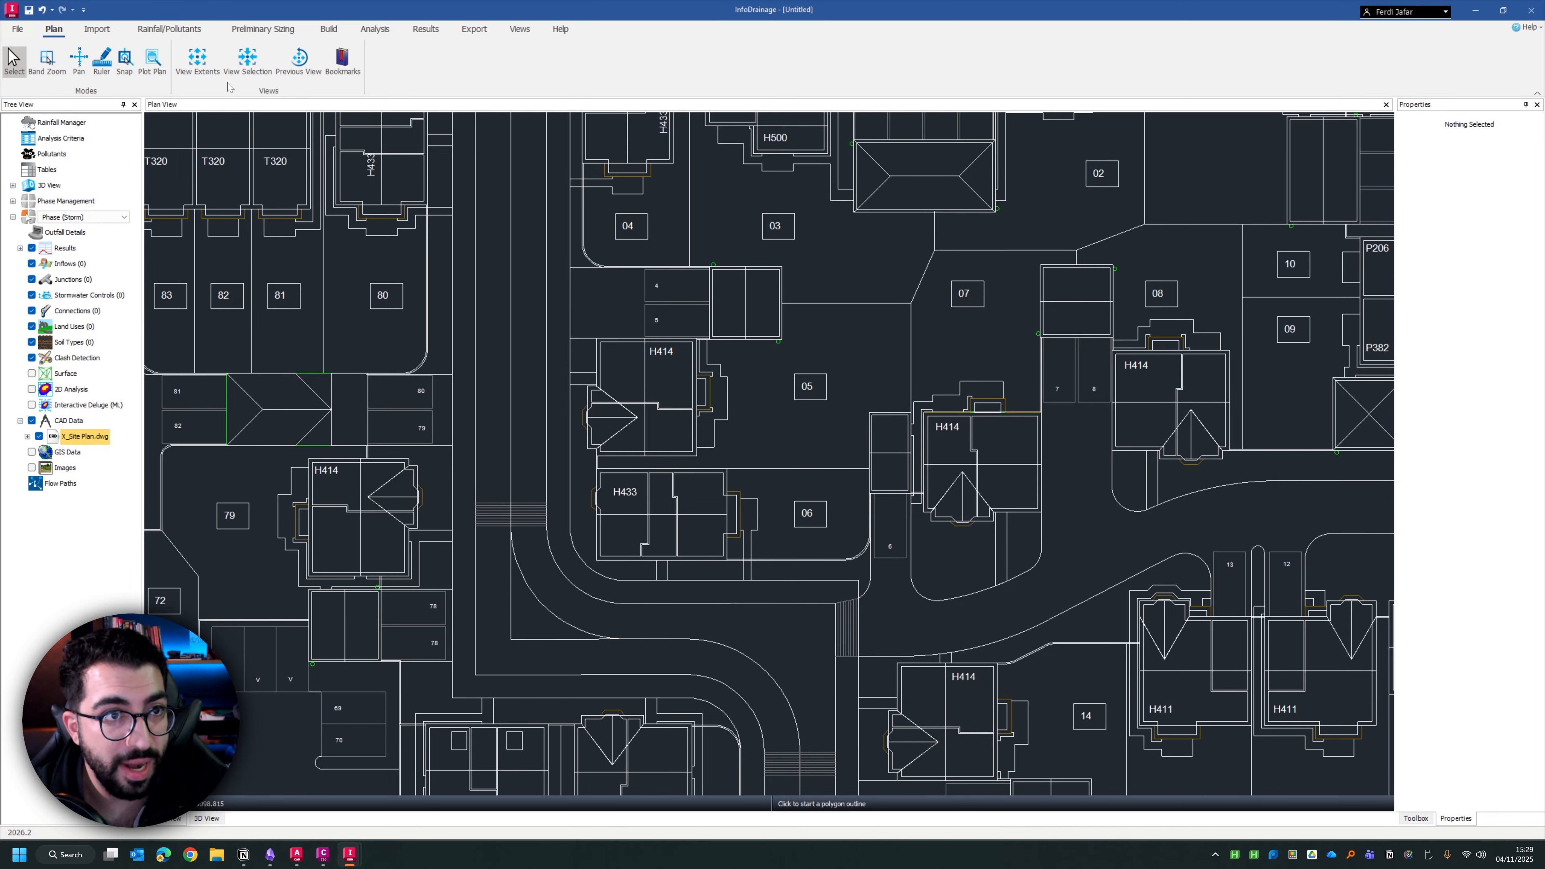
{"action": "left_click", "coordinate": [247, 61]}
{"action": "scroll", "coordinate": [745, 426], "scroll_direction": "up", "scroll_amount": 8}
Outline the catchment area around plot 05, including its house, garage and parking bays 4 and 5, covering about 0.036 ha
{"action": "left_click", "coordinate": [489, 207]}
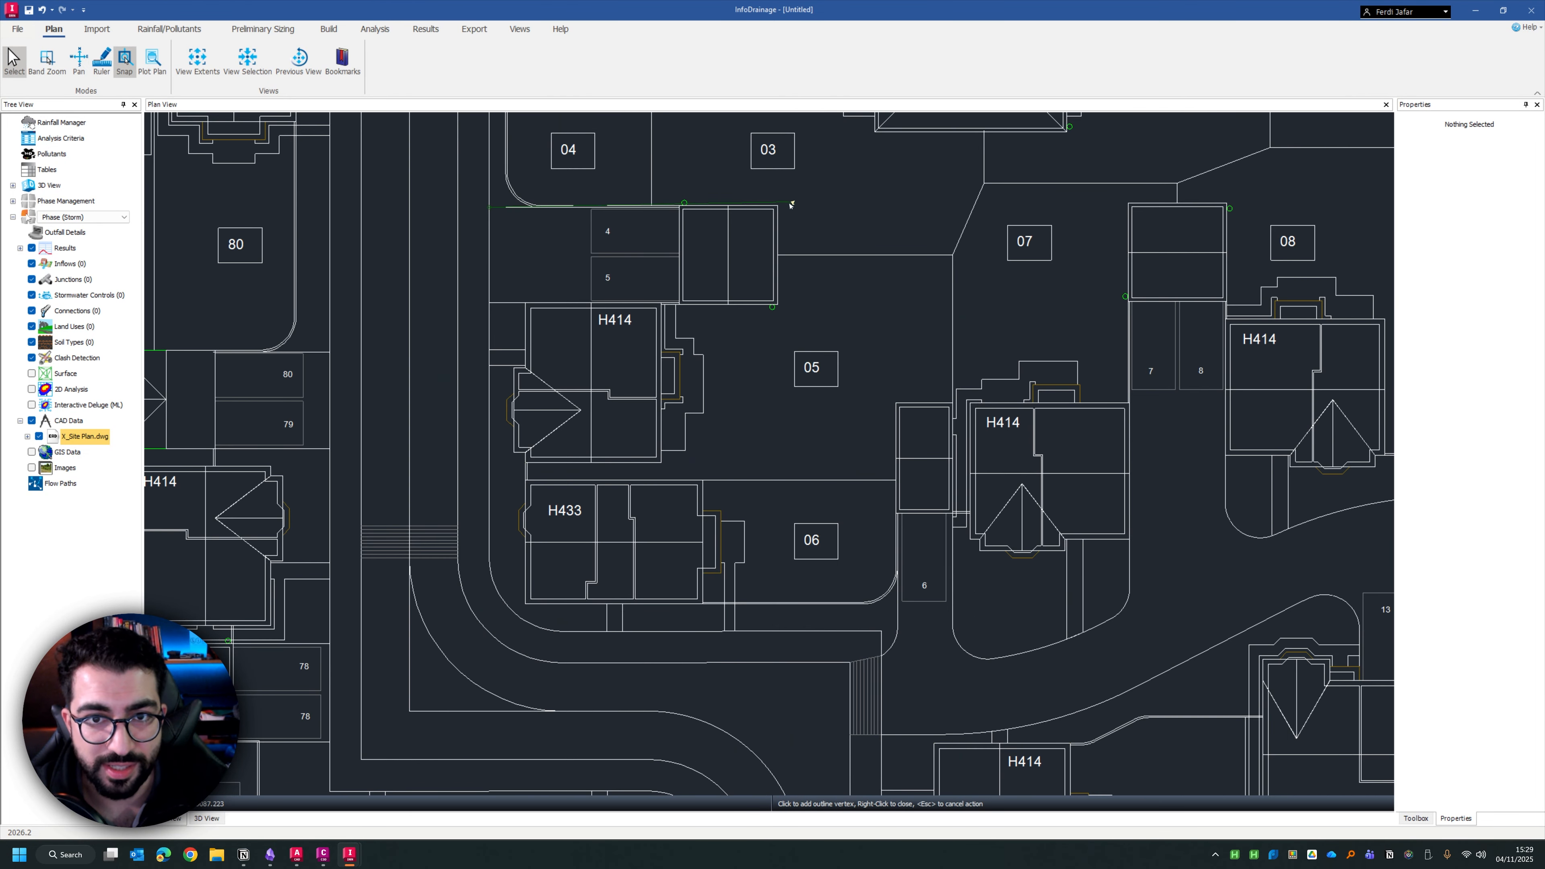
{"action": "left_click", "coordinate": [777, 254]}
{"action": "left_click", "coordinate": [952, 255]}
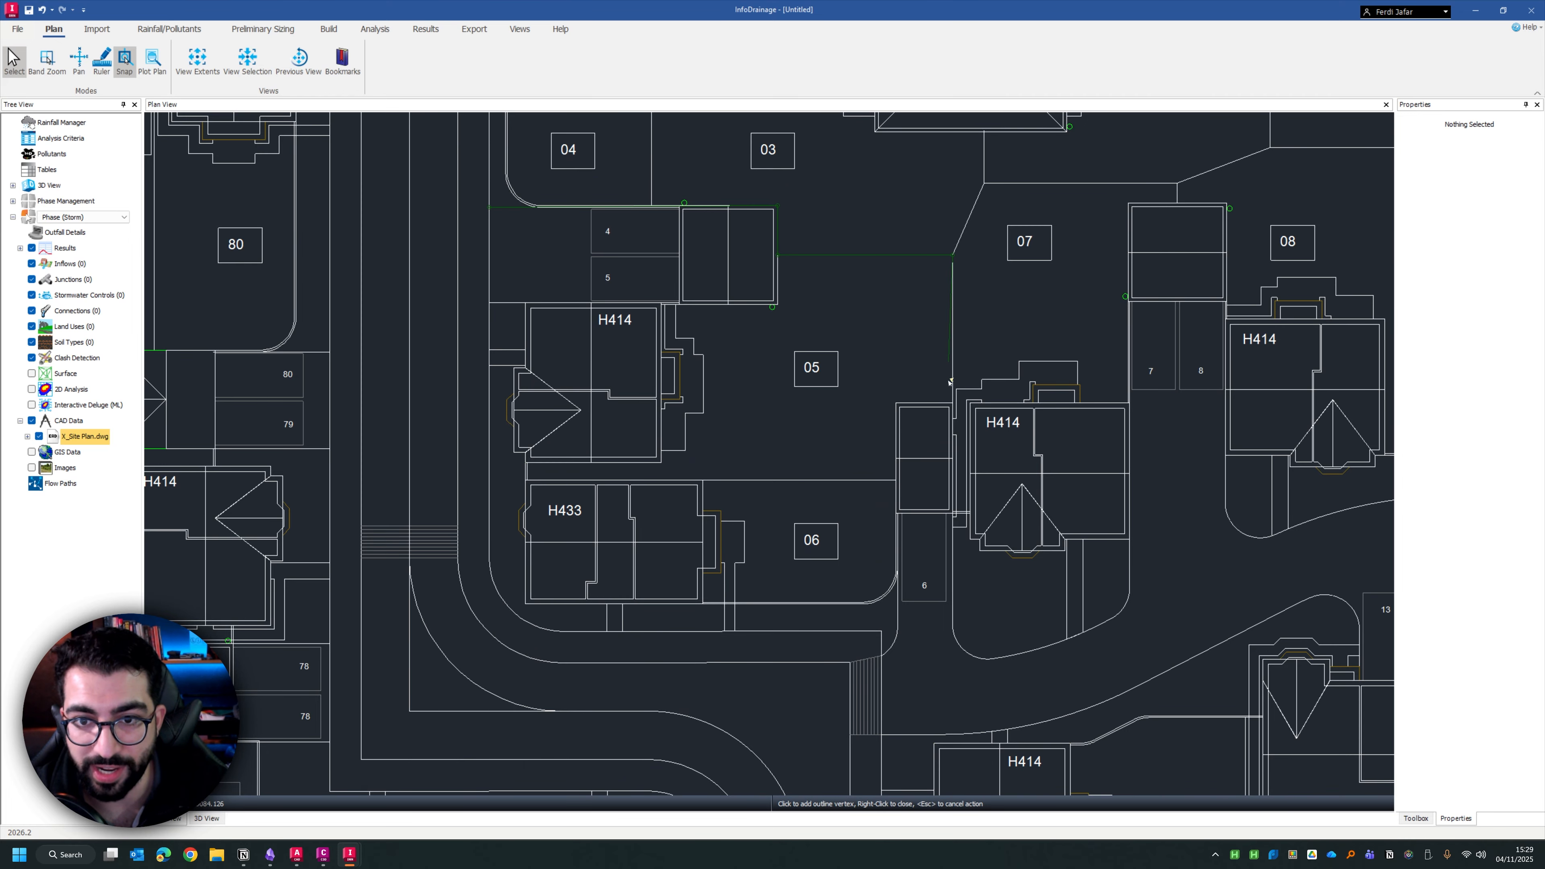
{"action": "left_click", "coordinate": [952, 405]}
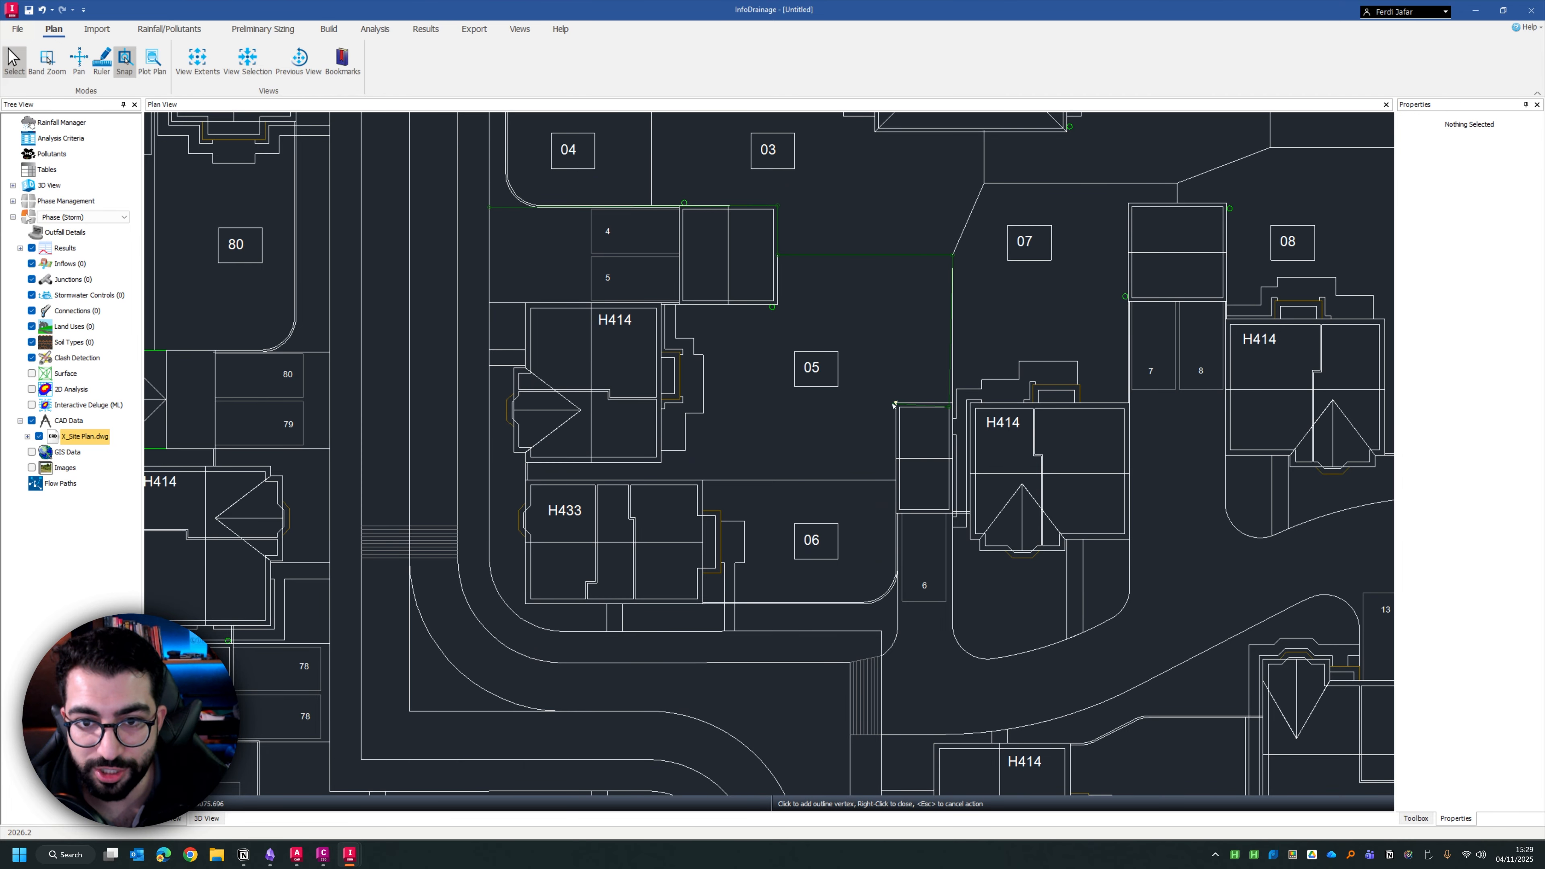
{"action": "left_click", "coordinate": [895, 481]}
{"action": "left_click", "coordinate": [527, 481]}
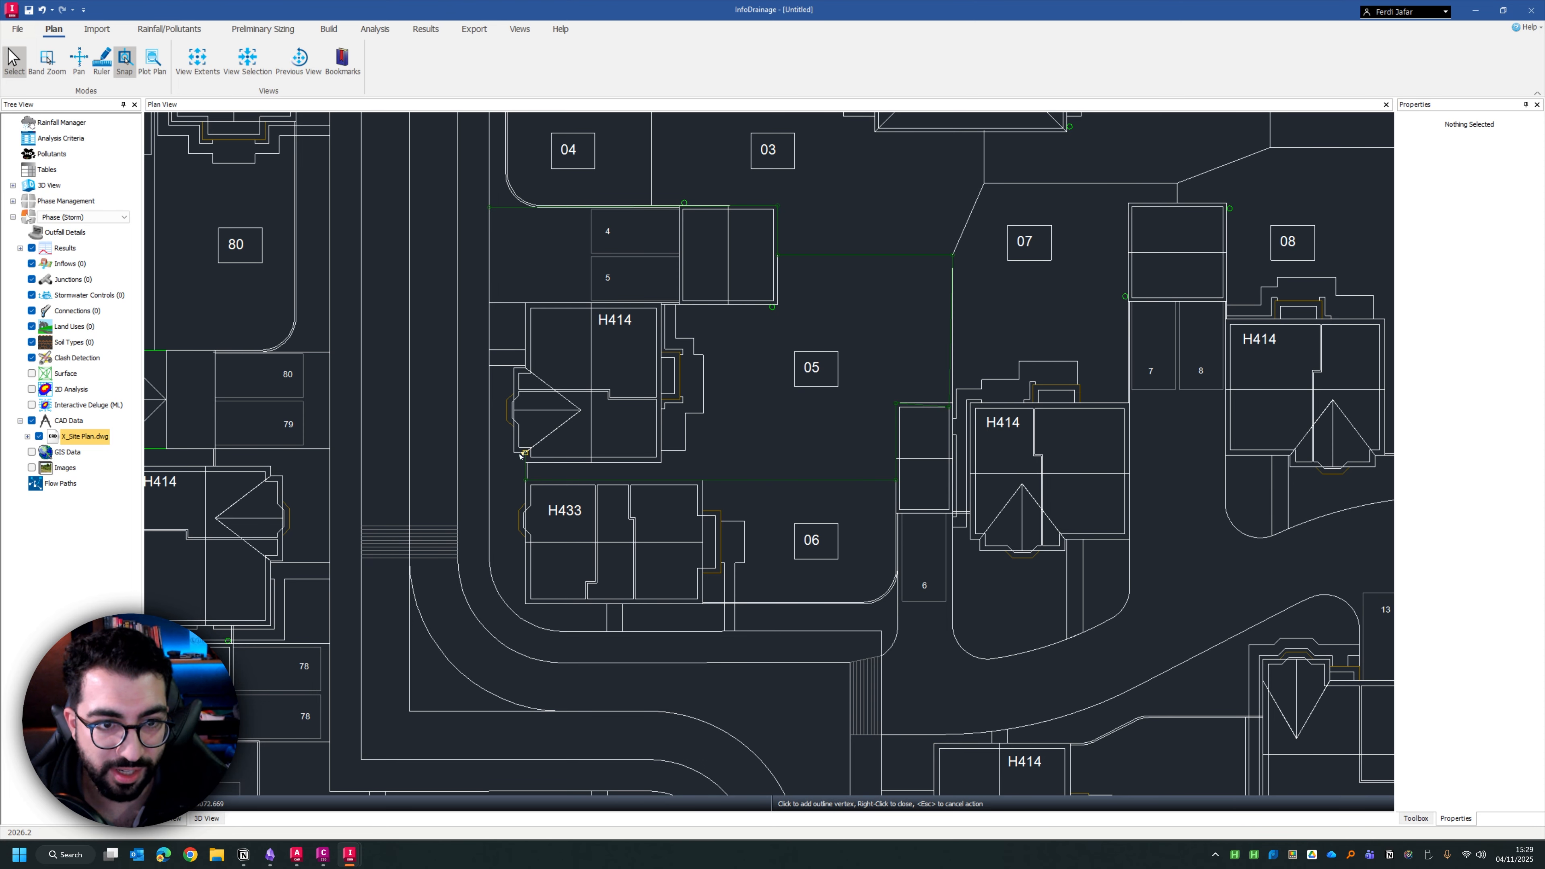
{"action": "left_click", "coordinate": [522, 455]}
{"action": "right_click", "coordinate": [505, 225]}
{"action": "left_click", "coordinate": [692, 358]}
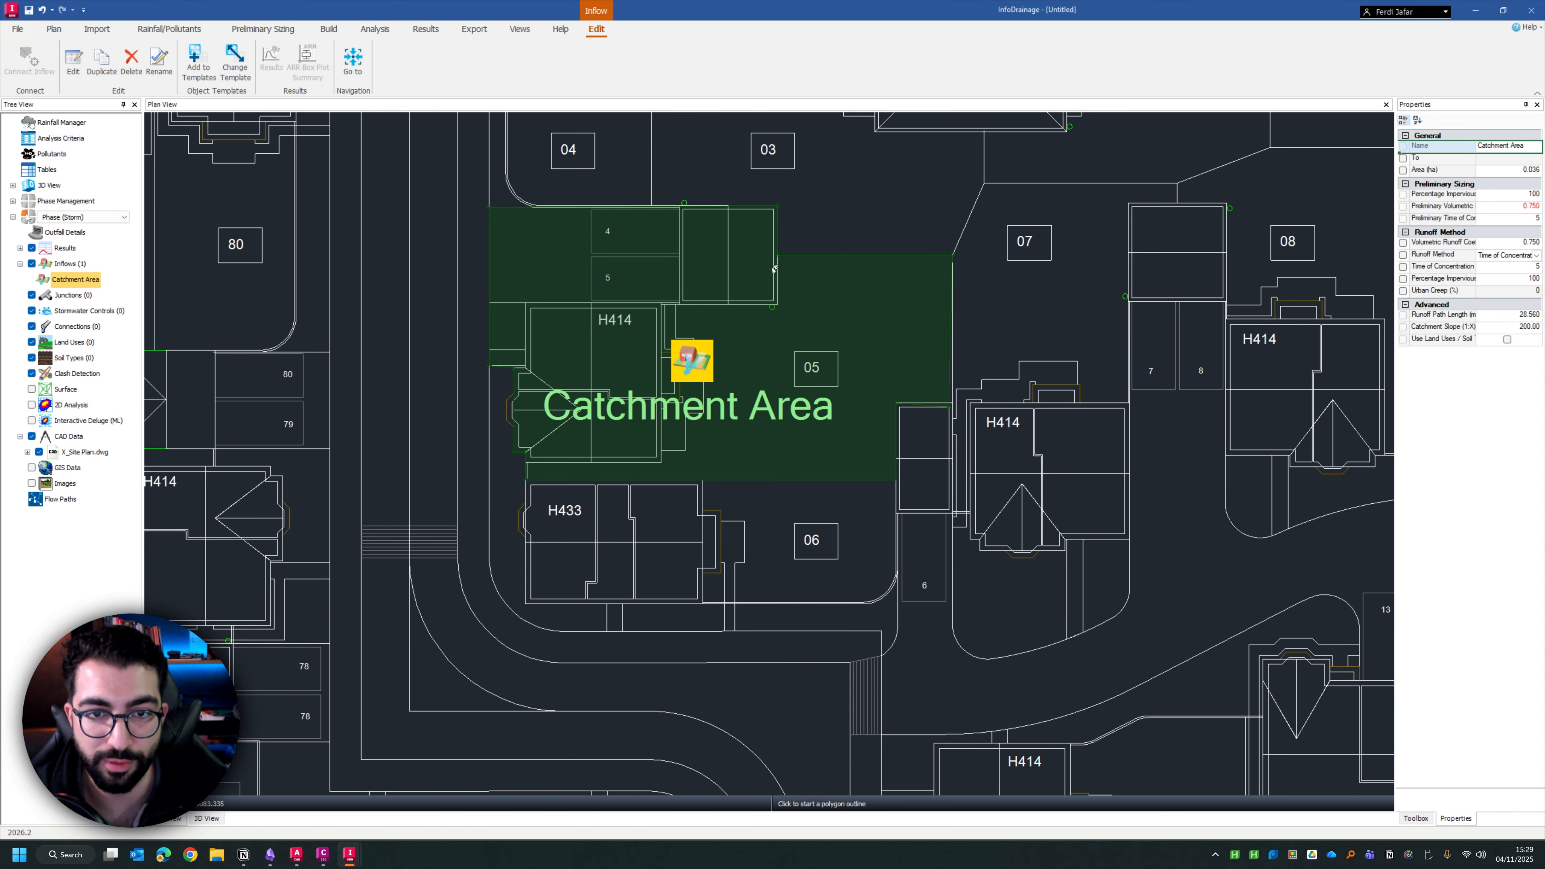
Review the runoff properties of the plot 05 catchment area and close them without changes
{"action": "scroll", "coordinate": [625, 502], "scroll_direction": "down", "scroll_amount": 2}
{"action": "left_click_drag", "start_coordinate": [637, 296], "coordinate": [664, 390]}
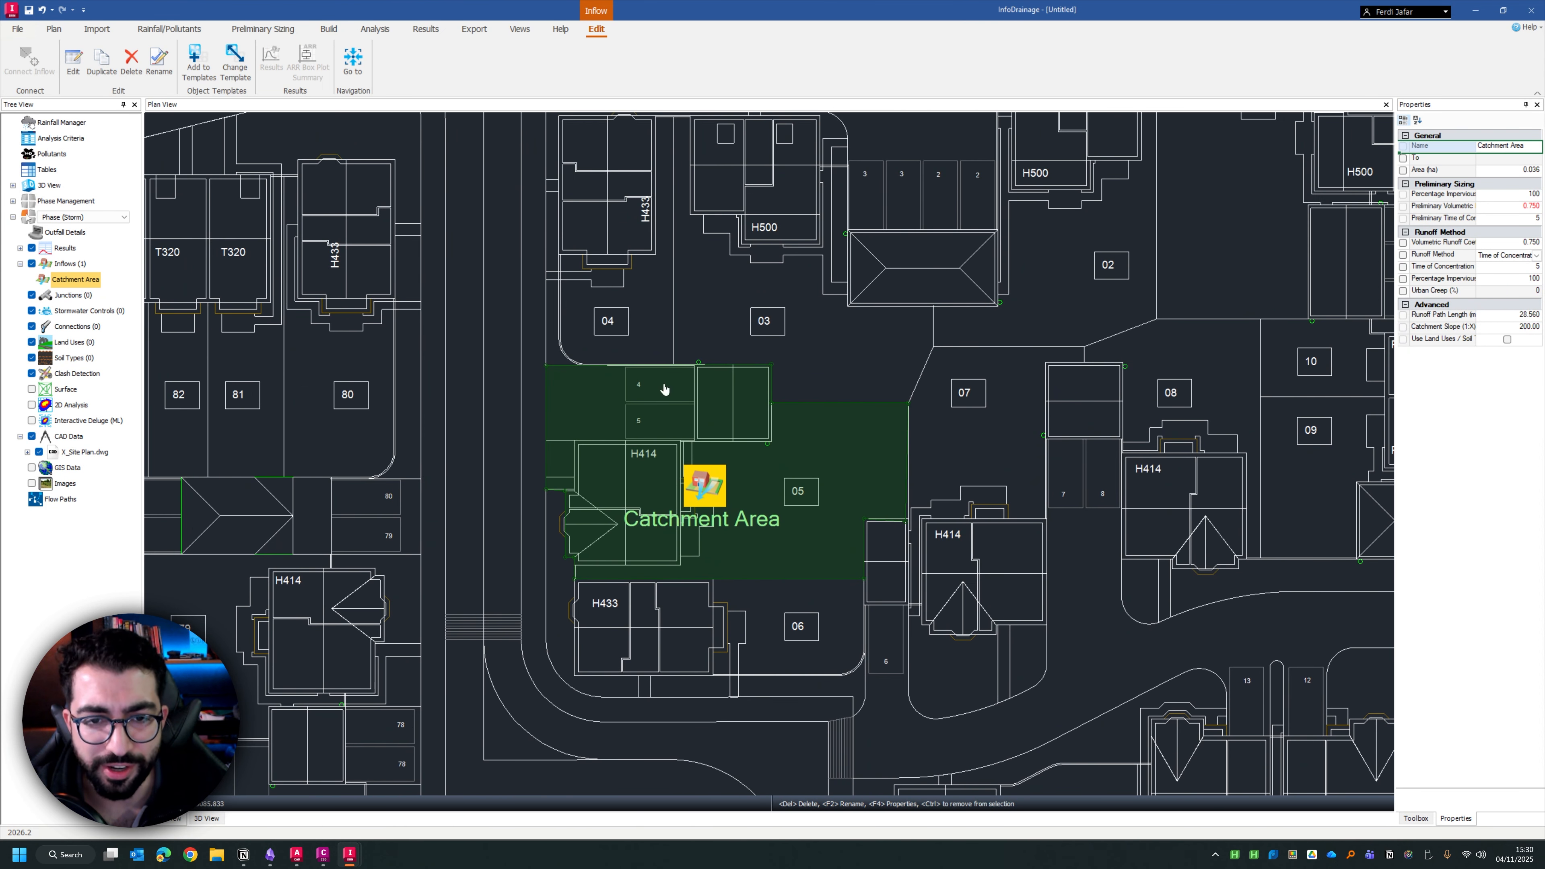
{"action": "double_click", "coordinate": [713, 490]}
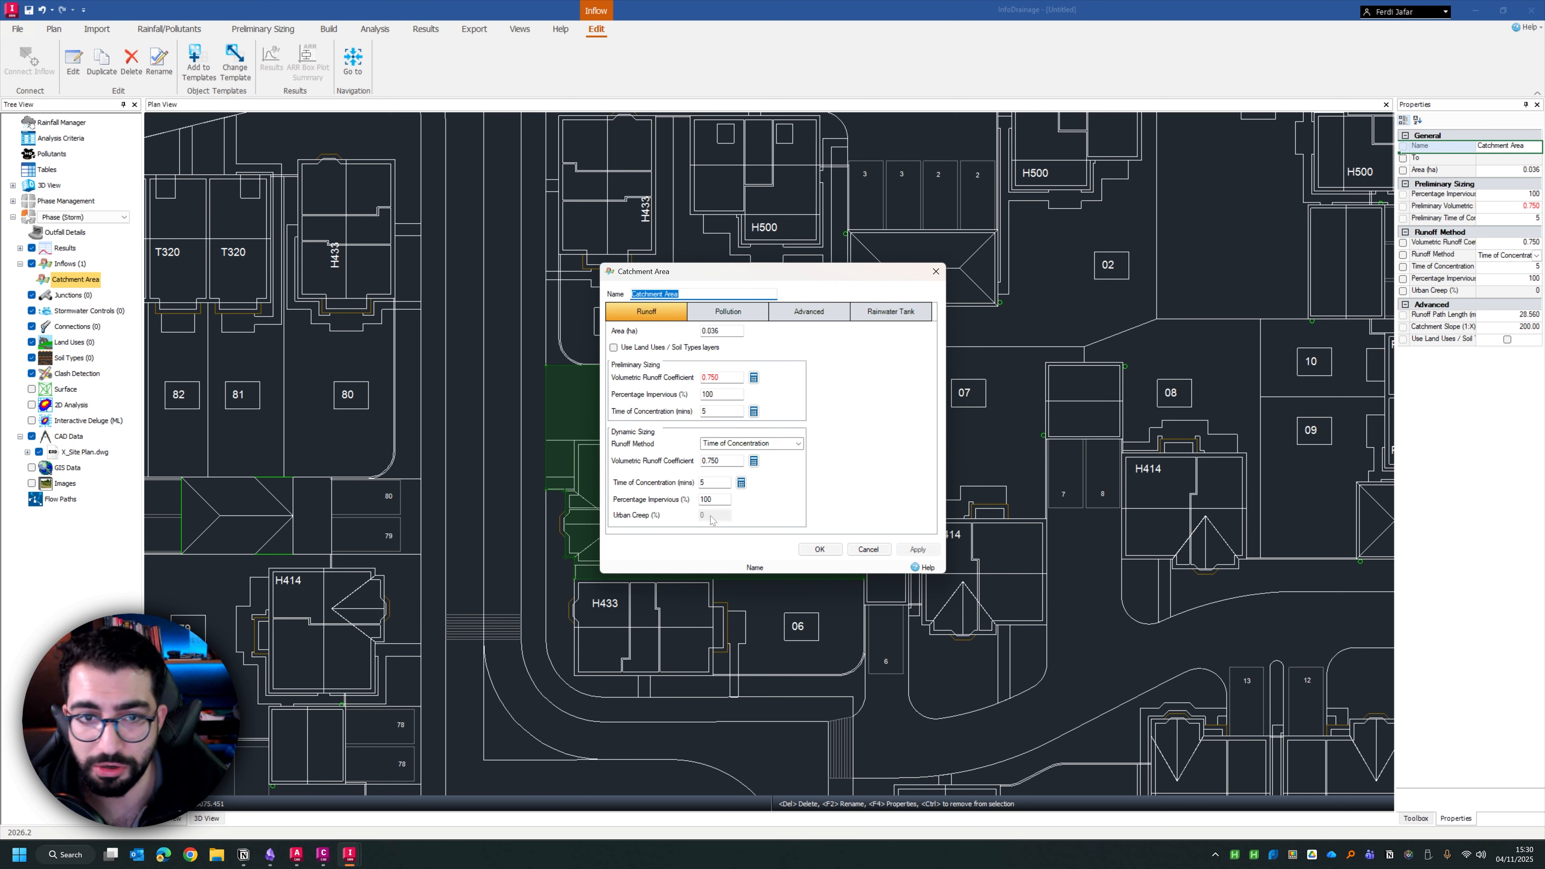
{"action": "left_click", "coordinate": [874, 551]}
Set Urban Creep to Use Catchment Values in the analysis criteria
{"action": "left_click", "coordinate": [333, 31]}
{"action": "left_click", "coordinate": [374, 30]}
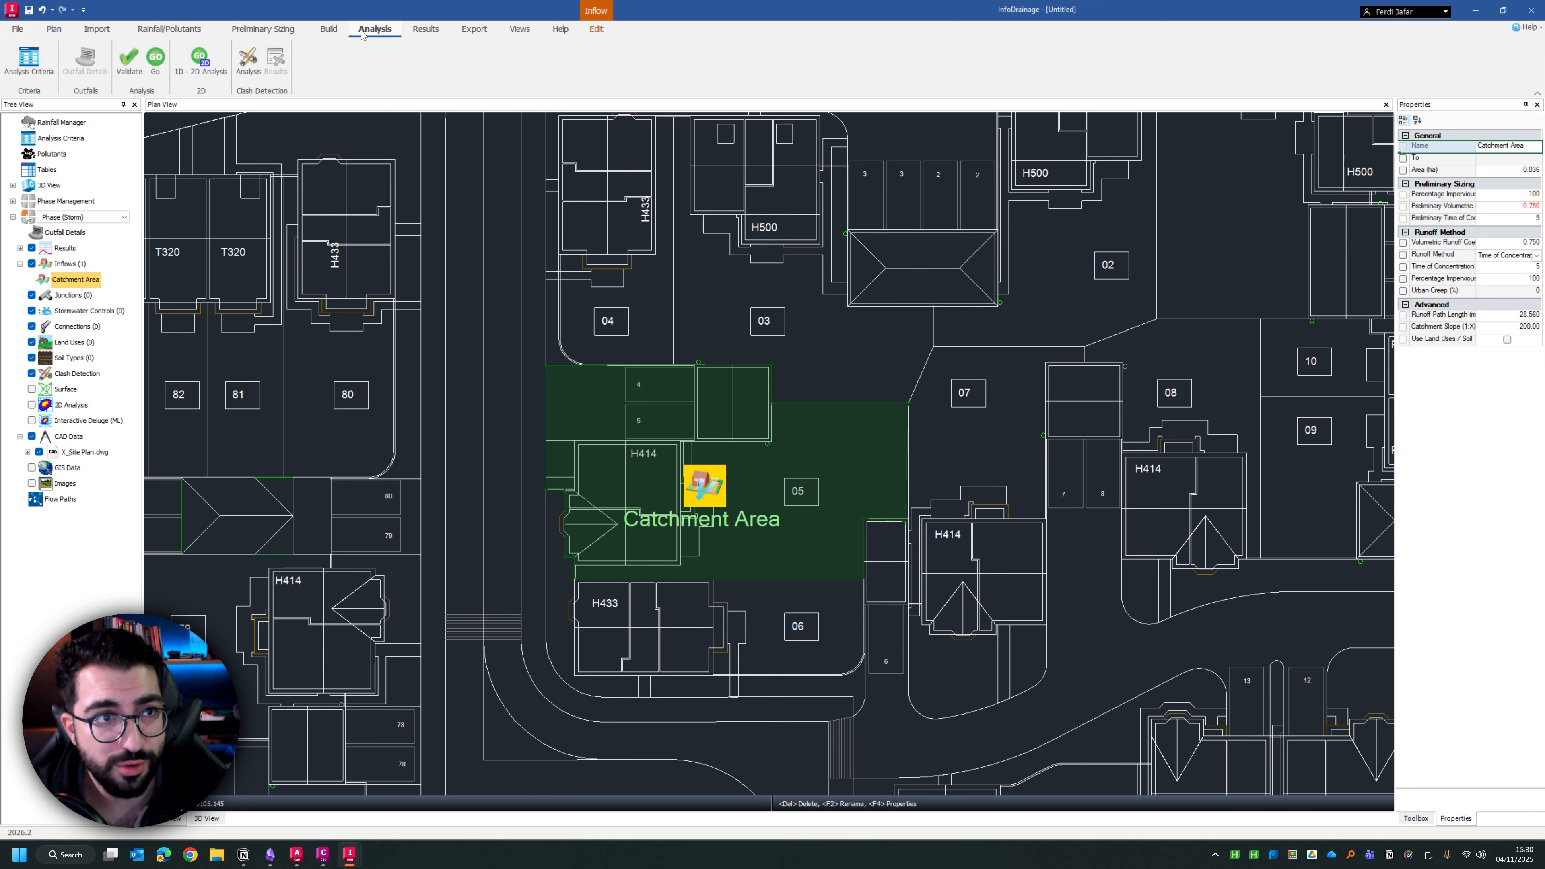
{"action": "left_click", "coordinate": [27, 70]}
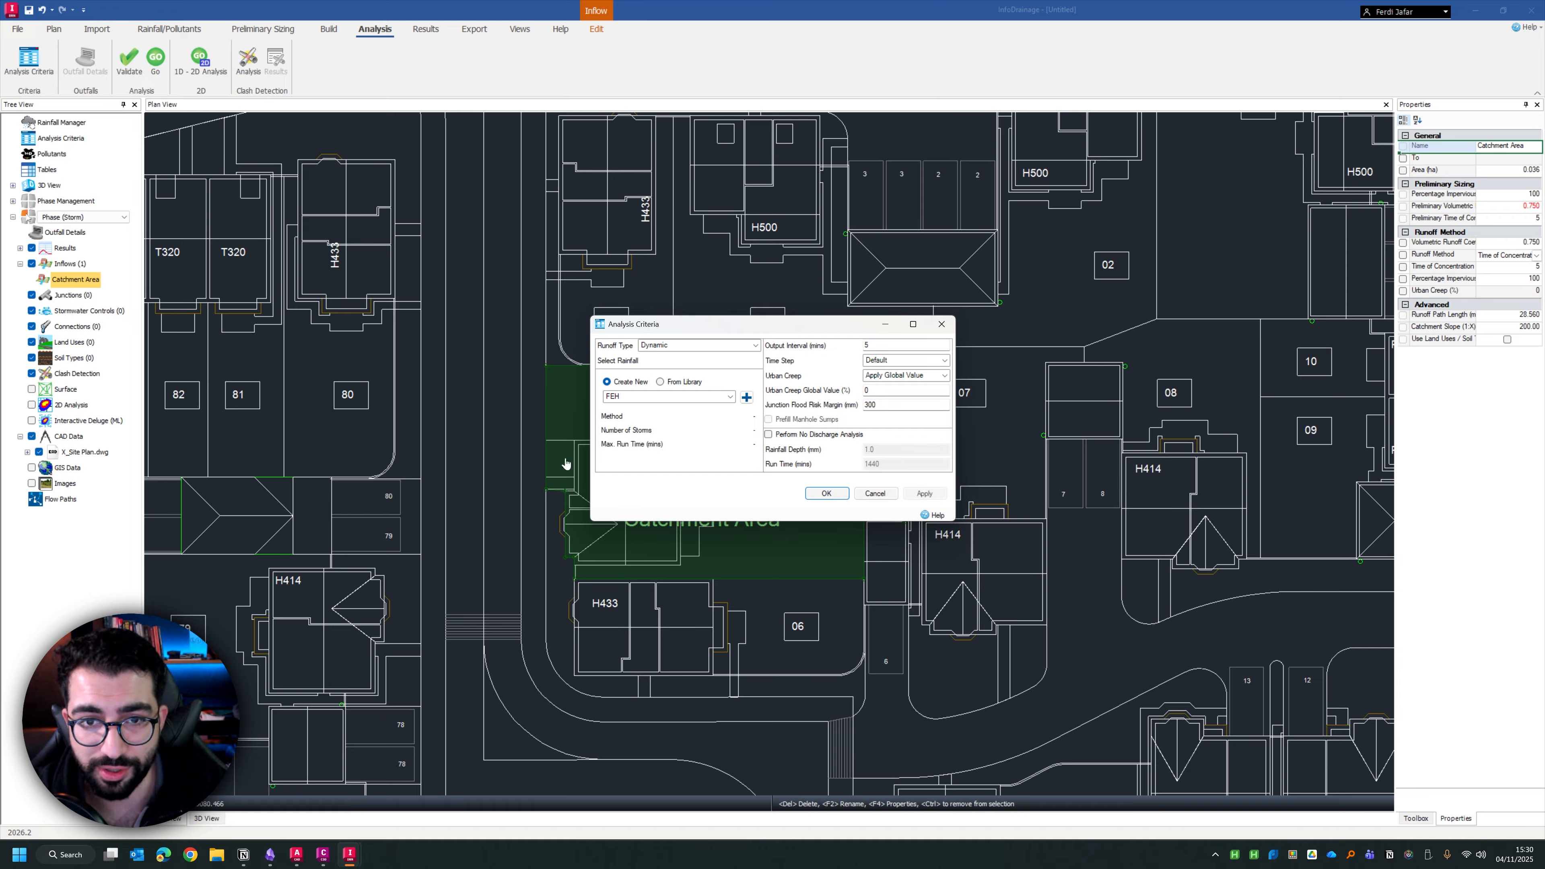
{"action": "left_click", "coordinate": [919, 381]}
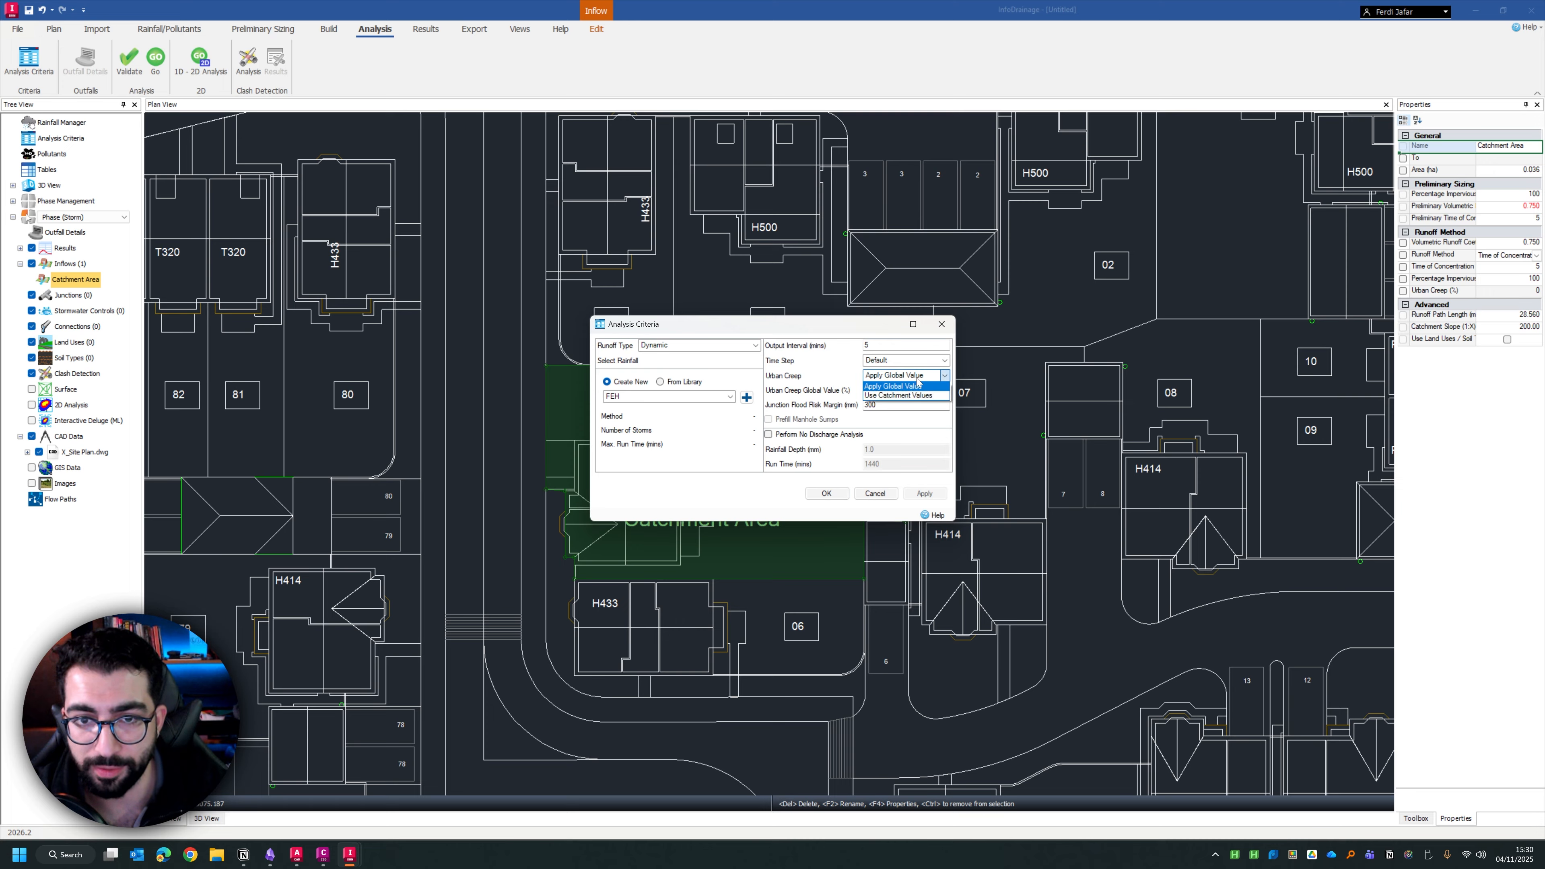
{"action": "left_click", "coordinate": [882, 395]}
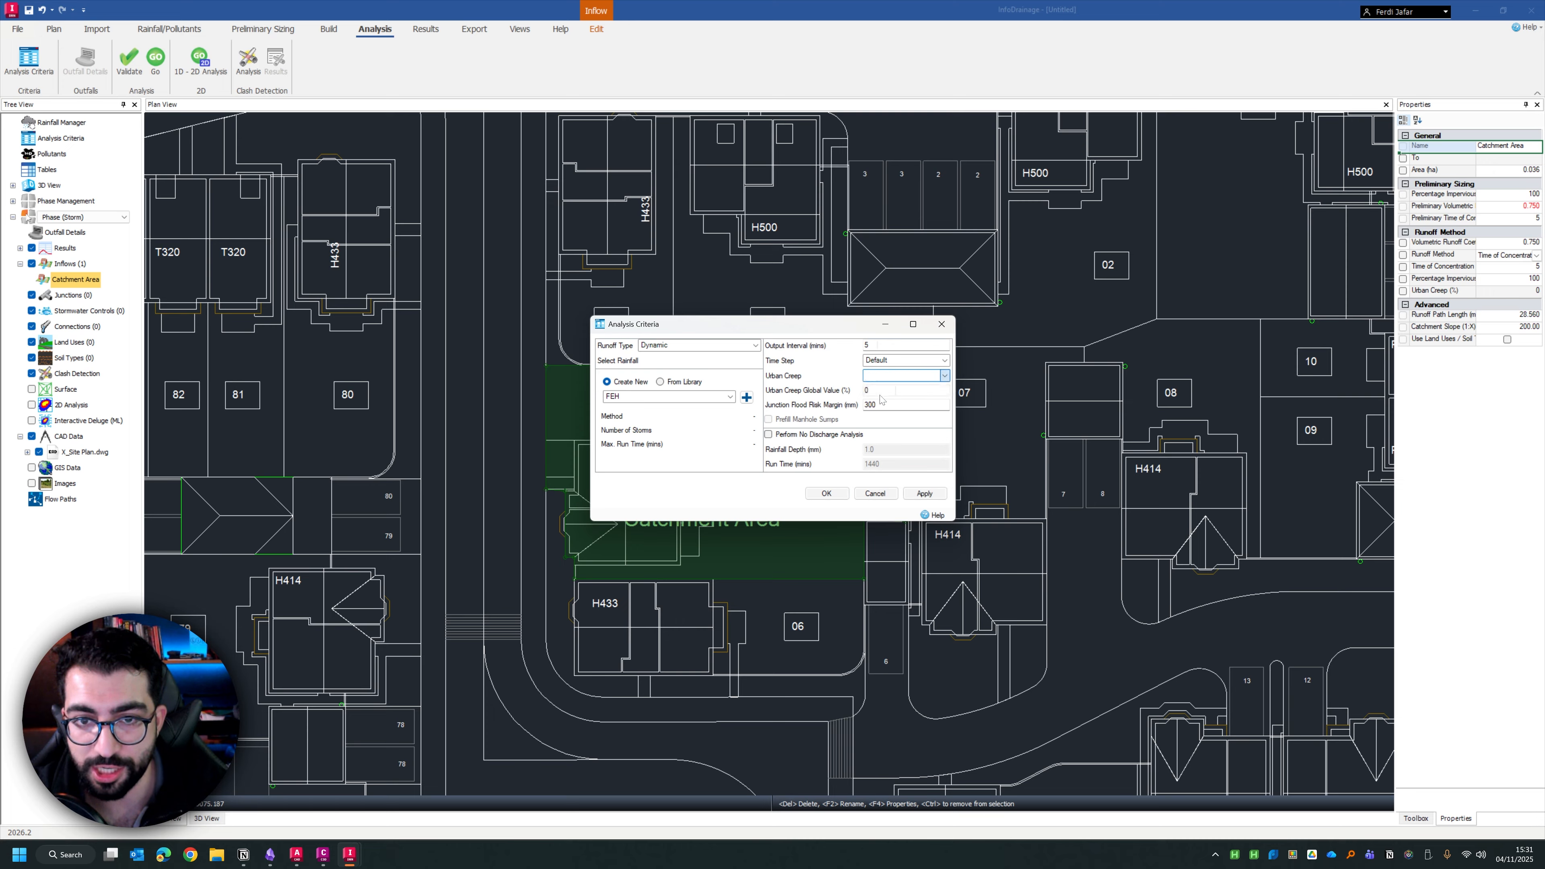
{"action": "left_click", "coordinate": [826, 493]}
Set the plot 05 catchment area's urban creep to 10%
{"action": "double_click", "coordinate": [698, 487]}
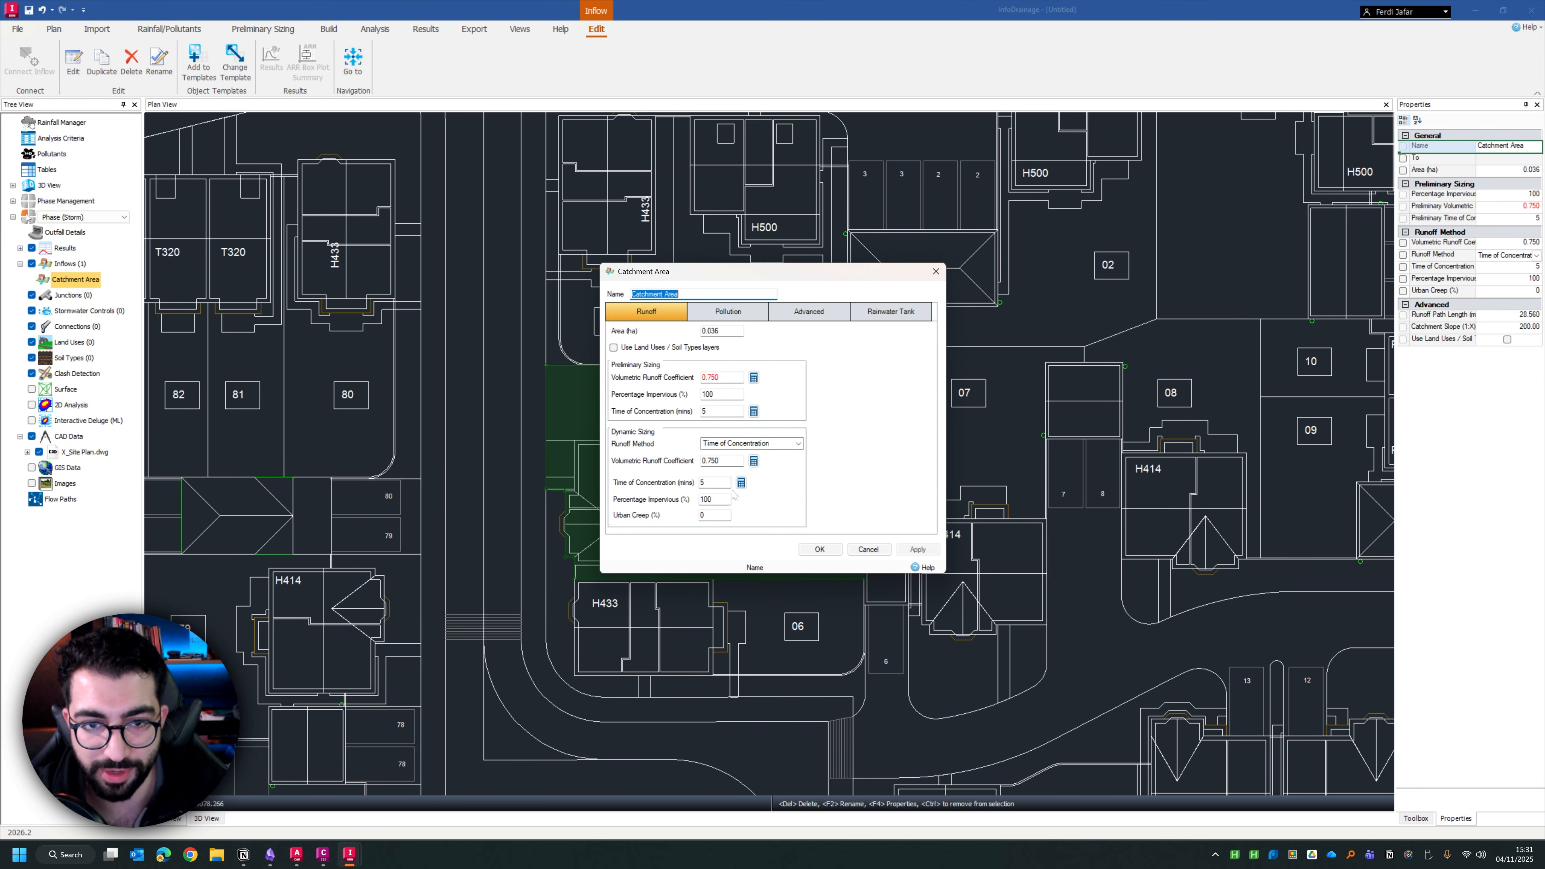
{"action": "left_click", "coordinate": [700, 515]}
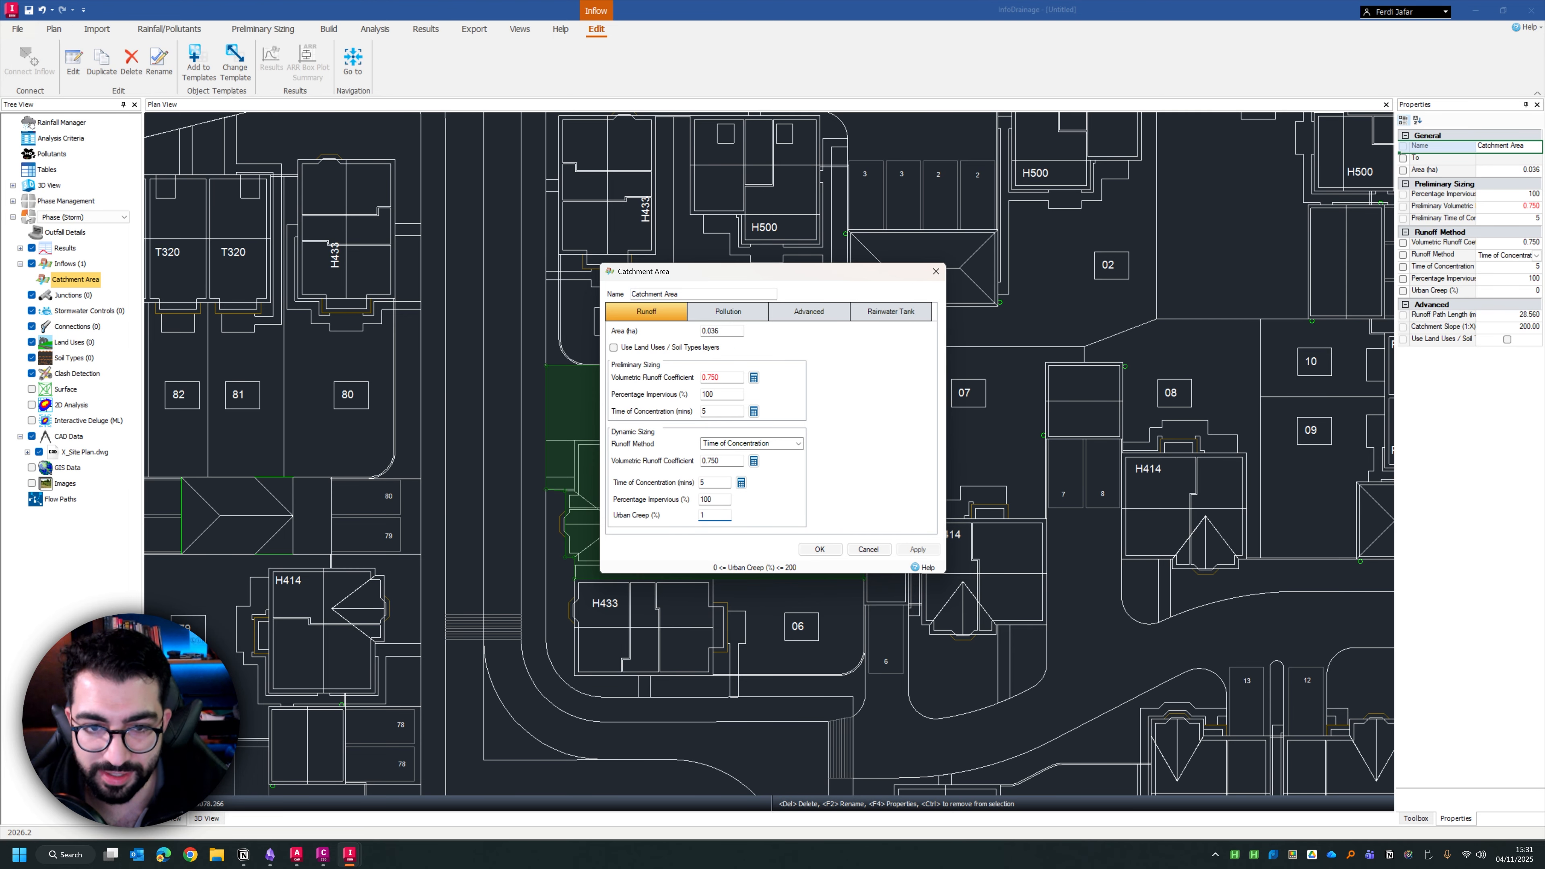
{"action": "key", "text": "Return"}
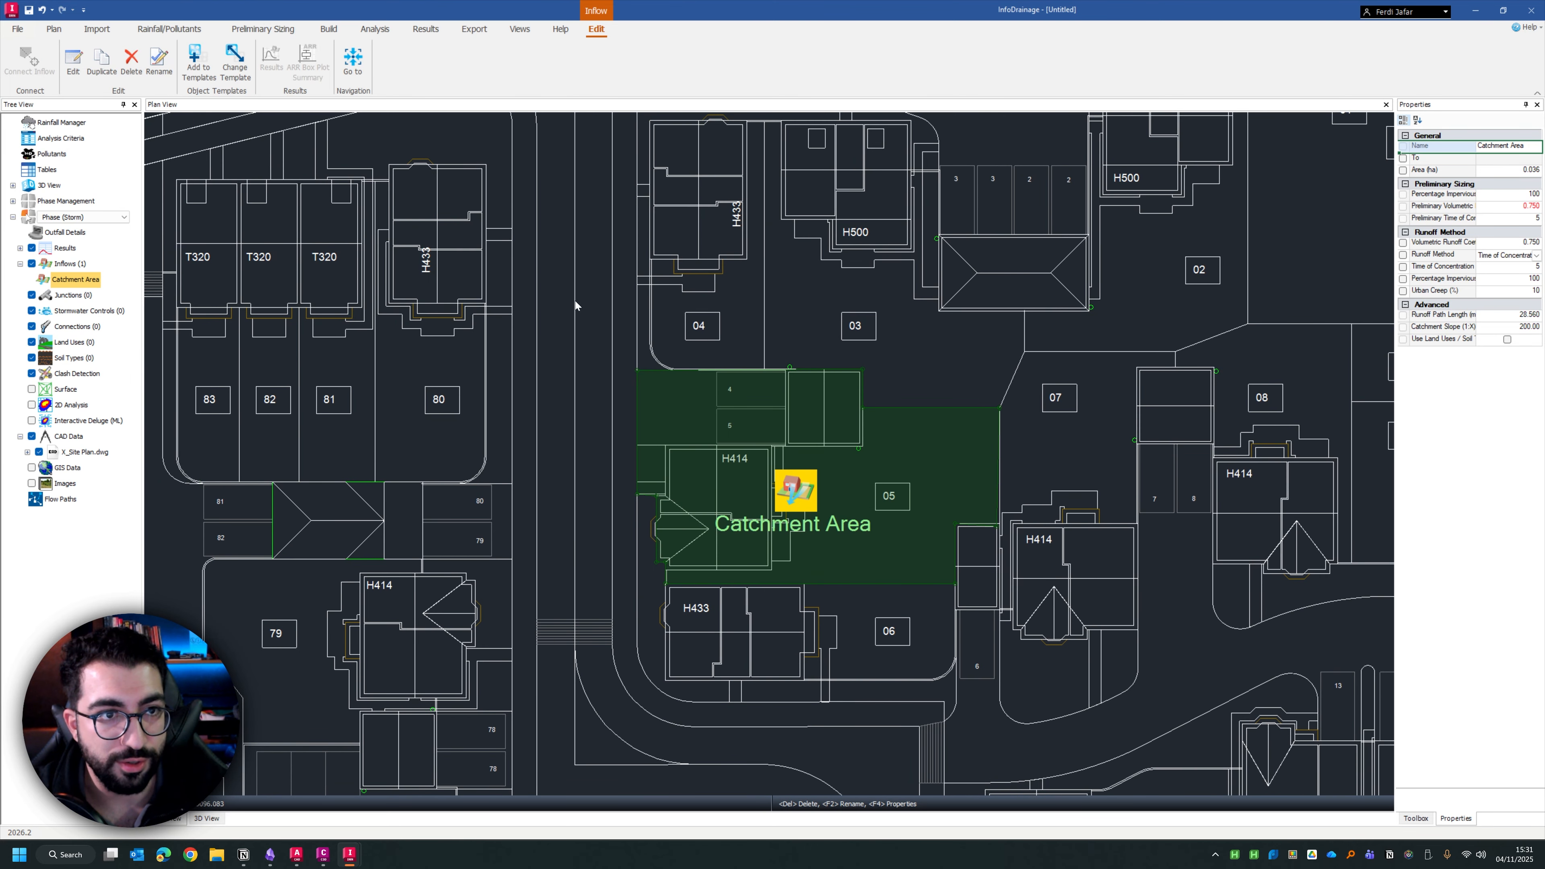
Rename the plot 05 catchment area to A-05
{"action": "key", "text": "F2"}
{"action": "type", "text": "A-05"}
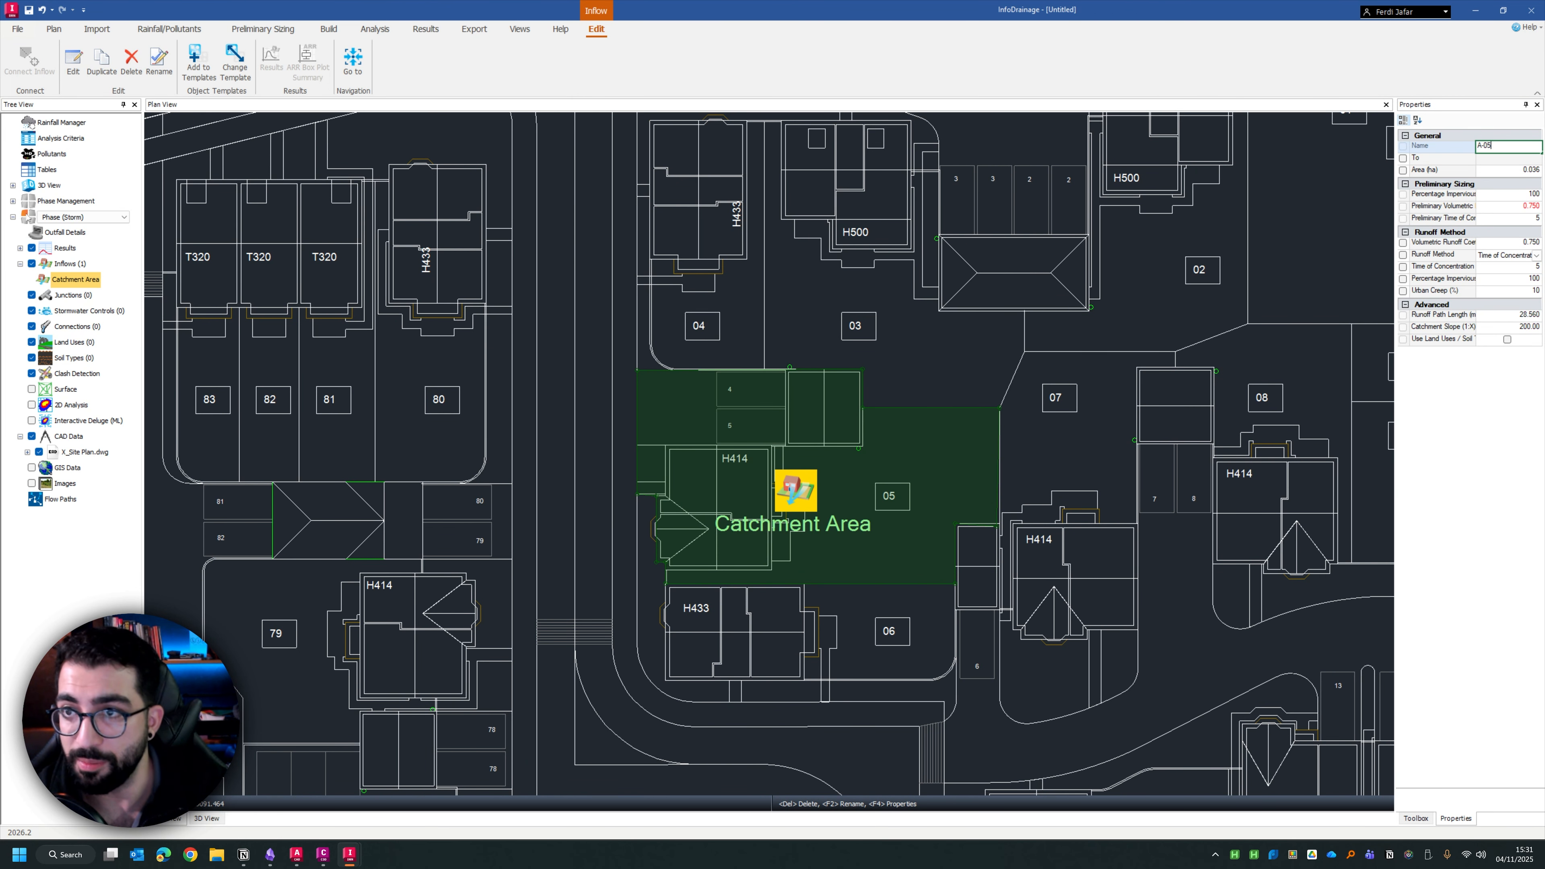
{"action": "key", "text": "Return"}
{"action": "left_click", "coordinate": [564, 296]}
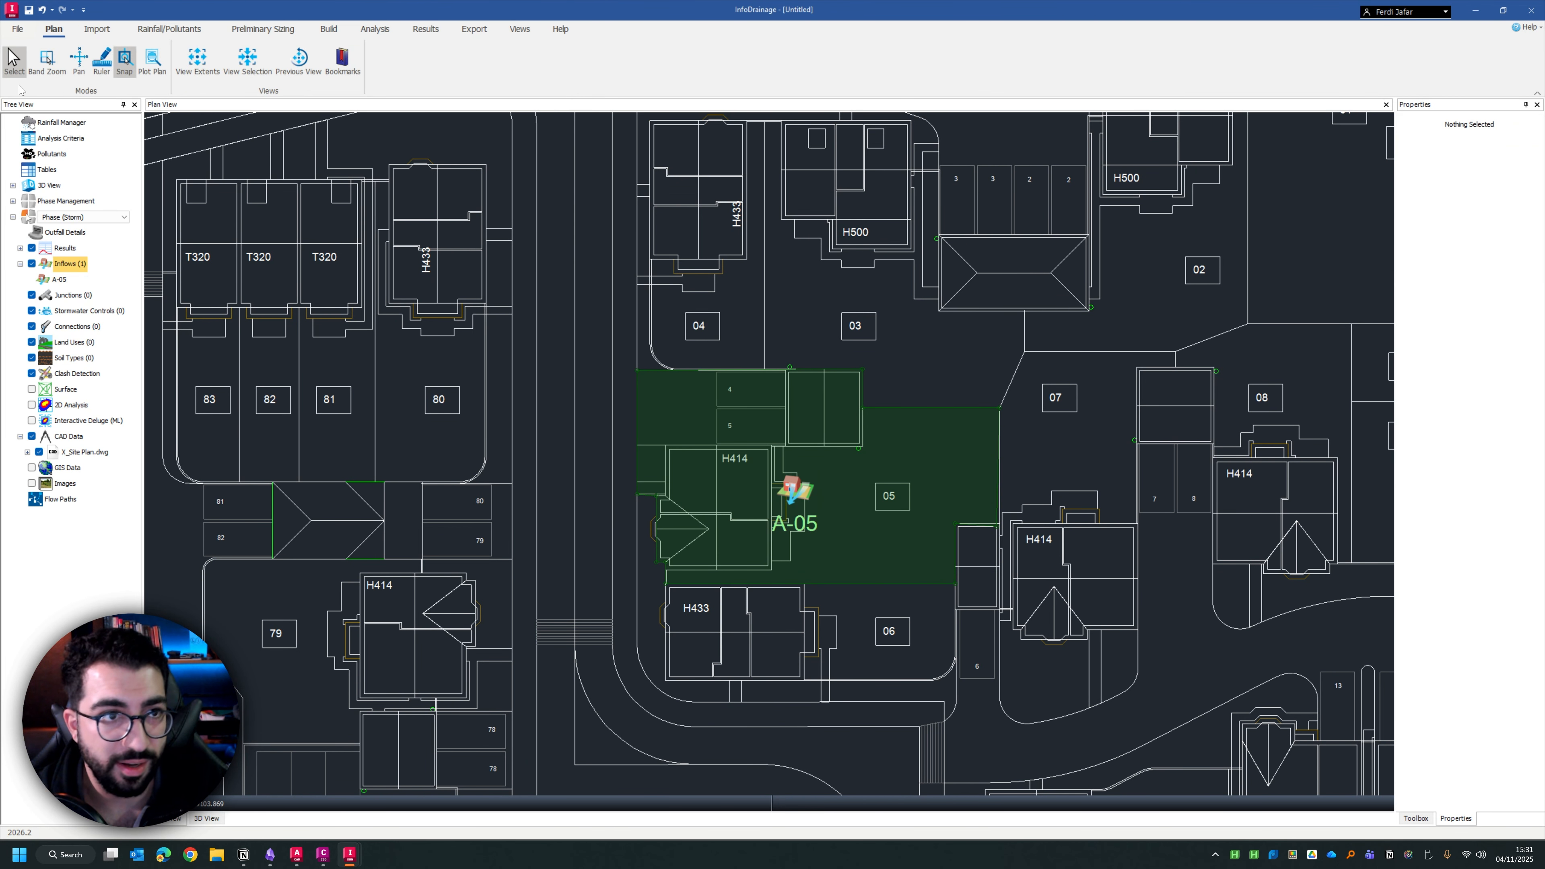
Add a rectangular catchment area of about 0.034 ha over the straight vertical road stretch between plots 80 and 04
{"action": "left_click", "coordinate": [392, 32]}
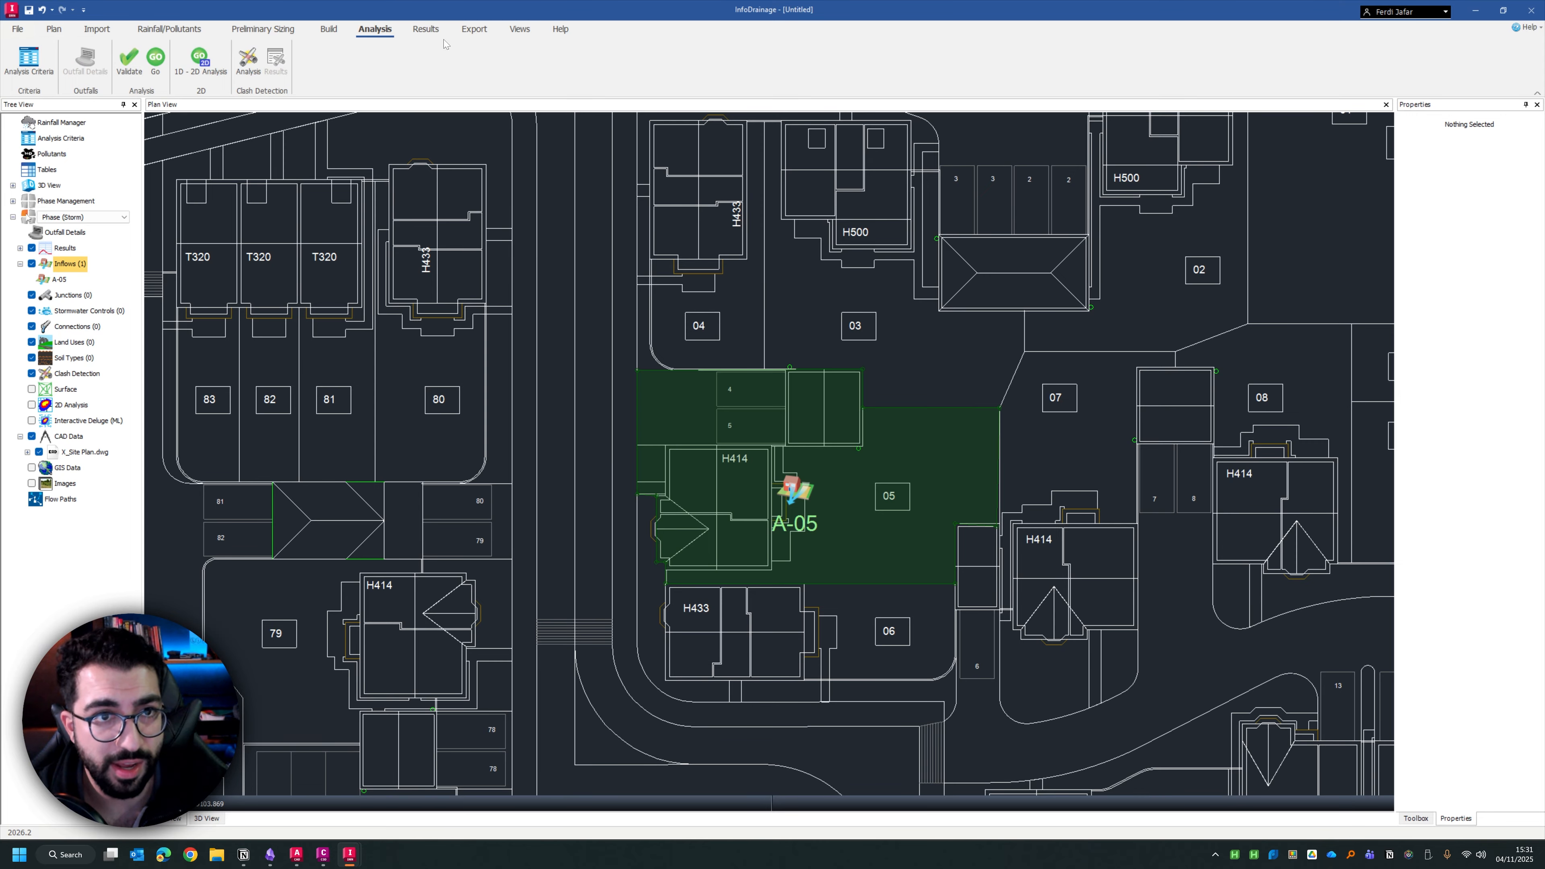
{"action": "left_click", "coordinate": [425, 29]}
{"action": "left_click", "coordinate": [328, 29]}
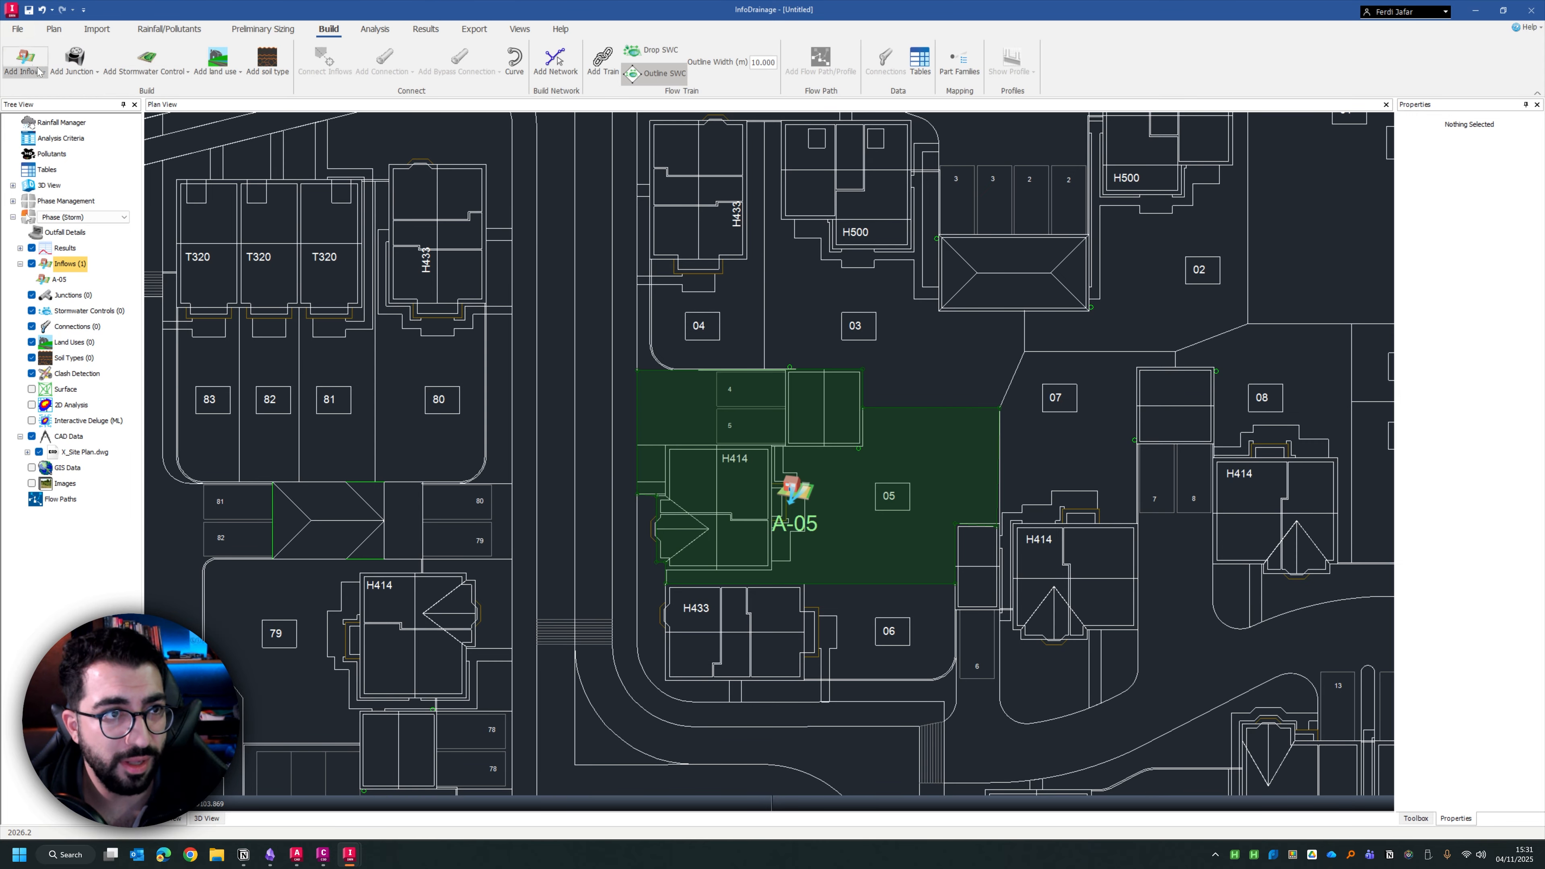
{"action": "left_click", "coordinate": [25, 64]}
{"action": "left_click", "coordinate": [44, 102]}
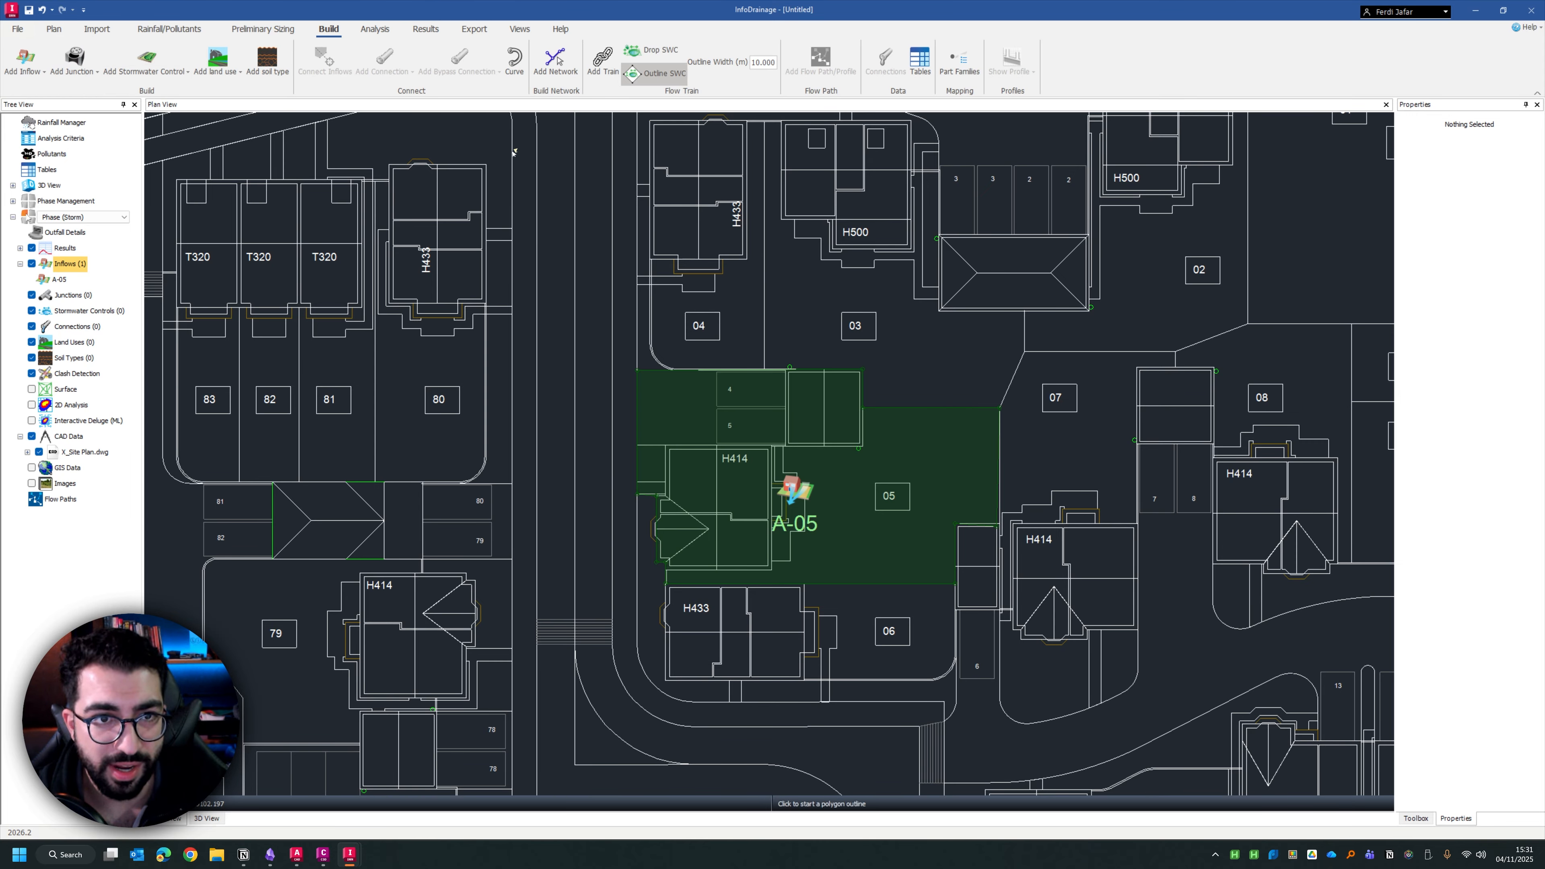
{"action": "left_click", "coordinate": [546, 129]}
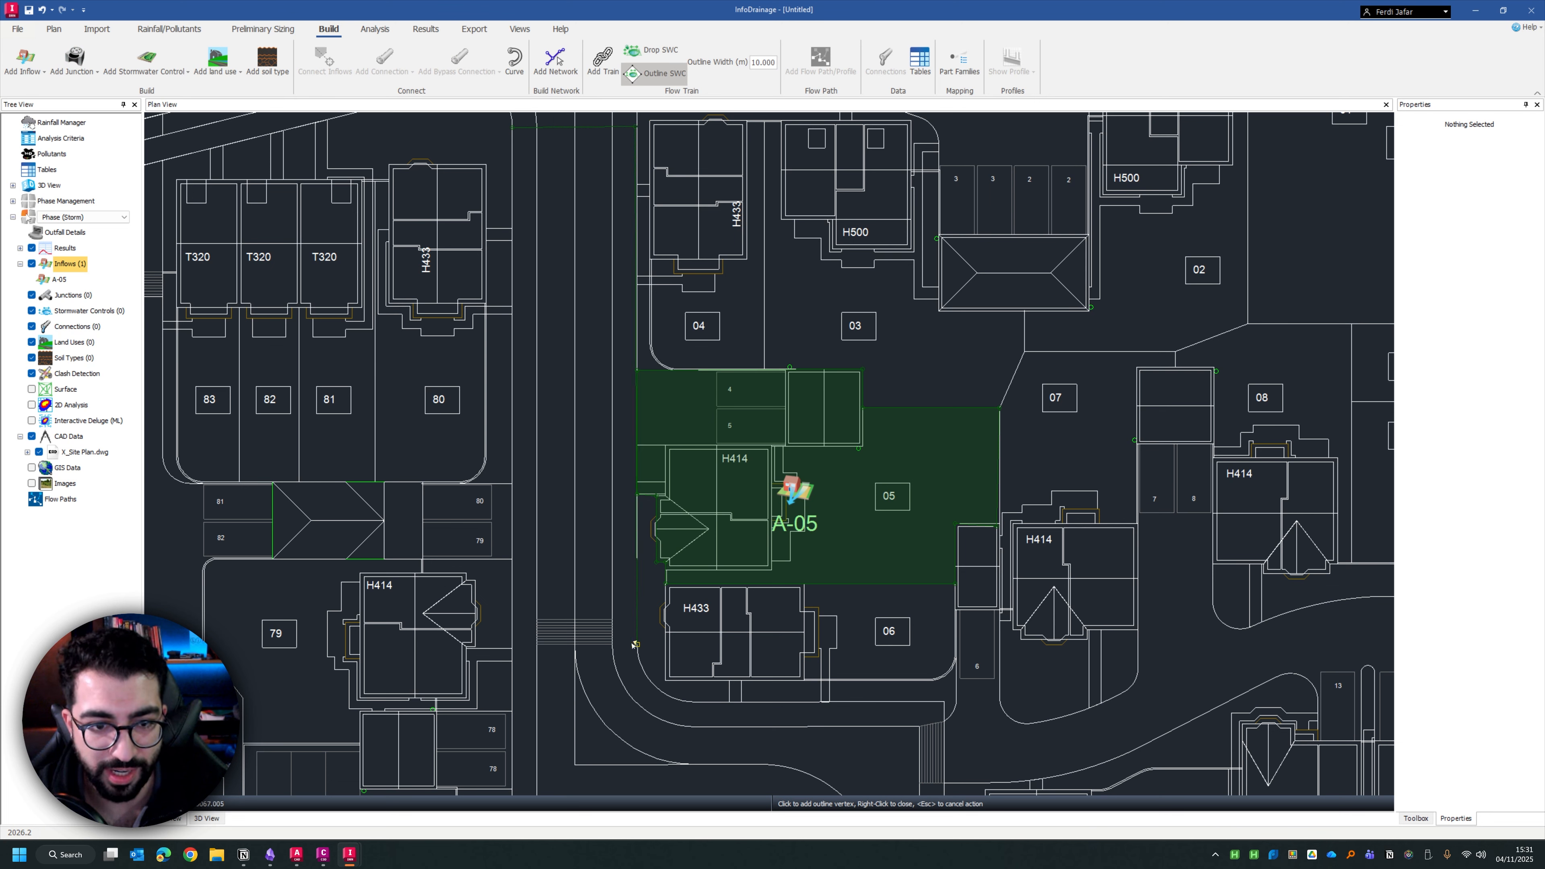
{"action": "left_click", "coordinate": [512, 648]}
{"action": "right_click", "coordinate": [551, 348]}
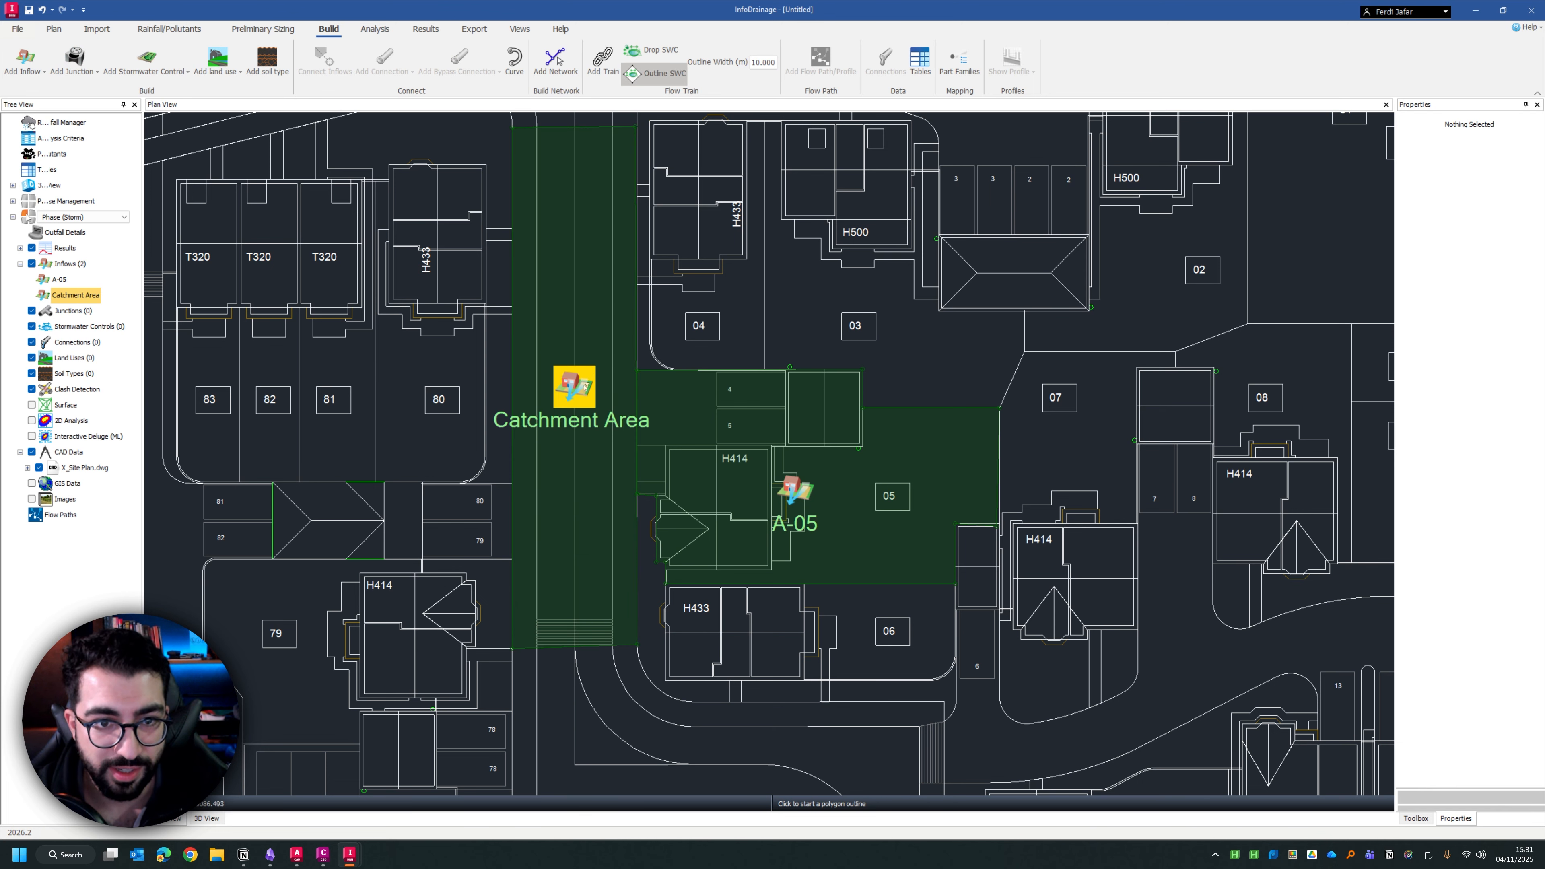
Rename the road's catchment area to Road A1 in its properties
{"action": "double_click", "coordinate": [602, 399]}
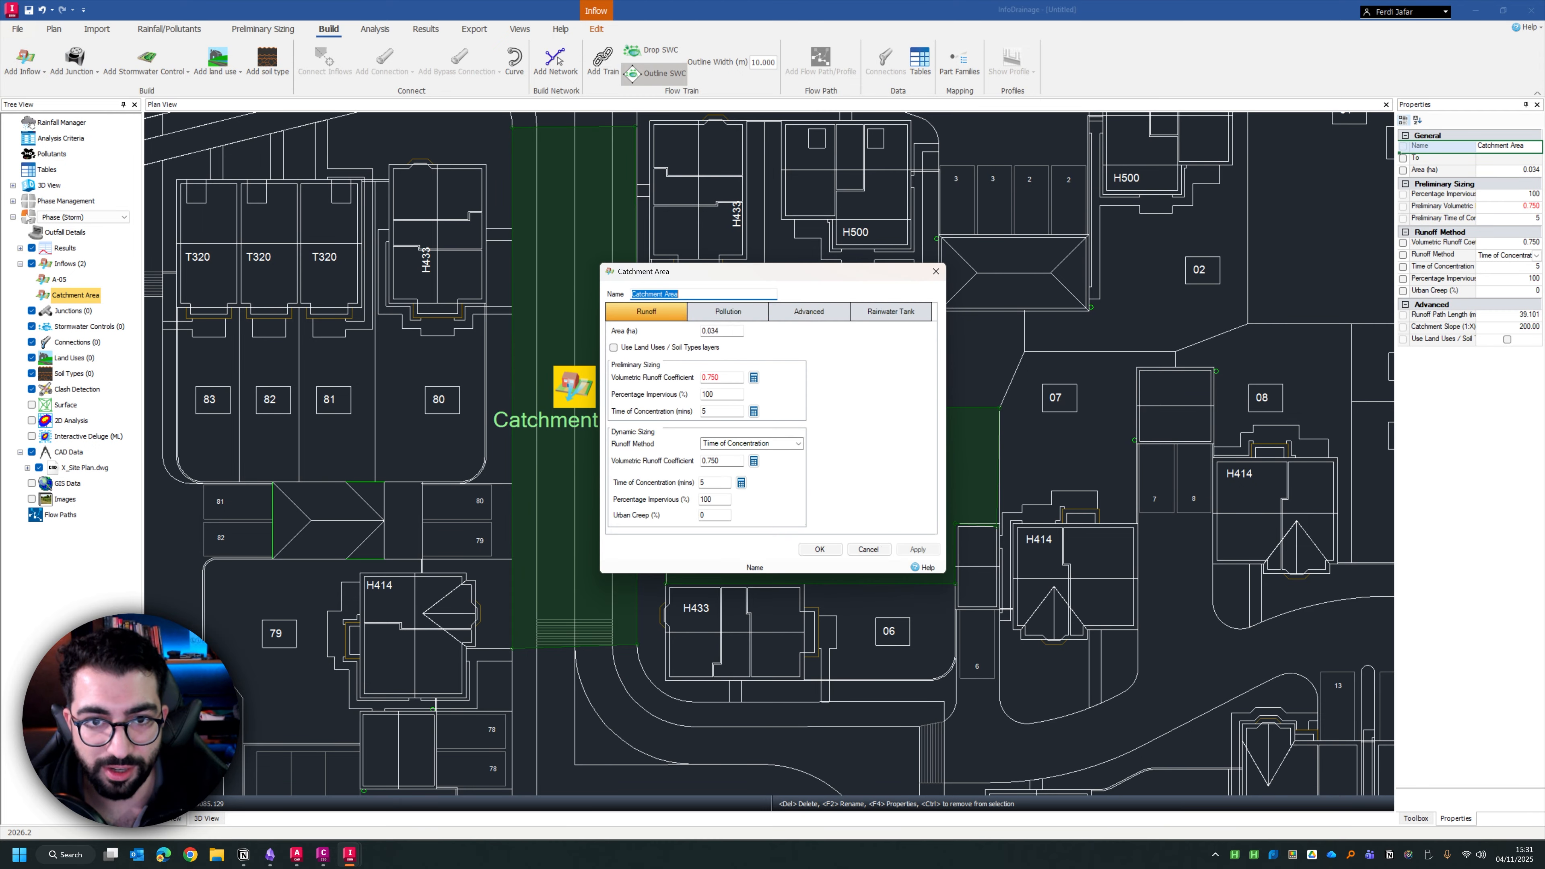
{"action": "type", "text": "Road A"}
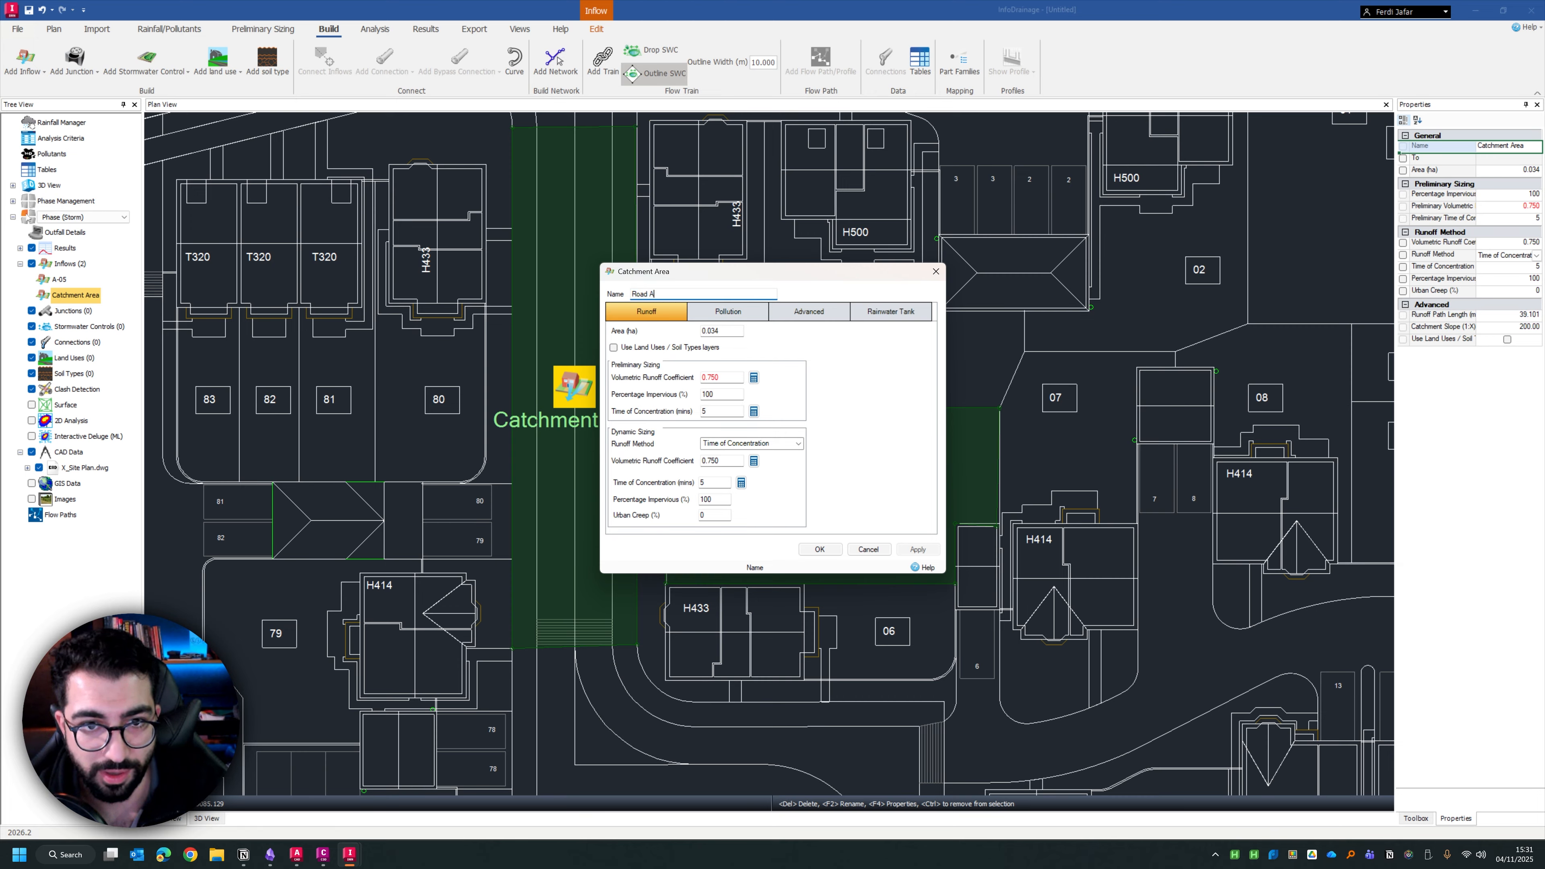
{"action": "type", "text": "1"}
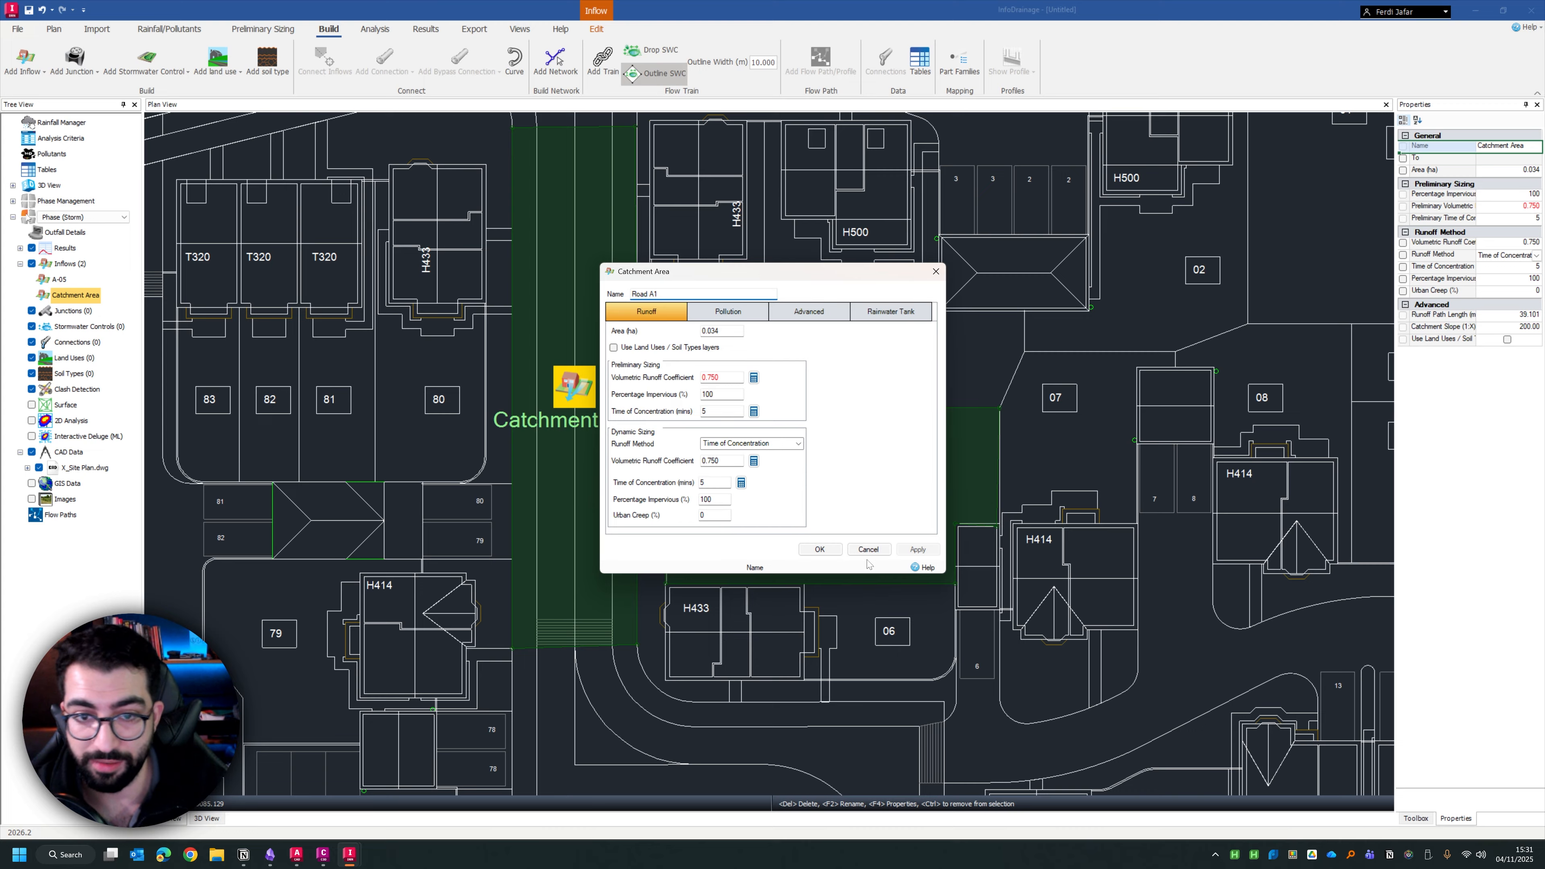
{"action": "left_click", "coordinate": [819, 549]}
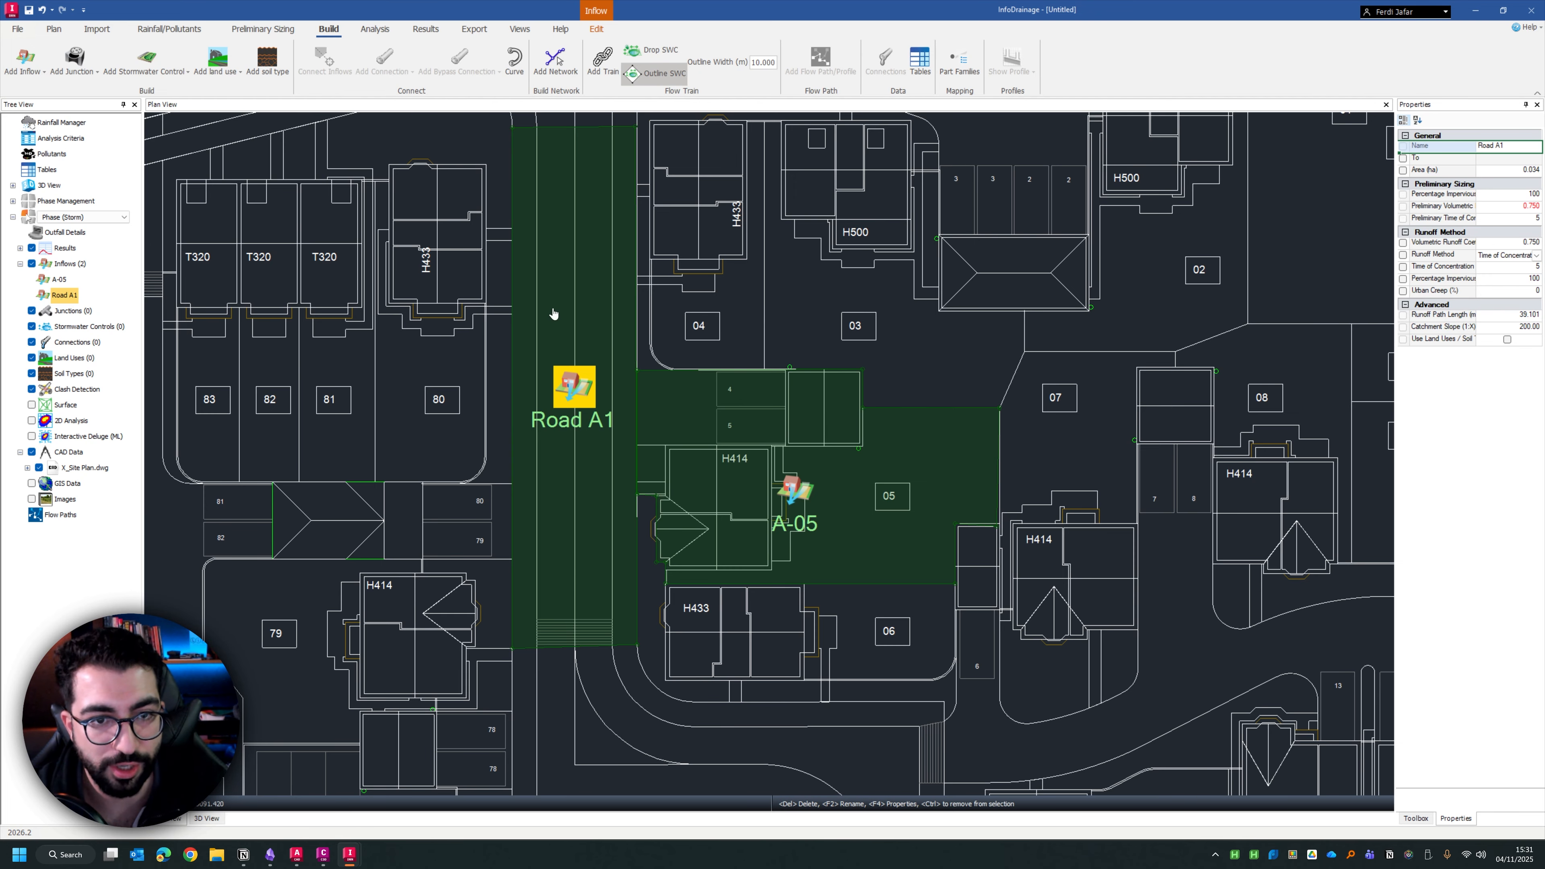
Preview the printed Inflows model report for all phases, review both catchment entries, and close the print window
{"action": "left_click_drag", "start_coordinate": [554, 311], "coordinate": [465, 317]}
{"action": "scroll", "coordinate": [466, 317], "scroll_direction": "down", "scroll_amount": 1}
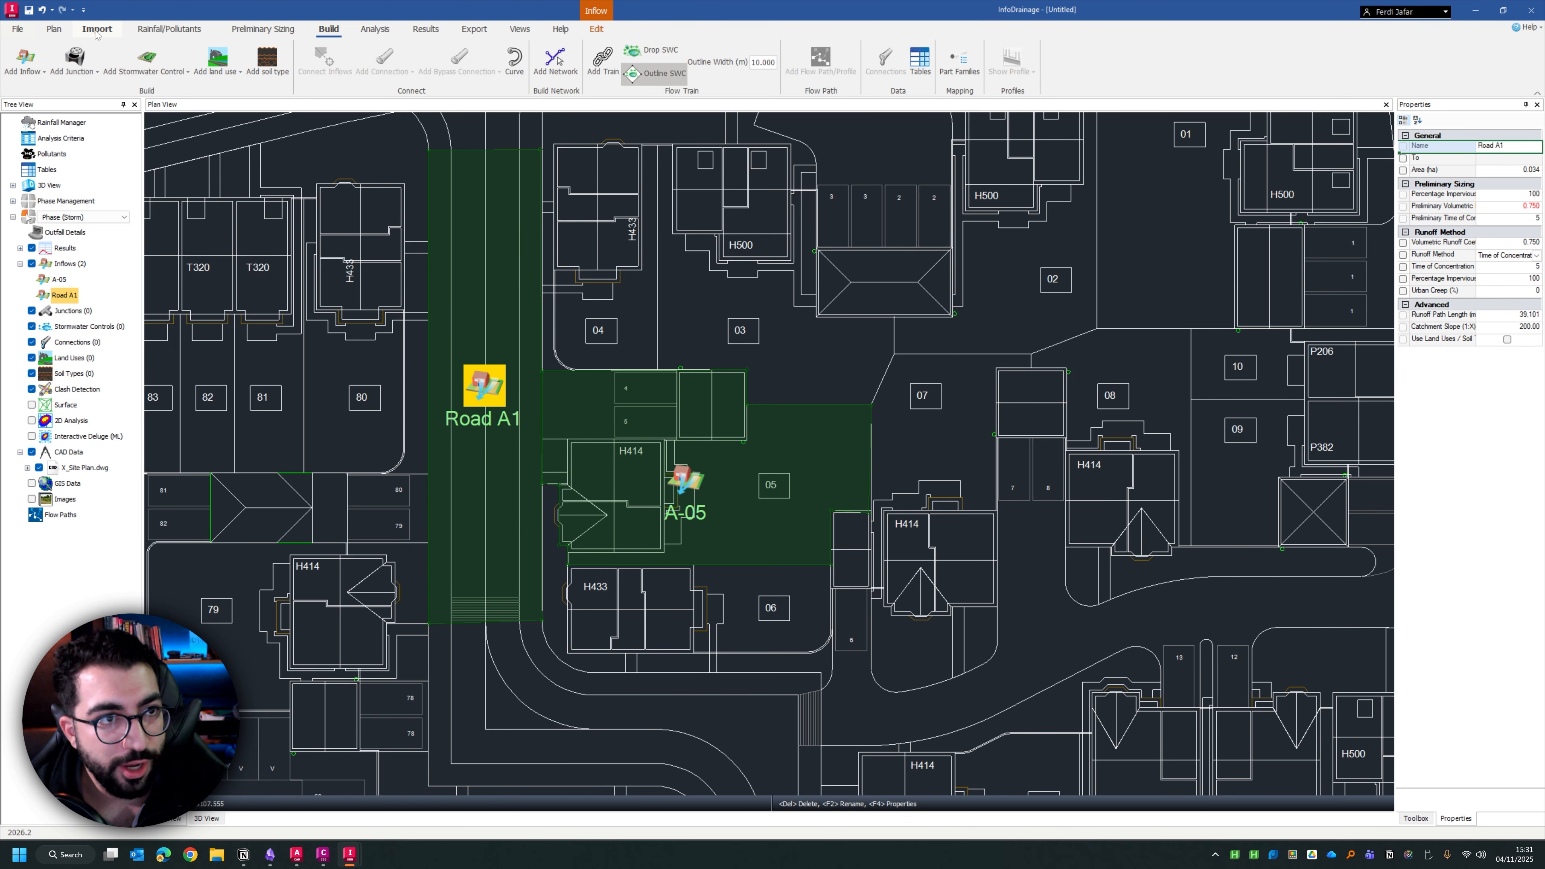
{"action": "left_click", "coordinate": [17, 29]}
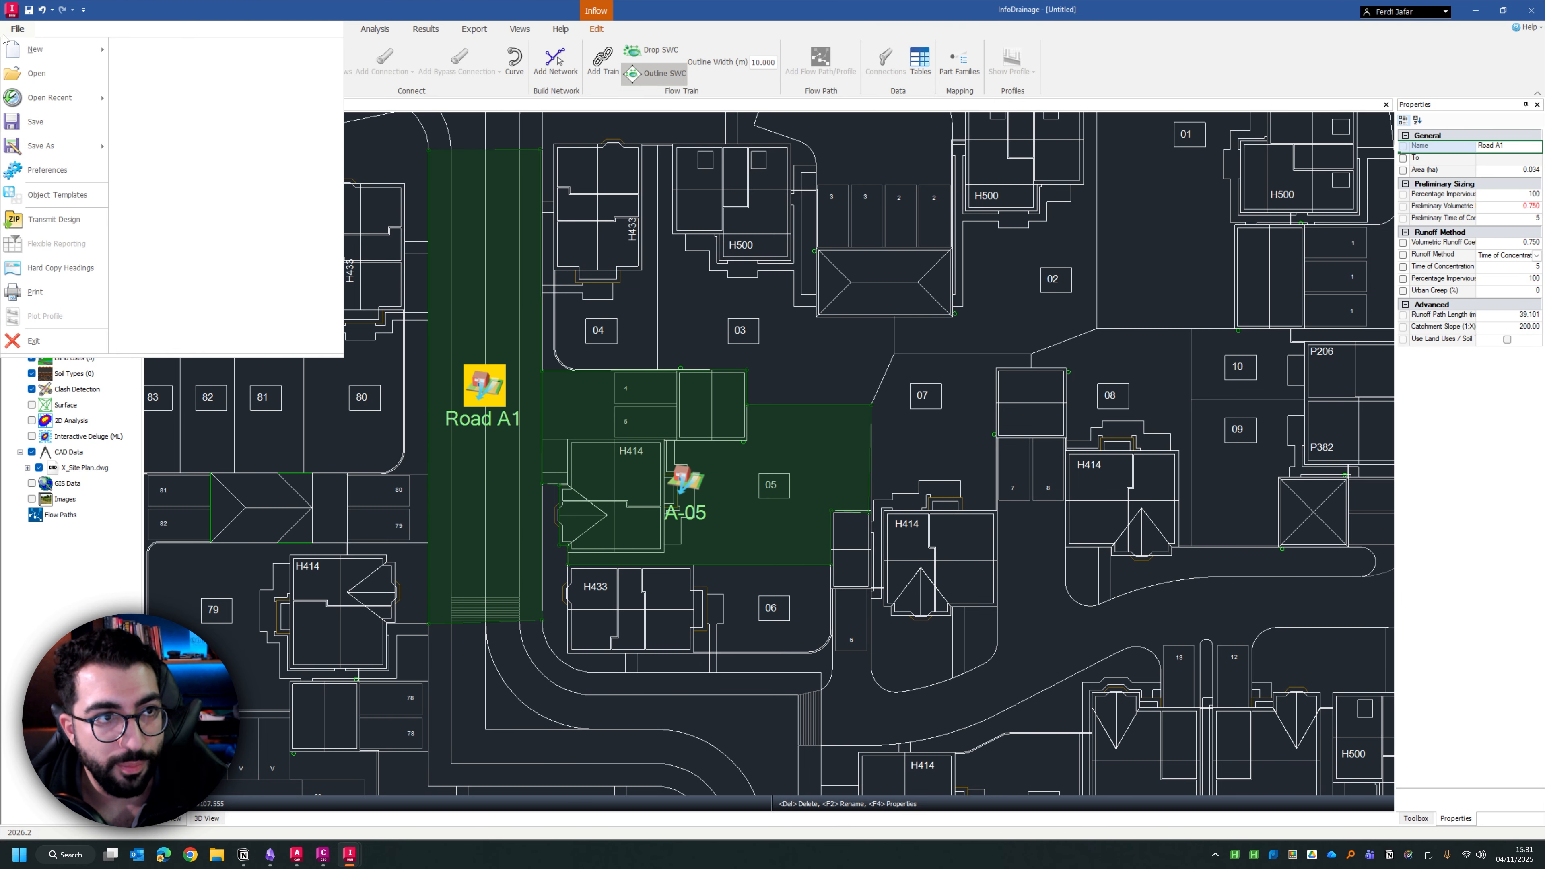
{"action": "left_click", "coordinate": [42, 292]}
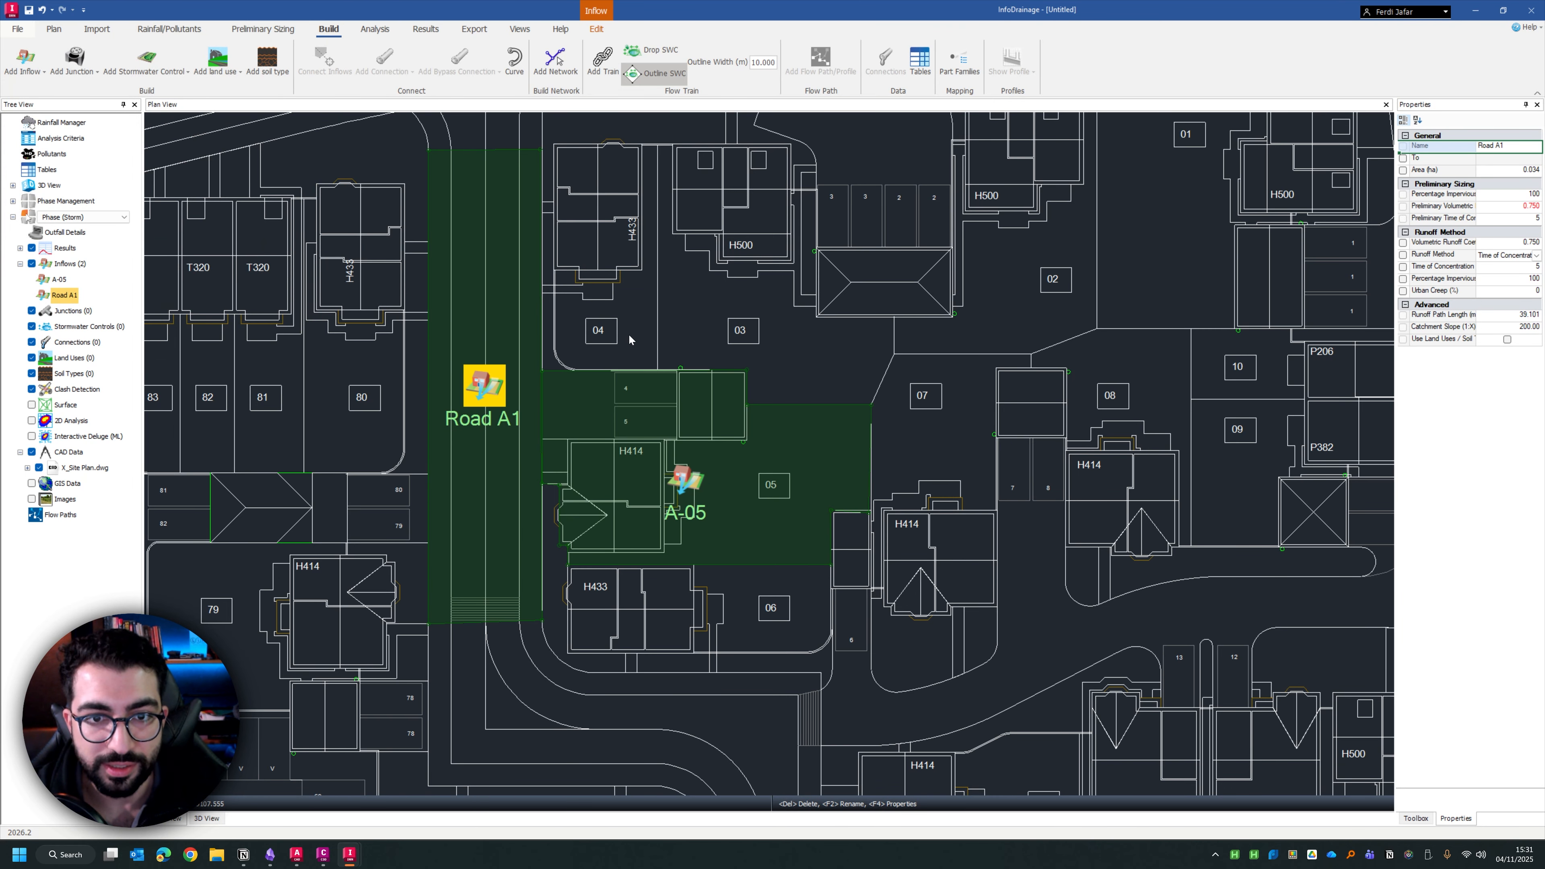
{"action": "left_click", "coordinate": [479, 348]}
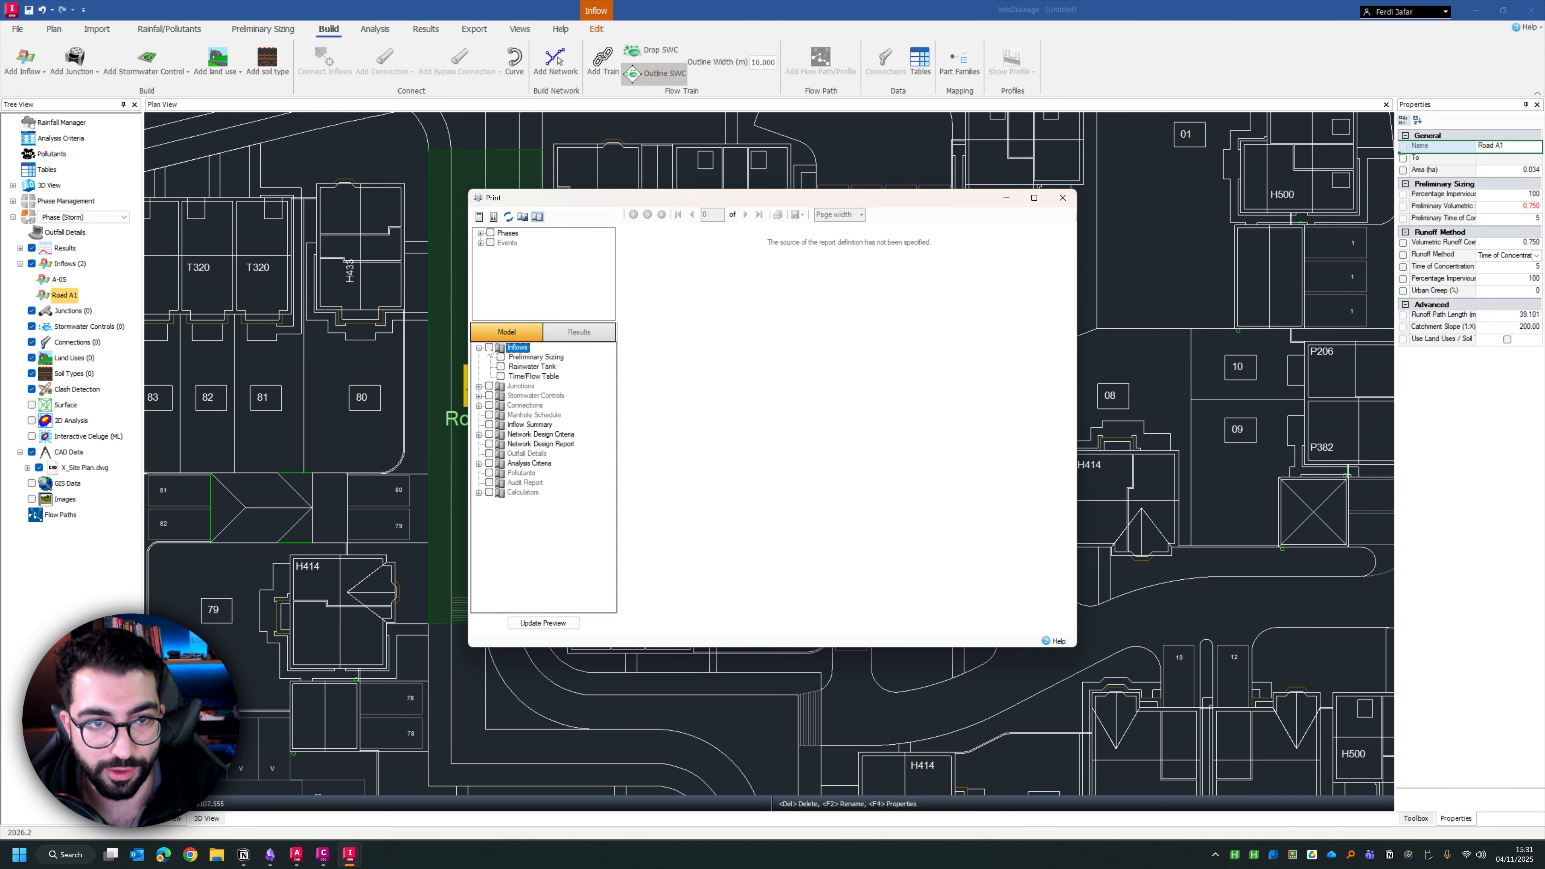
{"action": "left_click", "coordinate": [488, 348]}
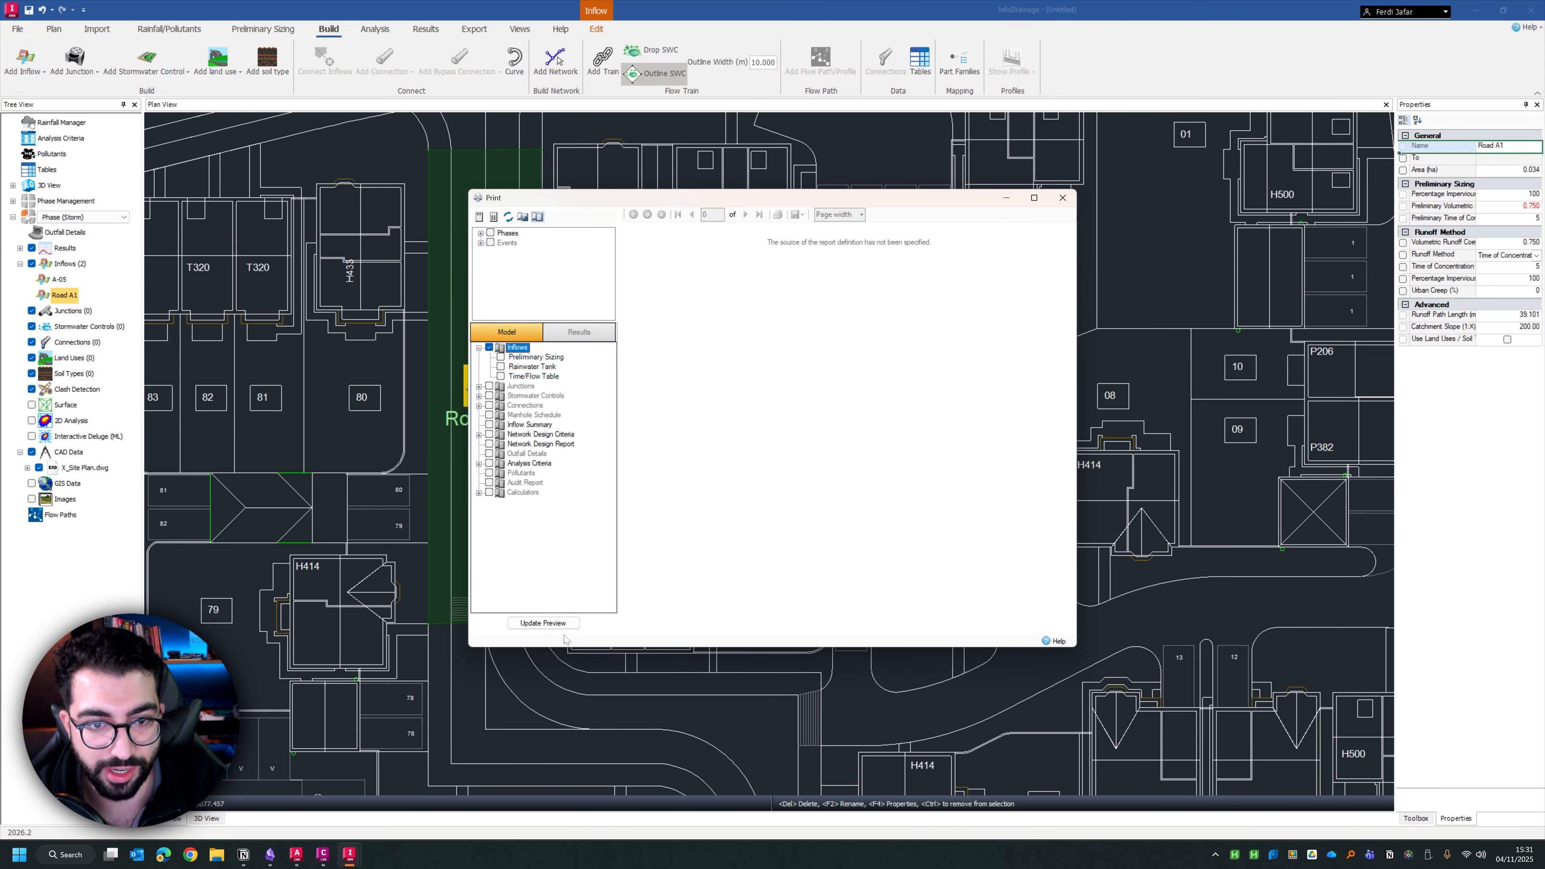
{"action": "left_click", "coordinate": [557, 625]}
{"action": "left_click", "coordinate": [774, 443]}
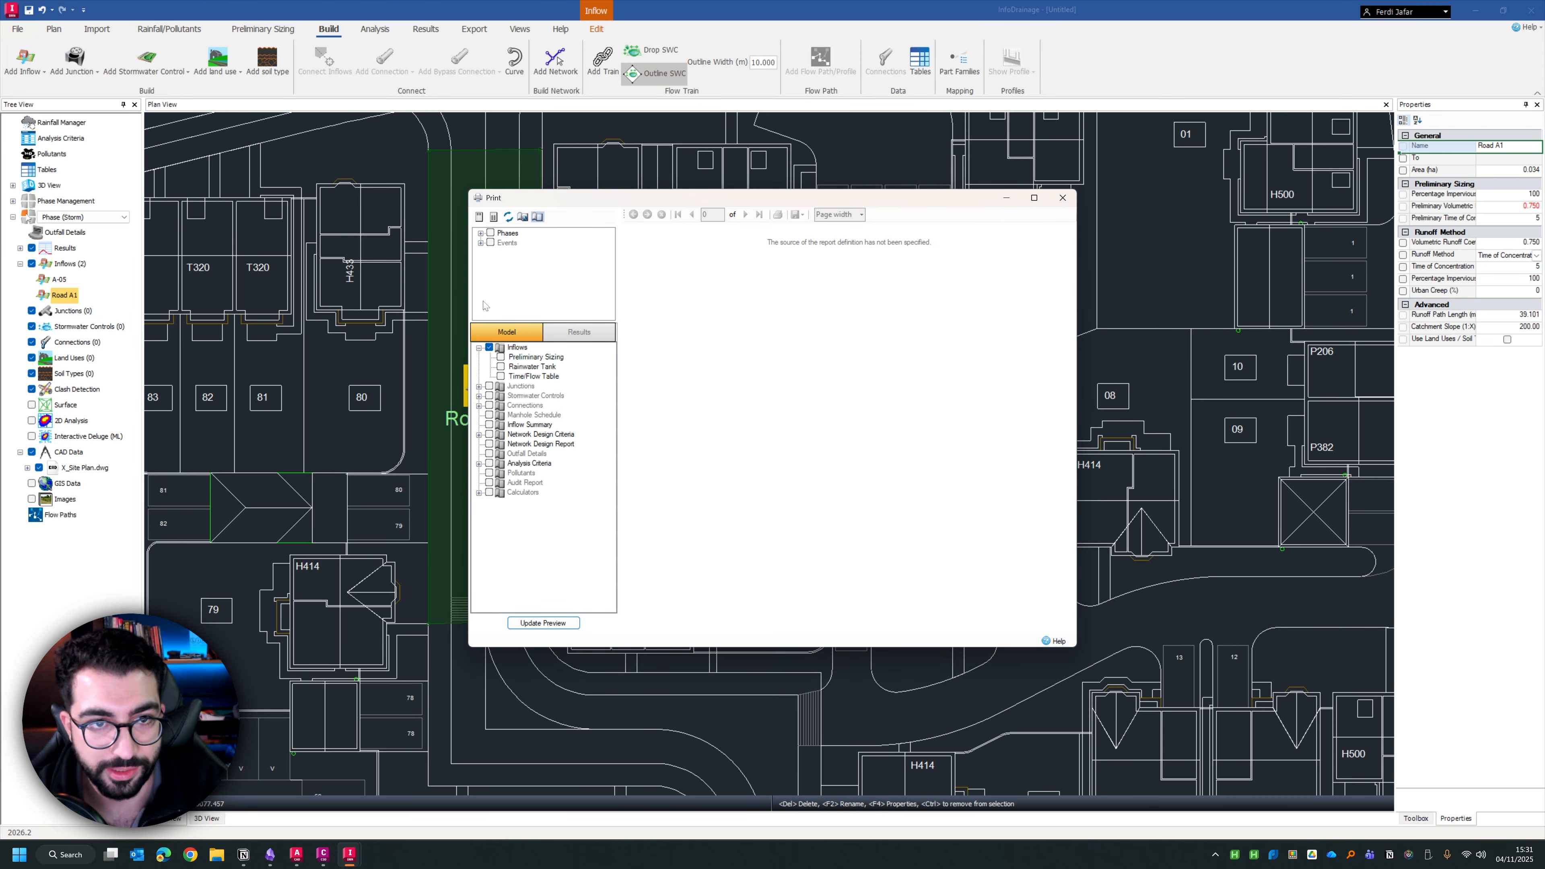
{"action": "left_click", "coordinate": [490, 233]}
{"action": "left_click", "coordinate": [543, 622]}
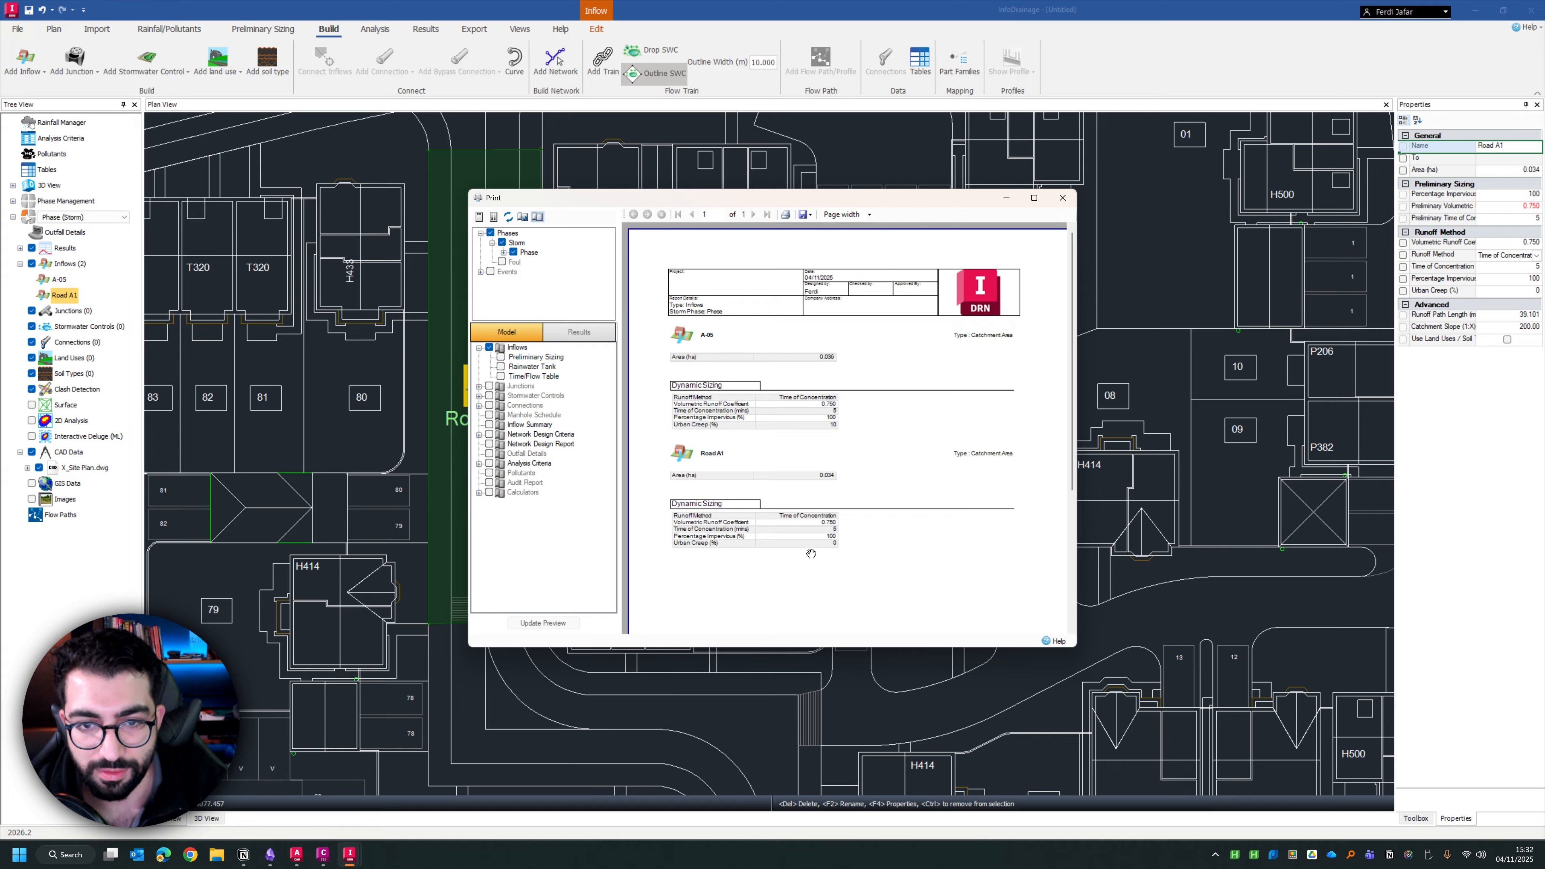
{"action": "scroll", "coordinate": [811, 553], "scroll_direction": "down", "scroll_amount": 3}
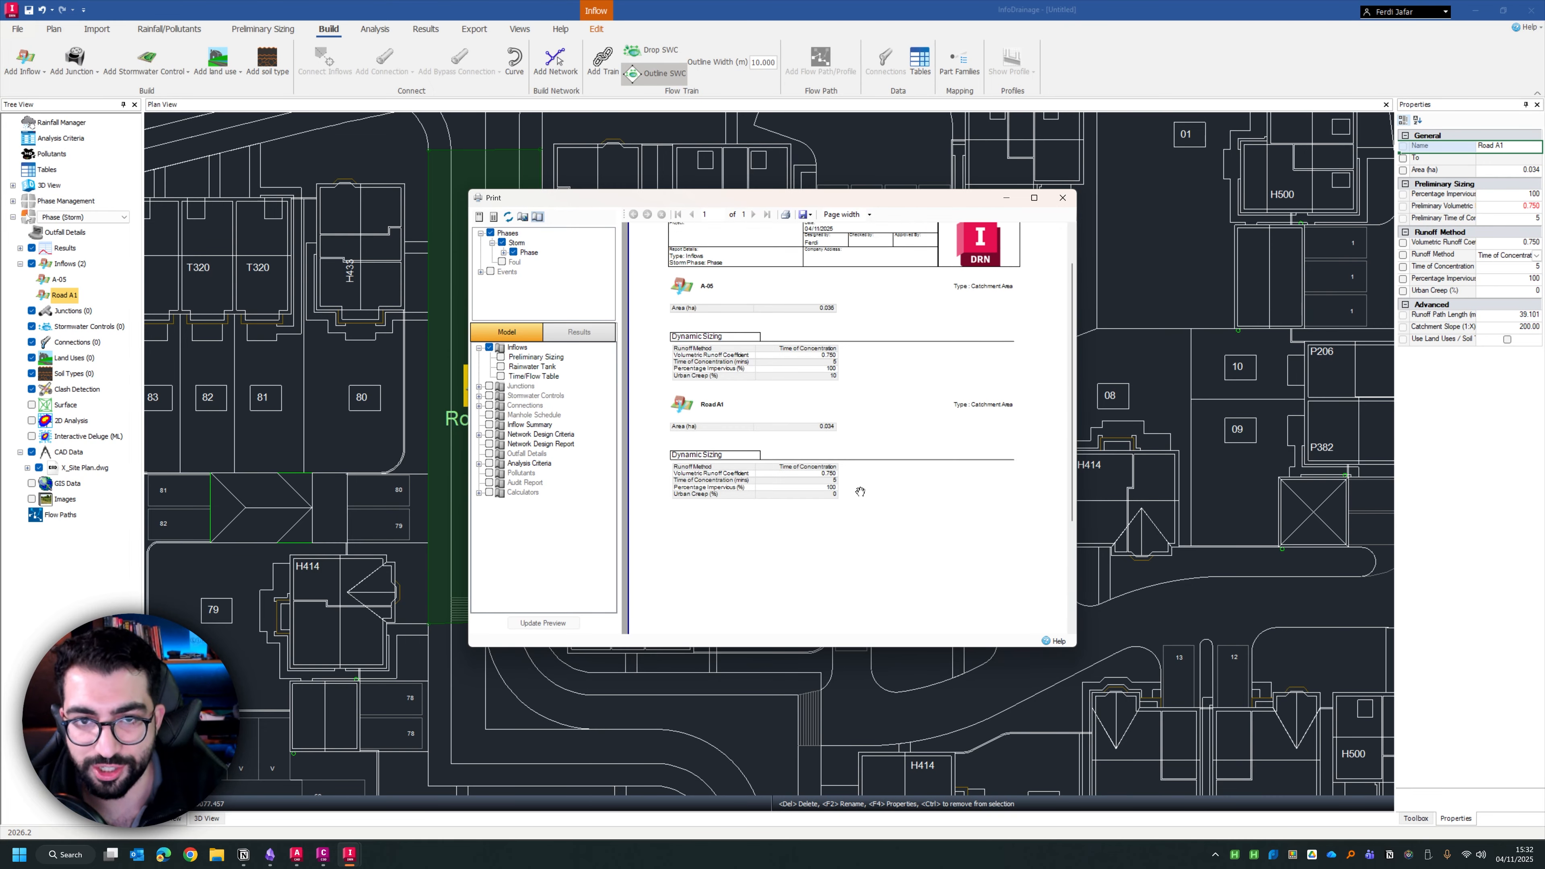
{"action": "scroll", "coordinate": [861, 491], "scroll_direction": "up", "scroll_amount": 3}
{"action": "left_click", "coordinate": [1062, 206]}
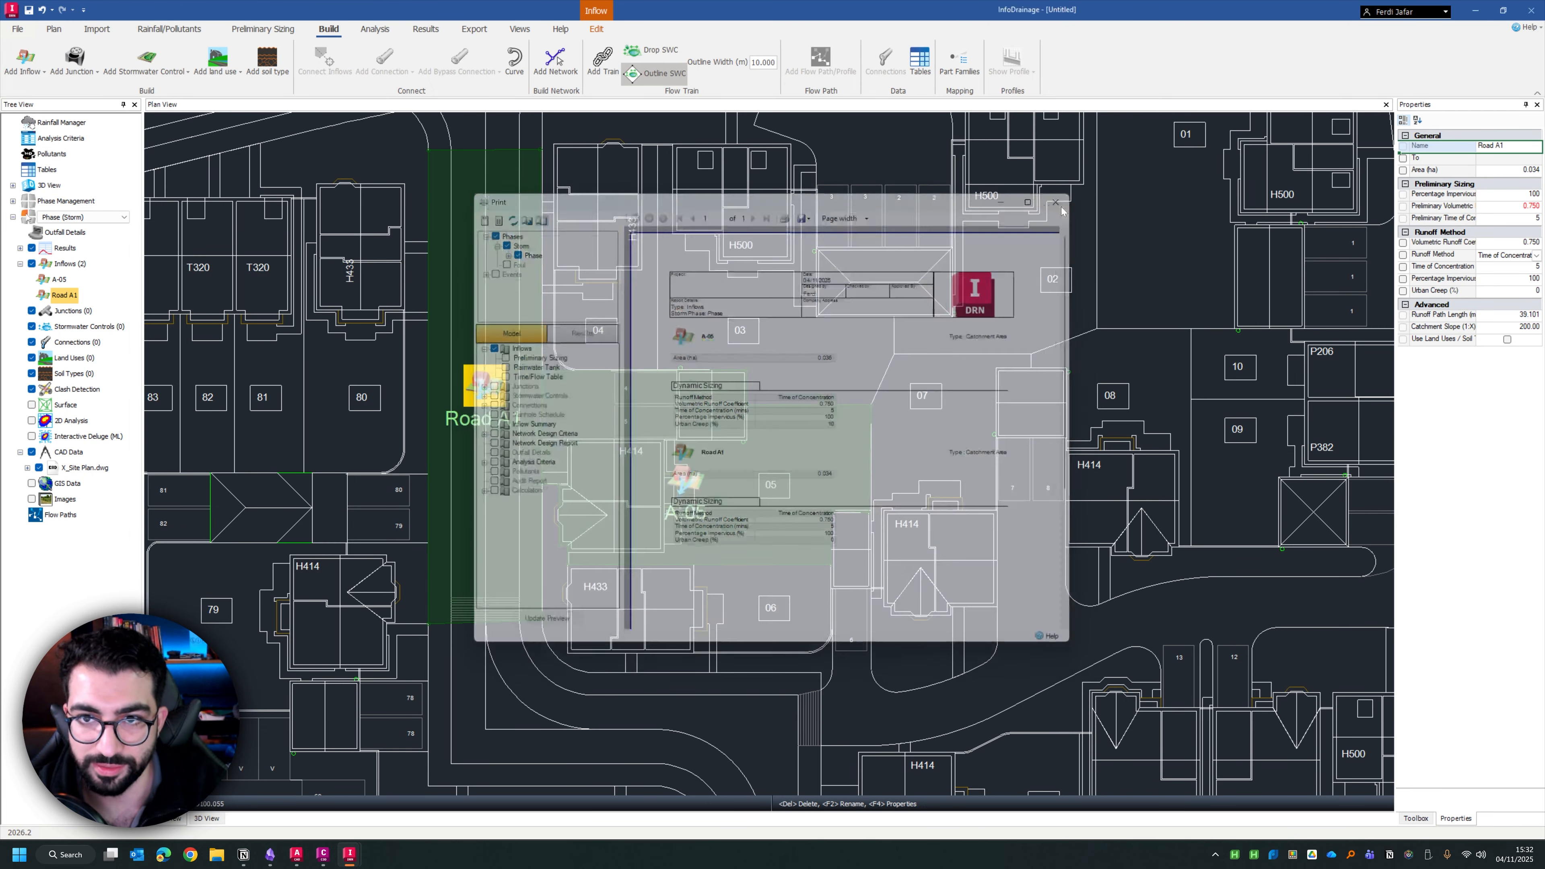
{"action": "scroll", "coordinate": [673, 294], "scroll_direction": "down", "scroll_amount": 5}
{"action": "scroll", "coordinate": [733, 376], "scroll_direction": "up", "scroll_amount": 5}
{"action": "scroll", "coordinate": [741, 392], "scroll_direction": "down", "scroll_amount": 3}
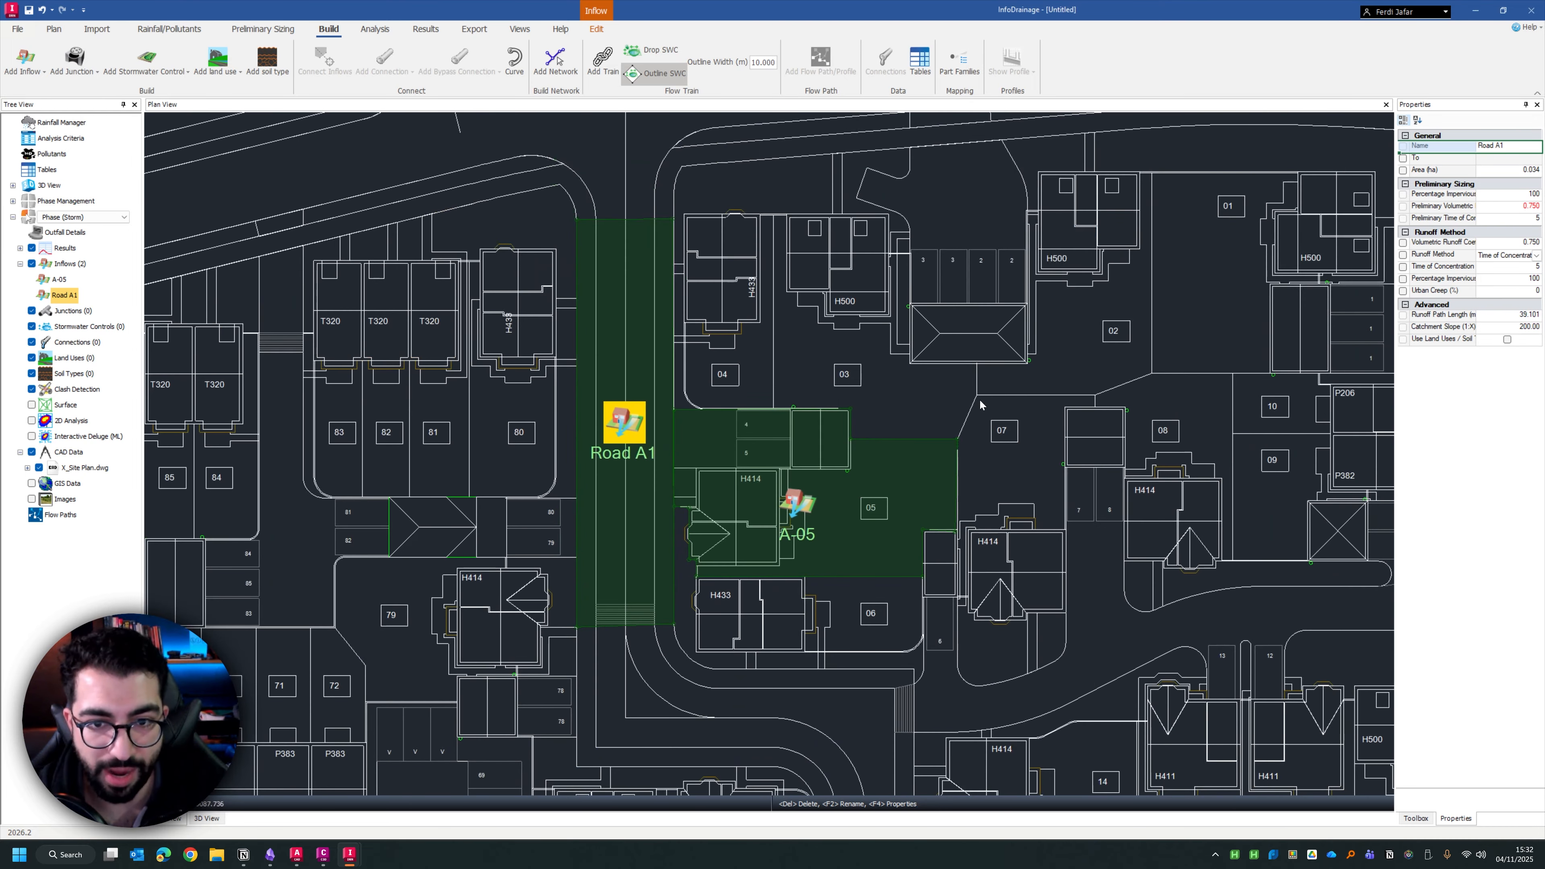
{"action": "left_click_drag", "start_coordinate": [979, 404], "coordinate": [793, 389]}
{"action": "left_click", "coordinate": [25, 74]}
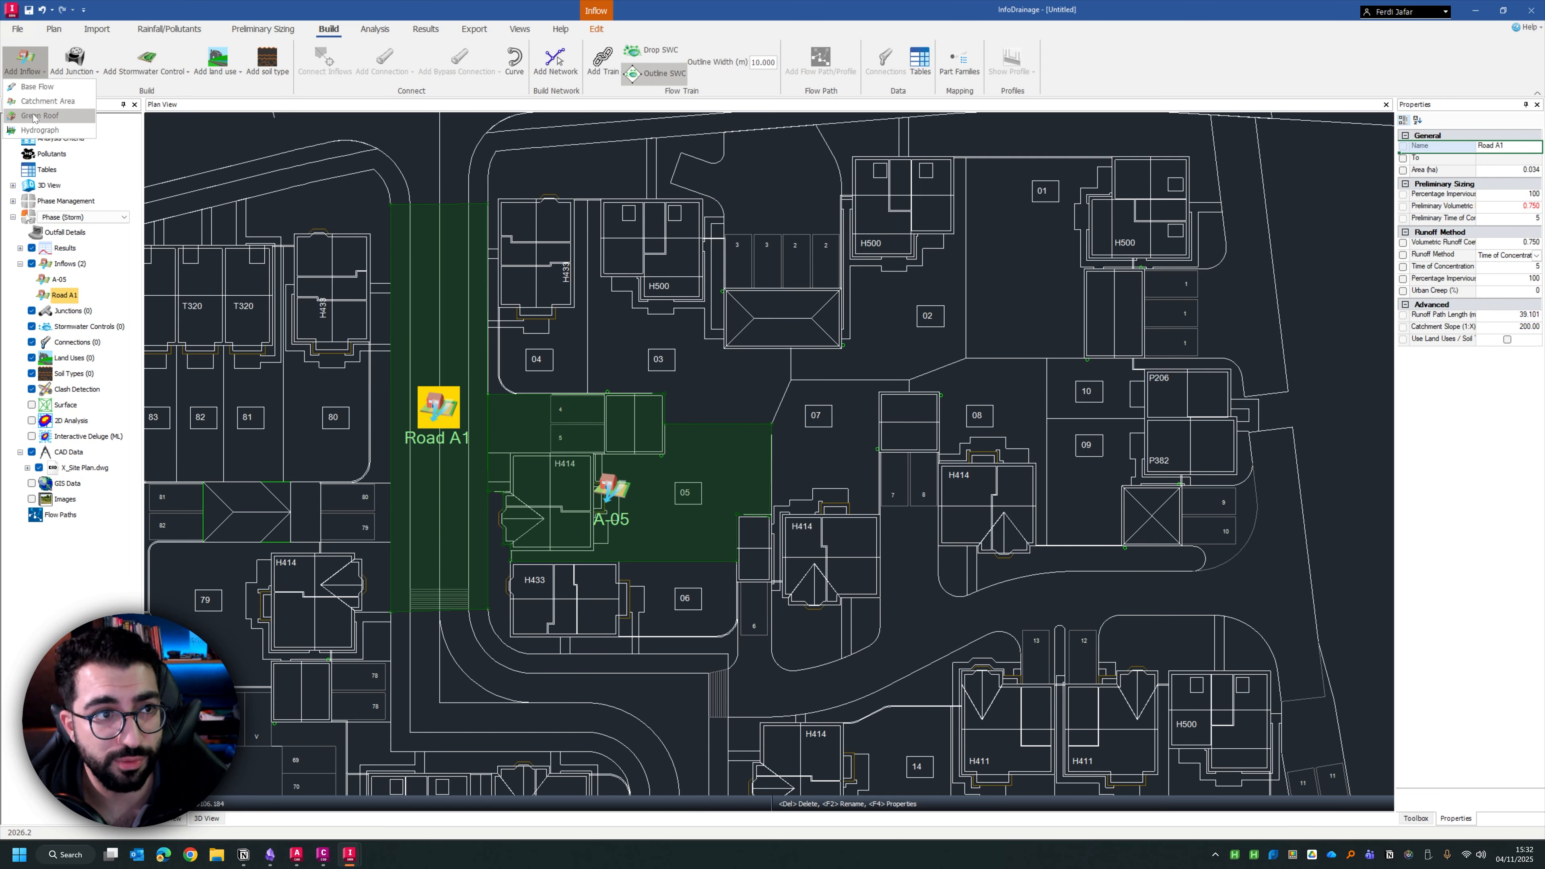
Try the Green Roof runoff method in the A-05 catchment area's settings
{"action": "double_click", "coordinate": [608, 488]}
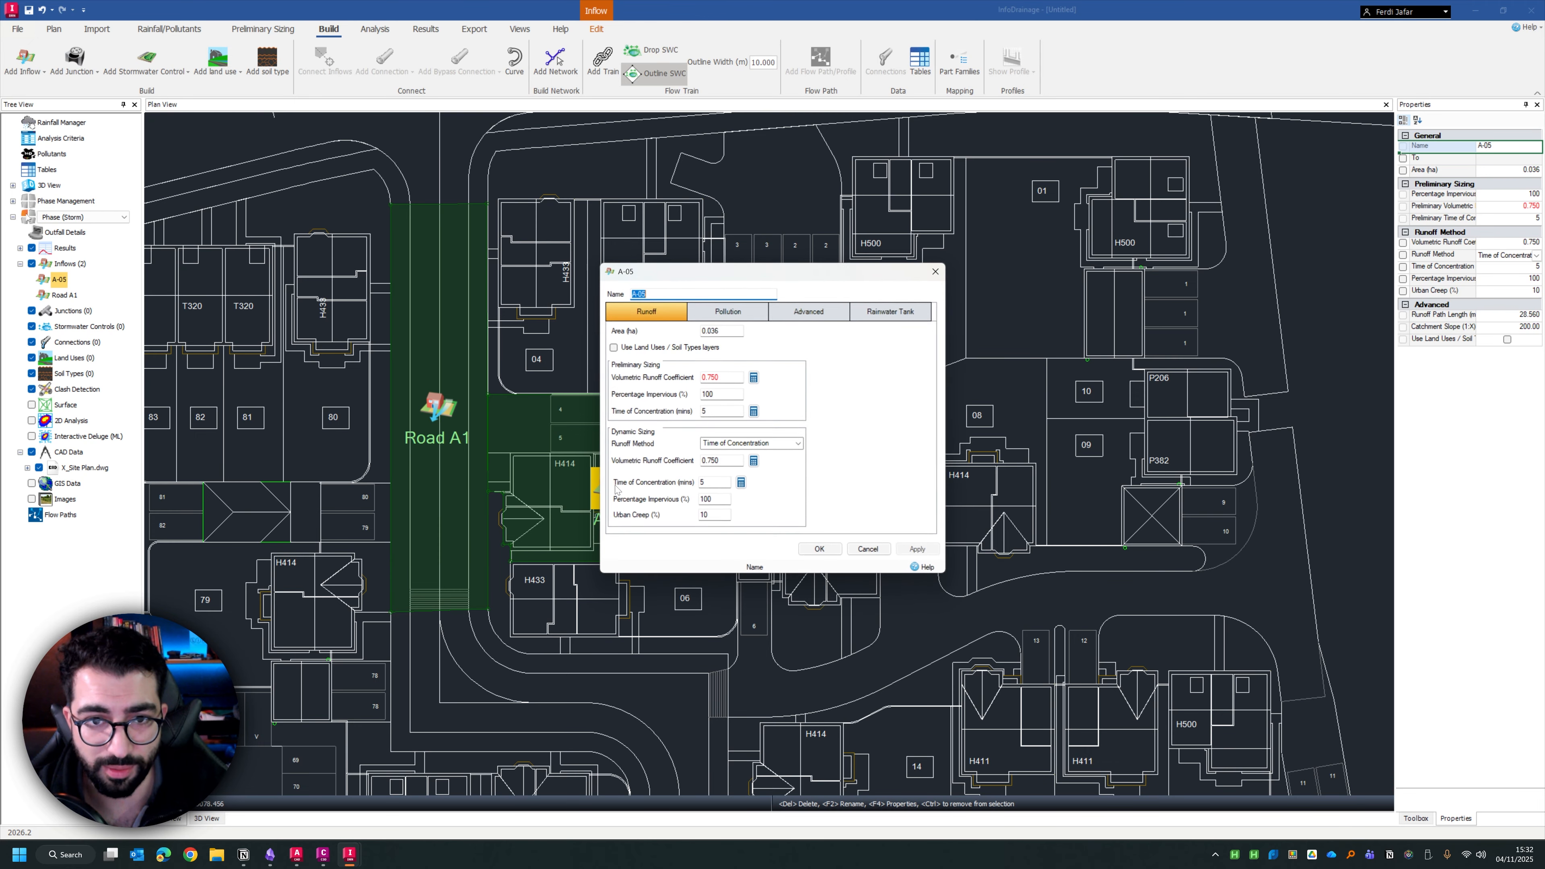
{"action": "left_click", "coordinate": [783, 444]}
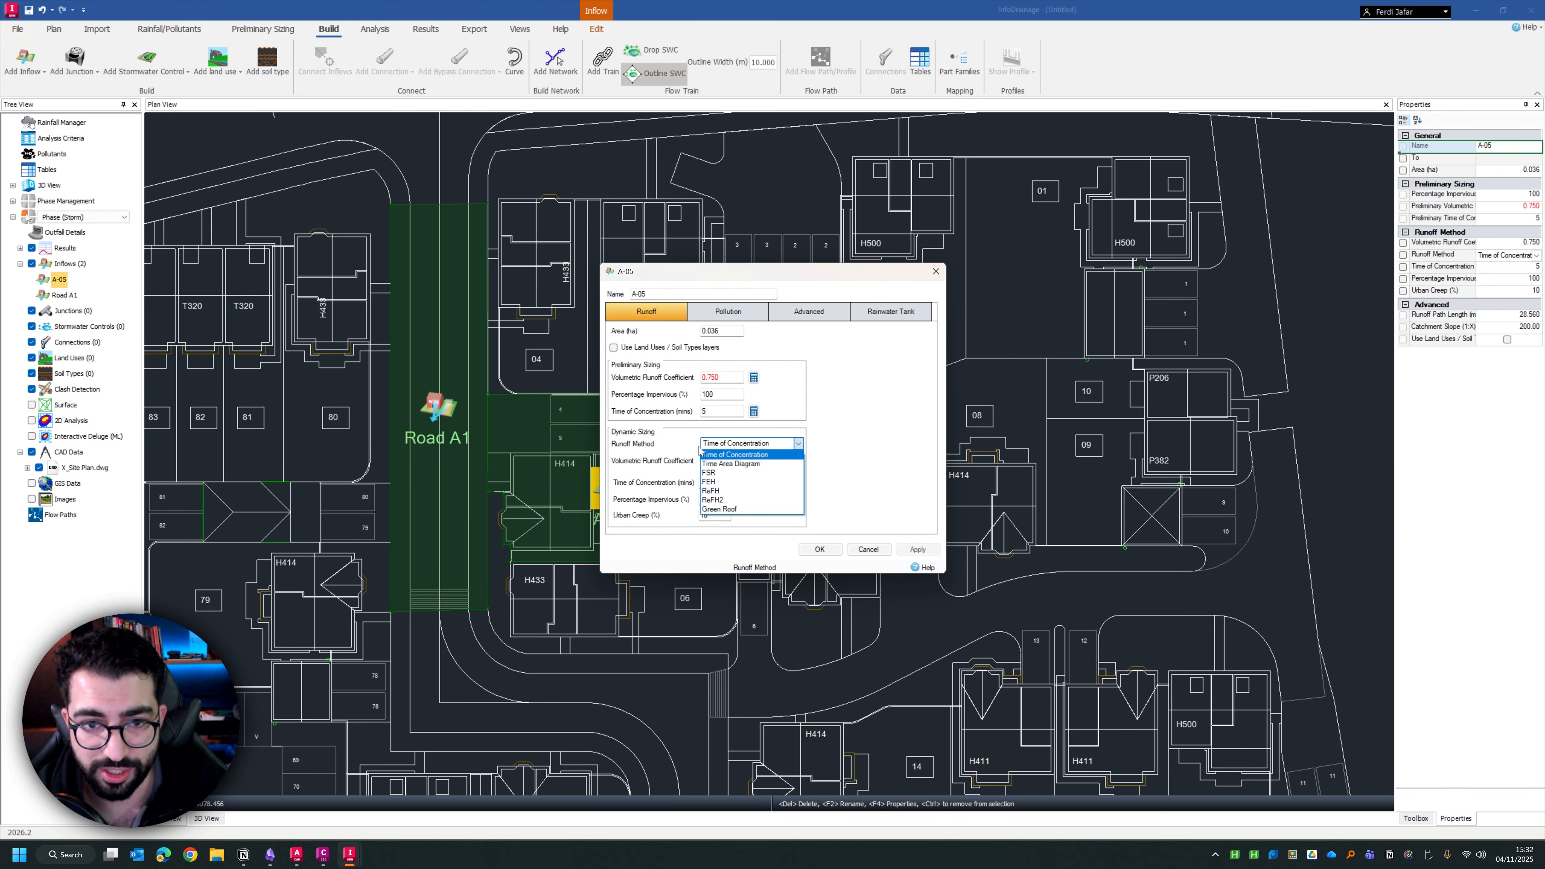
{"action": "left_click", "coordinate": [743, 509]}
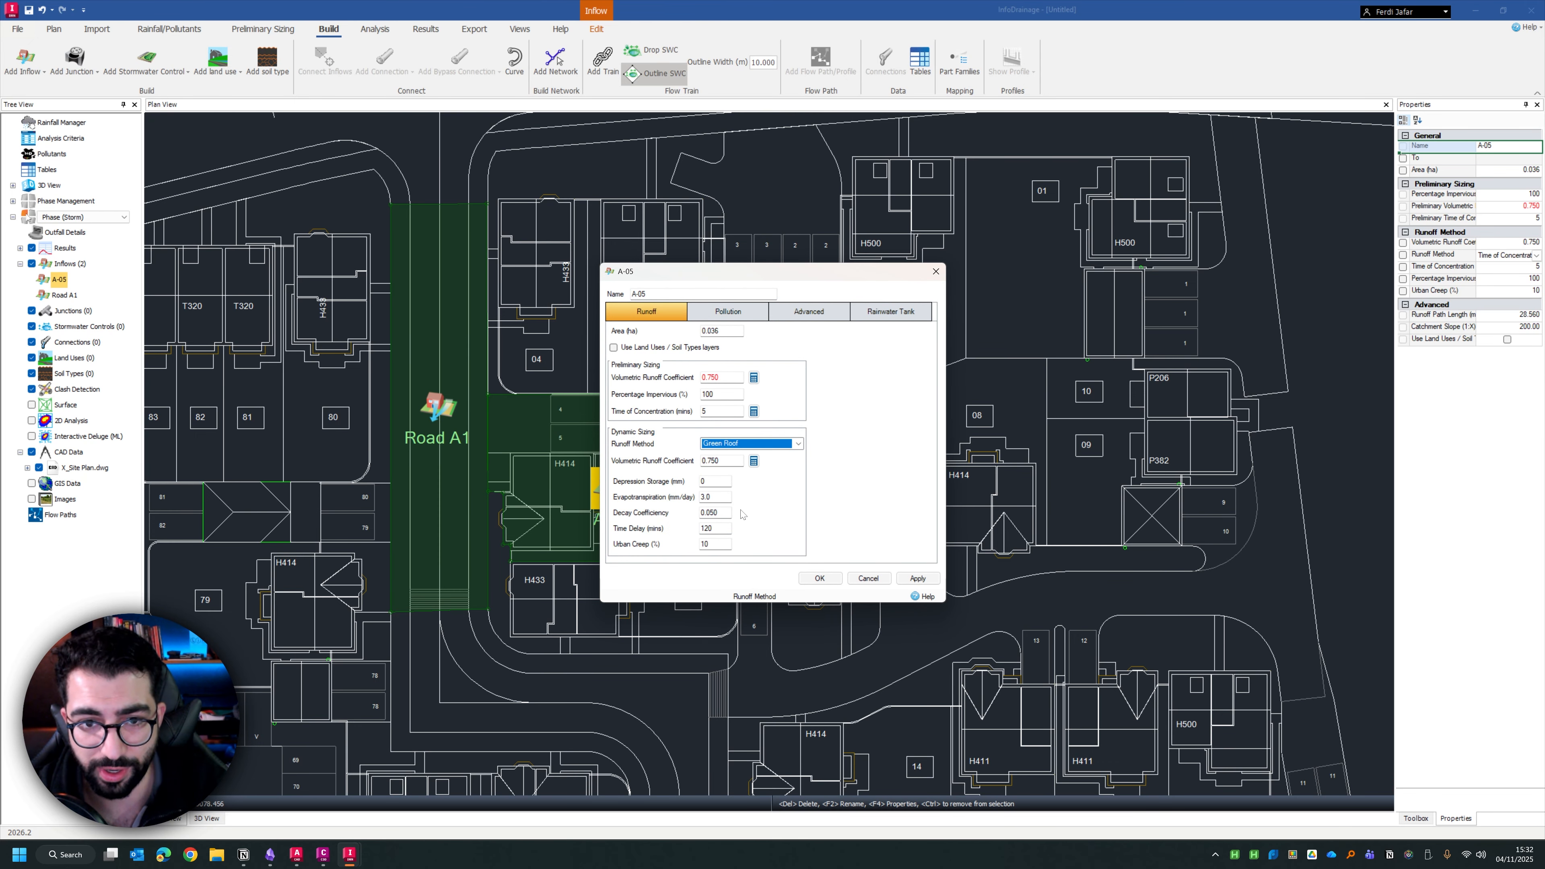
Examine the pollution, advanced and rainwater tank settings of catchment area A-05 and close its settings
{"action": "left_click", "coordinate": [730, 313]}
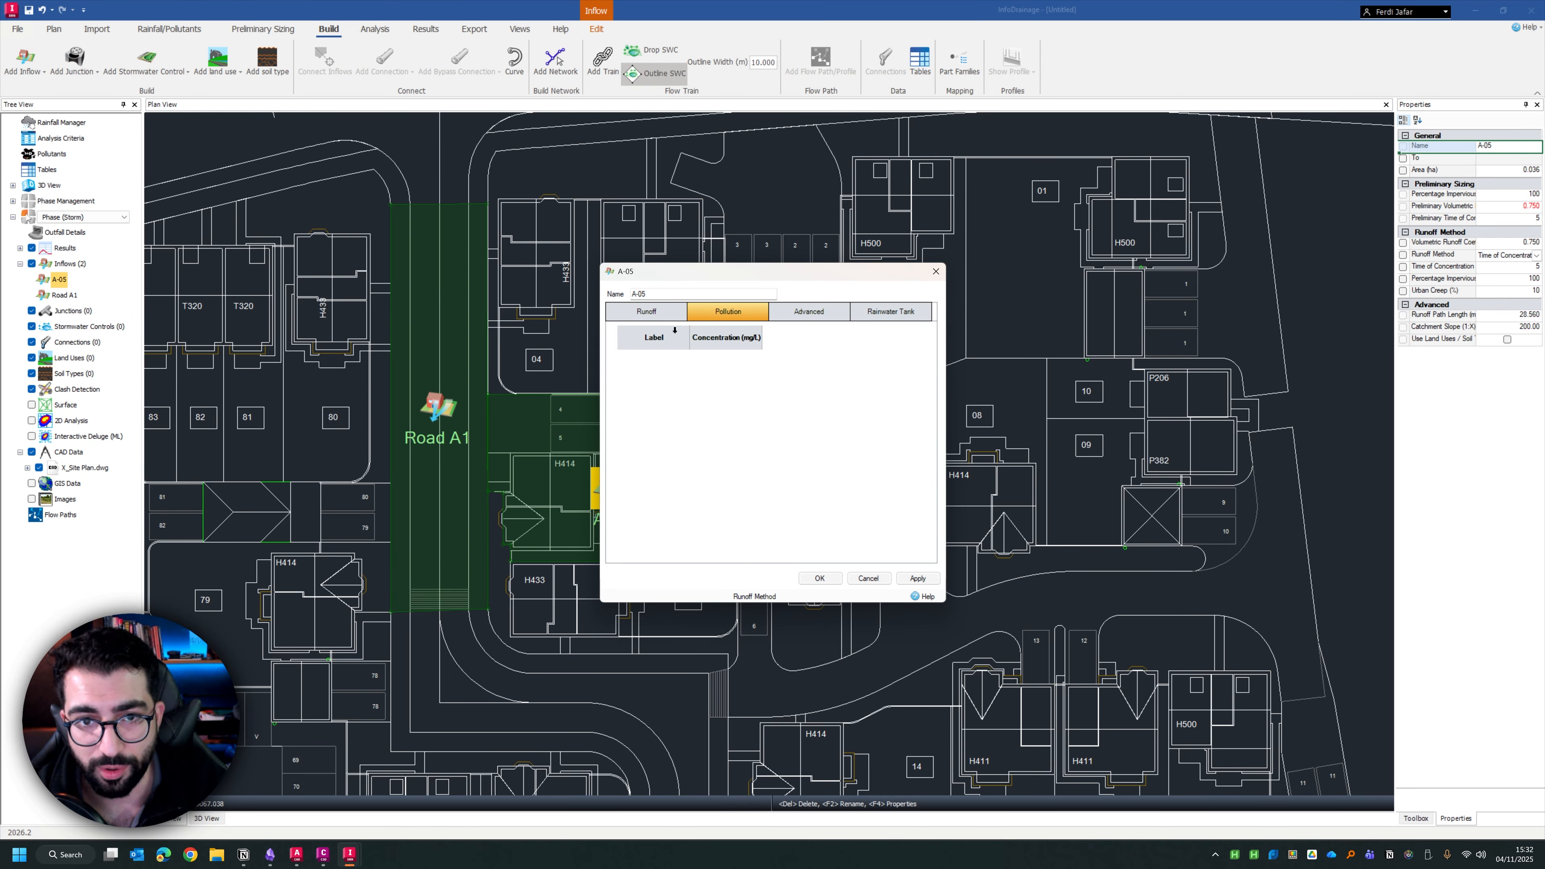
{"action": "left_click", "coordinate": [811, 311]}
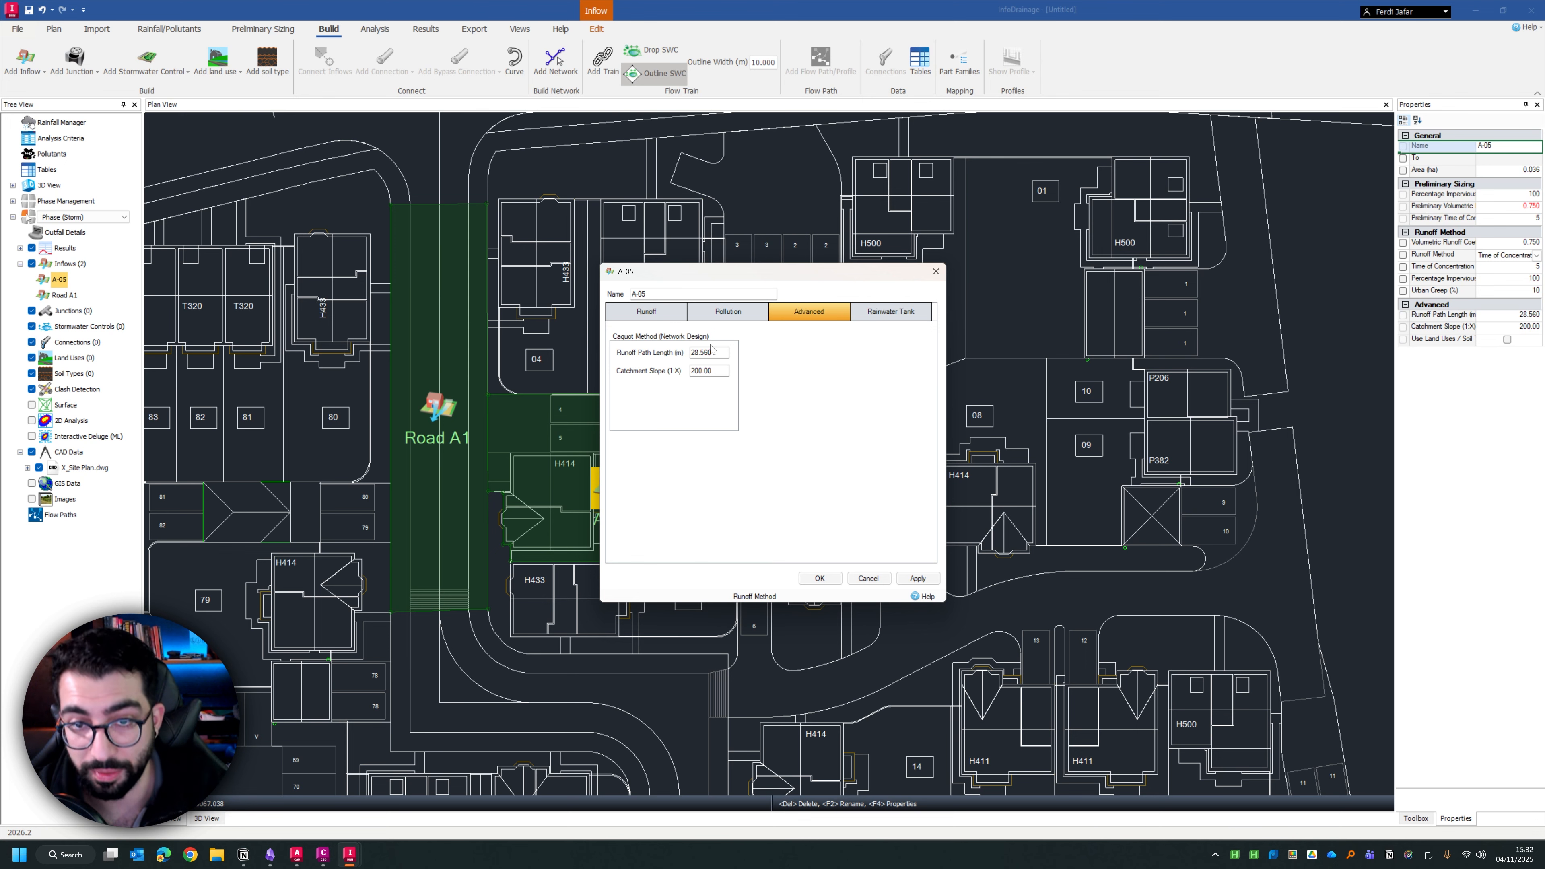
{"action": "left_click", "coordinate": [890, 311]}
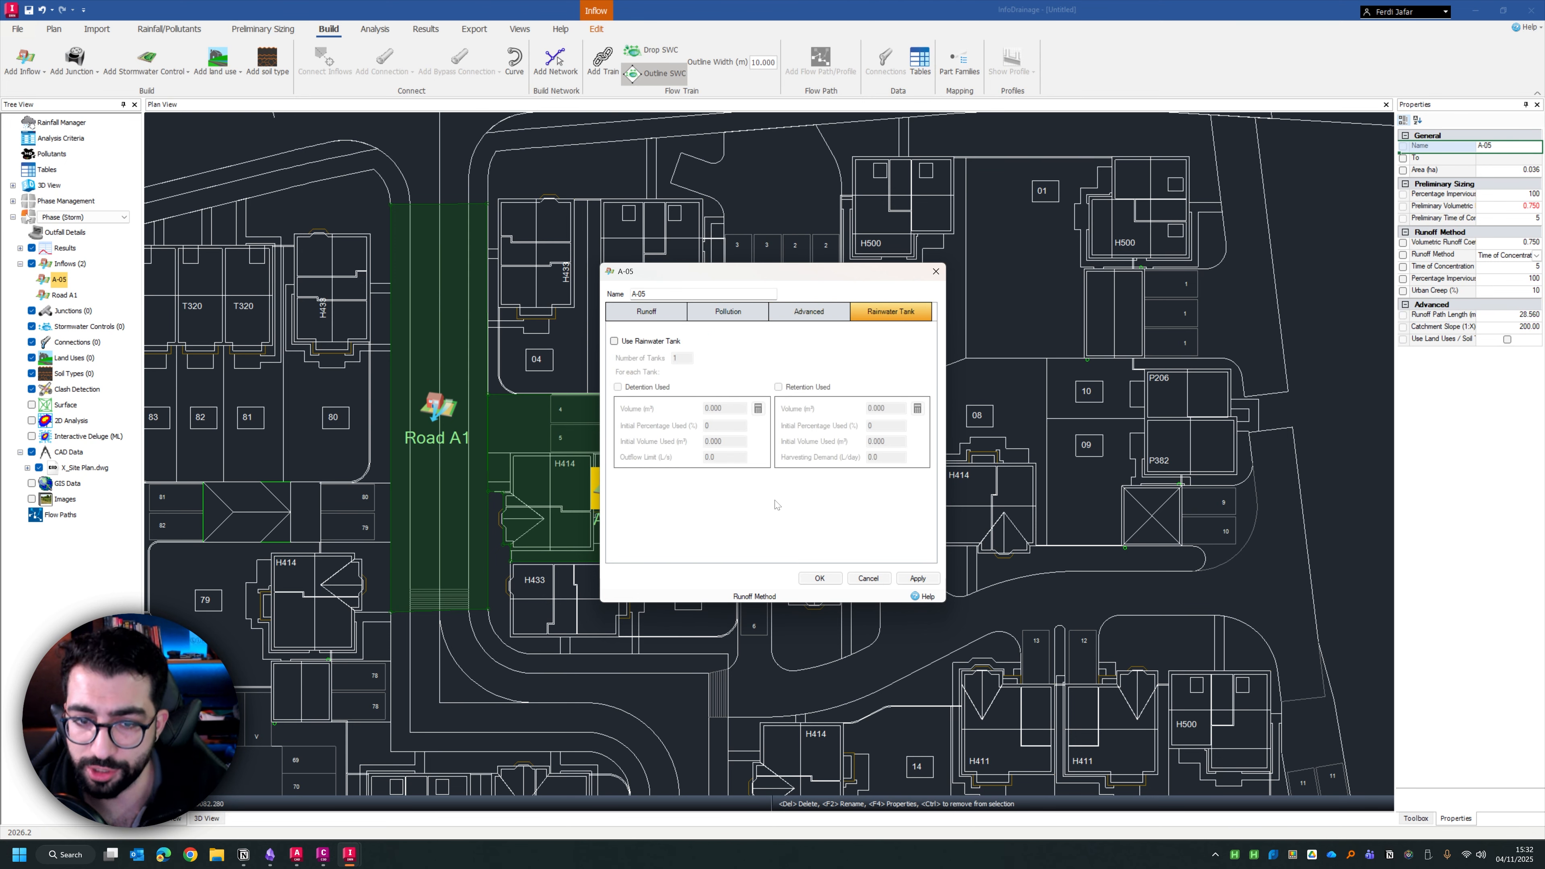
{"action": "left_click", "coordinate": [820, 576]}
Draw a network of six manholes joined by pipes, following the road from above Road A1 down to the bend below plot 75
{"action": "left_click", "coordinate": [761, 449]}
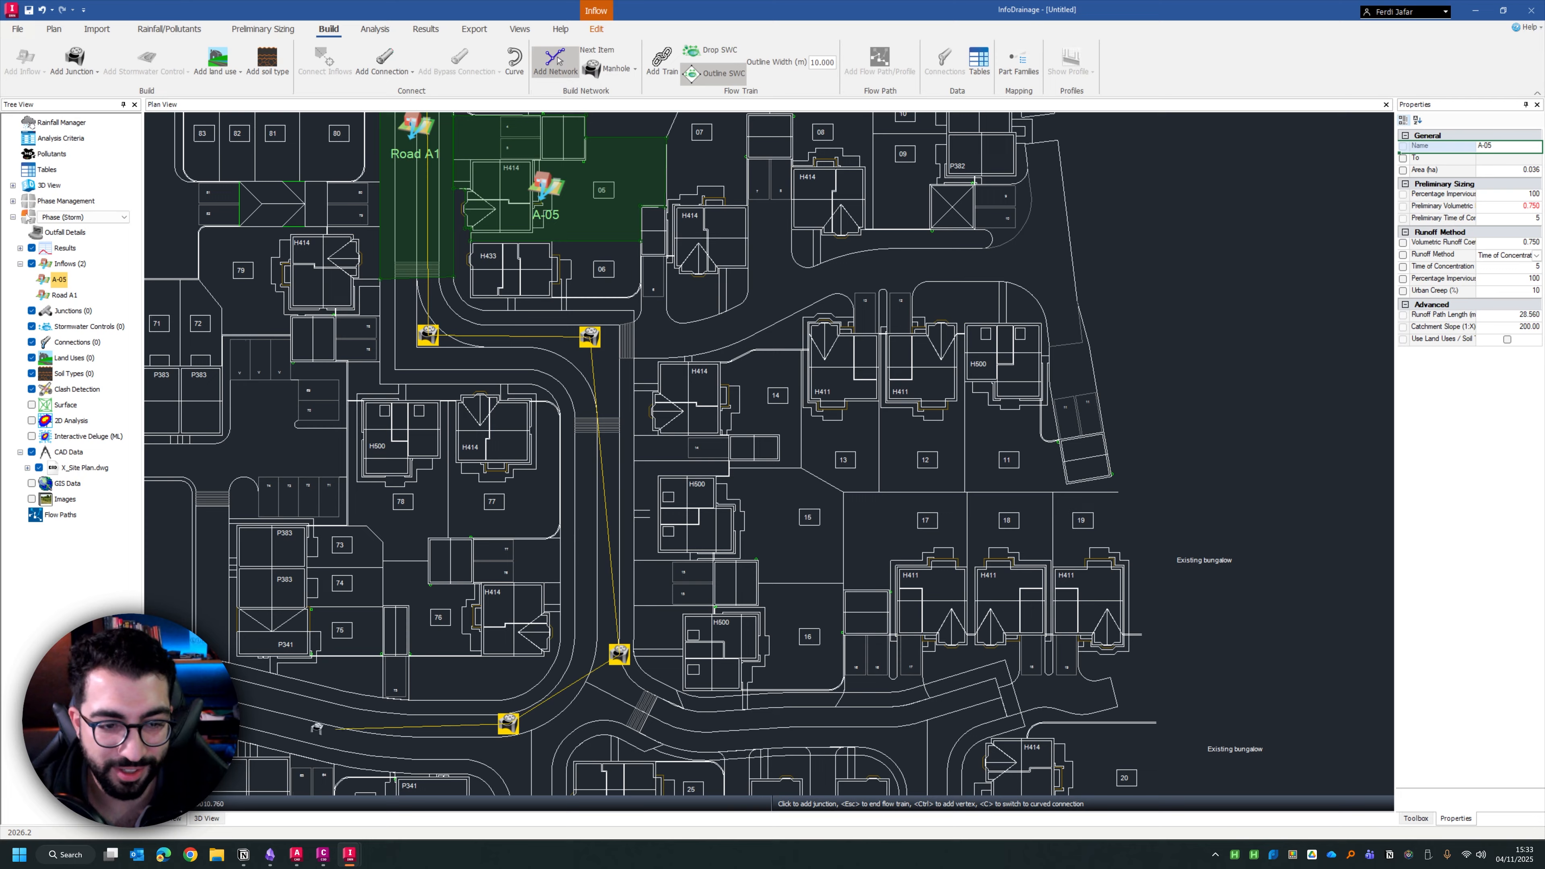
{"action": "left_click", "coordinate": [266, 718]}
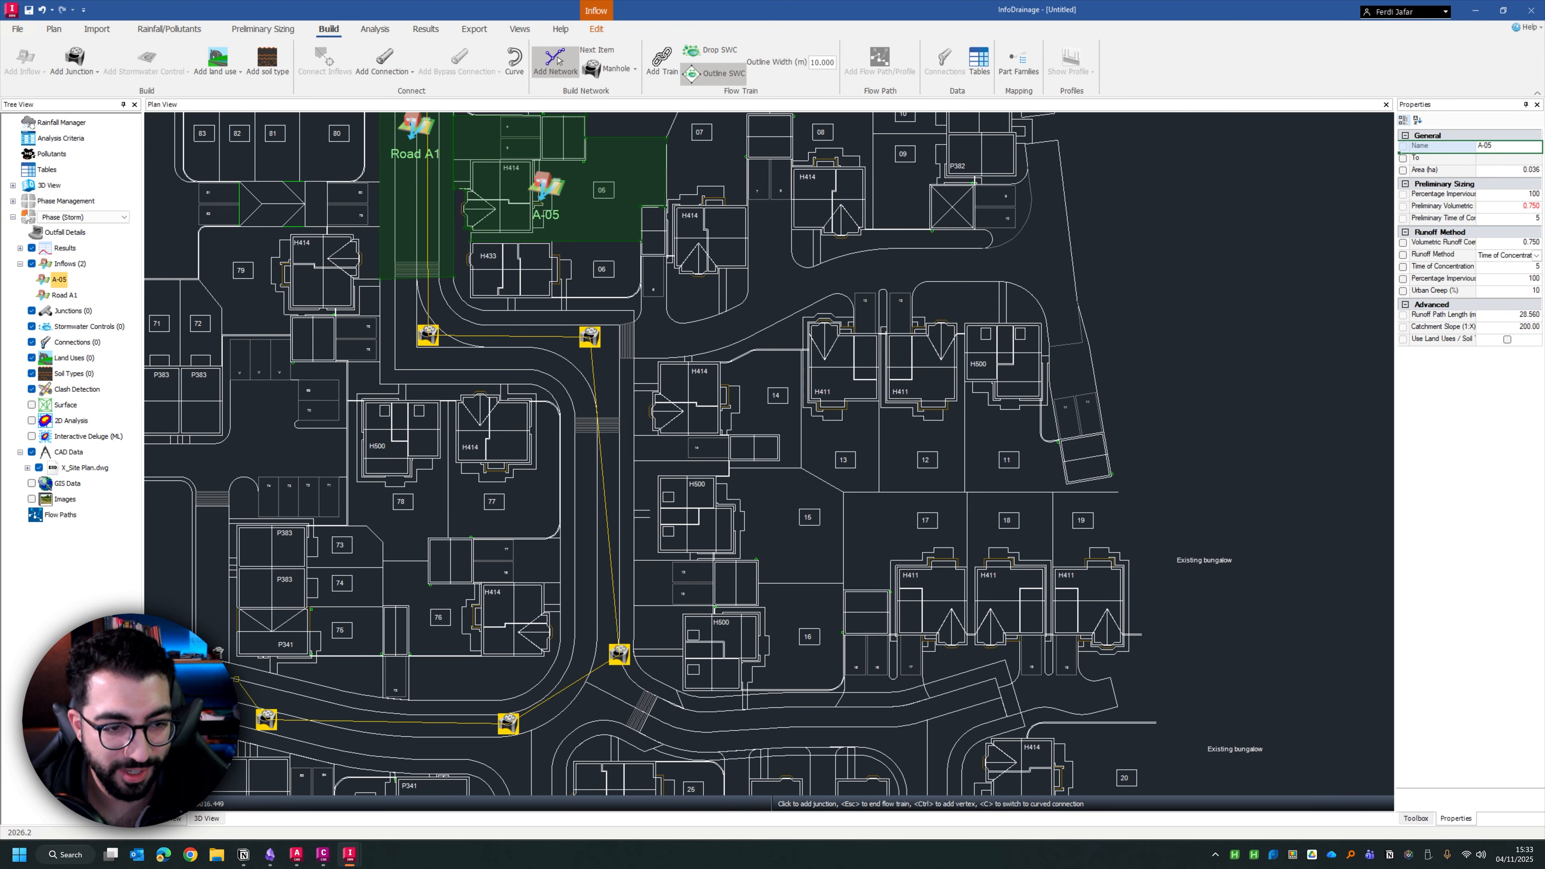
{"action": "key", "text": "Escape"}
{"action": "scroll", "coordinate": [481, 252], "scroll_direction": "down", "scroll_amount": 1}
{"action": "left_click_drag", "start_coordinate": [475, 252], "coordinate": [541, 567]}
{"action": "scroll", "coordinate": [541, 567], "scroll_direction": "up", "scroll_amount": 2}
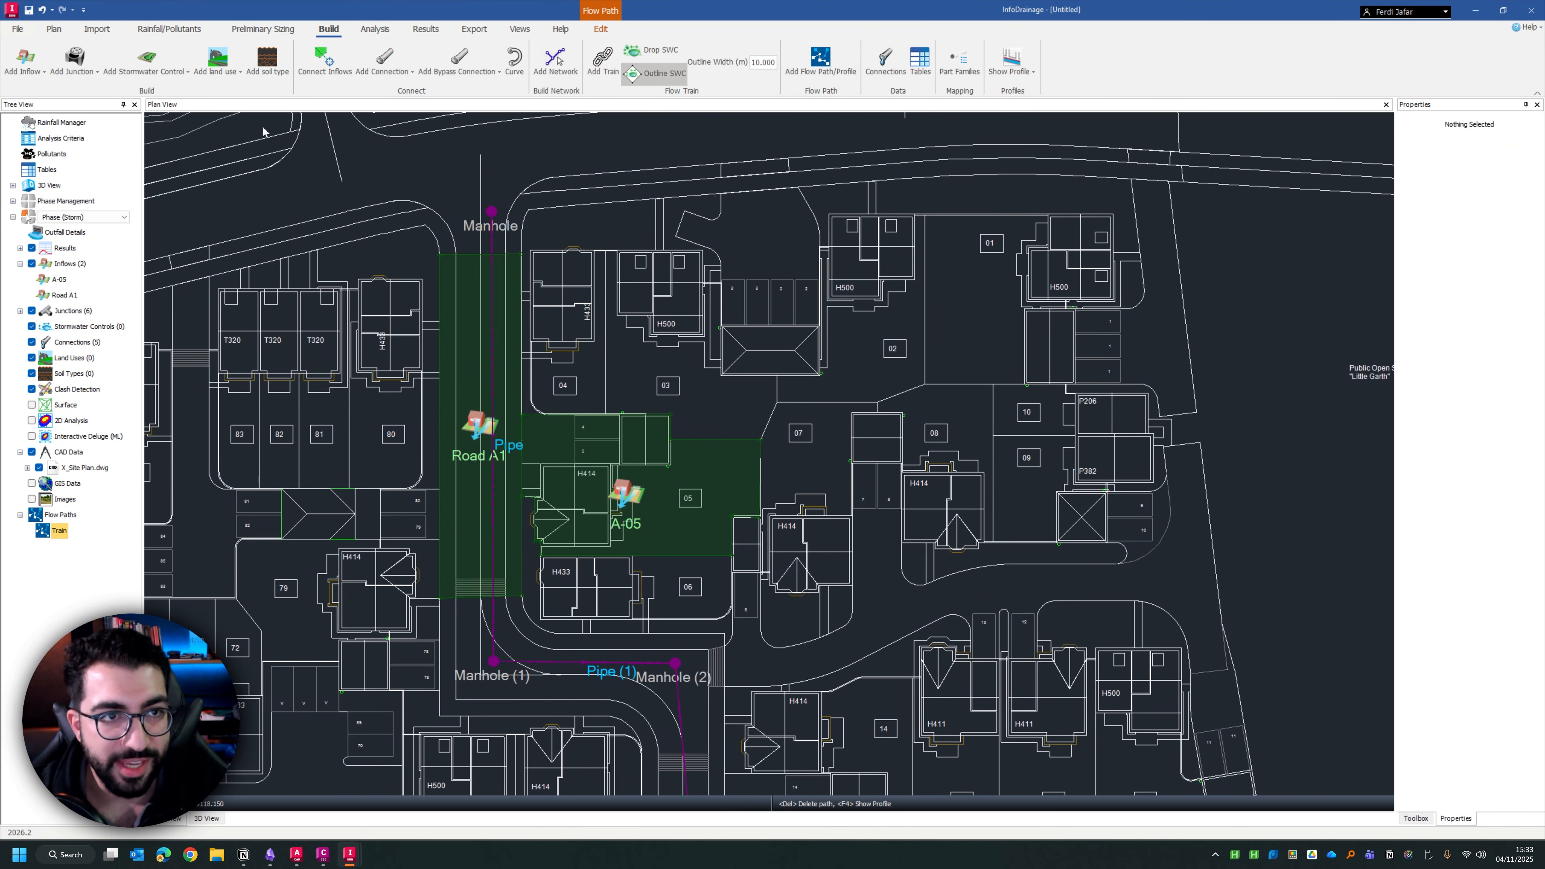
Open the data tables and enlarge their window, narrowing the field list
{"action": "left_click", "coordinate": [48, 169]}
{"action": "right_click", "coordinate": [50, 170]}
{"action": "left_click", "coordinate": [74, 176]}
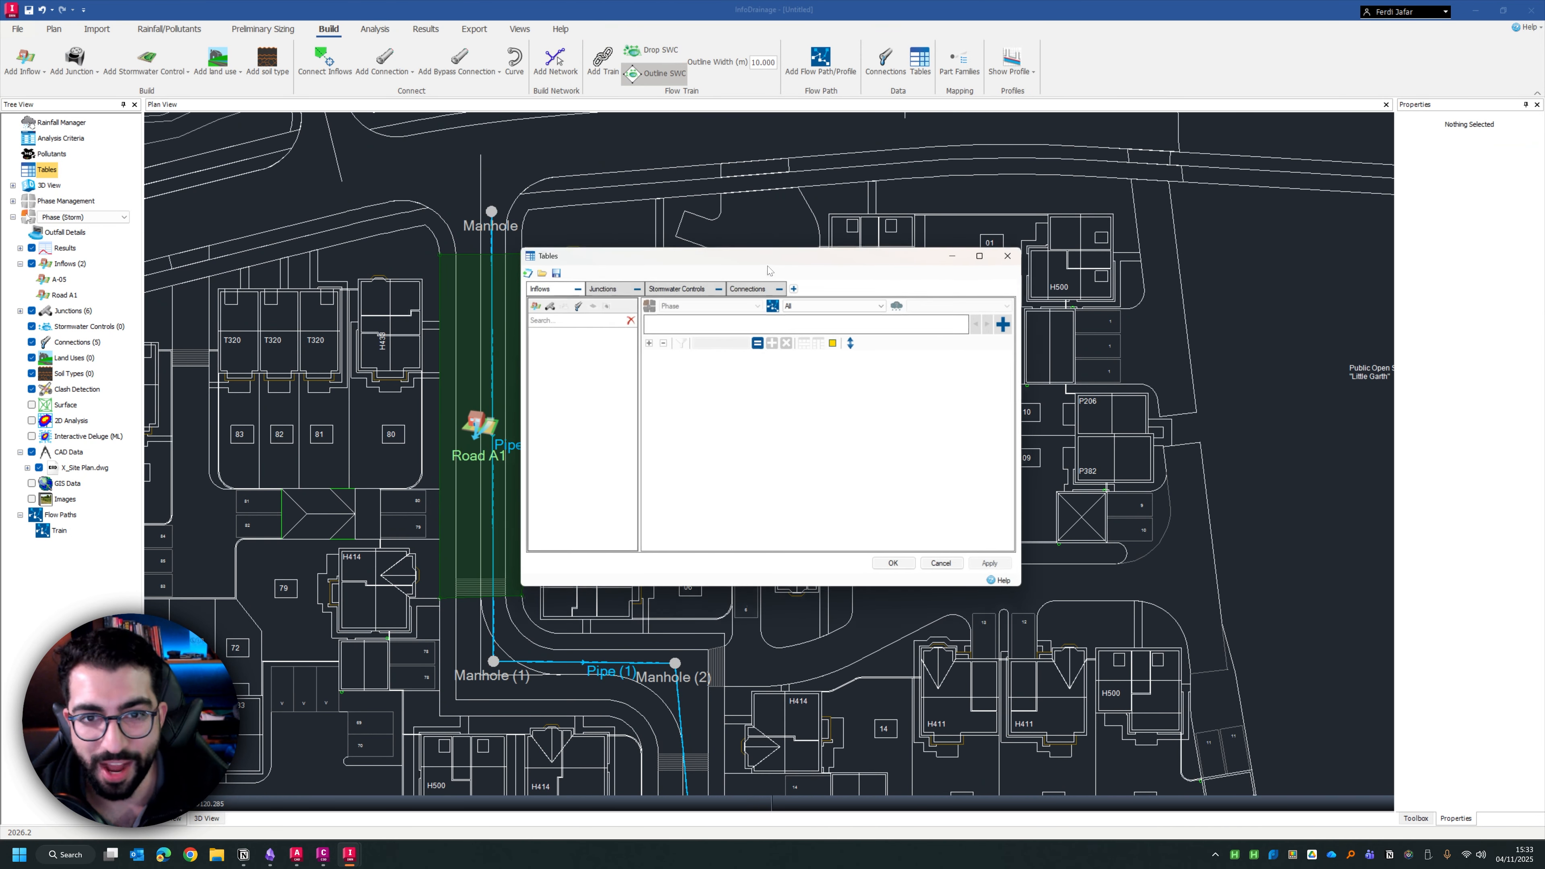
{"action": "left_click_drag", "start_coordinate": [755, 256], "coordinate": [659, 209]}
{"action": "left_click_drag", "start_coordinate": [928, 543], "coordinate": [1088, 661]}
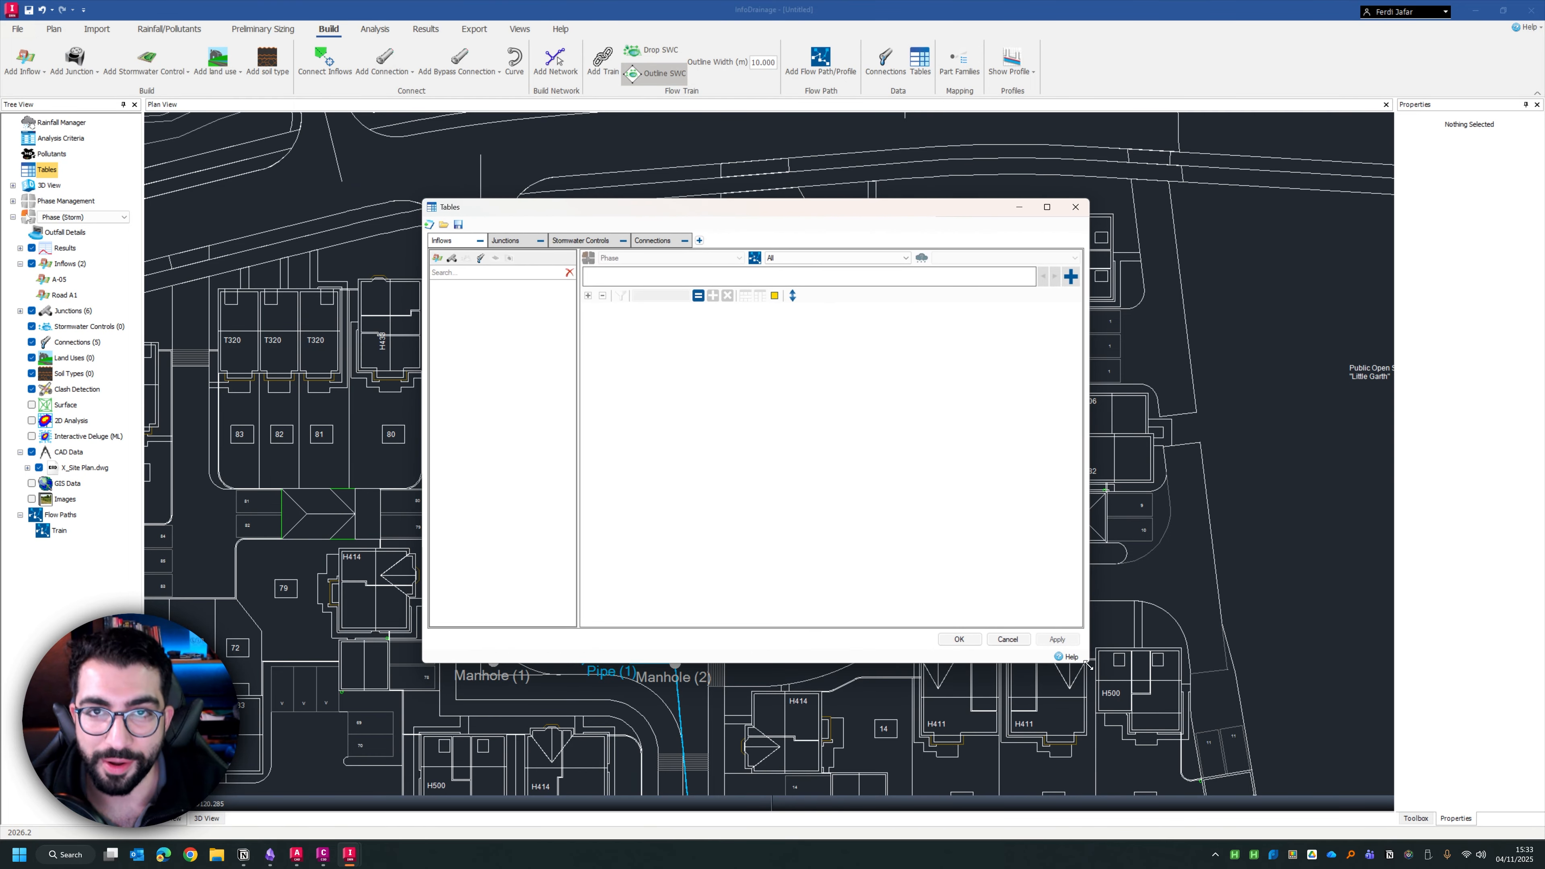
{"action": "left_click_drag", "start_coordinate": [578, 268], "coordinate": [564, 269]}
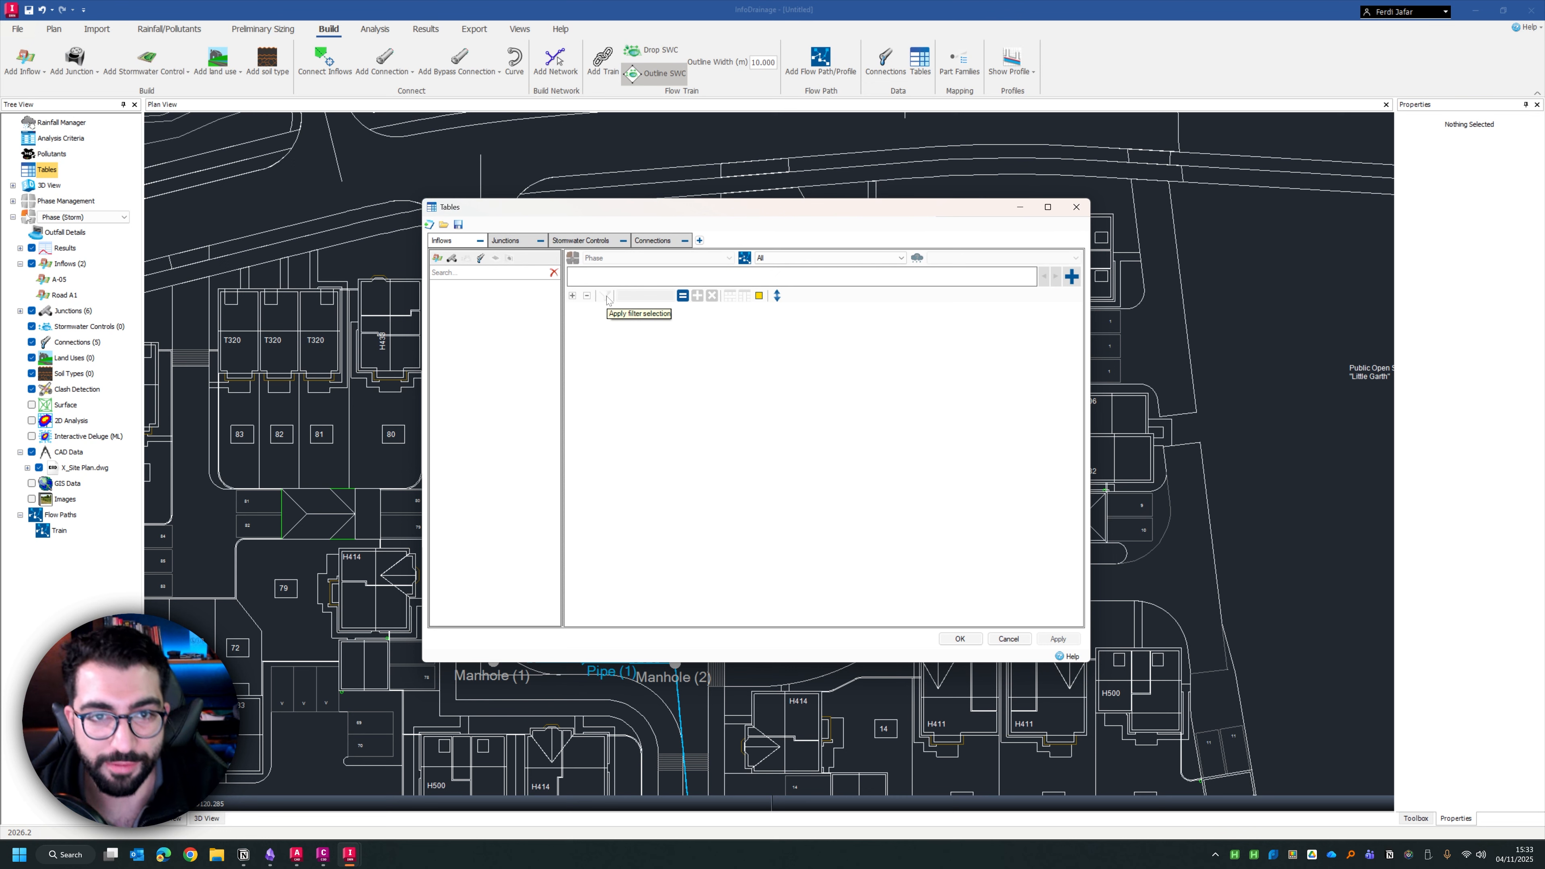
Display the junctions table with the Type and Inlets fields hidden, and widen the window to fit more columns
{"action": "left_click", "coordinate": [451, 259]}
{"action": "left_click", "coordinate": [447, 285]}
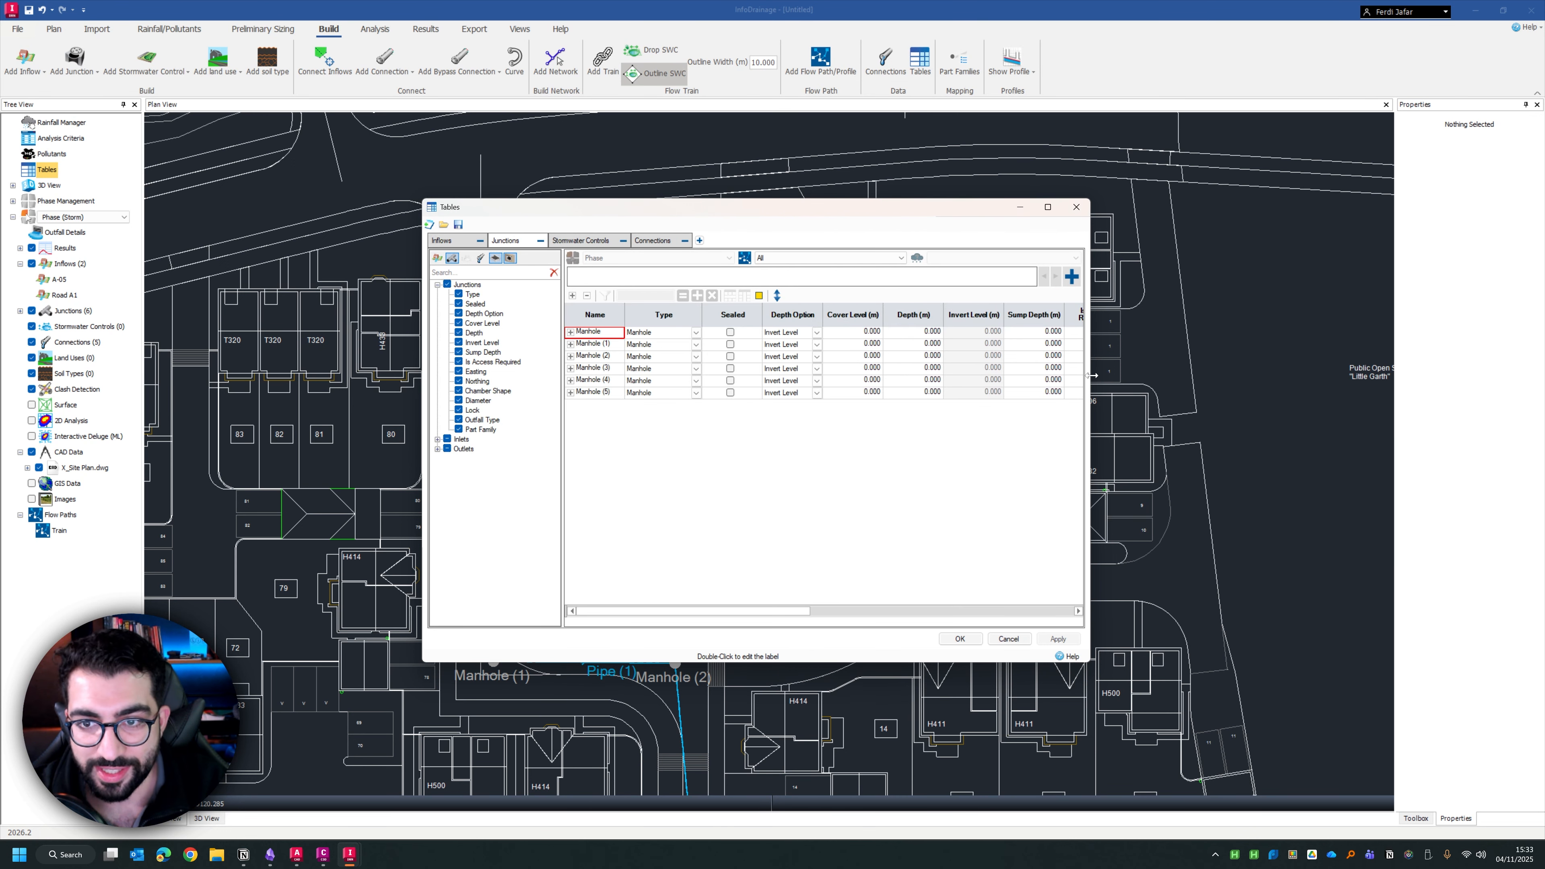
{"action": "left_click_drag", "start_coordinate": [1093, 375], "coordinate": [1342, 376]}
{"action": "left_click_drag", "start_coordinate": [885, 206], "coordinate": [696, 172]}
{"action": "left_click", "coordinate": [279, 246]}
{"action": "left_click", "coordinate": [302, 295]}
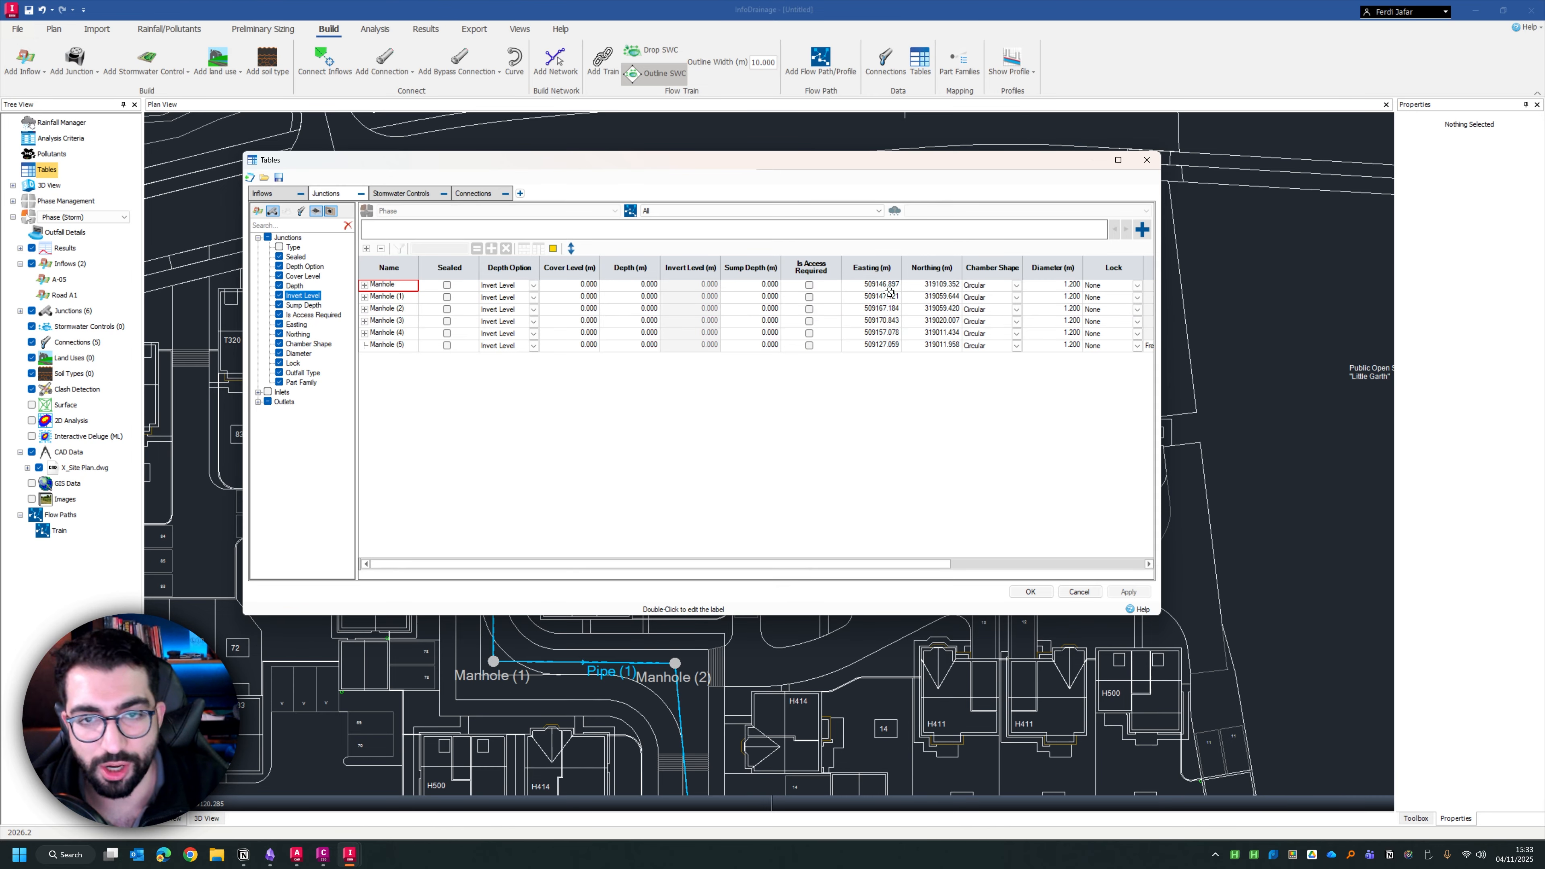
{"action": "mouse_move", "coordinate": [768, 564]}
{"action": "left_mouse_down"}
{"action": "mouse_move", "coordinate": [935, 568]}
{"action": "mouse_move", "coordinate": [769, 568]}
{"action": "left_mouse_up"}
Try highlighting the Cover Level column in the junctions table and clear the highlight
{"action": "left_click", "coordinate": [565, 300]}
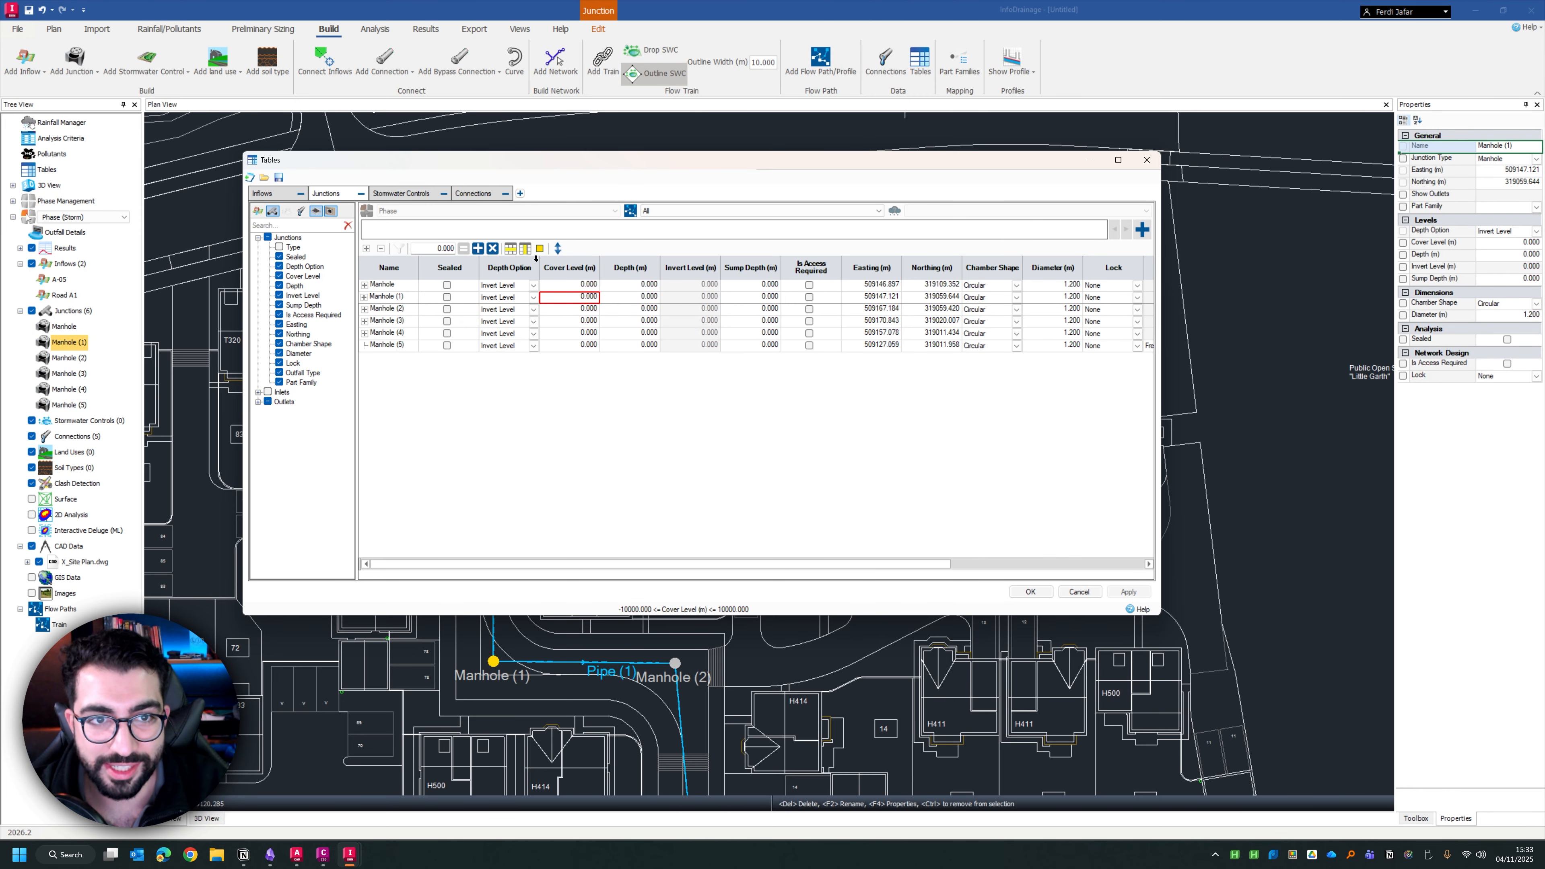
{"action": "left_click", "coordinate": [524, 249]}
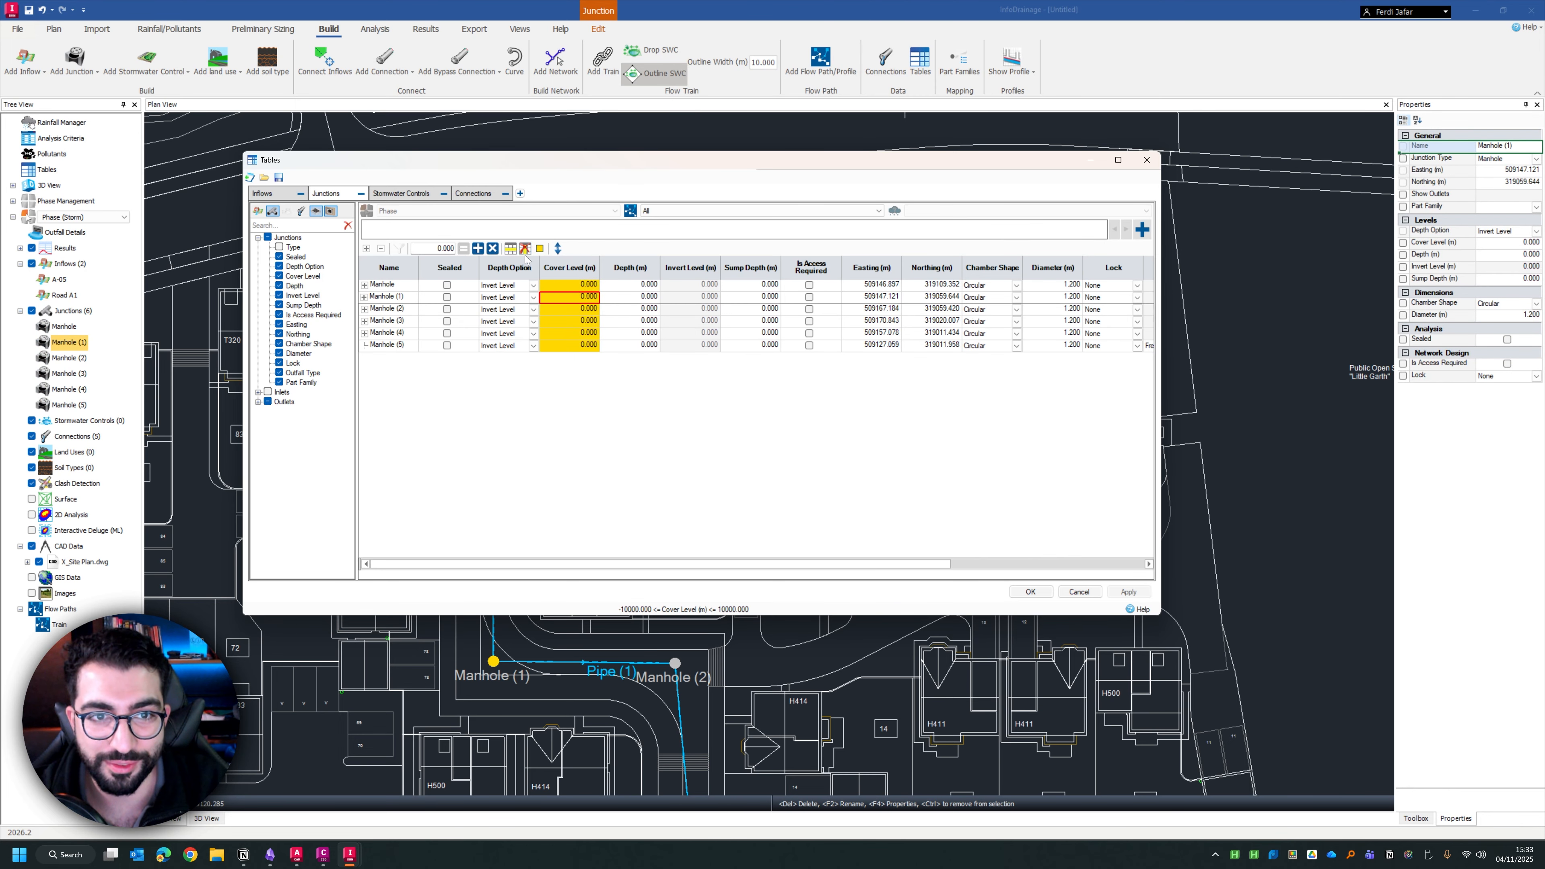
{"action": "left_click", "coordinate": [559, 286]}
{"action": "left_click", "coordinate": [525, 249]}
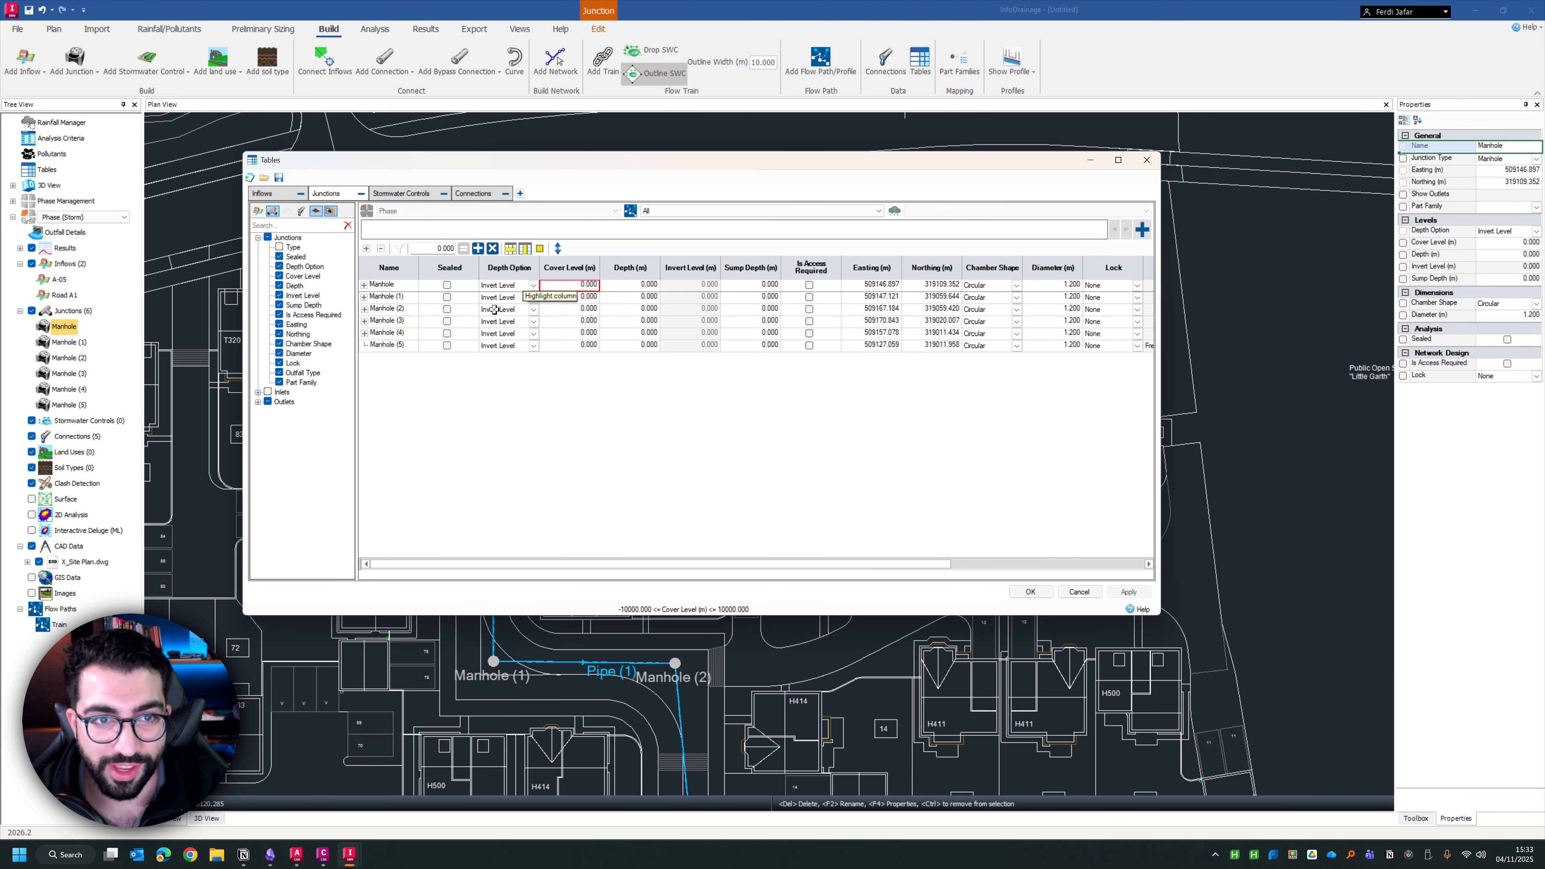
Highlight the Manhole (2) row in yellow and change the highlight colour to green for further highlights
{"action": "left_click", "coordinate": [494, 309]}
{"action": "left_click", "coordinate": [509, 248]}
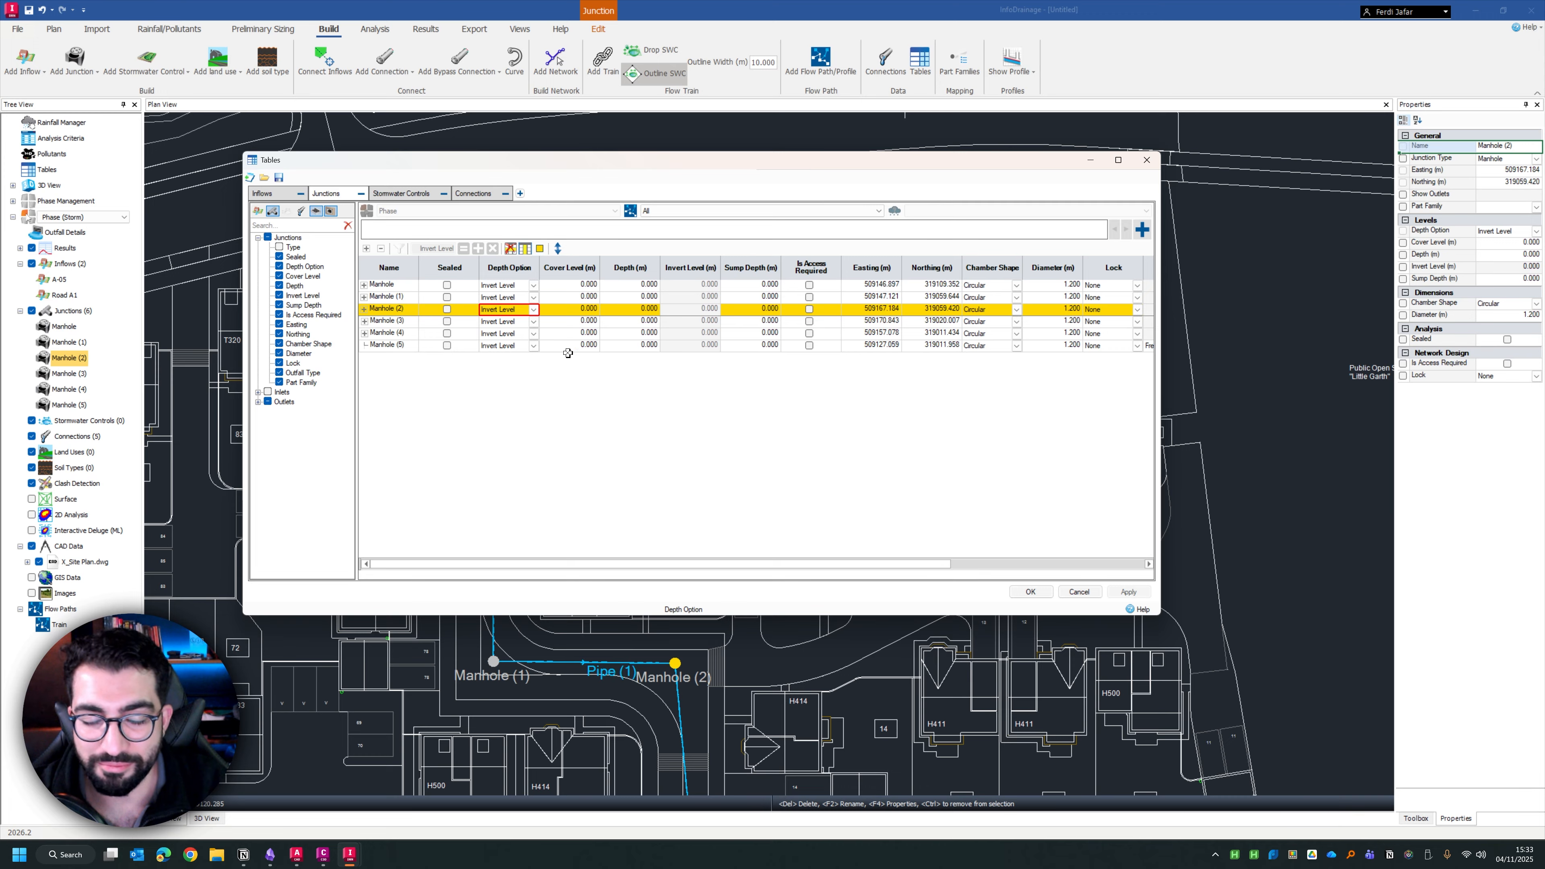
{"action": "left_click", "coordinate": [539, 248]}
{"action": "left_click", "coordinate": [748, 291]}
{"action": "left_click", "coordinate": [729, 401]}
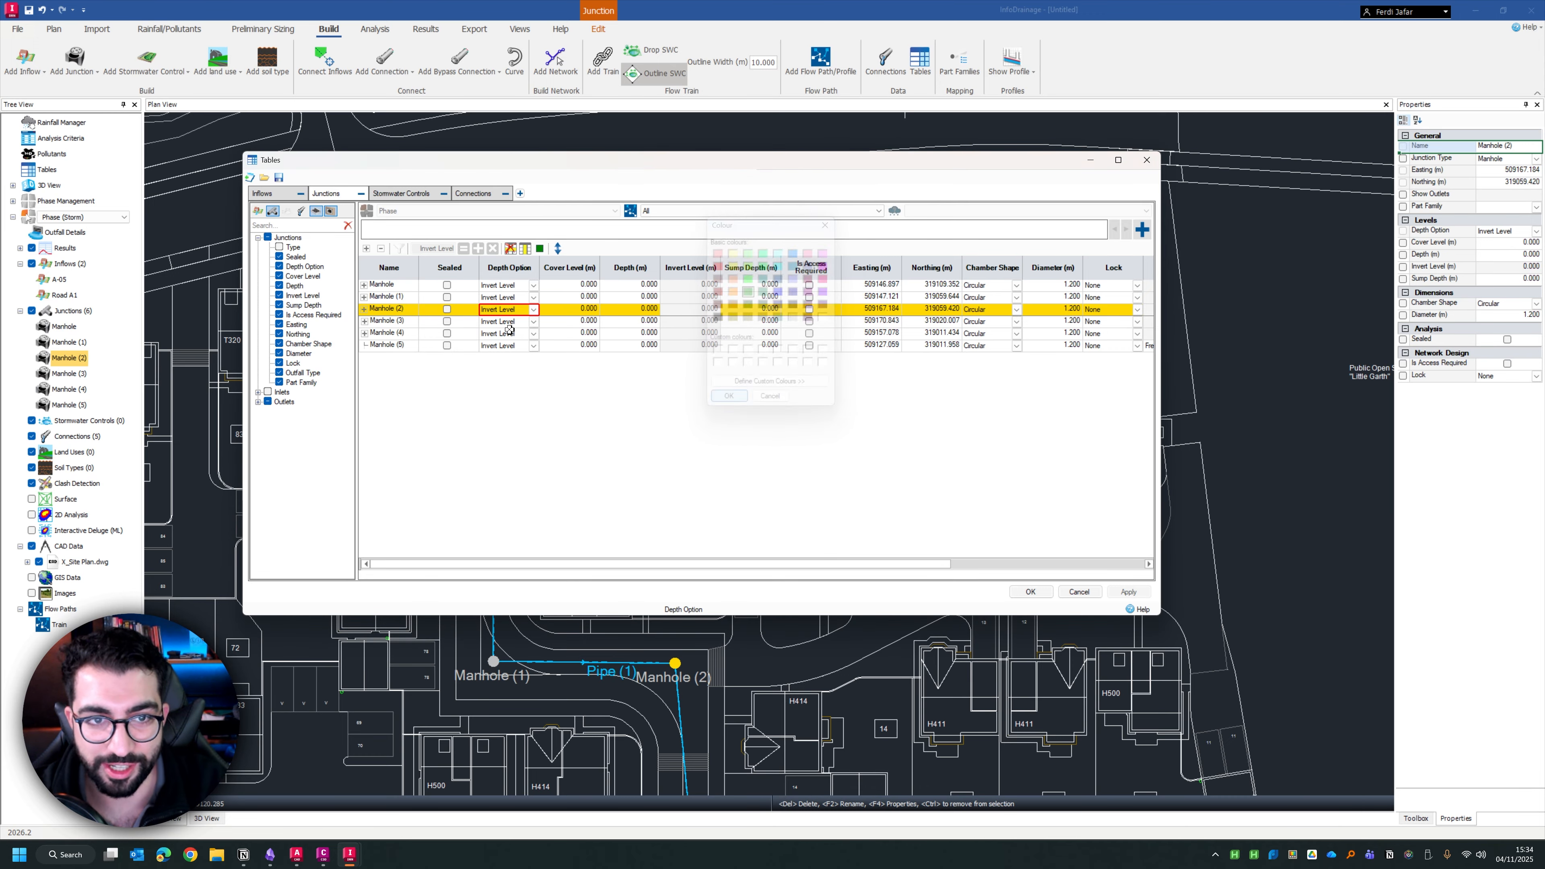
Highlight the Manhole, Manhole (1) and Manhole (3) rows in green
{"action": "left_click", "coordinate": [494, 284]}
{"action": "left_click", "coordinate": [510, 249]}
{"action": "left_click", "coordinate": [504, 296]}
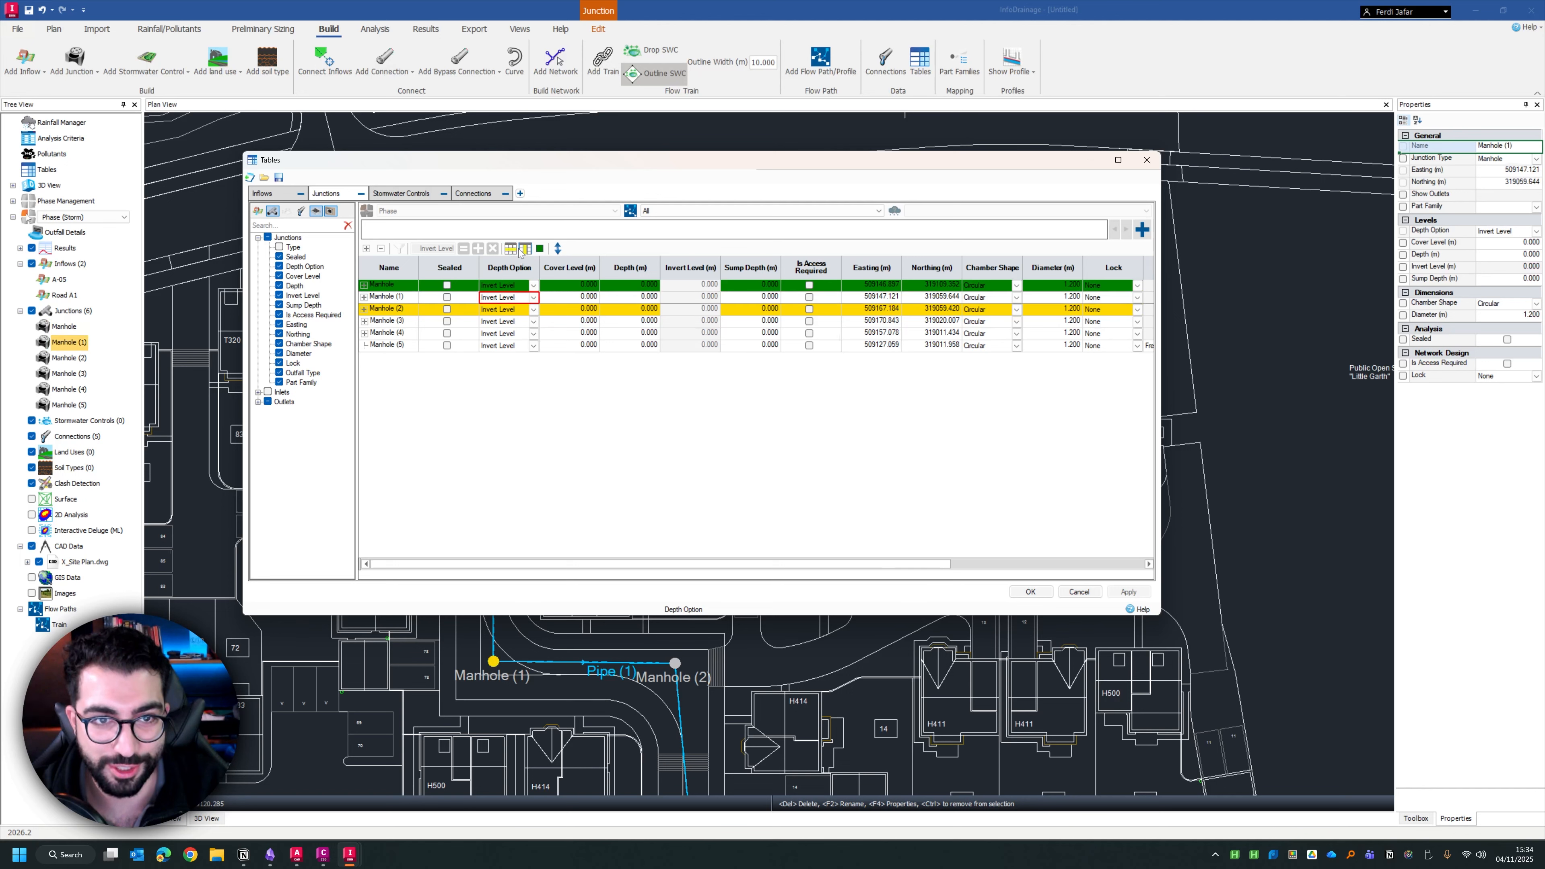
{"action": "left_click", "coordinate": [510, 249]}
{"action": "left_click", "coordinate": [503, 322]}
{"action": "left_click", "coordinate": [510, 249]}
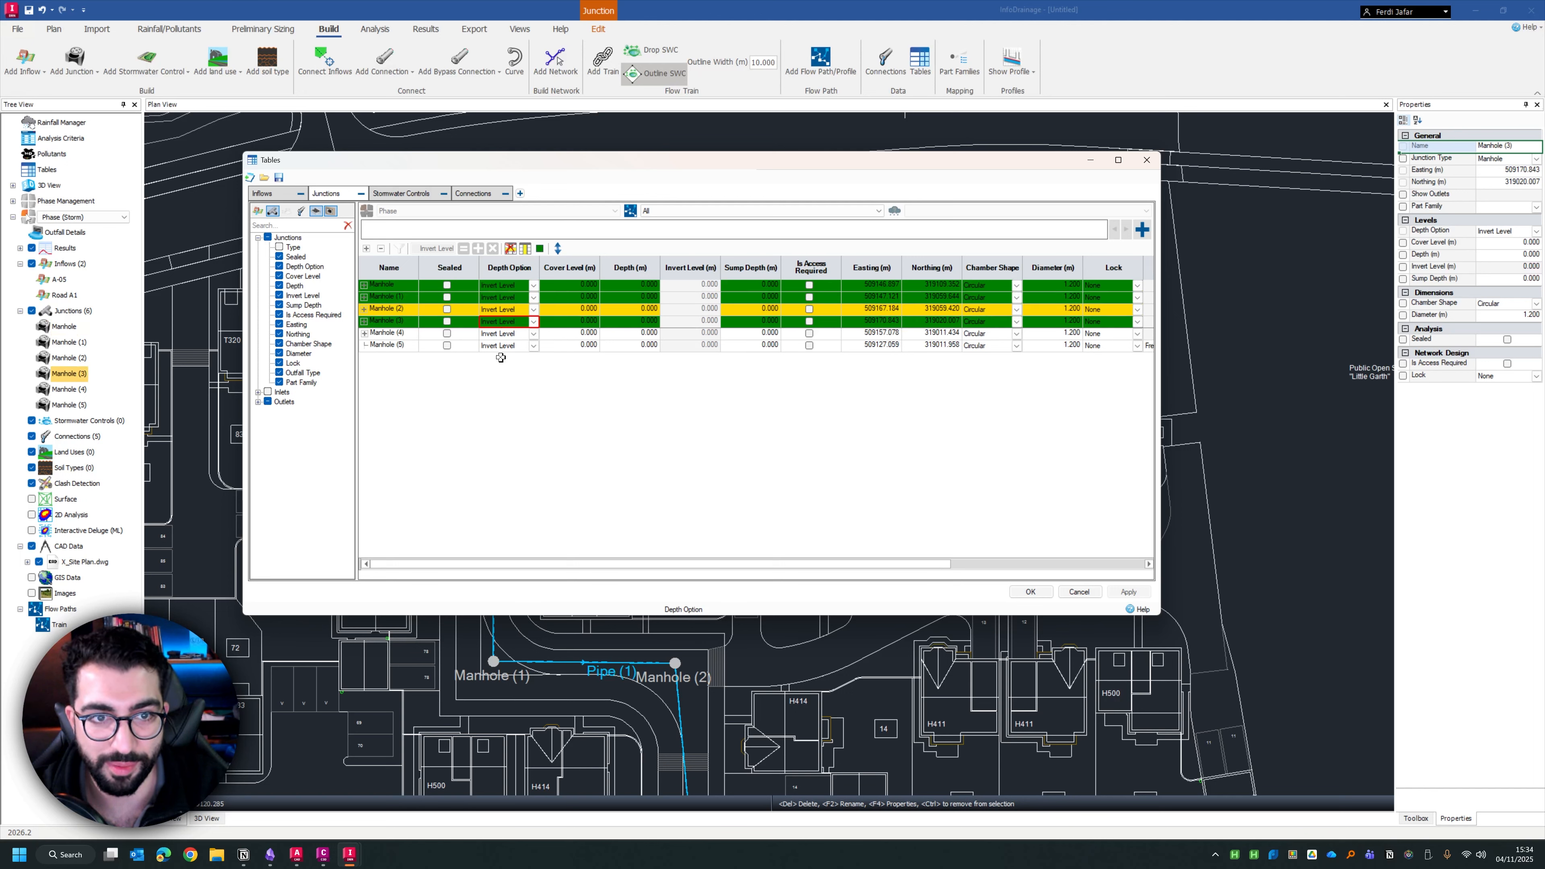
Highlight the Manhole (4) row in green and widen the tables window to show the outfall columns
{"action": "left_click", "coordinate": [505, 334]}
{"action": "left_click", "coordinate": [505, 285]}
{"action": "left_click", "coordinate": [505, 346]}
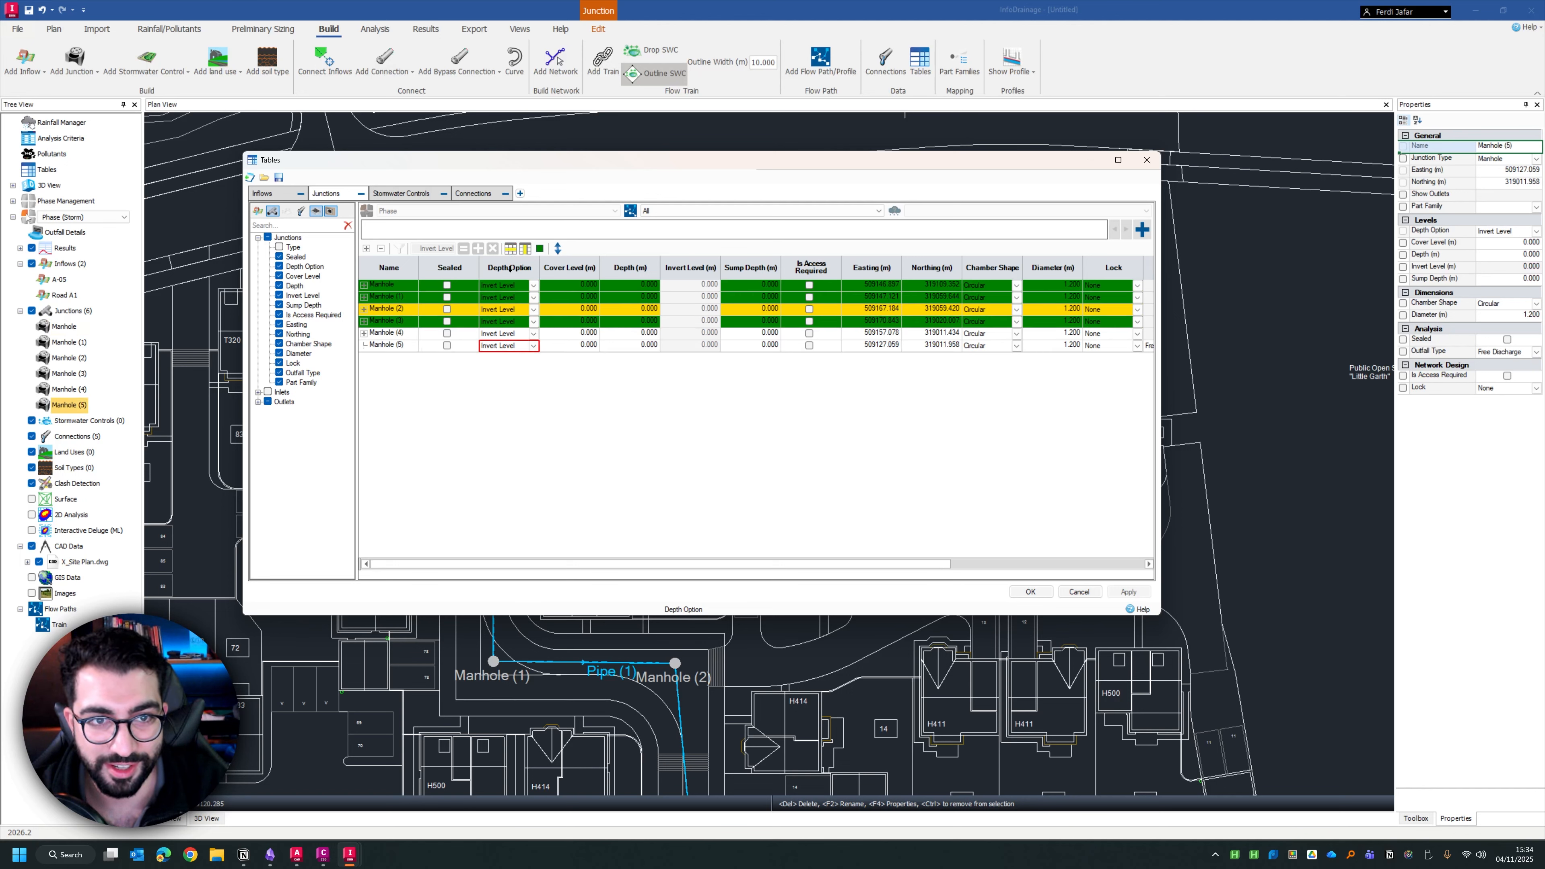
{"action": "left_click", "coordinate": [511, 249]}
{"action": "left_click", "coordinate": [505, 334]}
{"action": "left_click", "coordinate": [510, 249]}
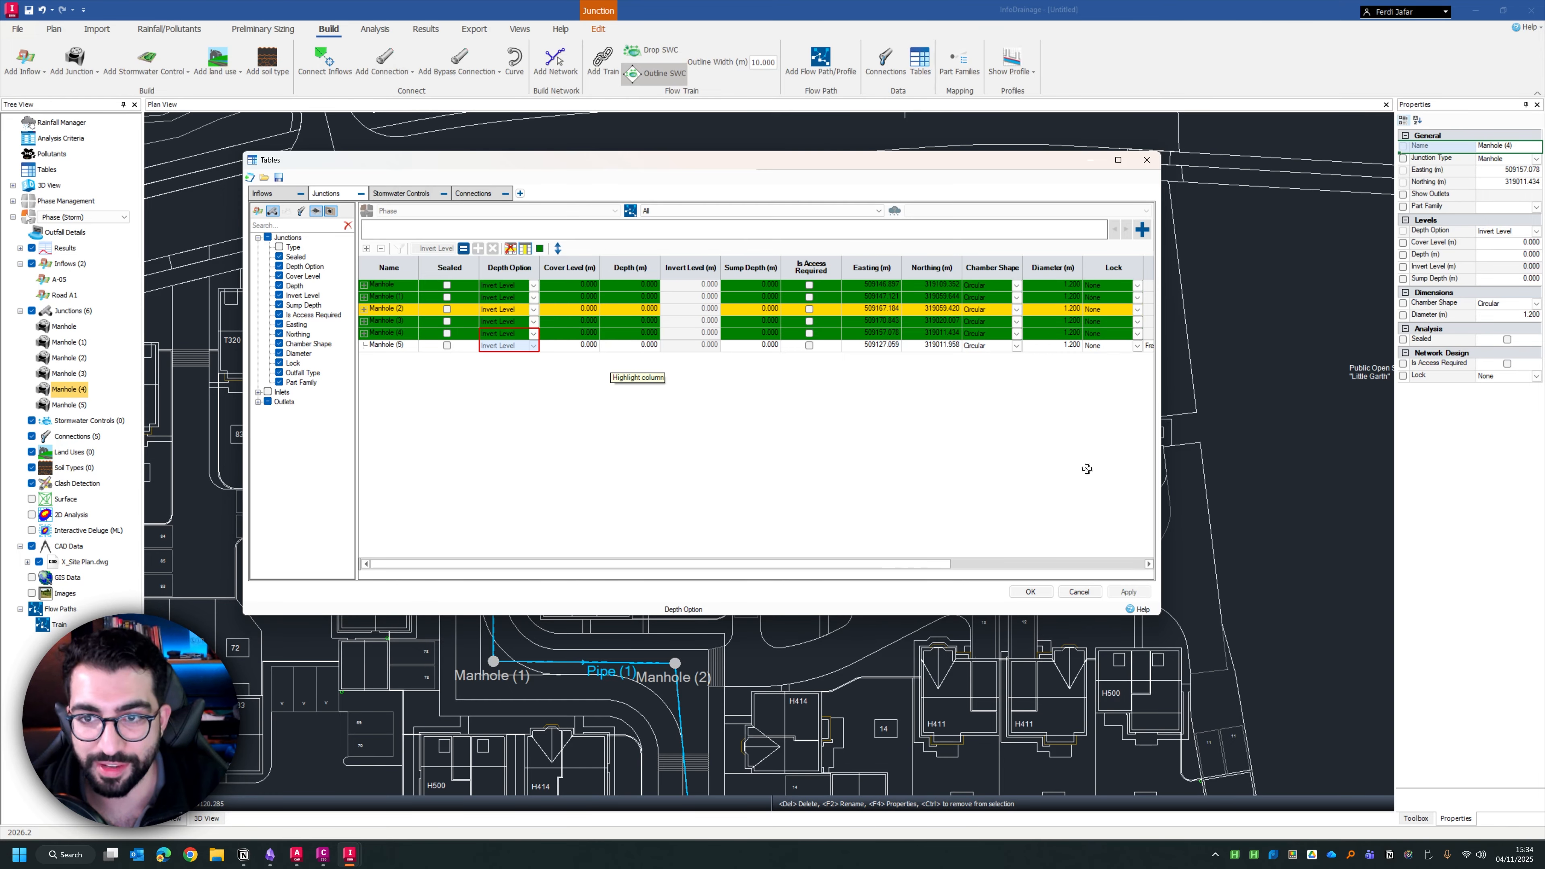
{"action": "left_click_drag", "start_coordinate": [1161, 463], "coordinate": [1294, 454]}
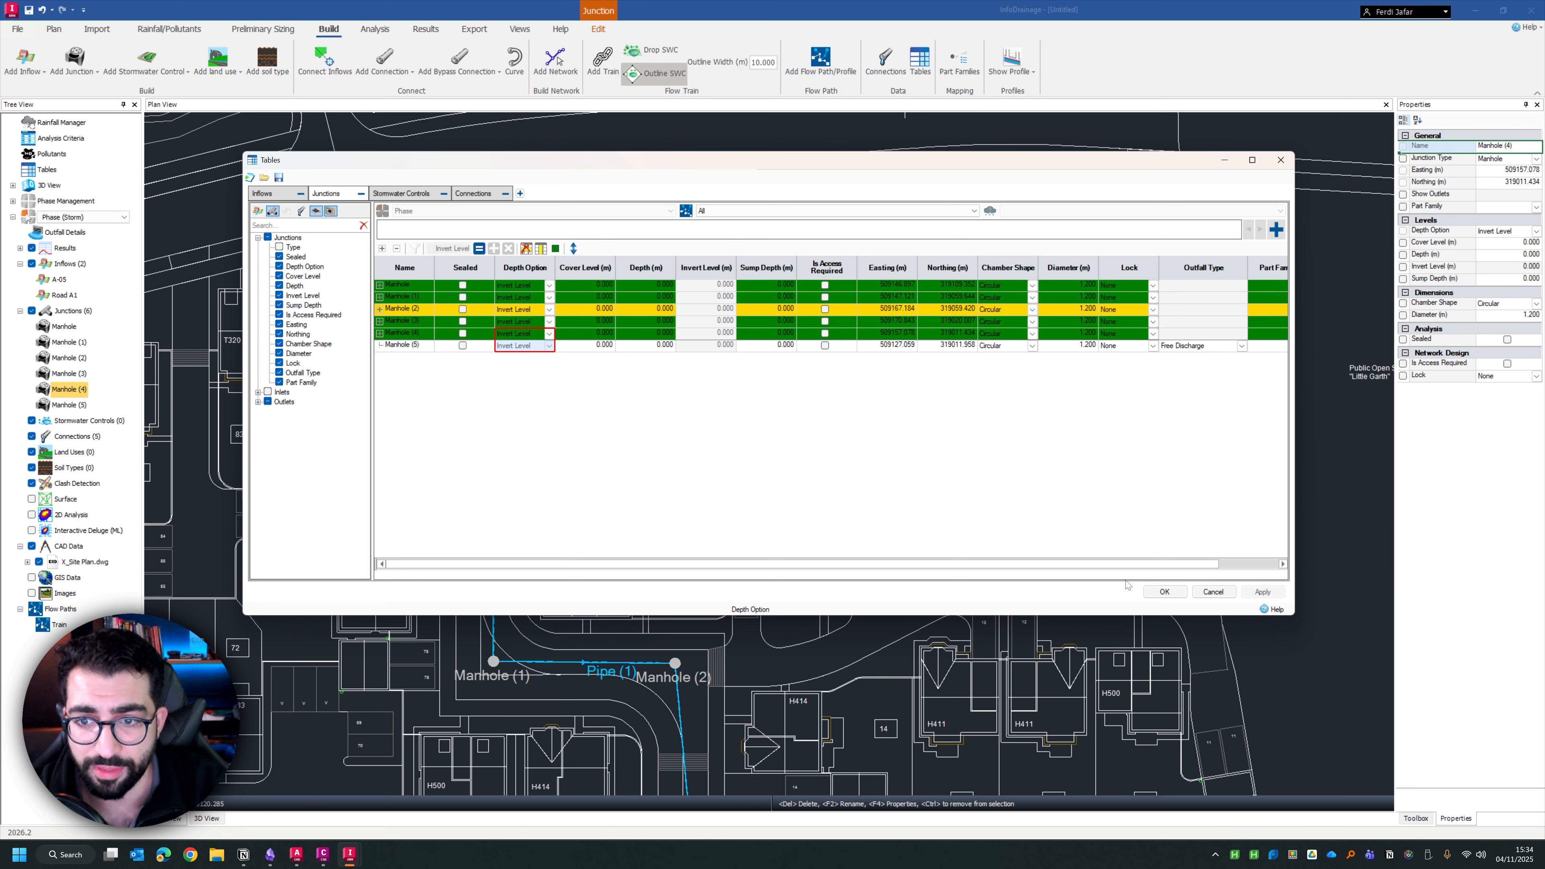
Look at the Connections table, return to the Junctions table and check its flow path options, keeping All
{"action": "left_click_drag", "start_coordinate": [1123, 565], "coordinate": [1174, 565]}
{"action": "left_click", "coordinate": [471, 195]}
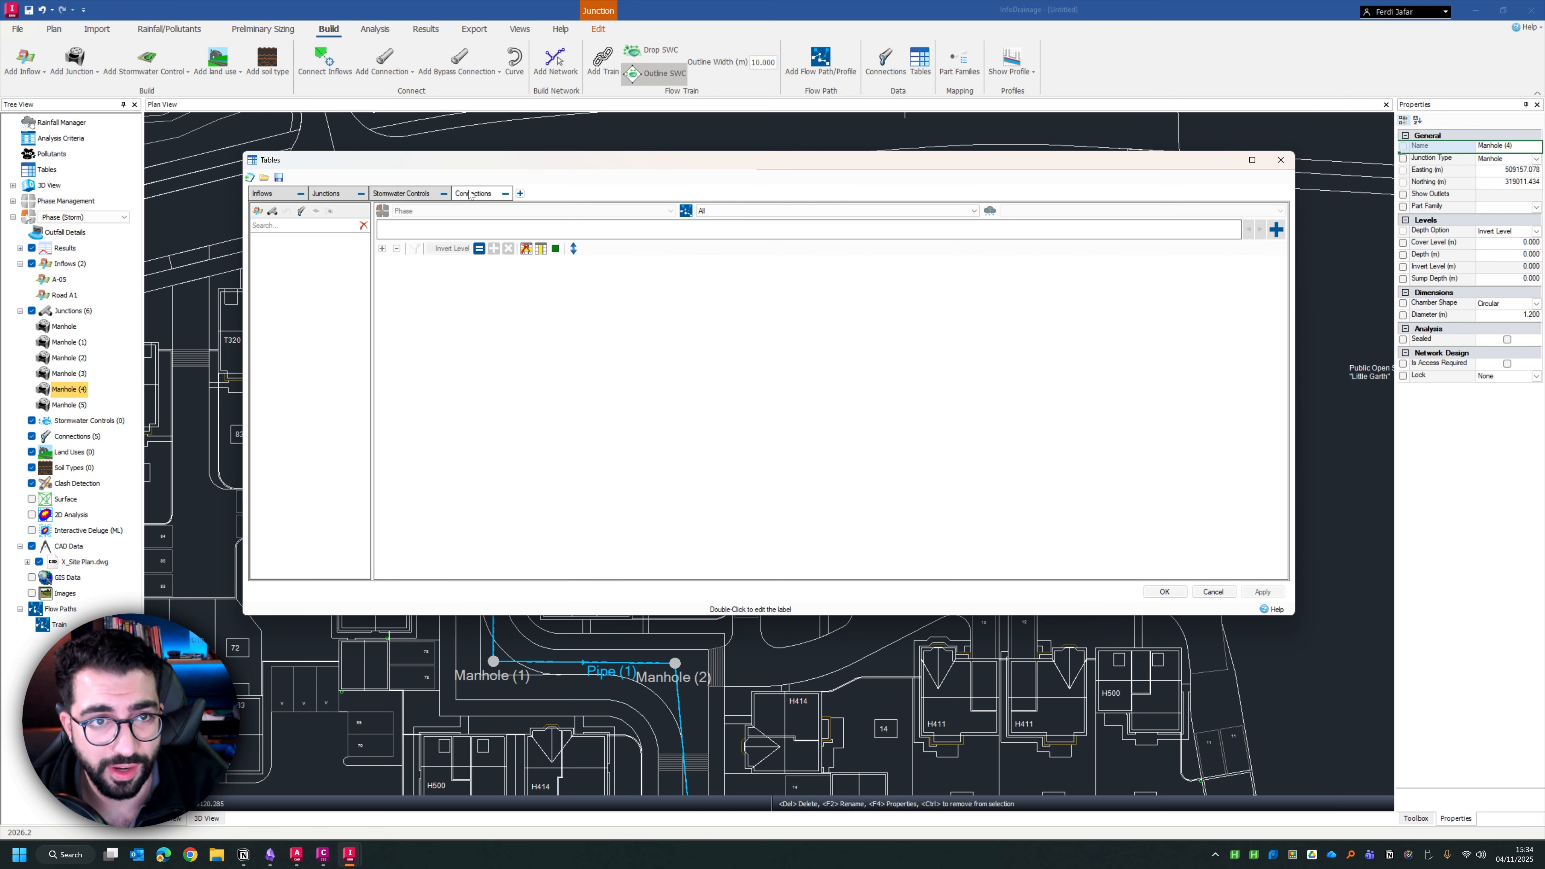
{"action": "left_click", "coordinate": [327, 193]}
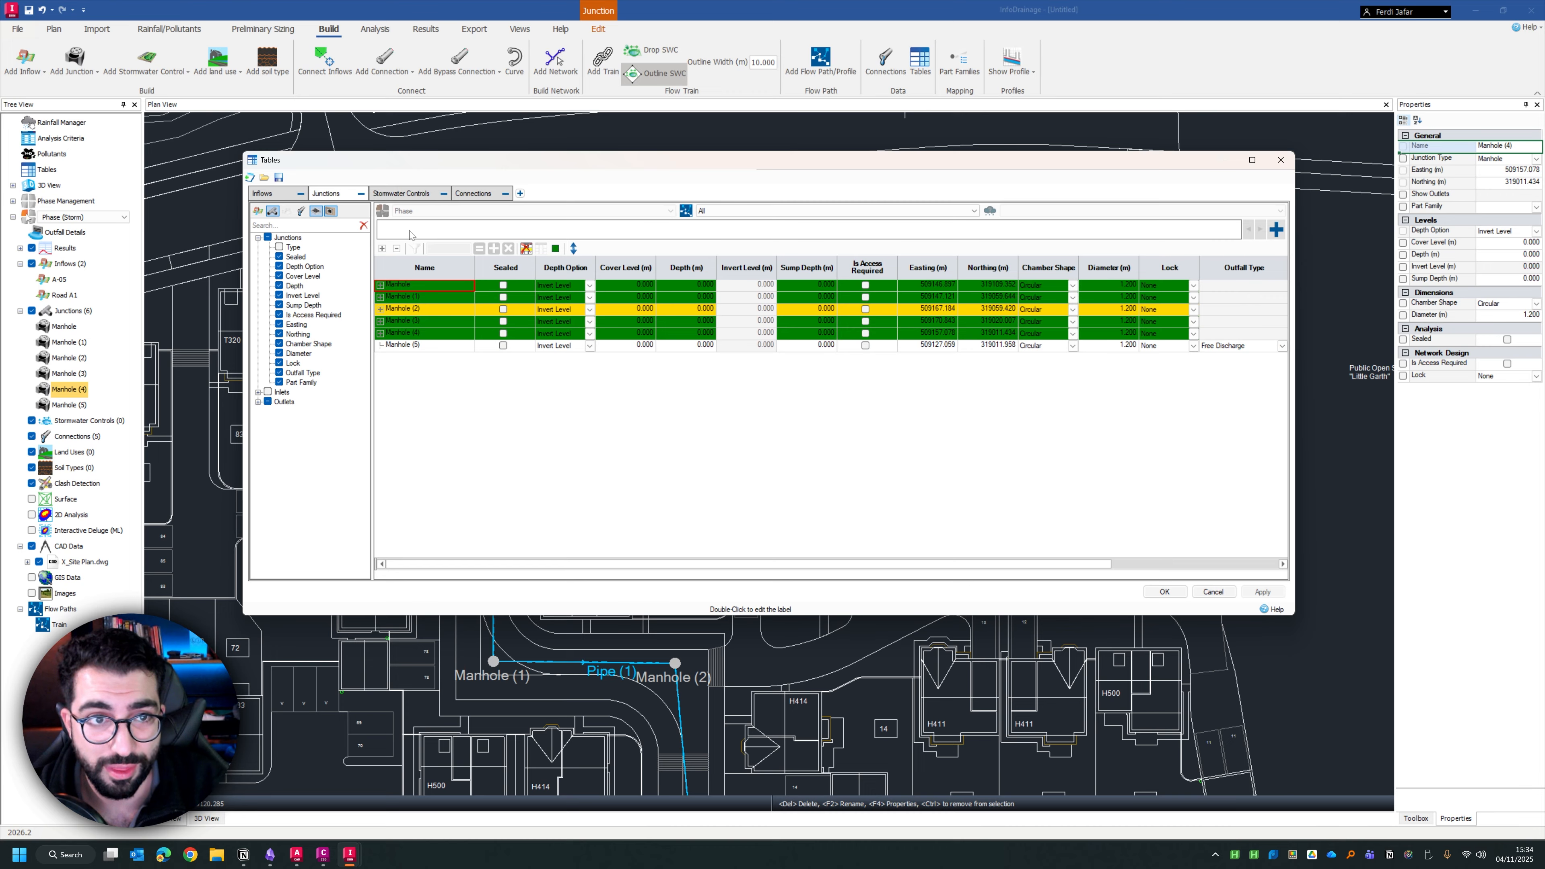
{"action": "left_click", "coordinate": [727, 210]}
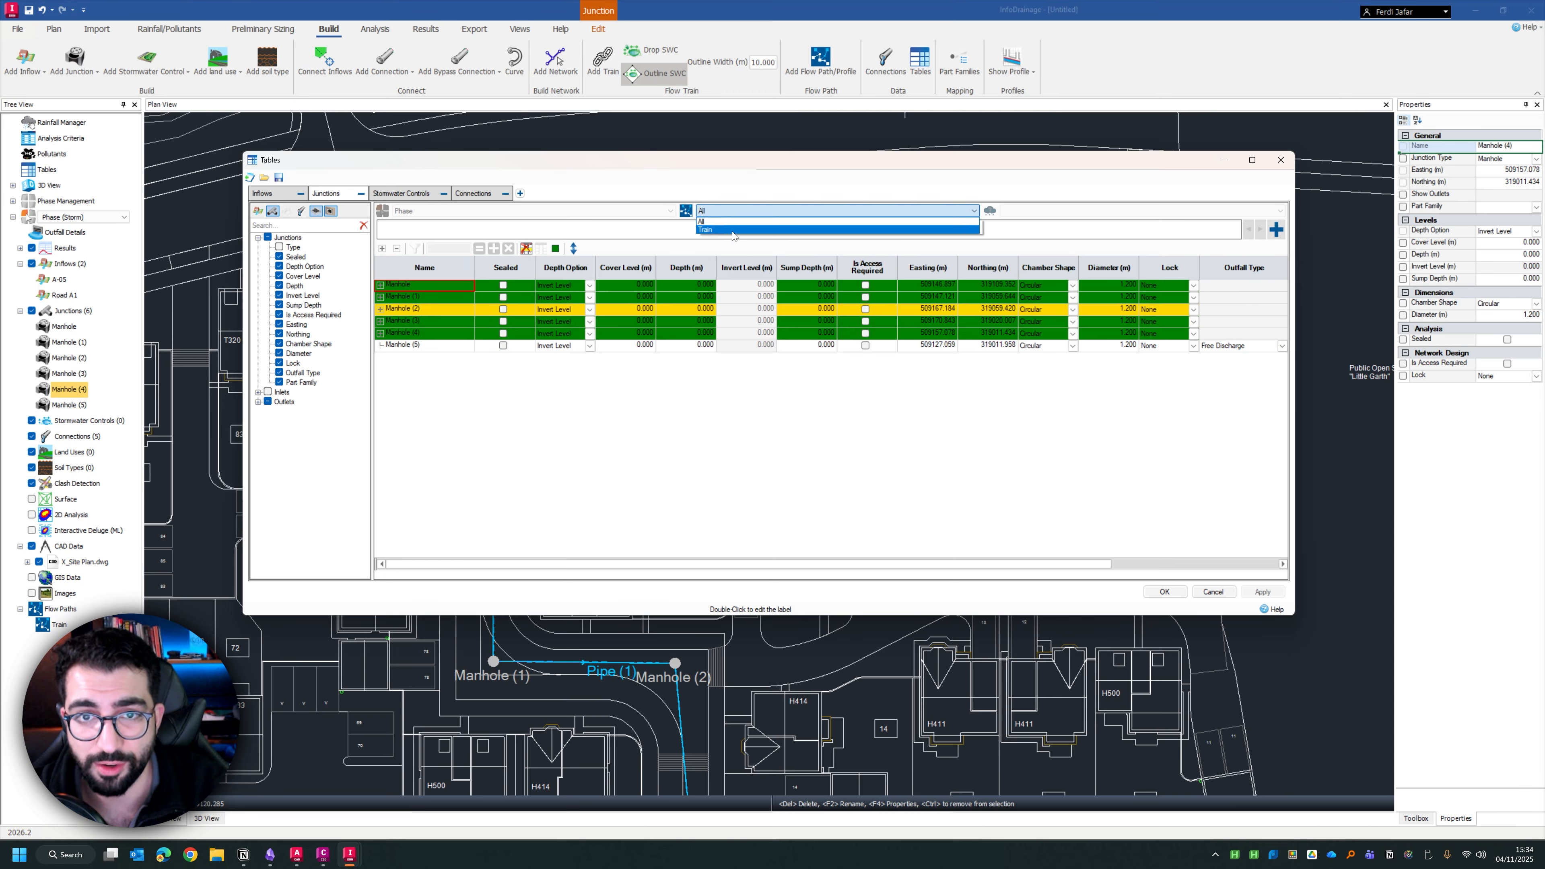
{"action": "left_click", "coordinate": [719, 221]}
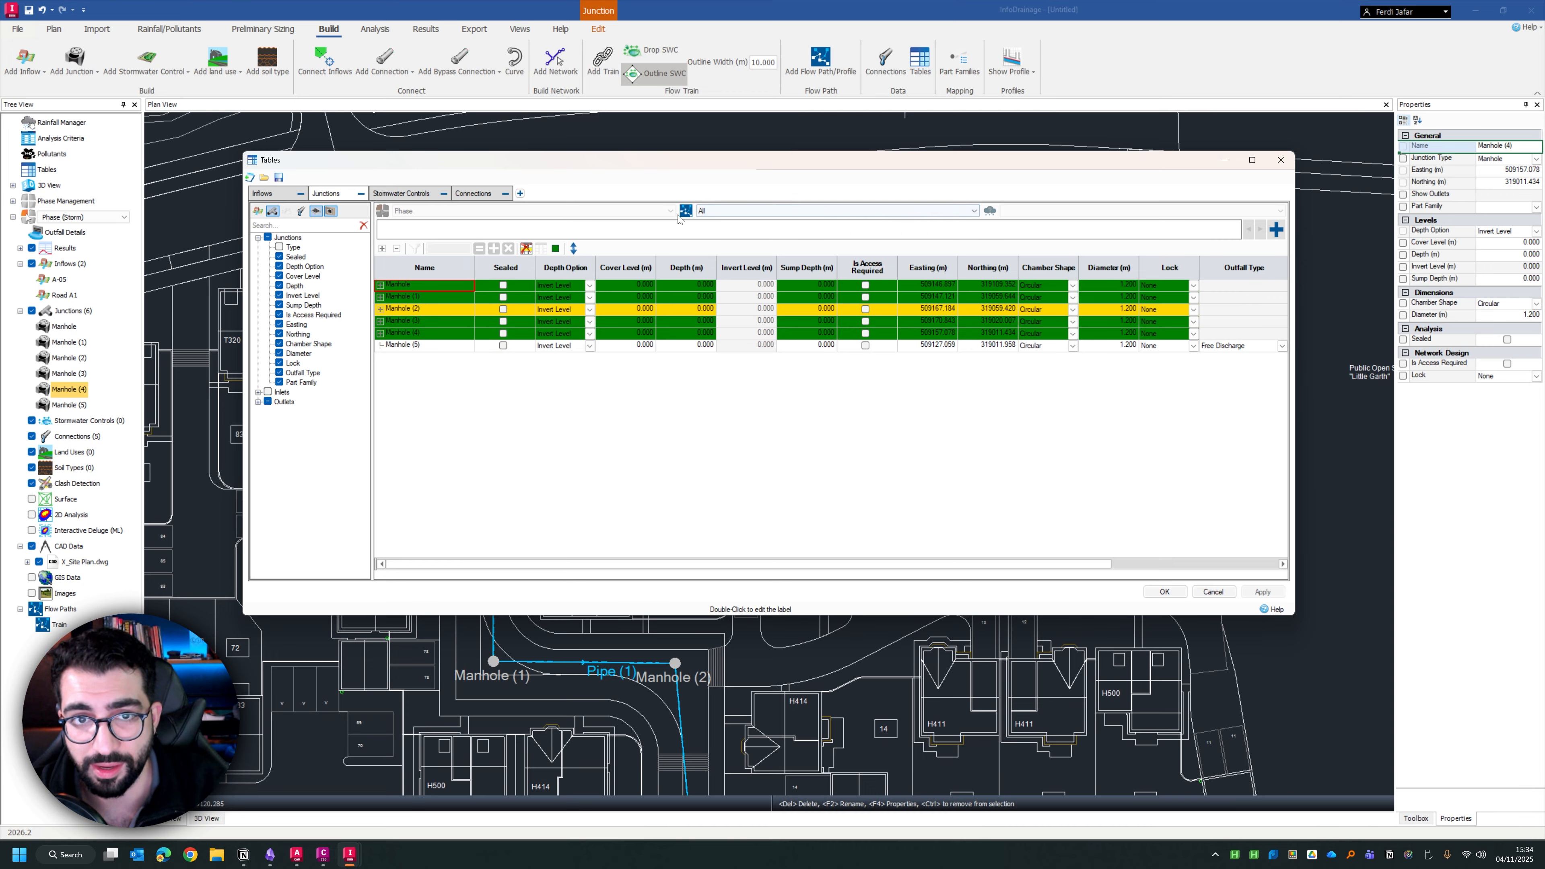
Create a new Show Only filter for the junctions on the Diameter column with the Equal to rule
{"action": "left_click", "coordinate": [1276, 230]}
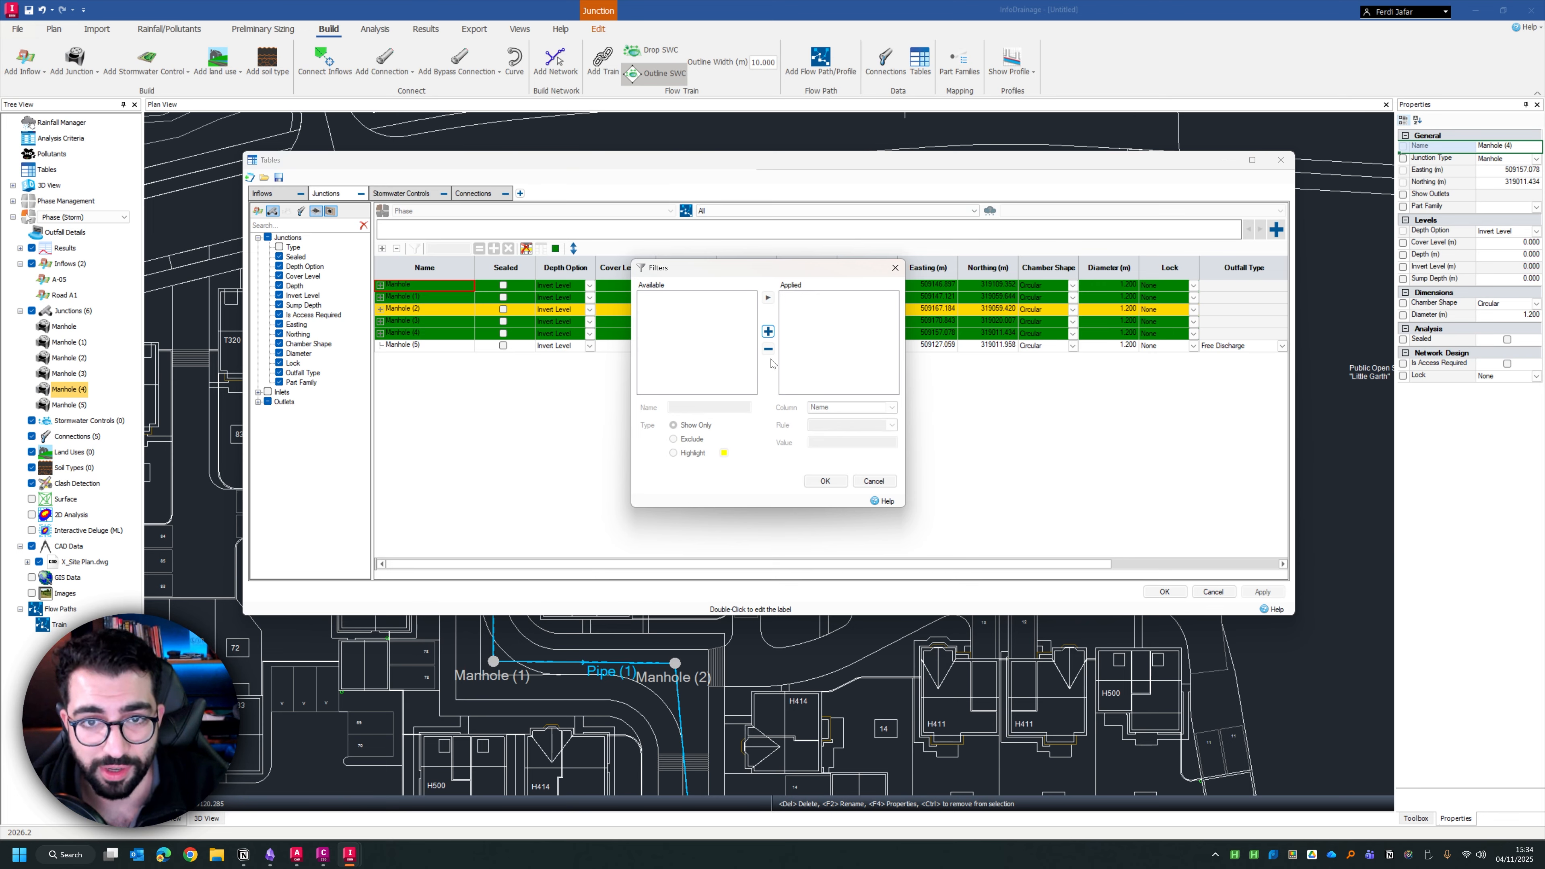
{"action": "left_click", "coordinate": [768, 331]}
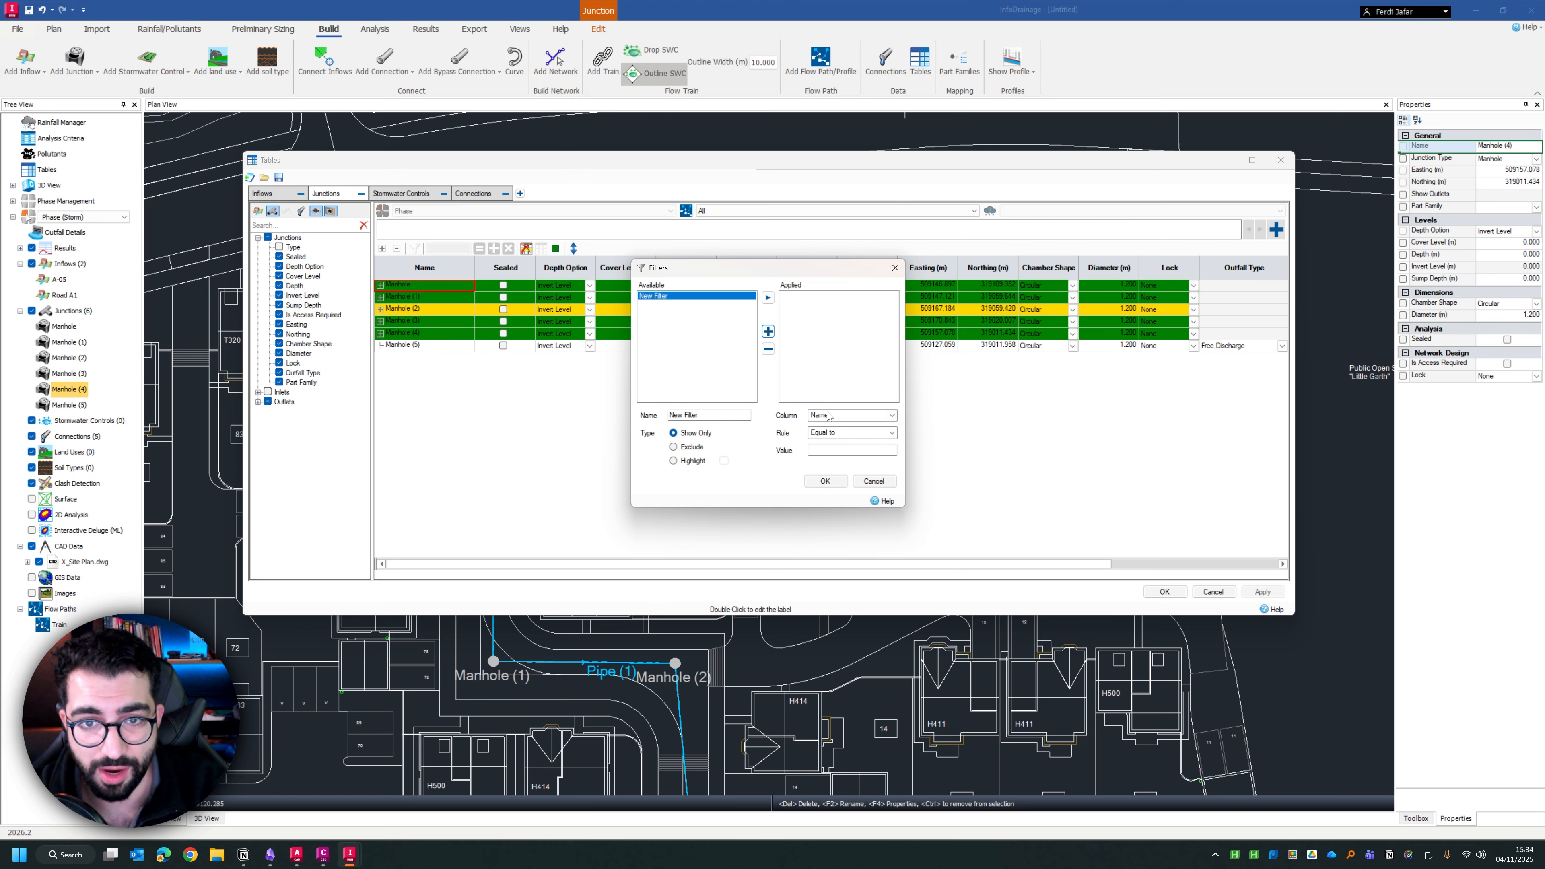
{"action": "left_click", "coordinate": [844, 415]}
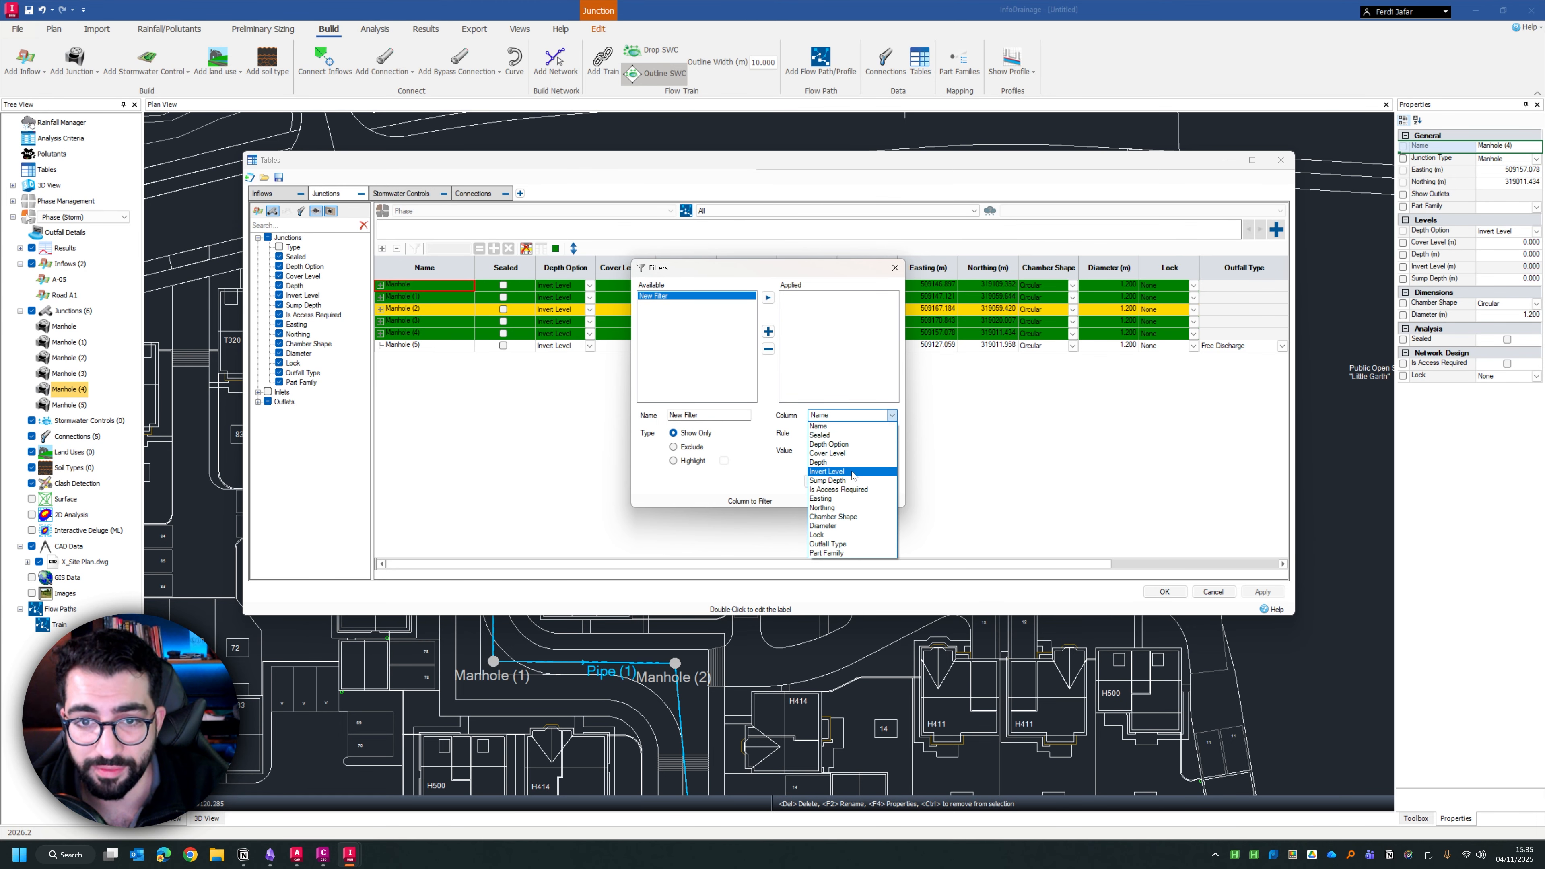
{"action": "left_click", "coordinate": [836, 525]}
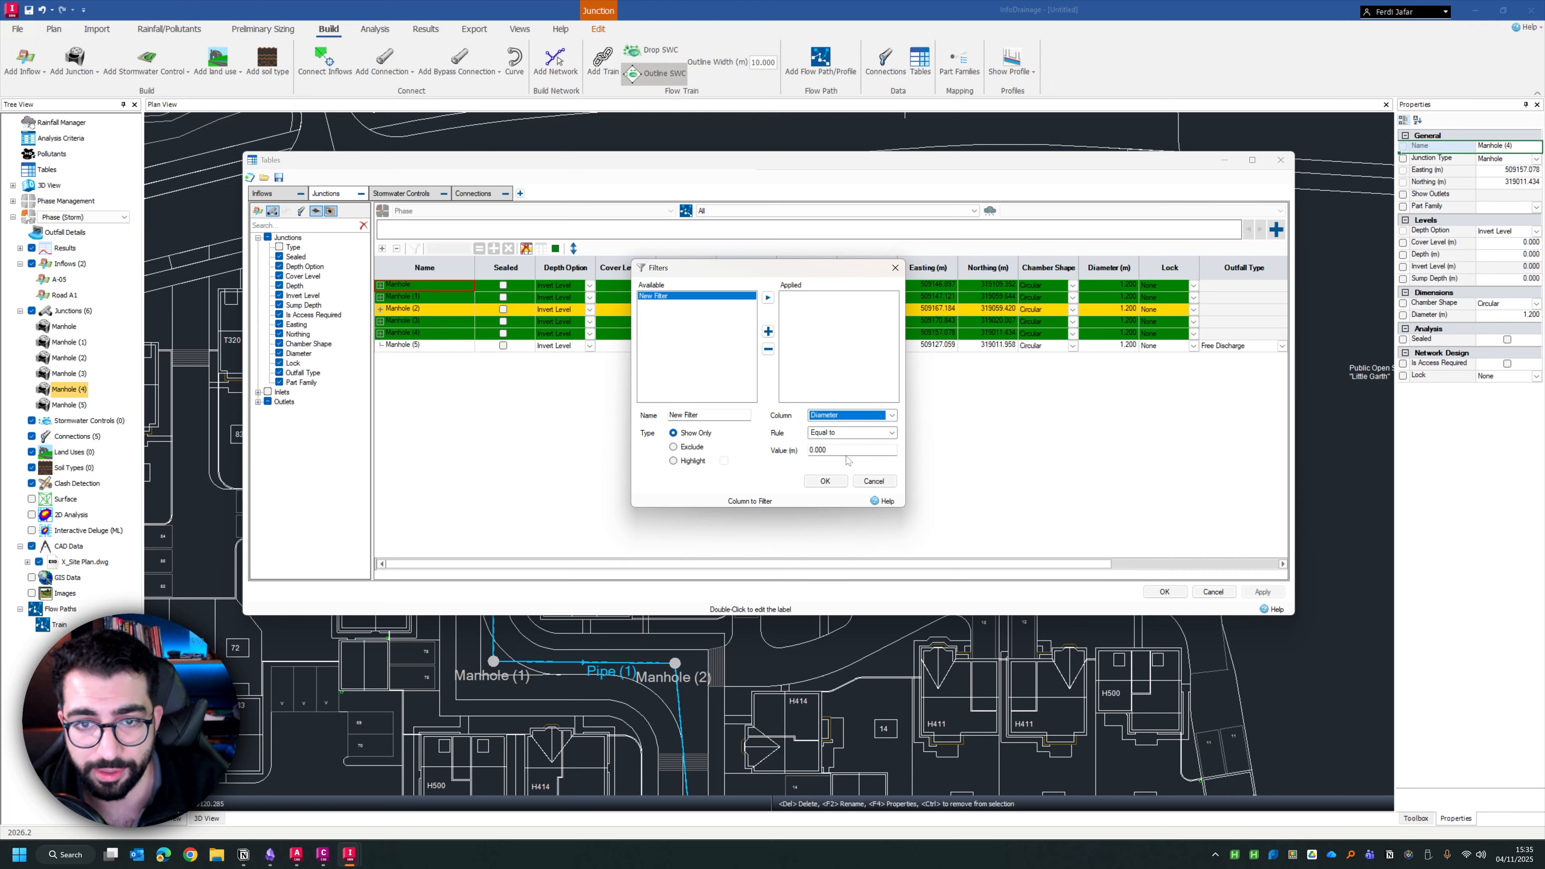
{"action": "key", "text": "Tab"}
{"action": "left_click_drag", "start_coordinate": [771, 268], "coordinate": [750, 378]}
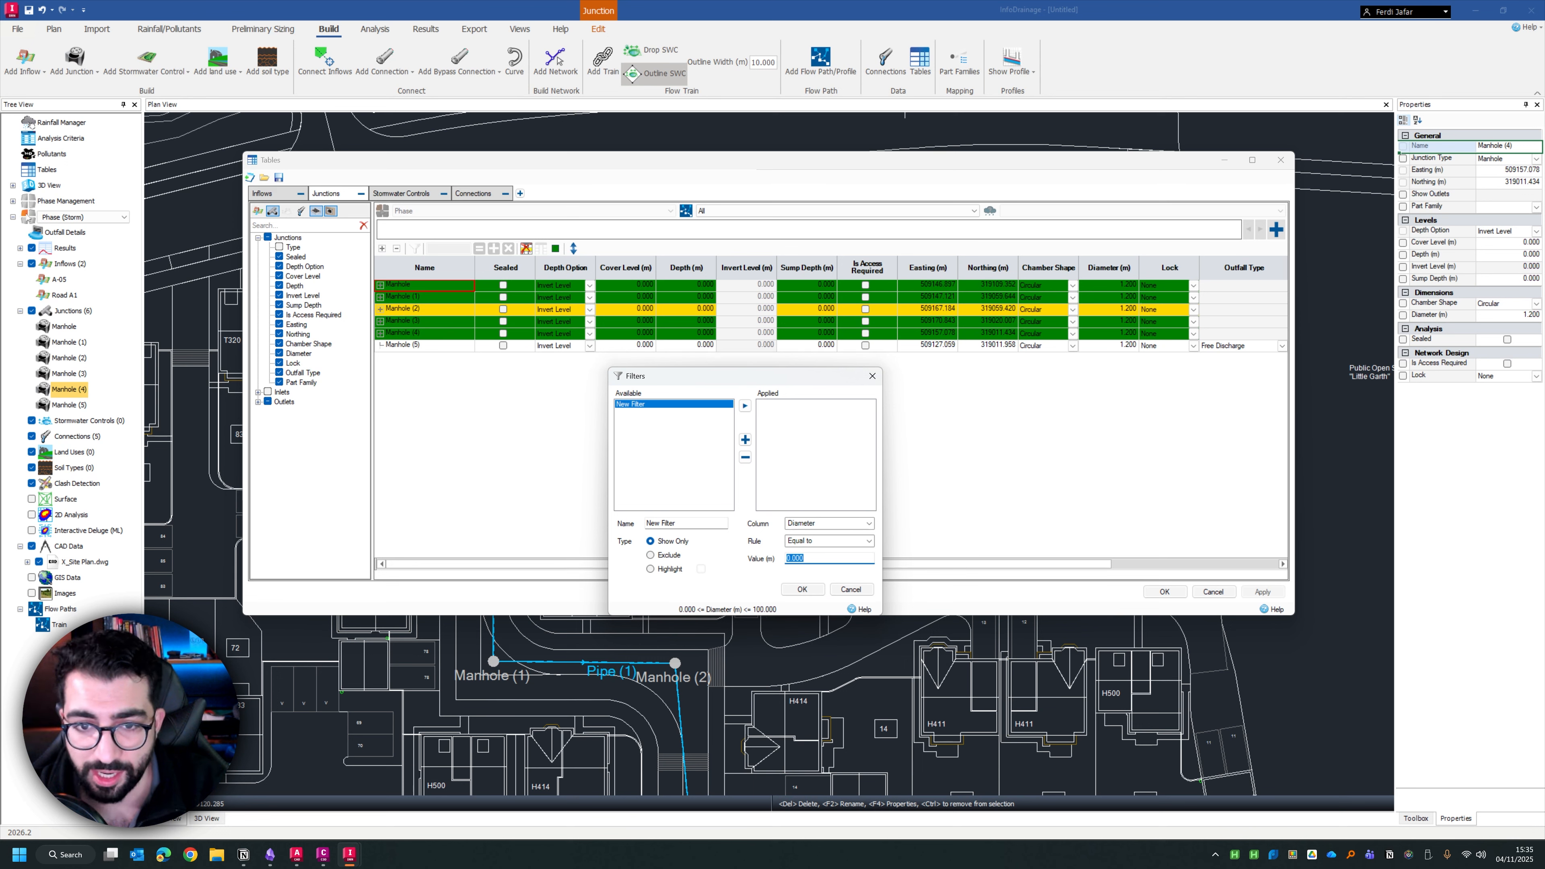
Set the diameter filter's value to 0.9 m and apply it to the junctions table
{"action": "type", "text": "1.2"}
{"action": "left_click", "coordinate": [851, 589]}
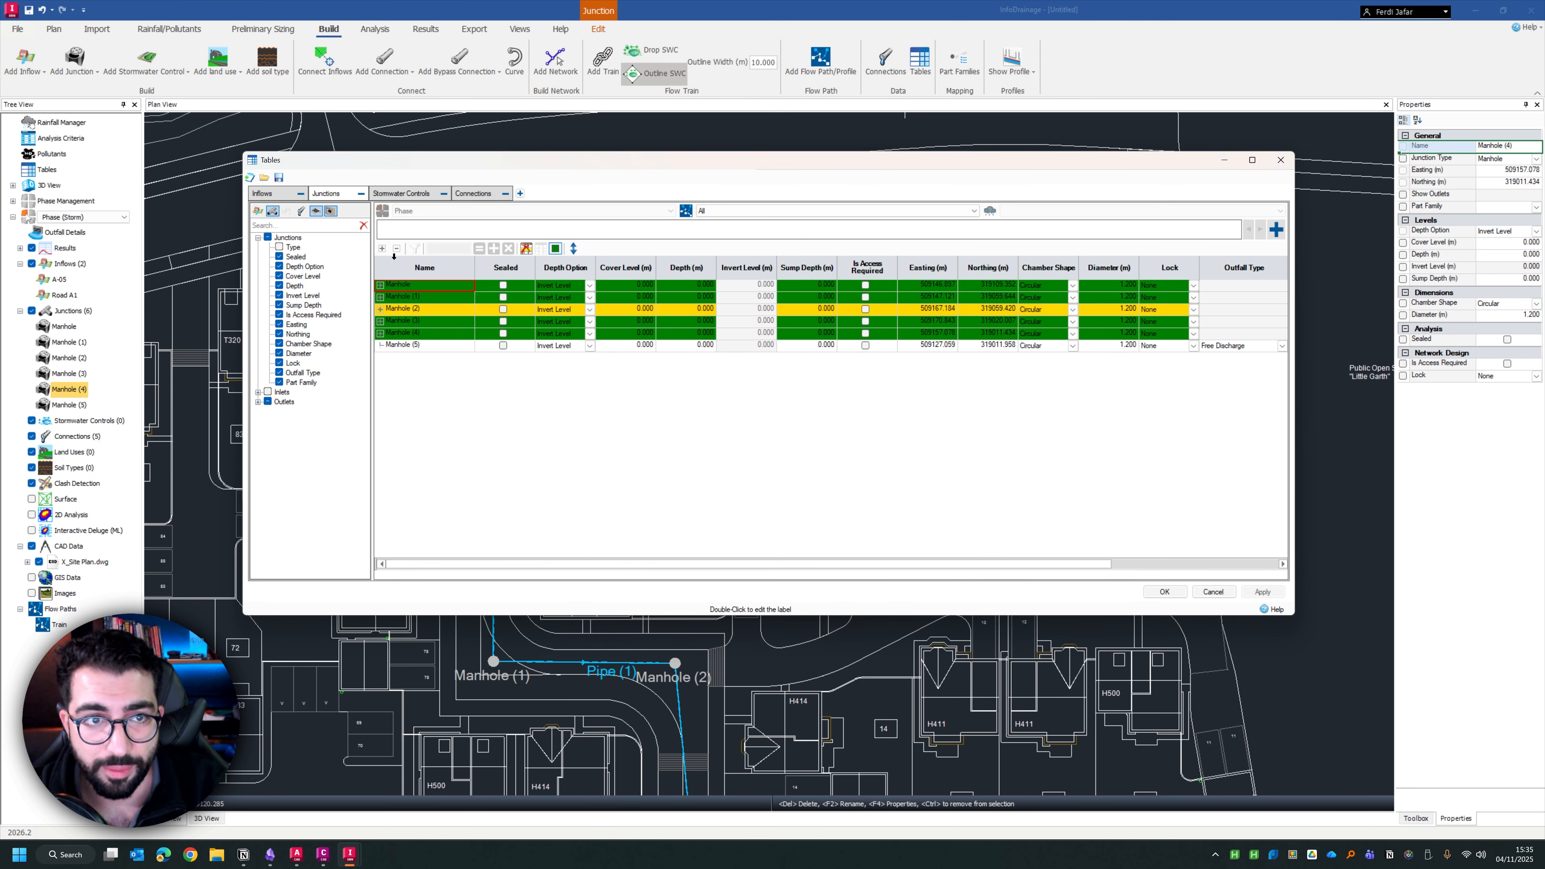
{"action": "left_click", "coordinate": [382, 248]}
{"action": "left_click", "coordinate": [397, 248]}
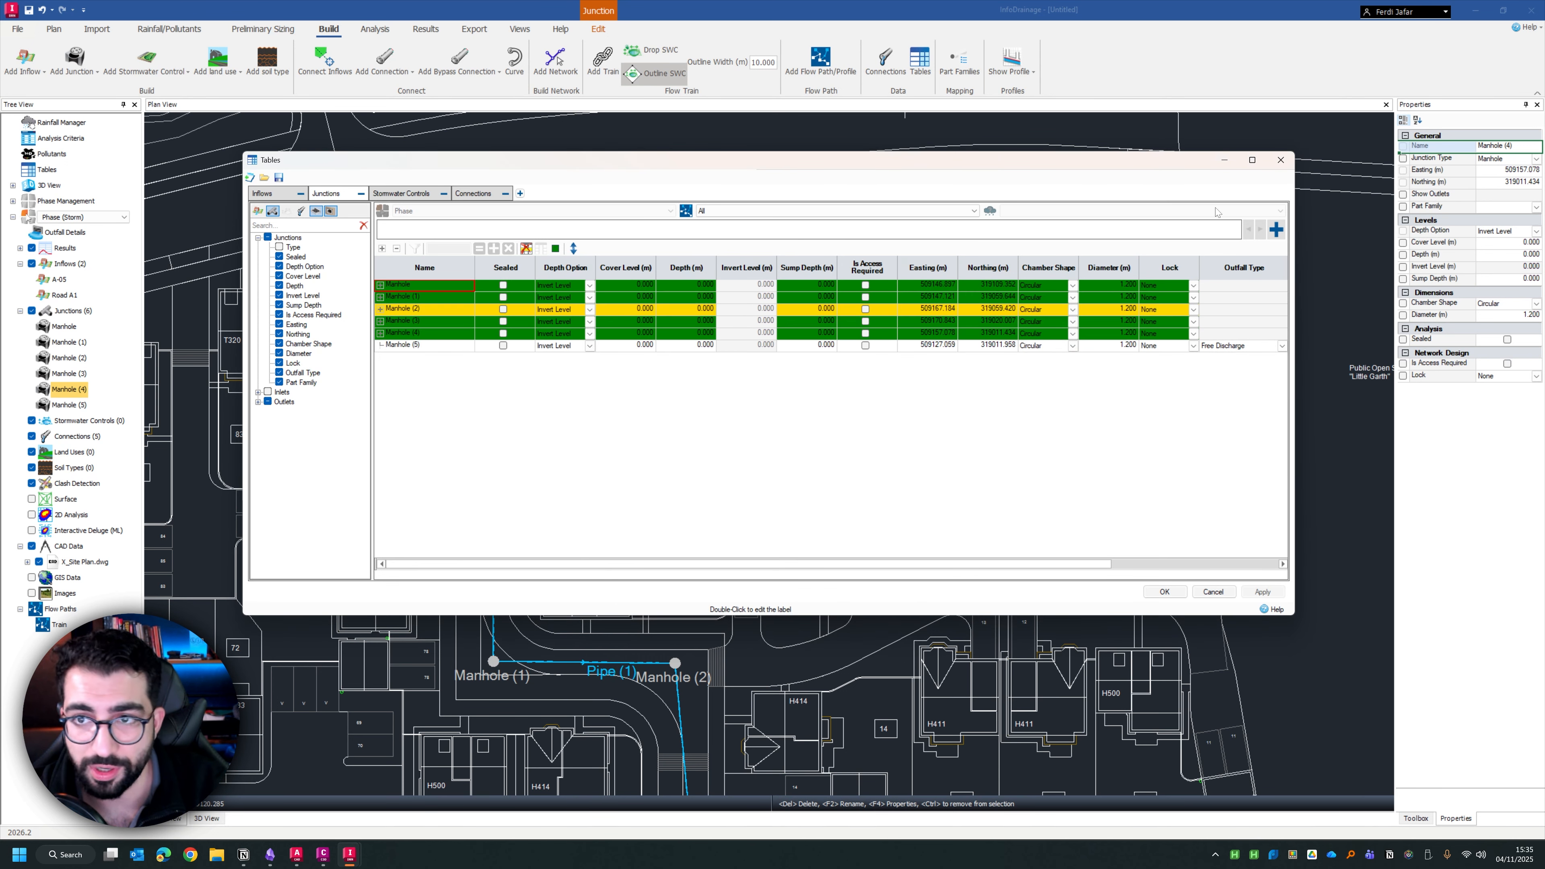
{"action": "left_click", "coordinate": [414, 248]}
{"action": "left_click", "coordinate": [843, 298]}
{"action": "left_click", "coordinate": [824, 480]}
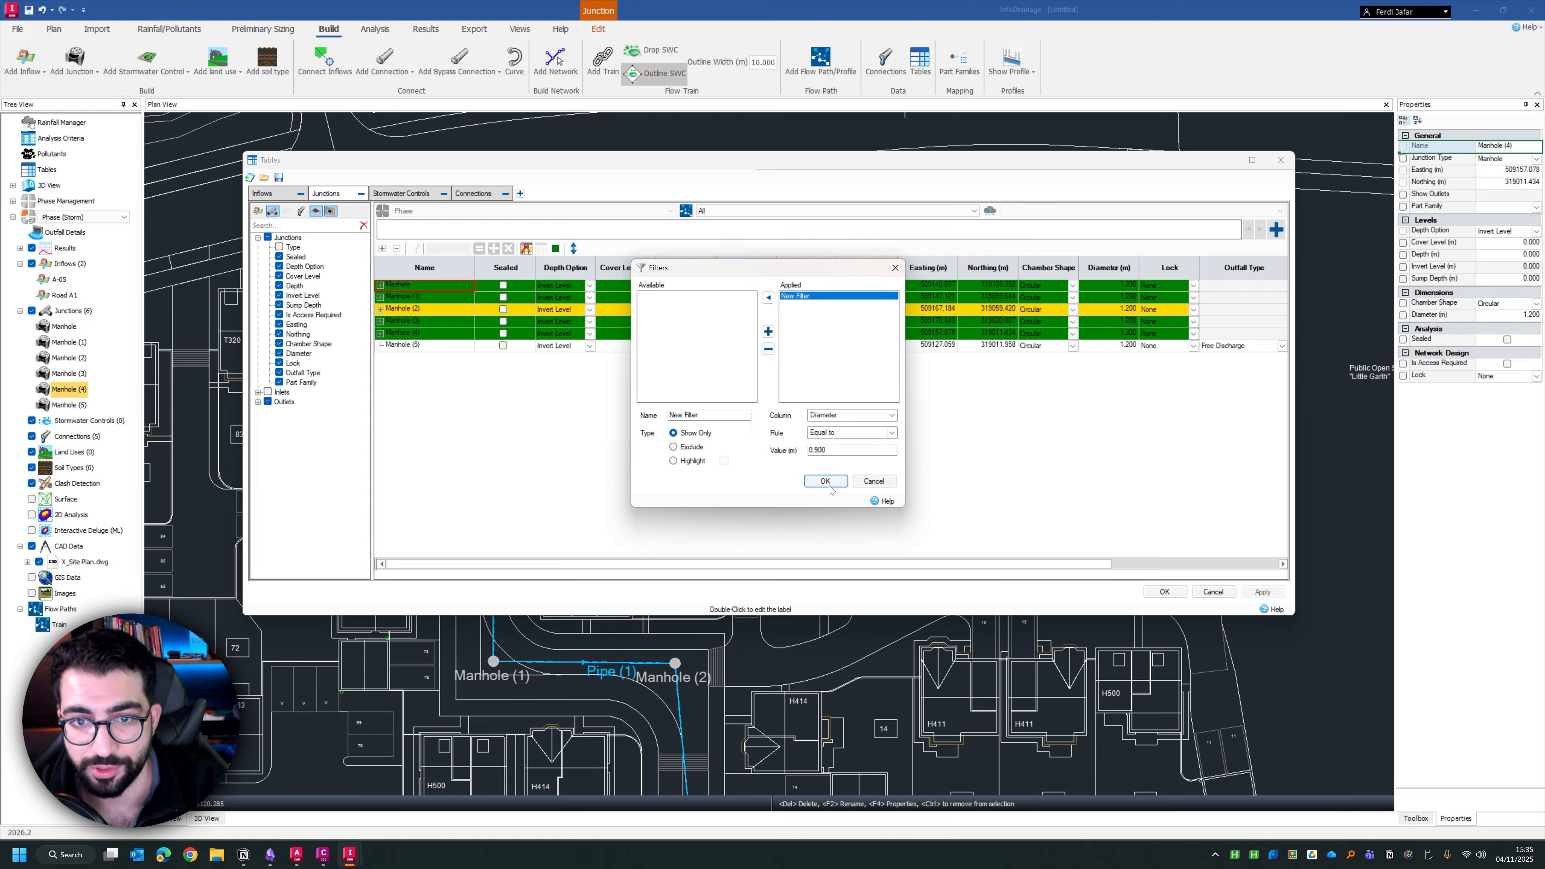
Remove the diameter filter from the junctions table and set the first manhole's diameter to 0.9 m
{"action": "left_click", "coordinate": [1276, 230]}
{"action": "left_click", "coordinate": [845, 450]}
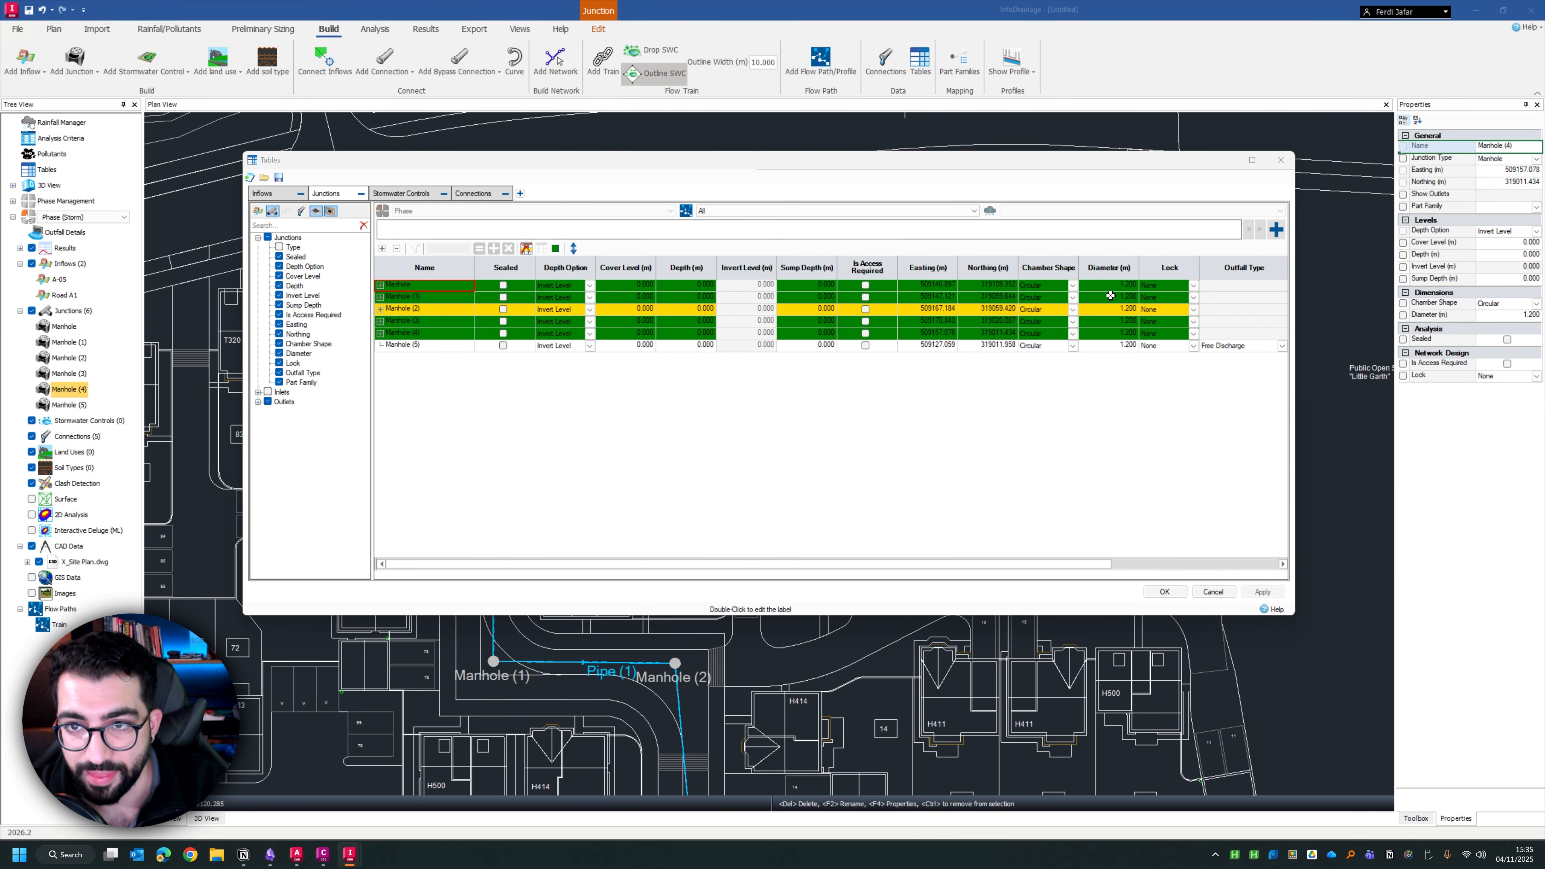
{"action": "left_click", "coordinate": [1110, 286]}
{"action": "type", "text": "0.9"}
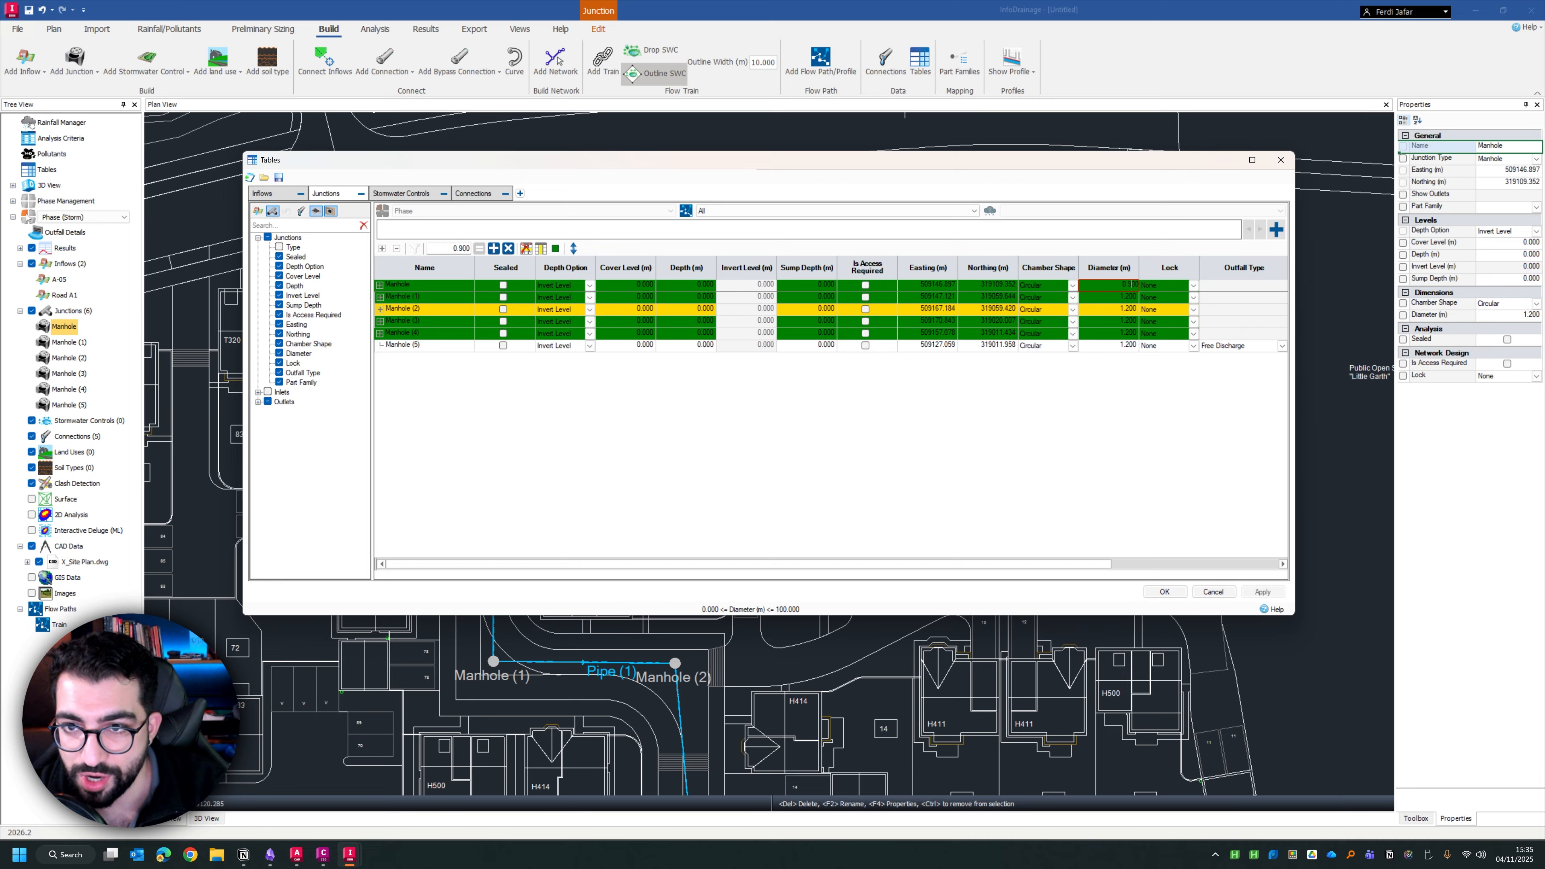
{"action": "key", "text": "Return"}
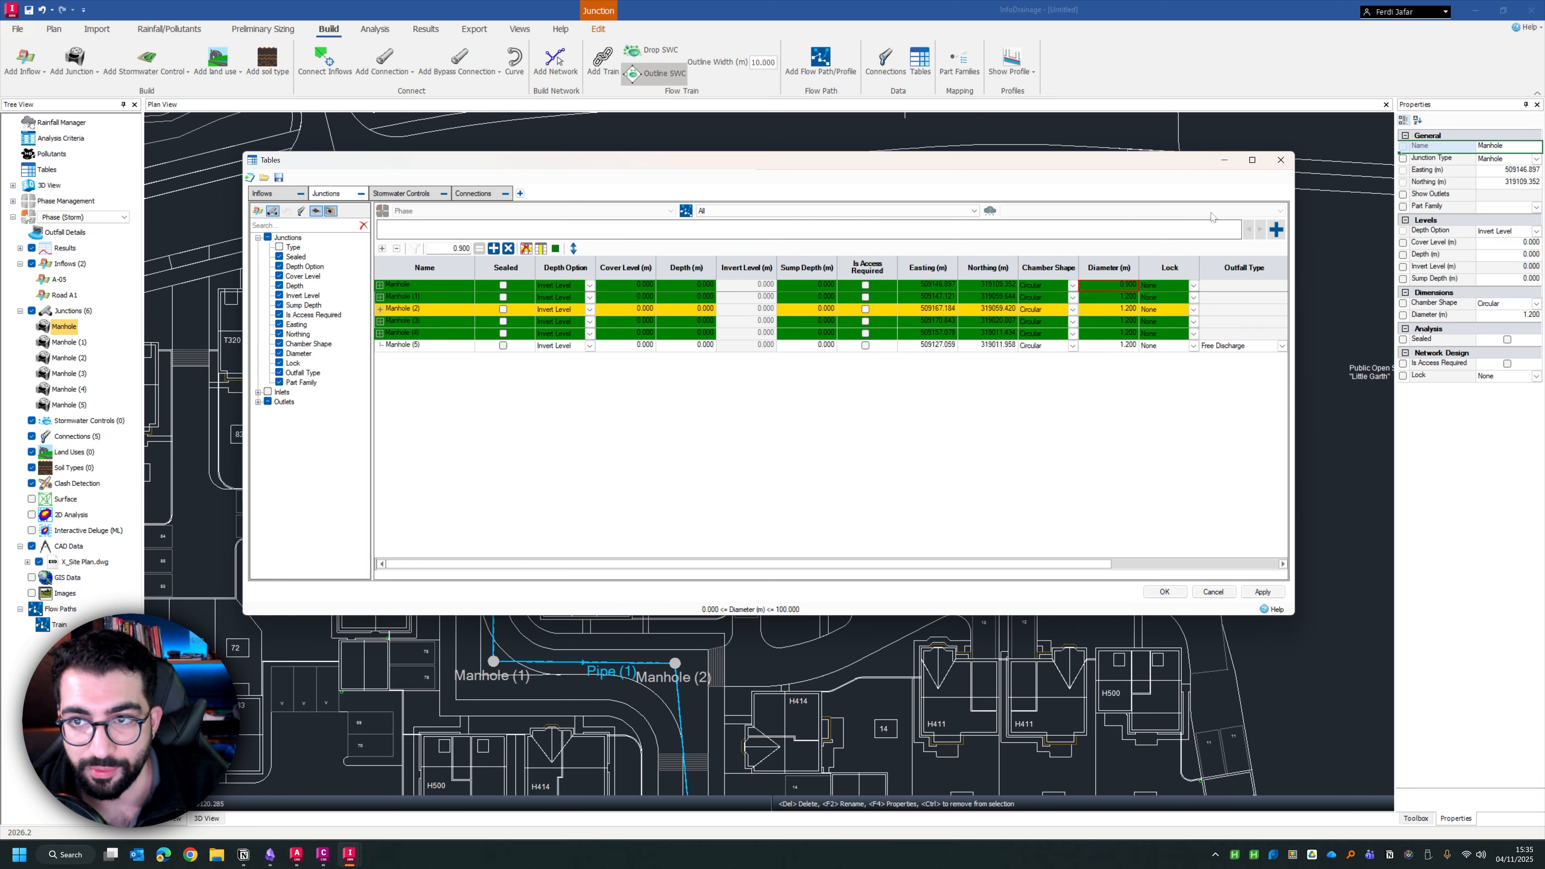
Reapply the diameter filter to the junctions table, narrow the column list and accept the table changes
{"action": "left_click", "coordinate": [1276, 230]}
{"action": "left_click", "coordinate": [768, 297]}
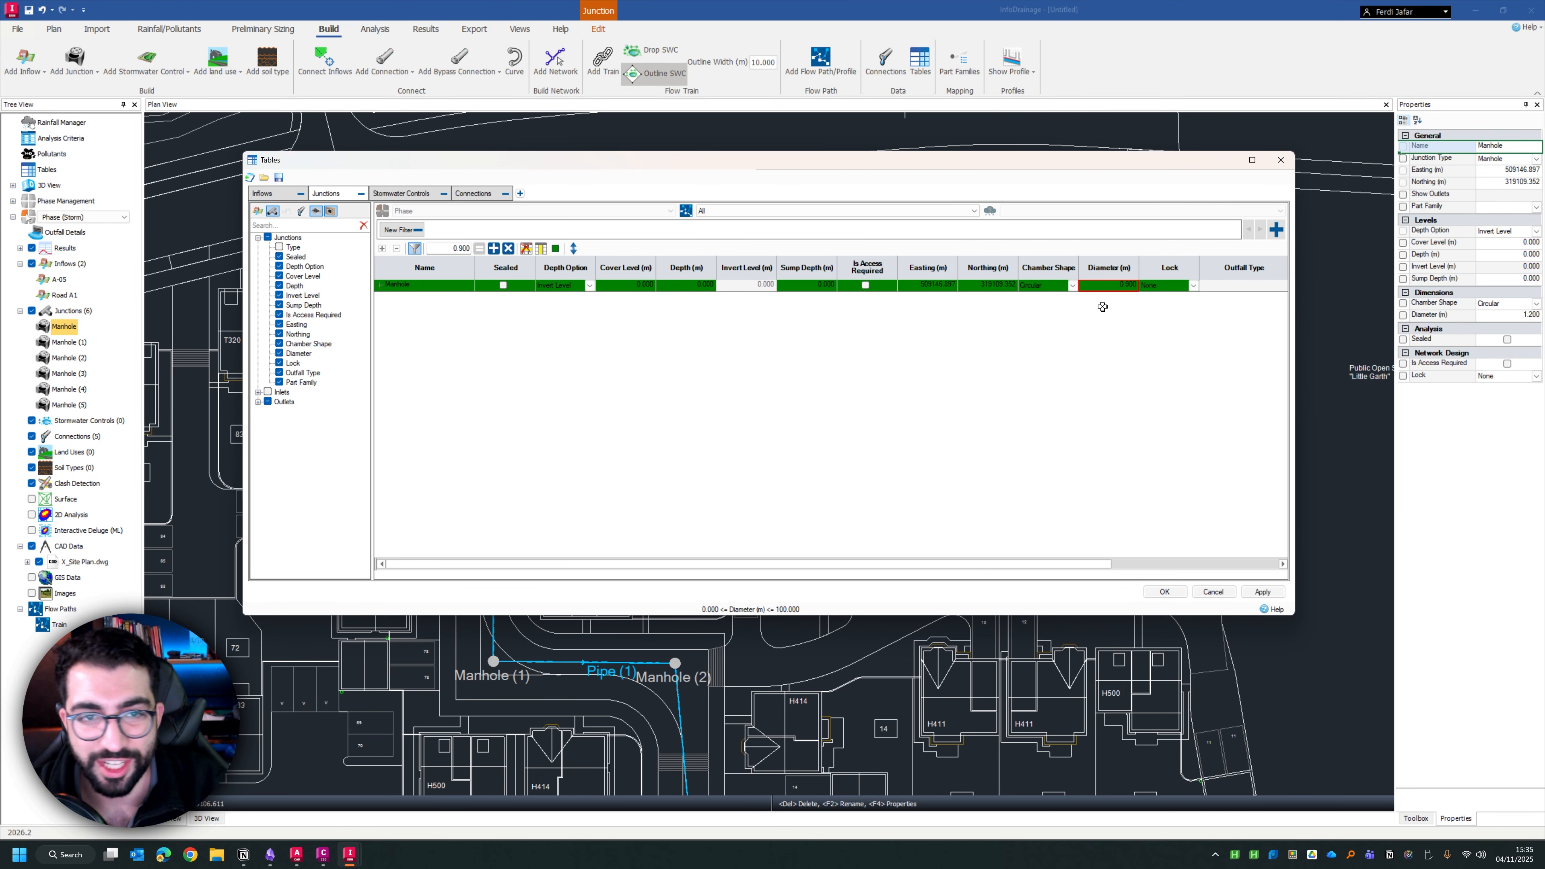
{"action": "mouse_move", "coordinate": [440, 166]}
{"action": "left_mouse_down"}
{"action": "mouse_move", "coordinate": [377, 167]}
{"action": "mouse_move", "coordinate": [459, 189]}
{"action": "left_mouse_up"}
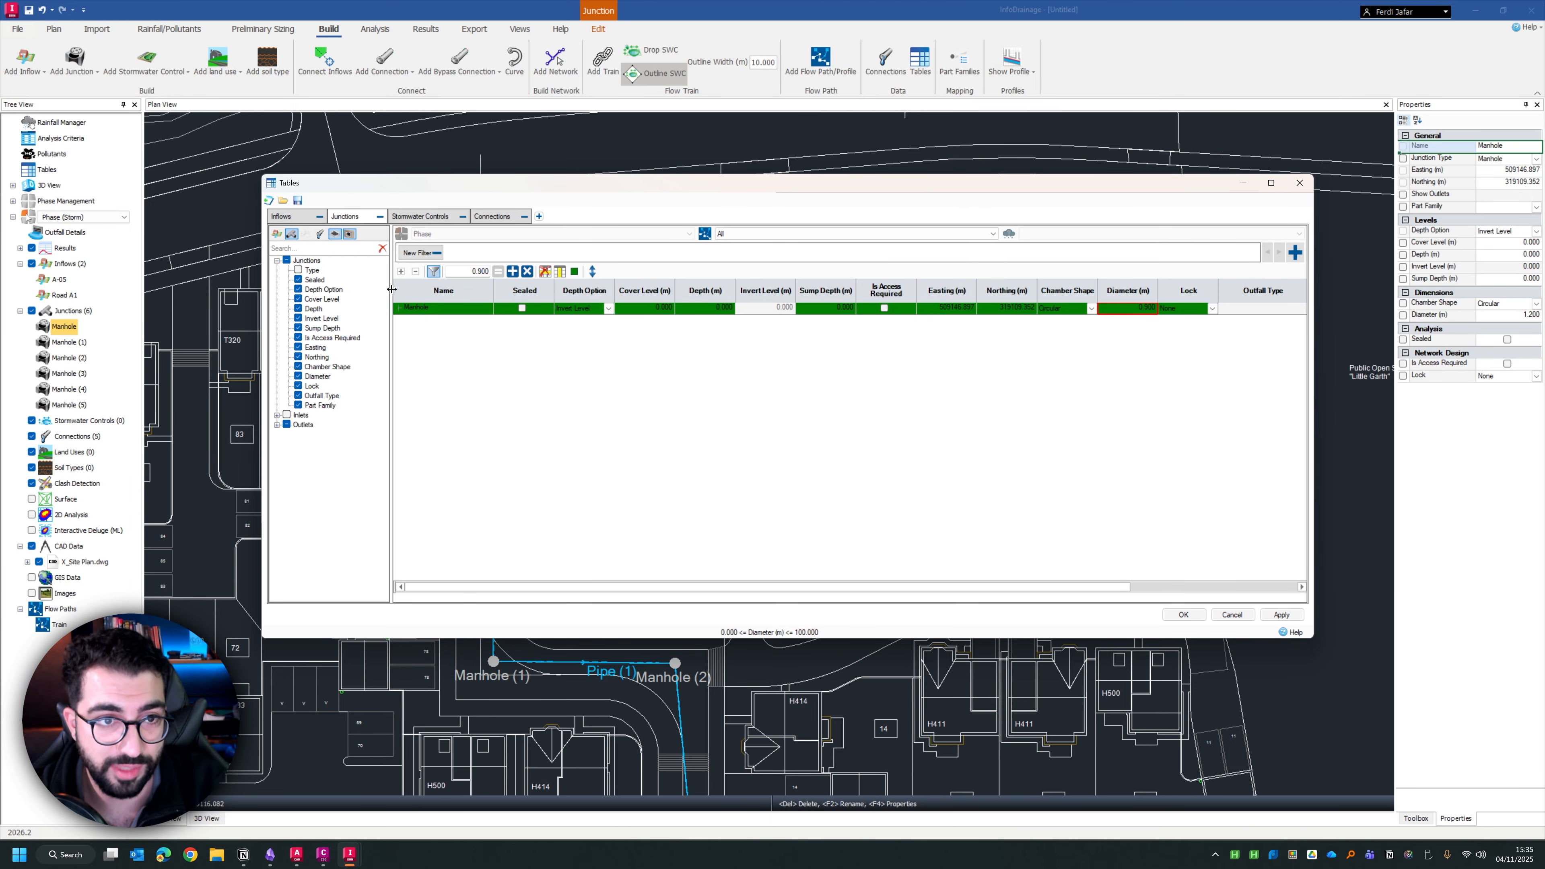
{"action": "left_click_drag", "start_coordinate": [392, 291], "coordinate": [366, 292]}
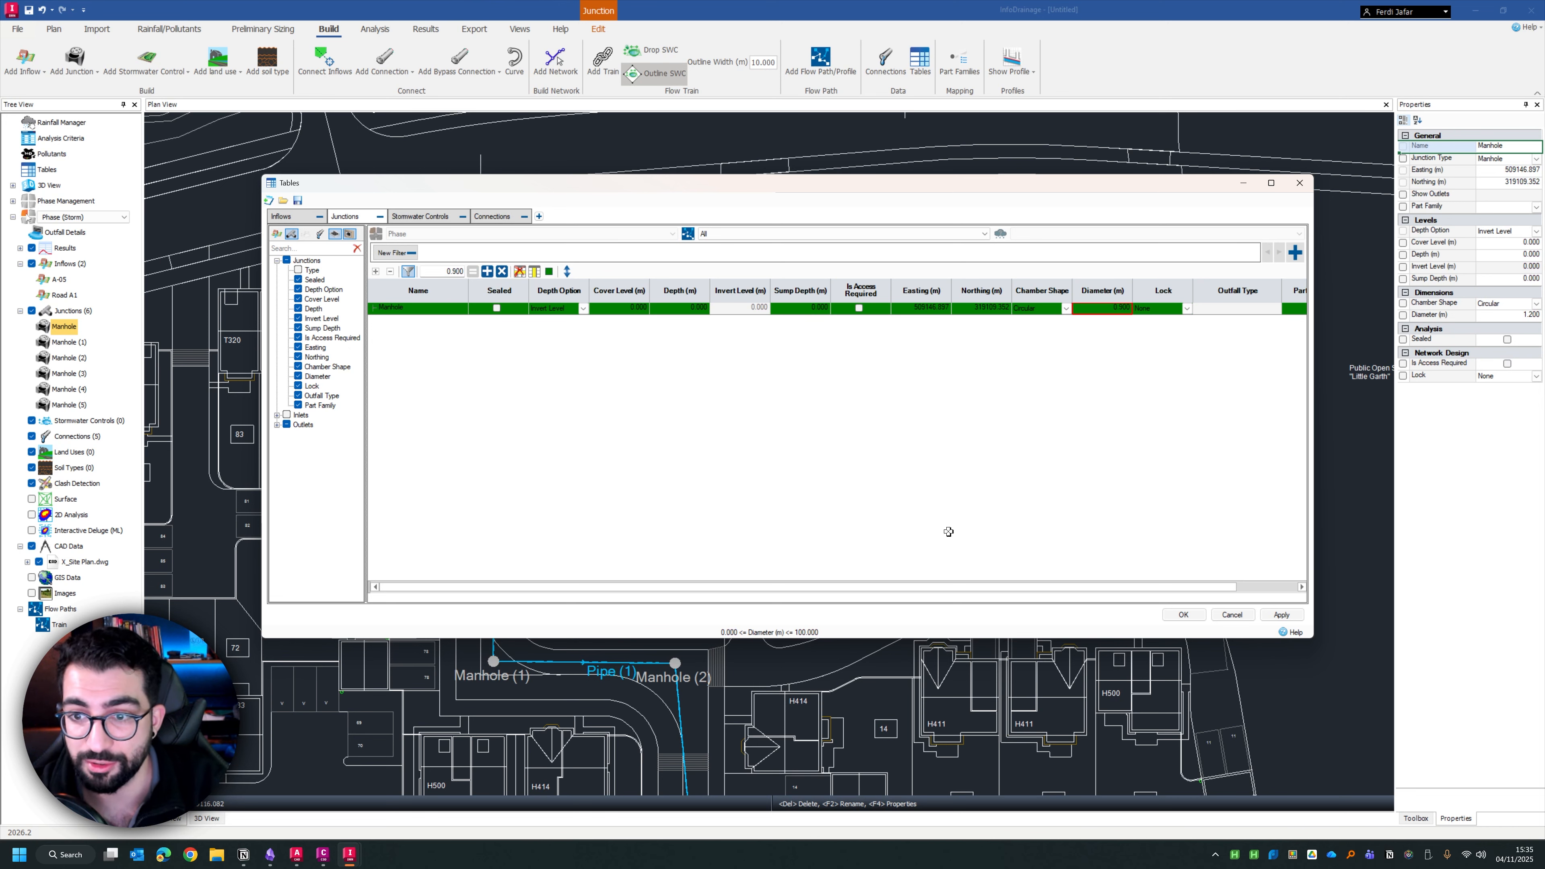
{"action": "left_click", "coordinate": [1180, 614]}
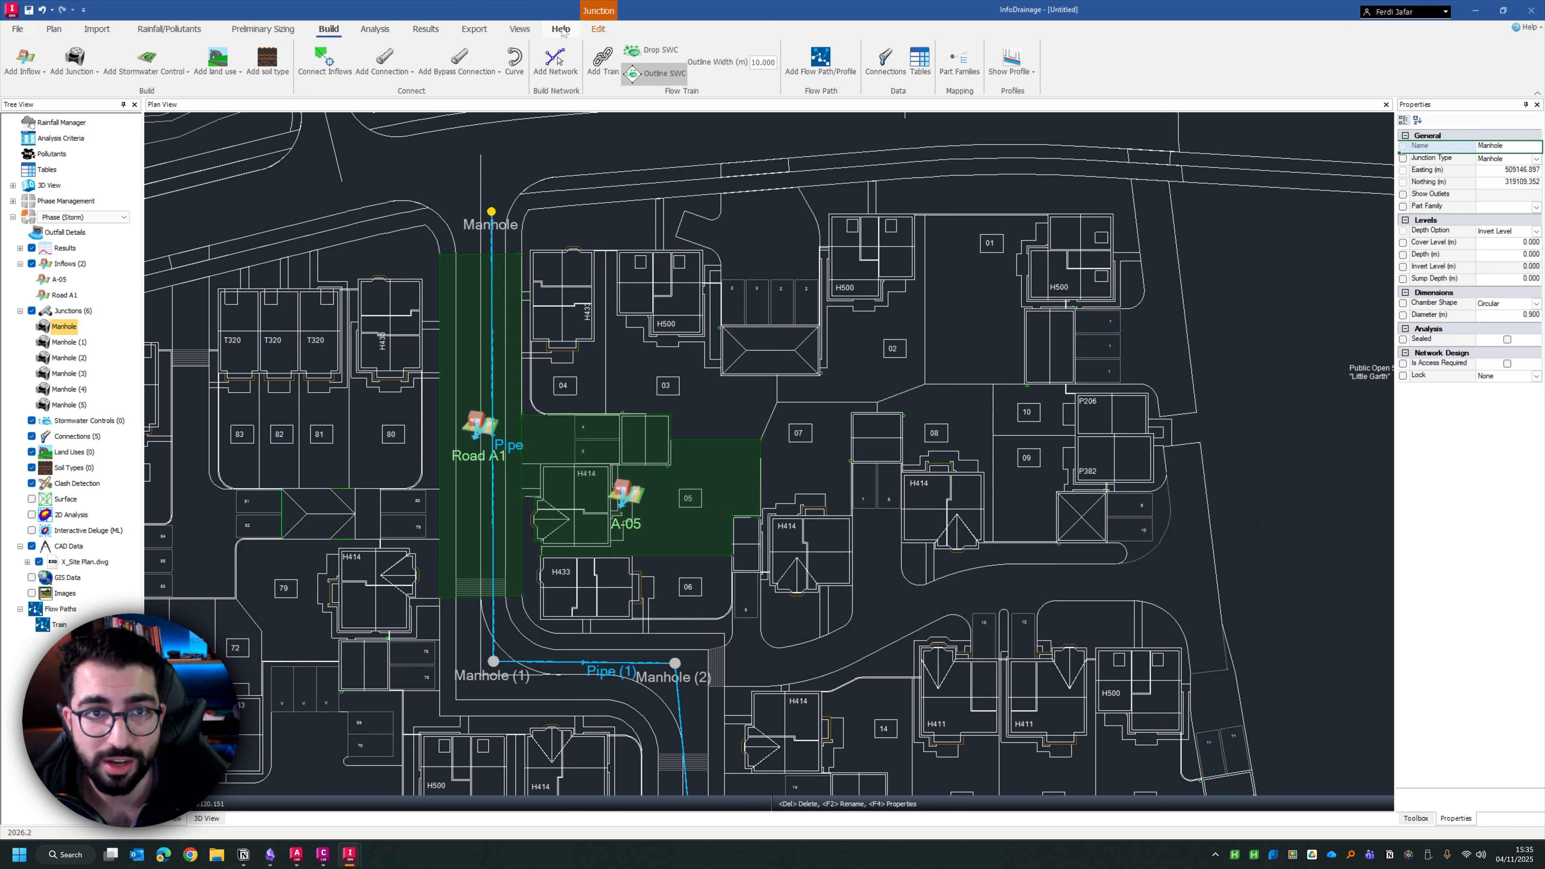
Switch to the open SN1.iddx project and show the pipe crossings between the pond and the service yard
{"action": "left_click", "coordinate": [561, 29]}
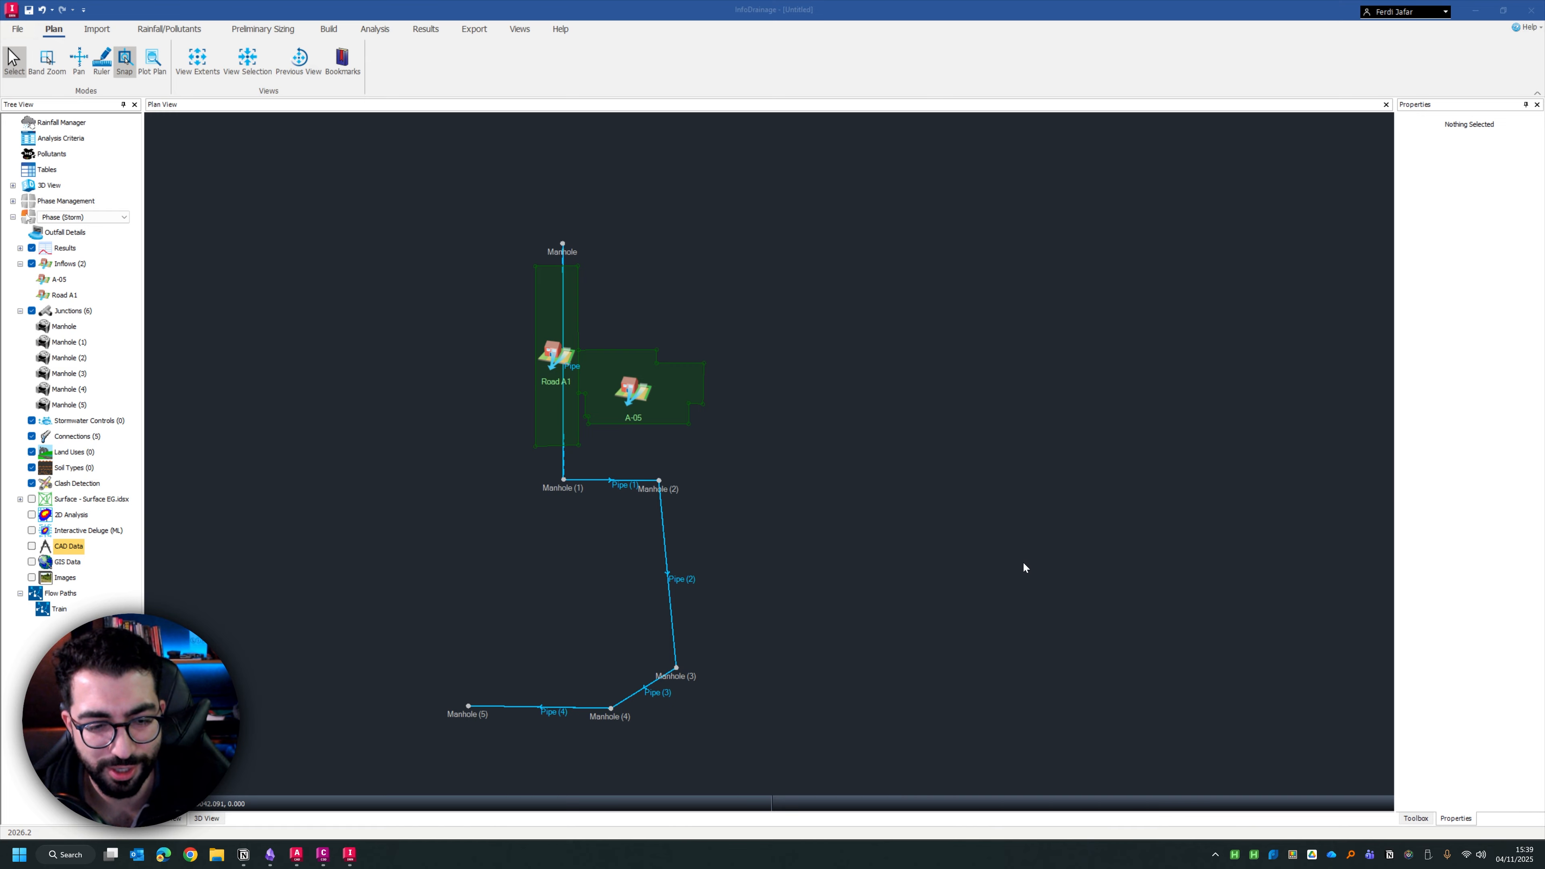
{"action": "mouse_move", "coordinate": [351, 852]}
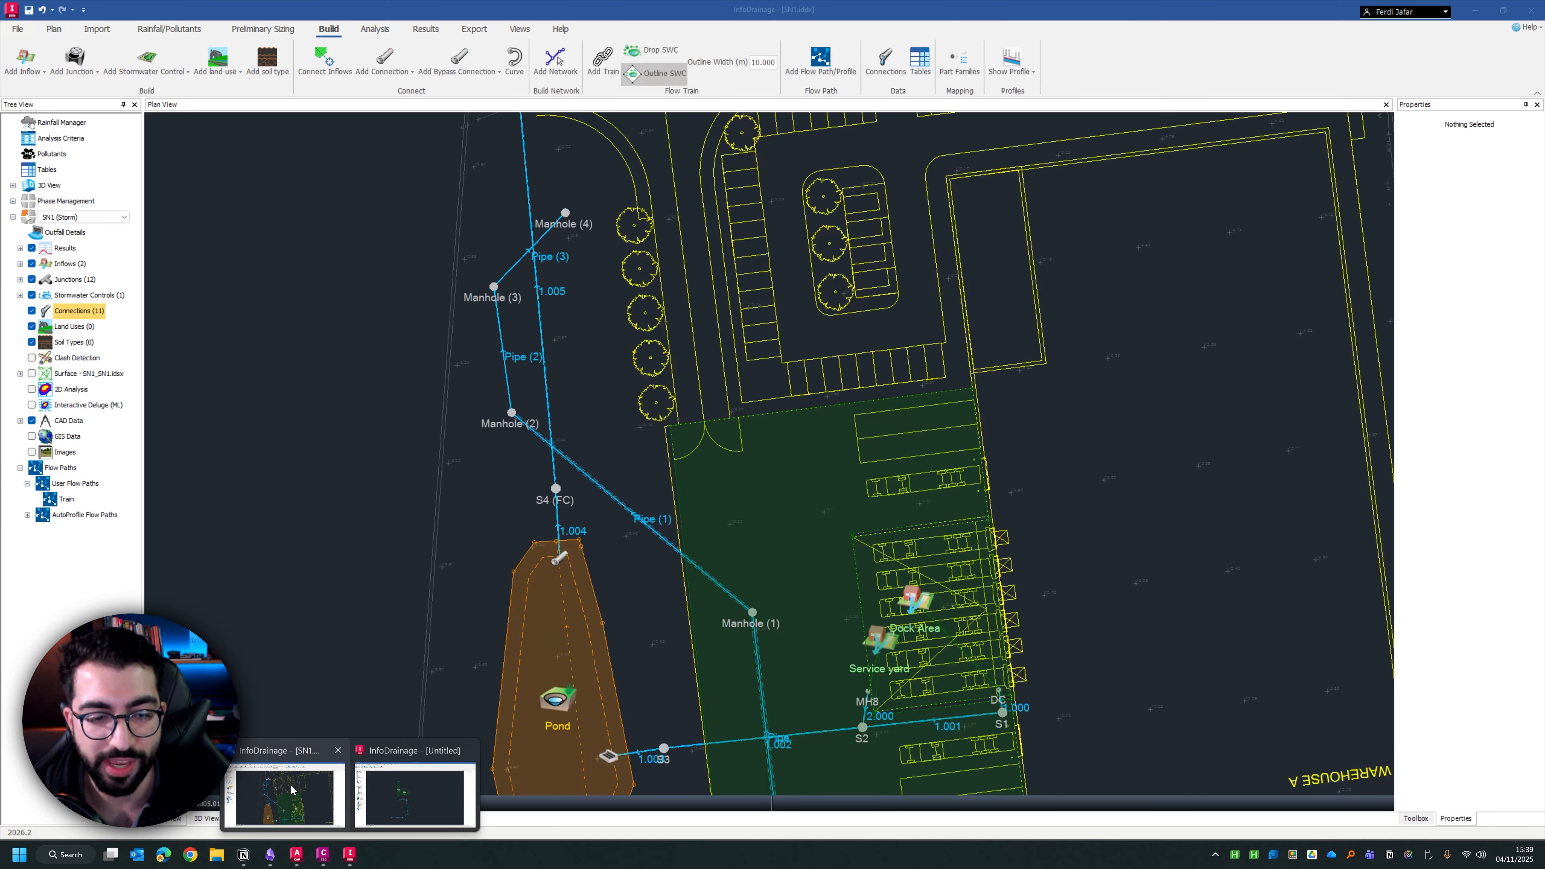
{"action": "left_click", "coordinate": [292, 790]}
{"action": "scroll", "coordinate": [879, 393], "scroll_direction": "down", "scroll_amount": 5}
{"action": "left_click_drag", "start_coordinate": [980, 492], "coordinate": [816, 416]}
{"action": "scroll", "coordinate": [626, 475], "scroll_direction": "up", "scroll_amount": 5}
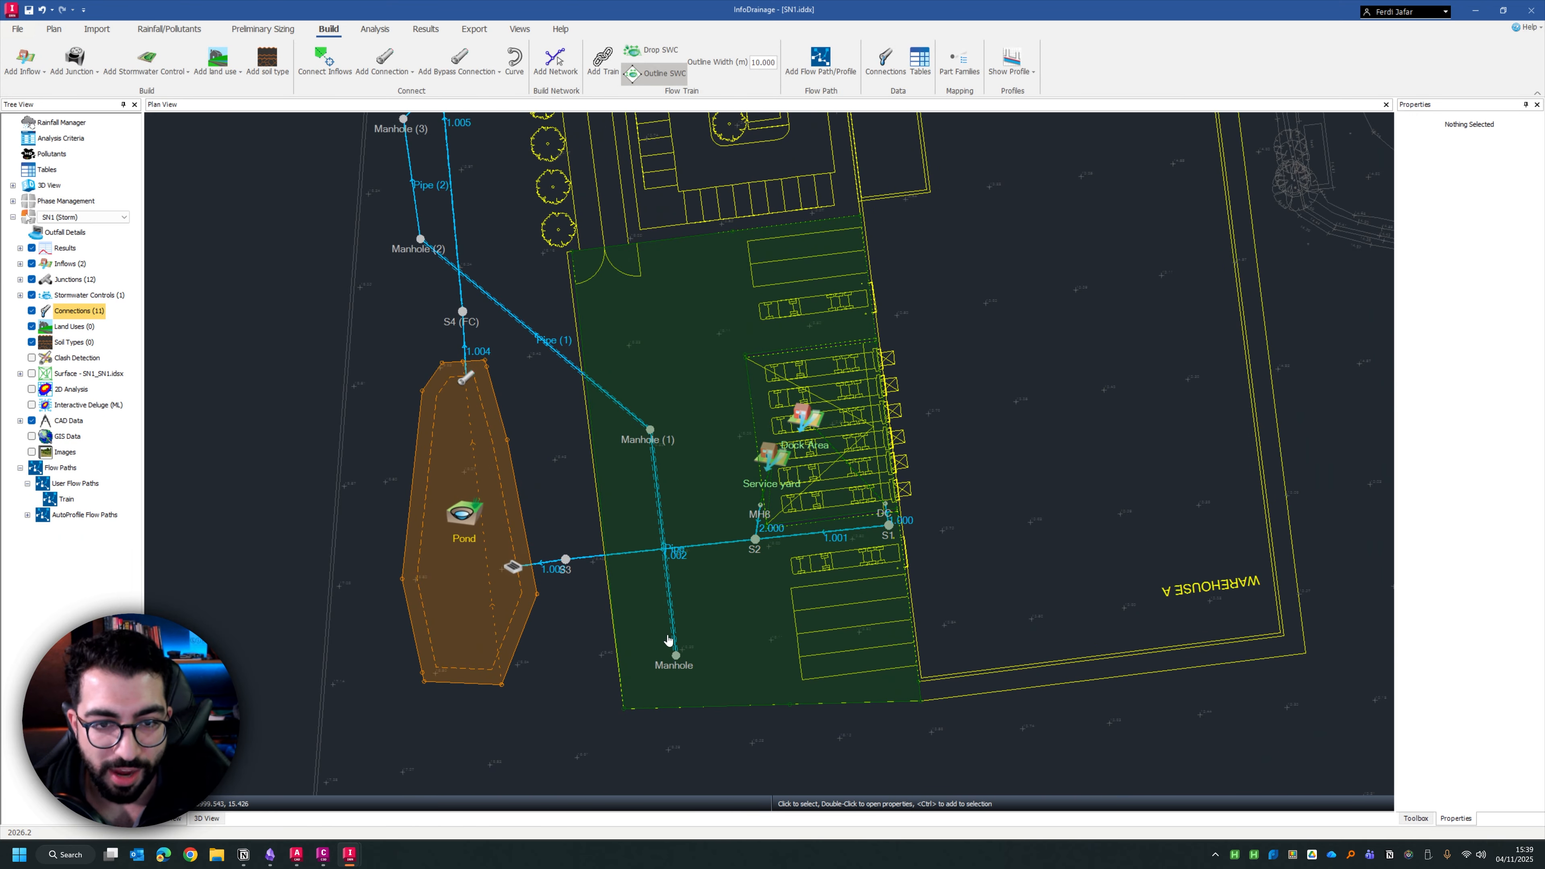
{"action": "left_click_drag", "start_coordinate": [394, 215], "coordinate": [390, 293]}
{"action": "scroll", "coordinate": [657, 560], "scroll_direction": "up", "scroll_amount": 2}
{"action": "left_click_drag", "start_coordinate": [664, 552], "coordinate": [712, 433]}
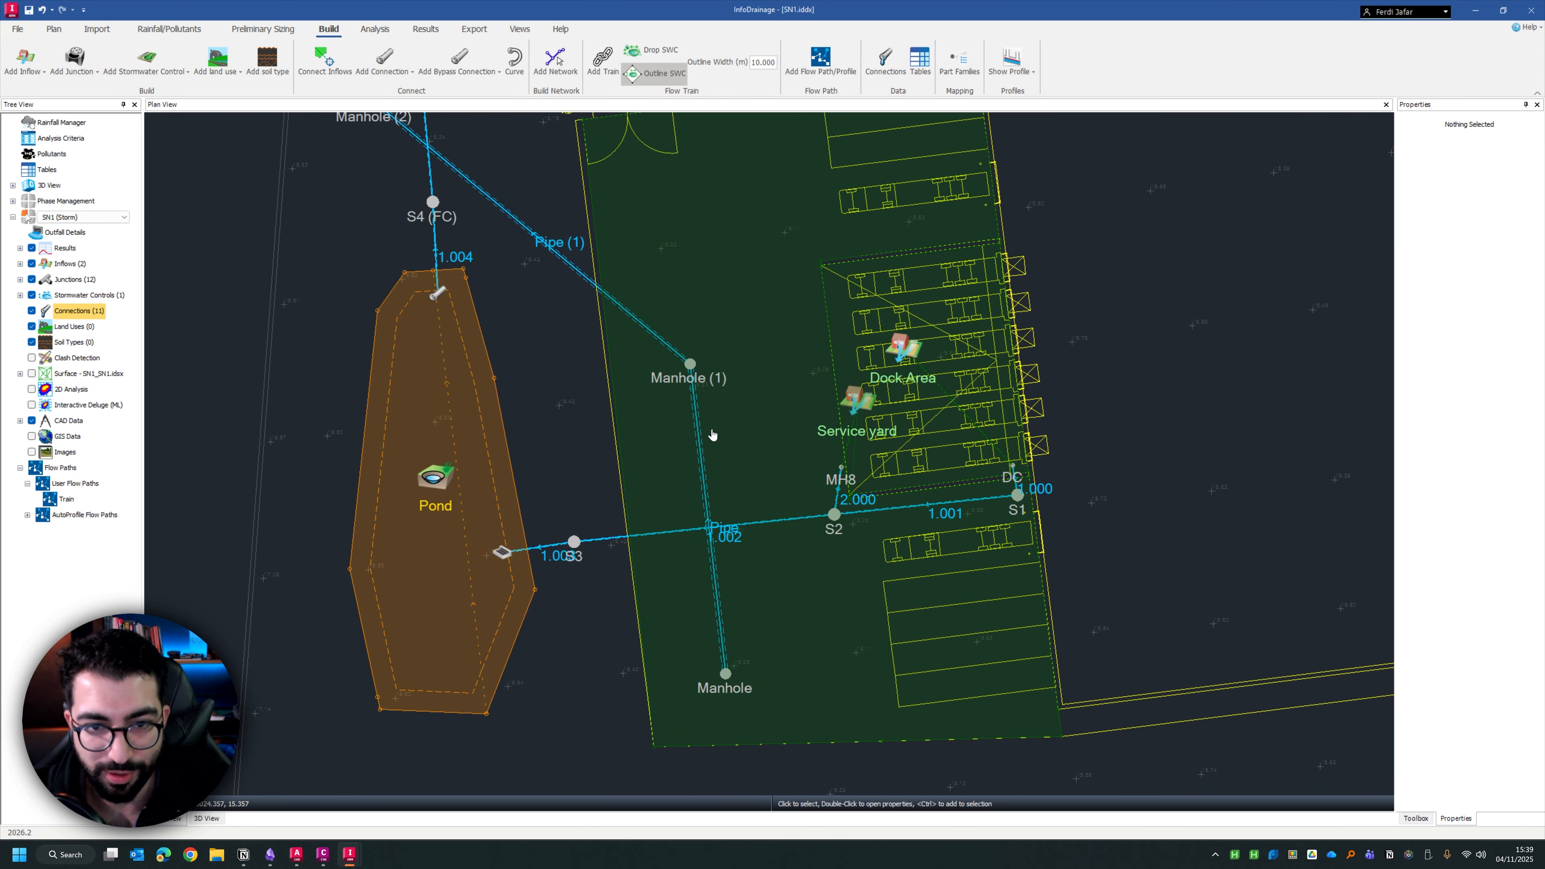
Run a clash detection analysis on all phases with 300 mm horizontal and vertical separation, and arrange its windows clear of the network
{"action": "left_click", "coordinate": [73, 359]}
{"action": "right_click", "coordinate": [73, 359]}
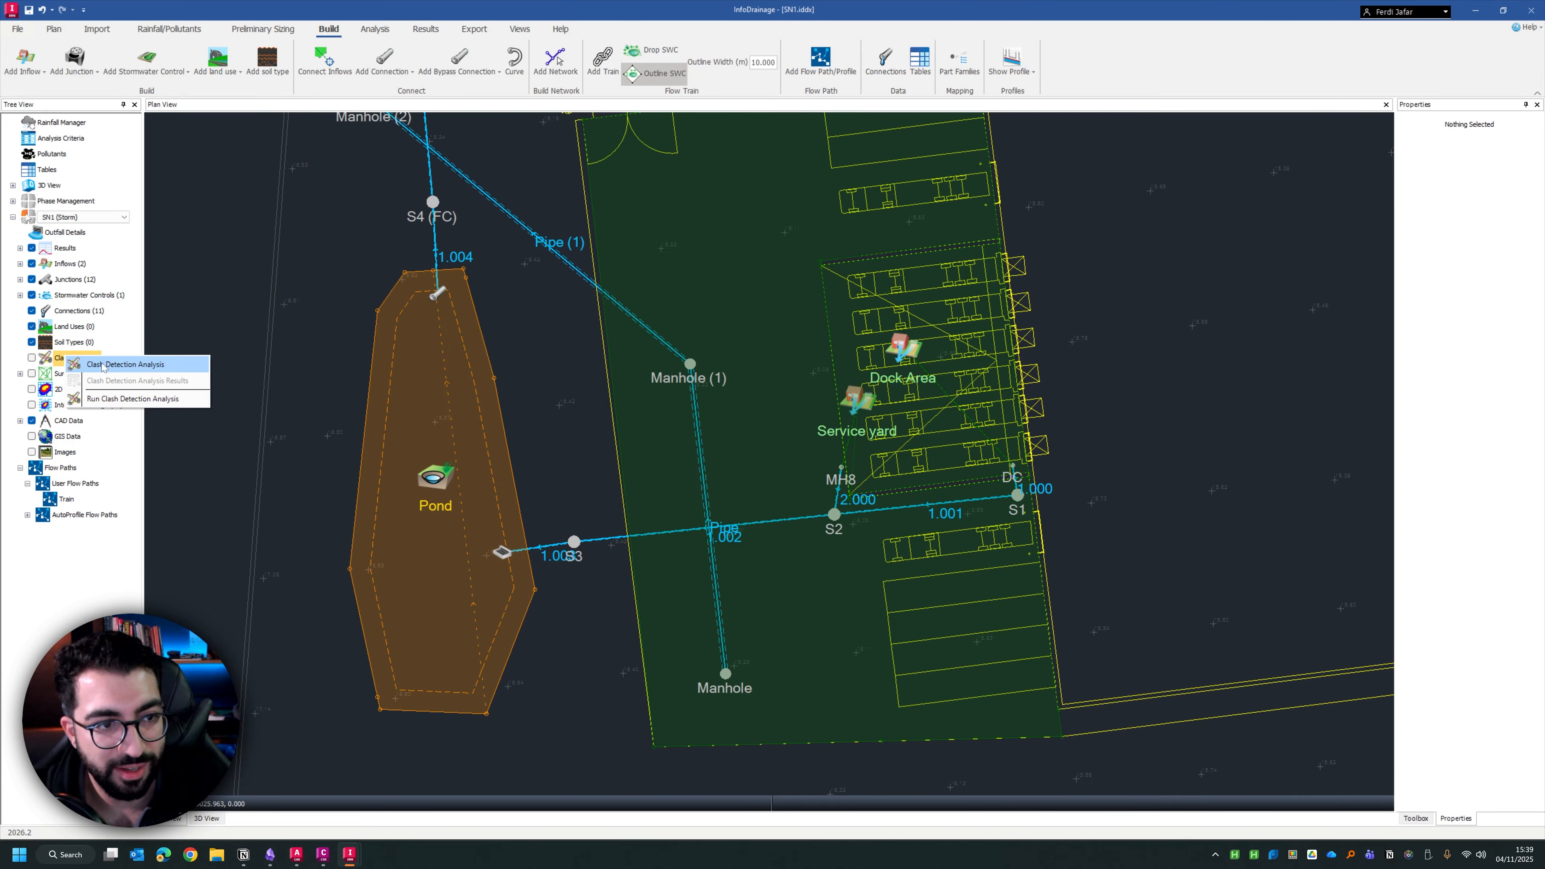
{"action": "left_click", "coordinate": [102, 365]}
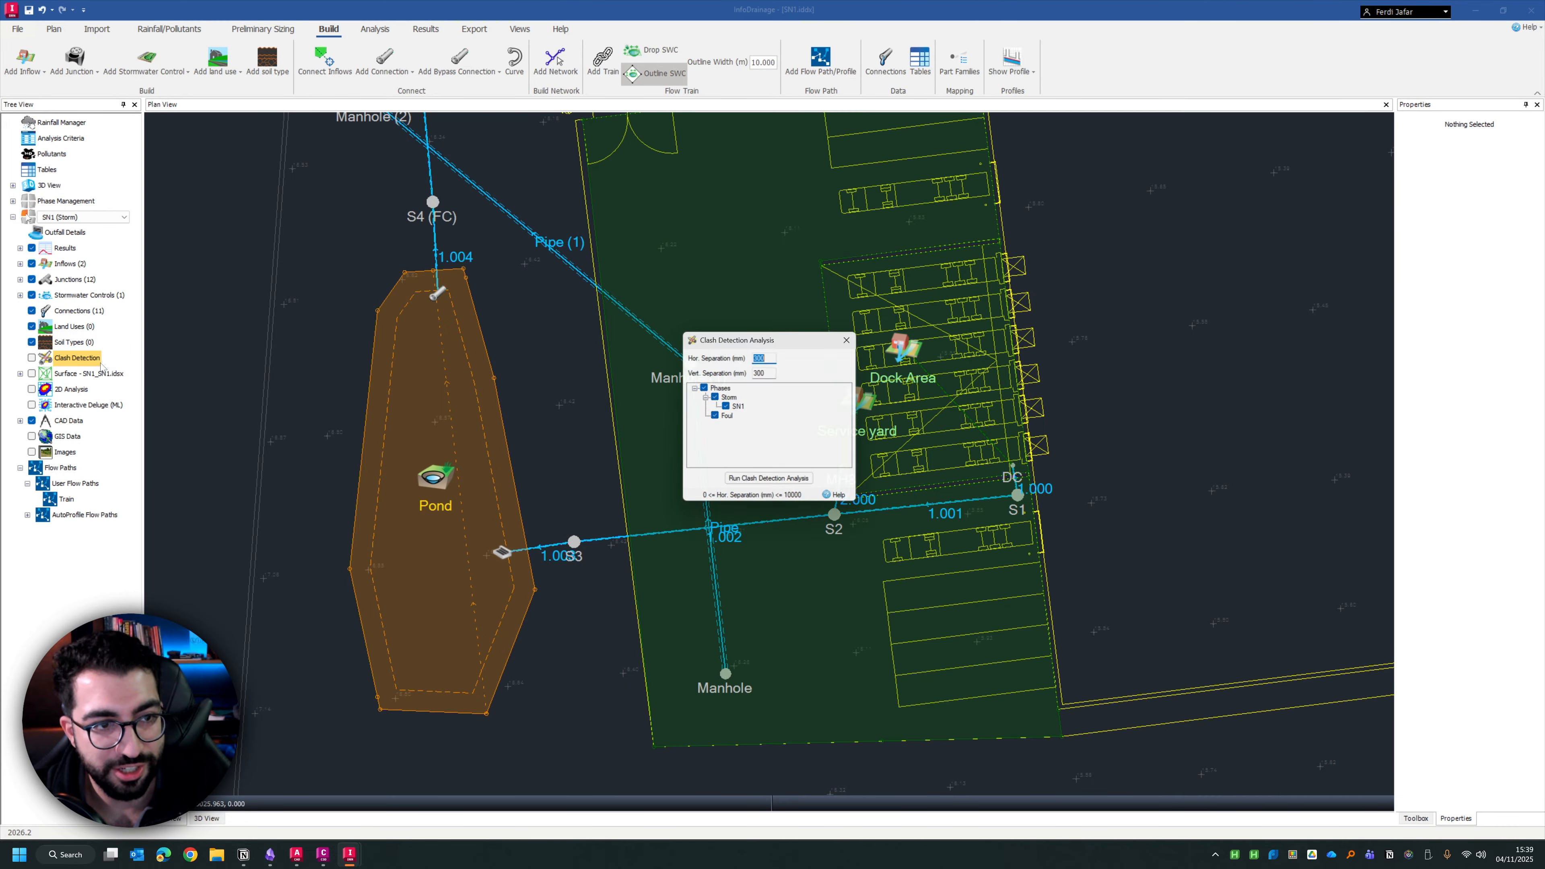
{"action": "left_click", "coordinate": [789, 485]}
{"action": "left_click_drag", "start_coordinate": [875, 304], "coordinate": [511, 503]}
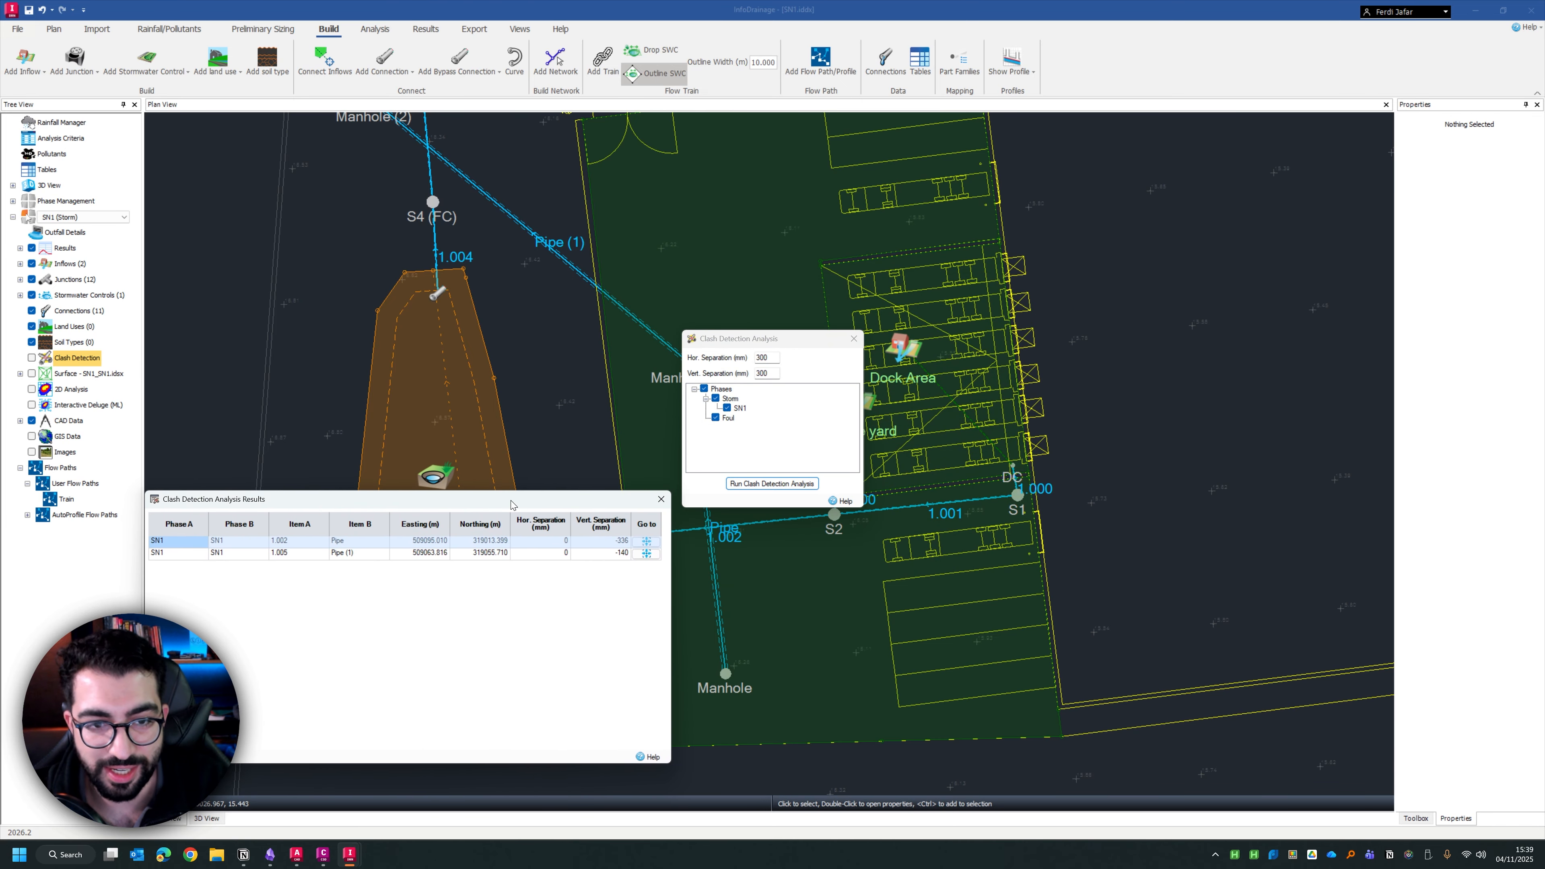
{"action": "left_click_drag", "start_coordinate": [797, 340], "coordinate": [1295, 612]}
{"action": "left_click_drag", "start_coordinate": [548, 499], "coordinate": [1255, 135]}
{"action": "left_click_drag", "start_coordinate": [1259, 612], "coordinate": [1268, 422]}
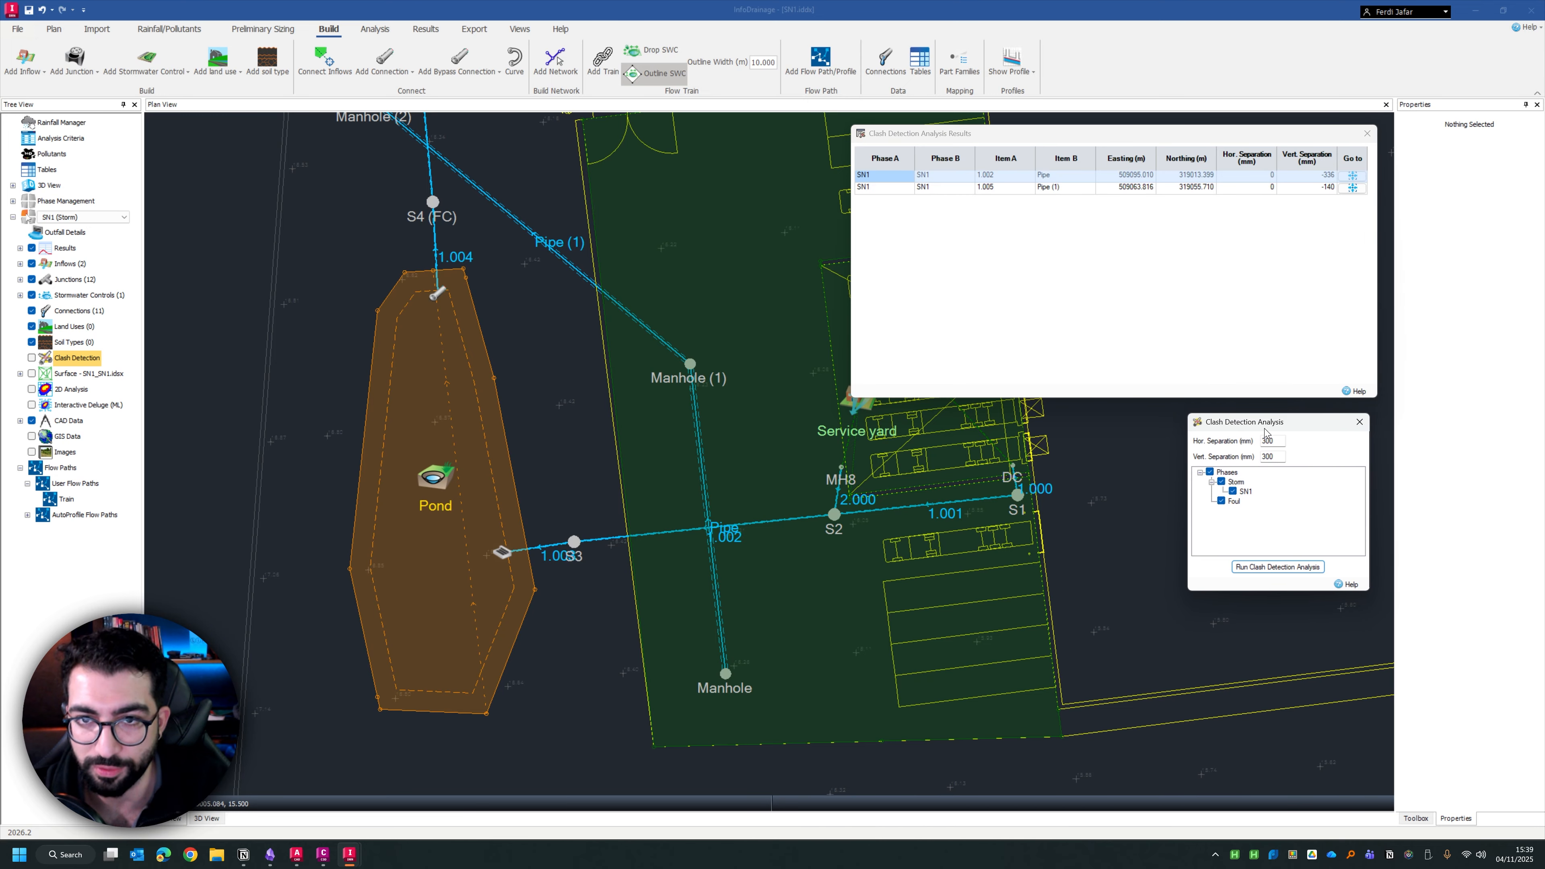
{"action": "mouse_move", "coordinate": [1013, 141]}
{"action": "left_mouse_down"}
{"action": "mouse_move", "coordinate": [821, 123]}
{"action": "mouse_move", "coordinate": [1016, 131]}
{"action": "mouse_move", "coordinate": [1006, 147]}
{"action": "left_mouse_up"}
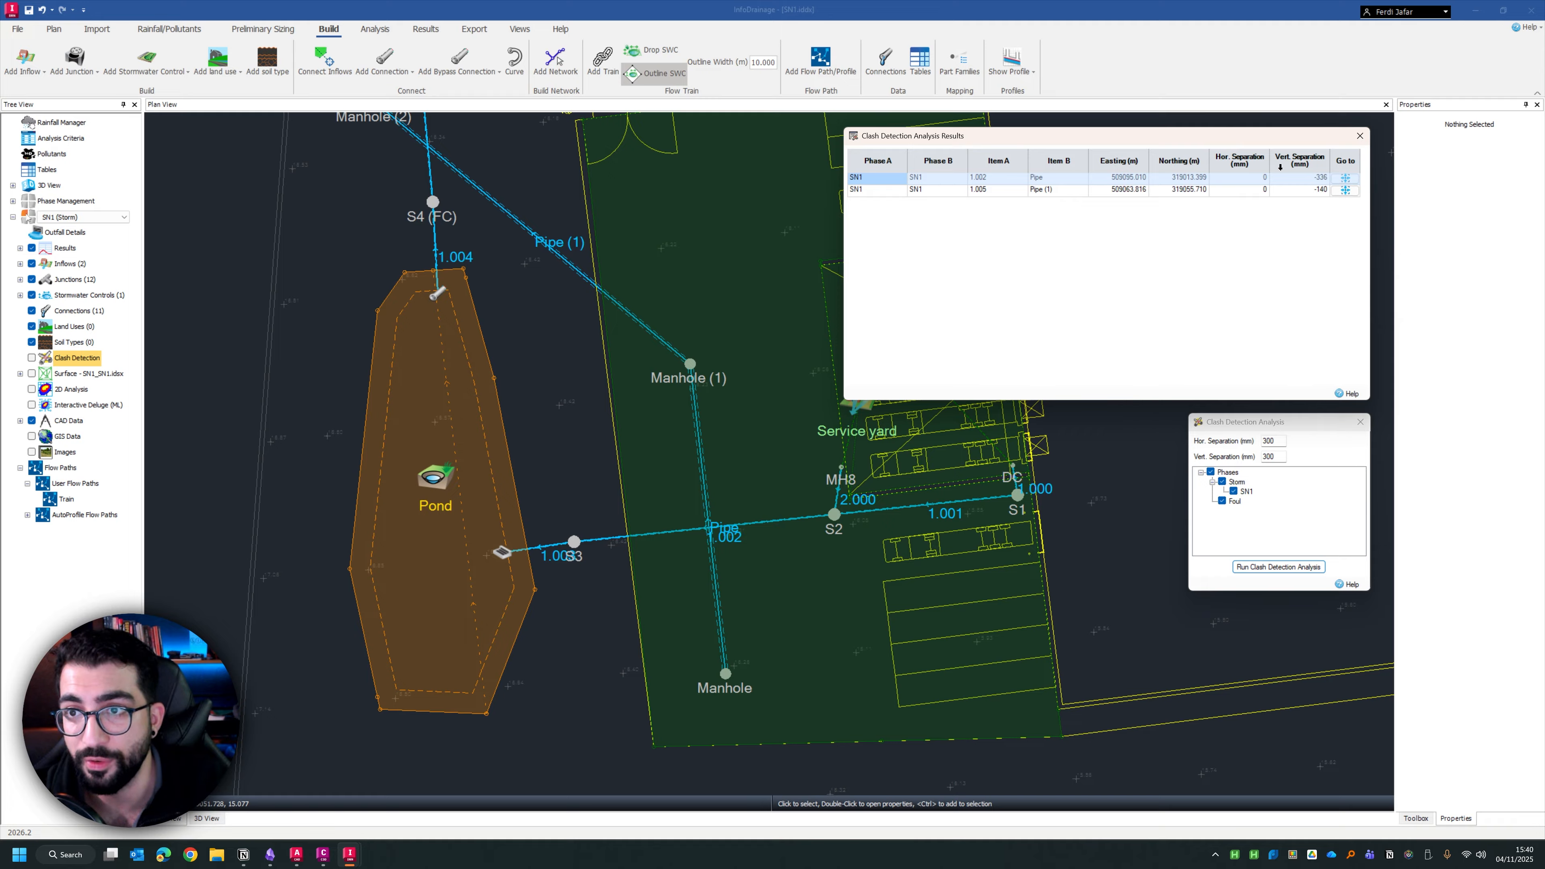
Go to each reported pipe clash in the plan and turn on the clash detection markers
{"action": "left_click", "coordinate": [1346, 178]}
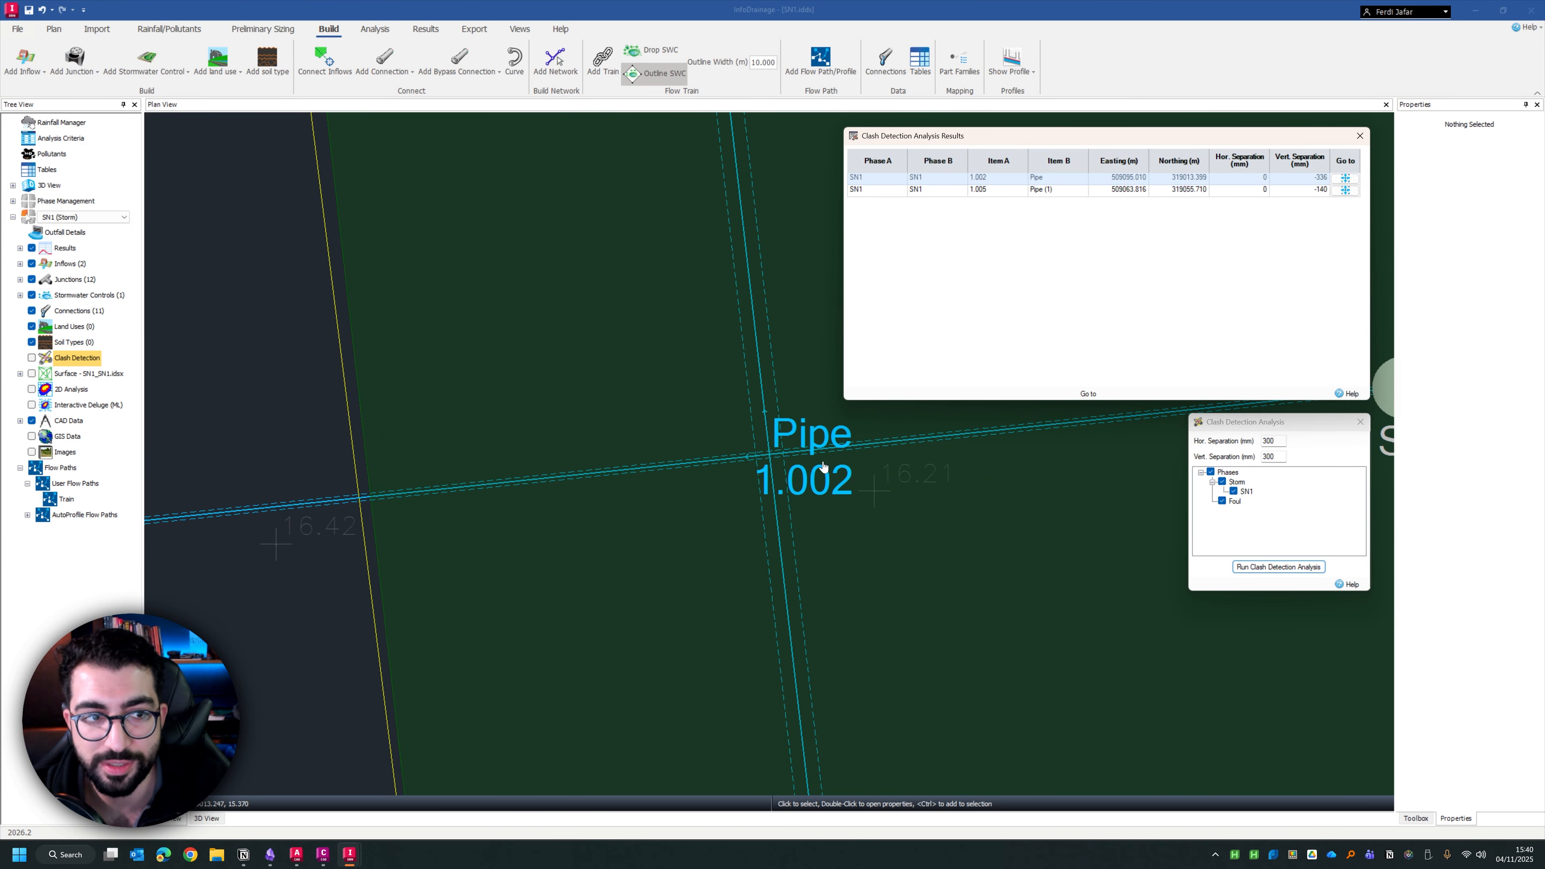
{"action": "left_click", "coordinate": [32, 357]}
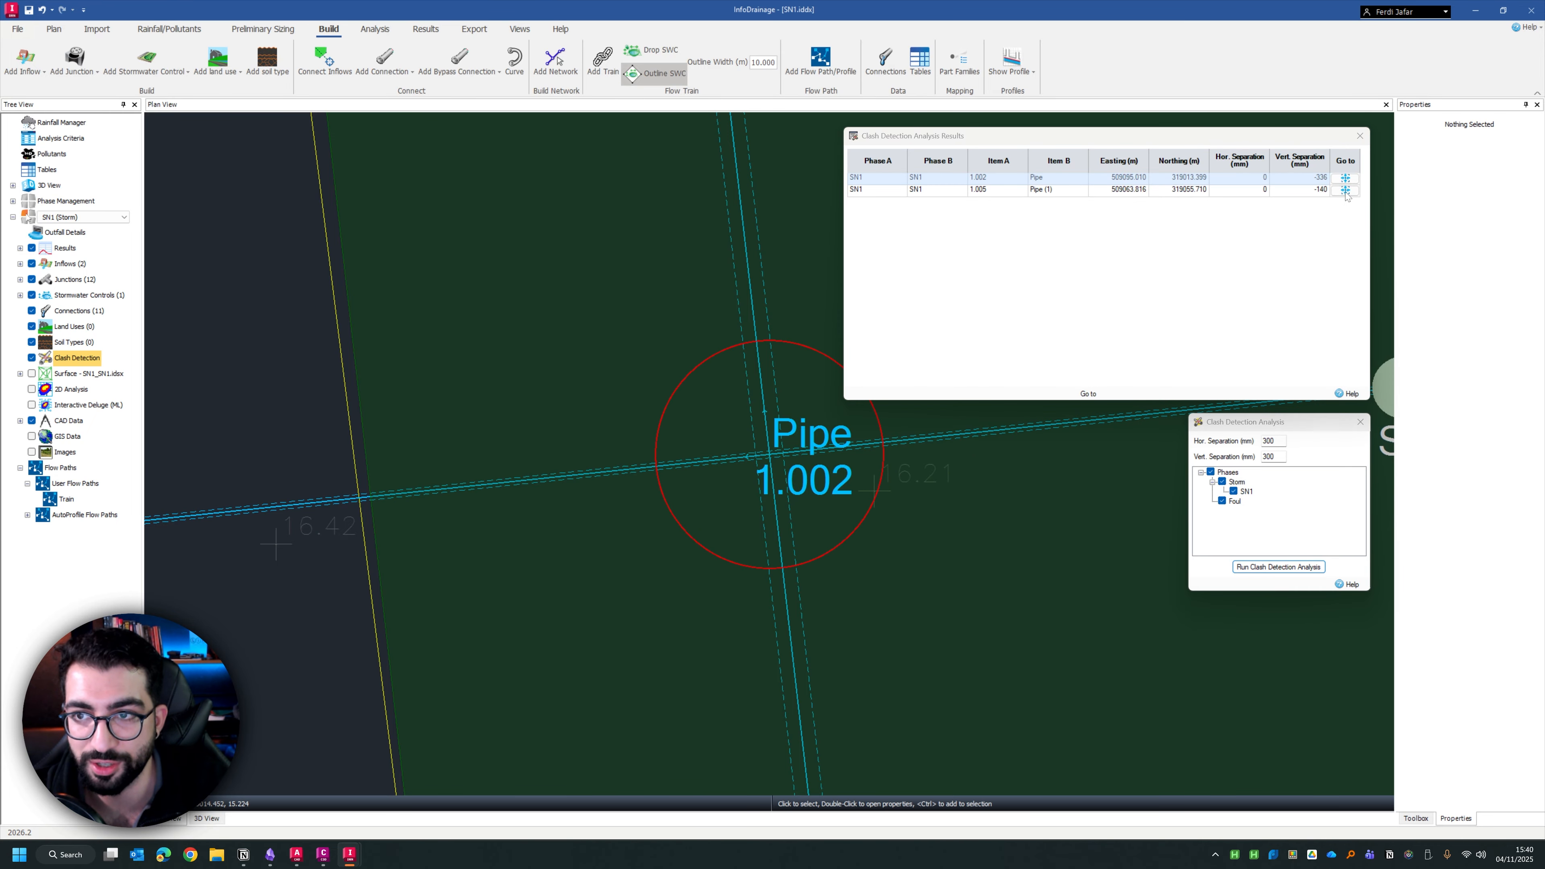
{"action": "left_click", "coordinate": [1344, 190]}
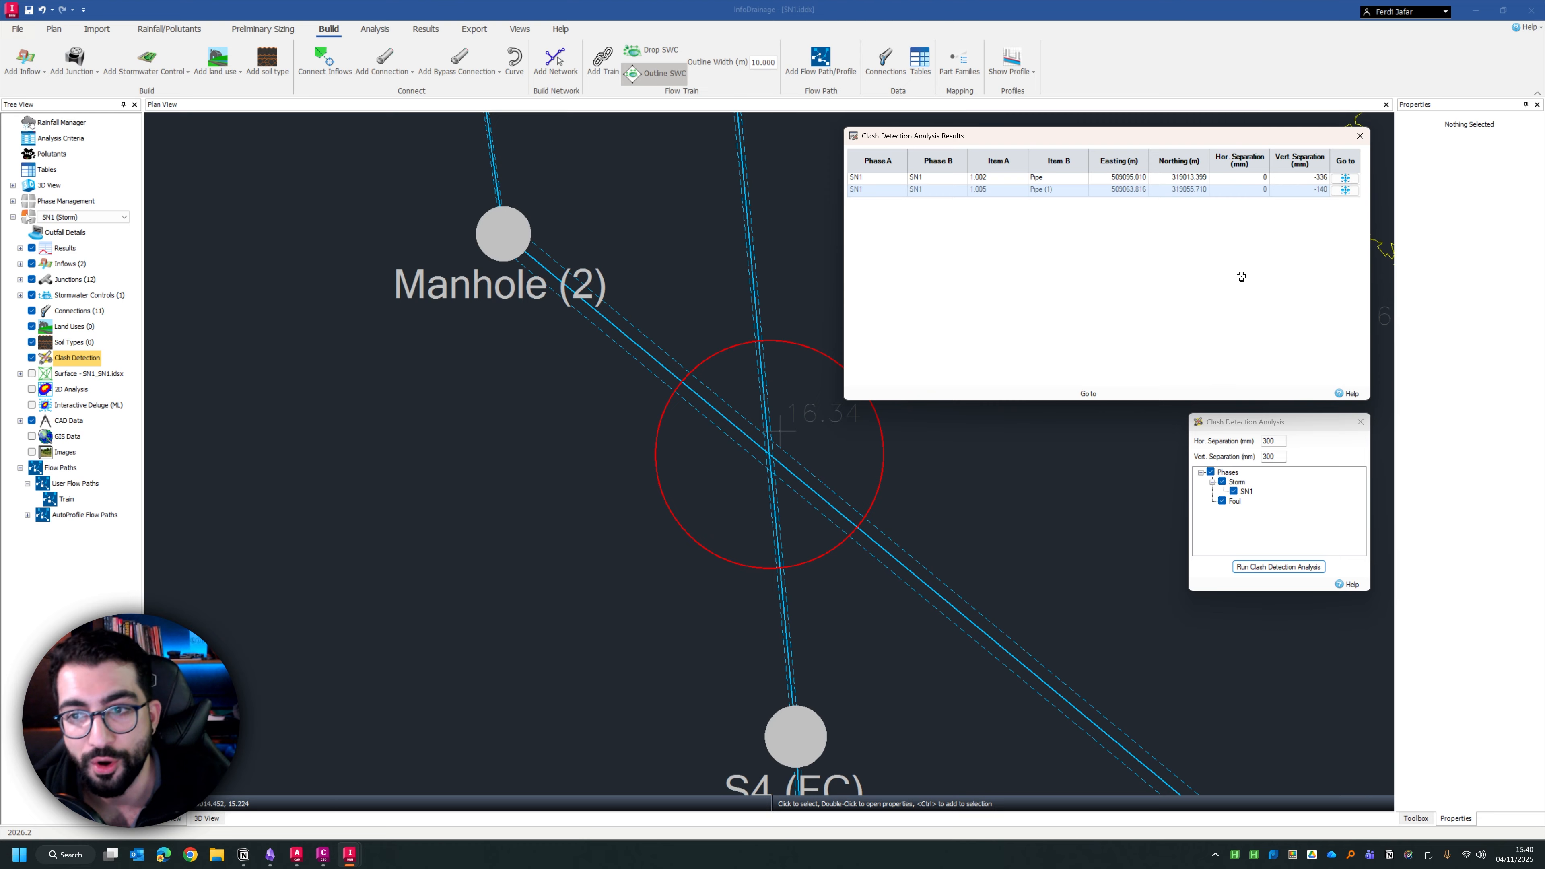
Check the horizontal and vertical separation settings of the clash detection analysis
{"action": "left_click", "coordinate": [1274, 441]}
{"action": "left_click", "coordinate": [1275, 441]}
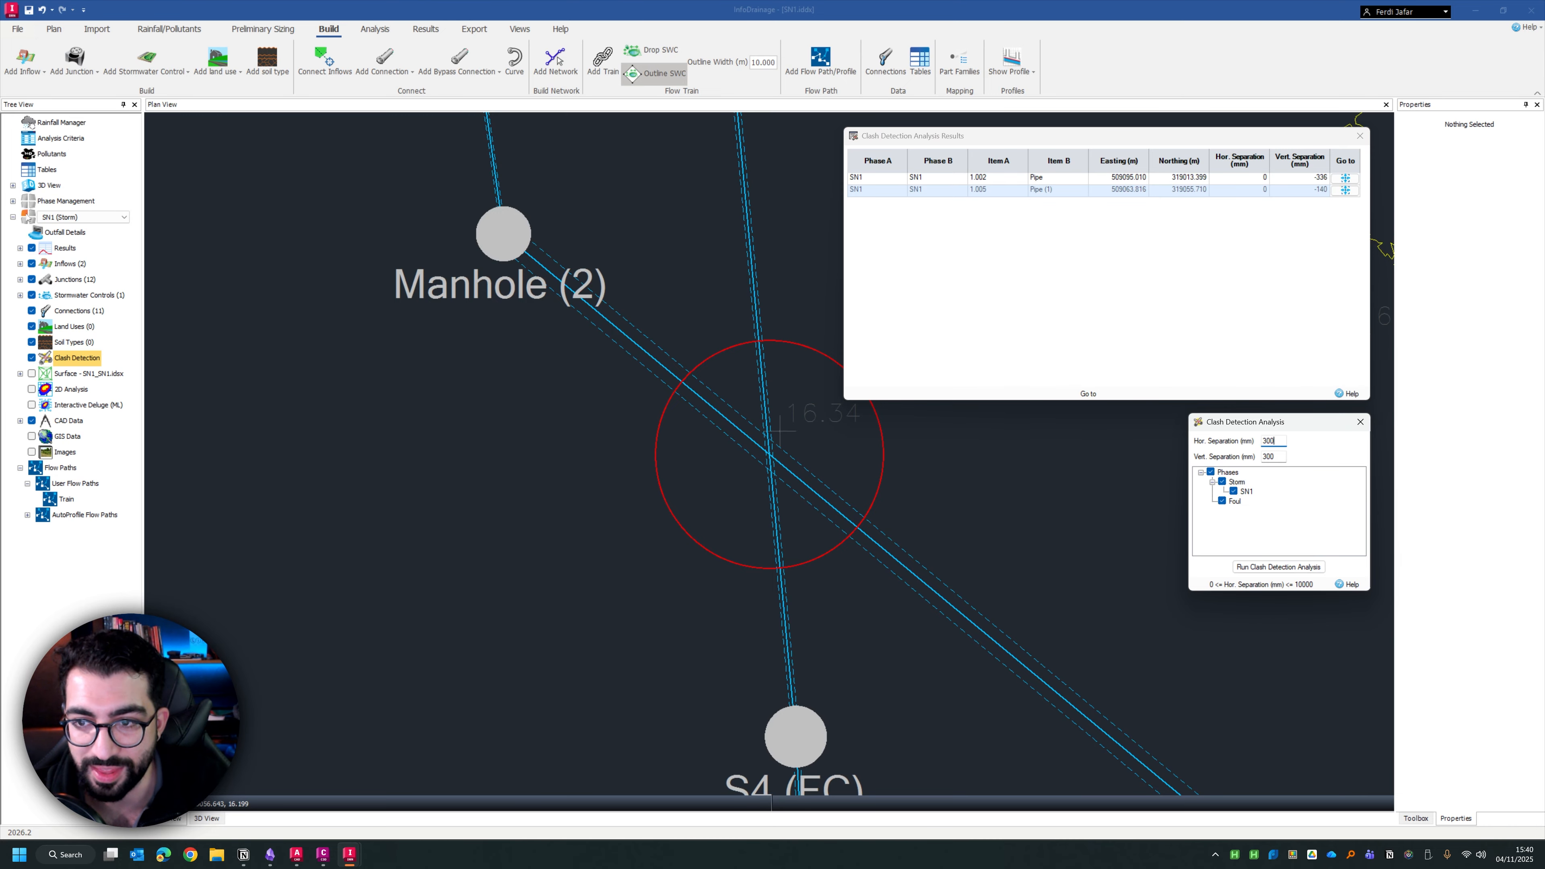
{"action": "left_click", "coordinate": [1274, 456]}
{"action": "double_click", "coordinate": [1270, 456]}
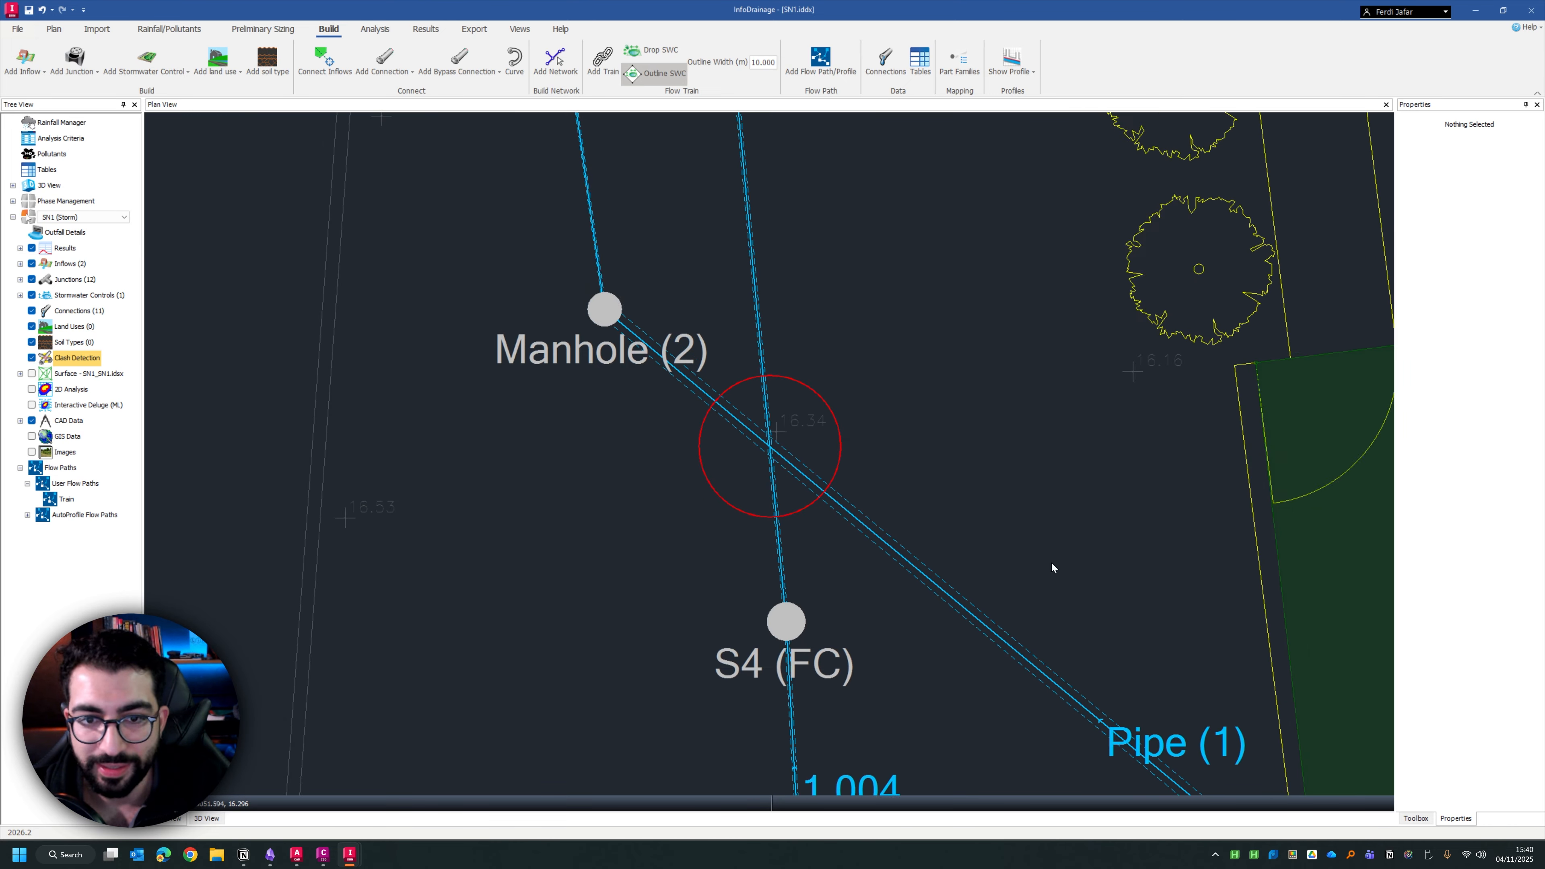
Examine the circled clashes on the storm network around the pond and service yard
{"action": "left_click_drag", "start_coordinate": [1051, 561], "coordinate": [923, 484]}
{"action": "scroll", "coordinate": [705, 384], "scroll_direction": "down", "scroll_amount": 10}
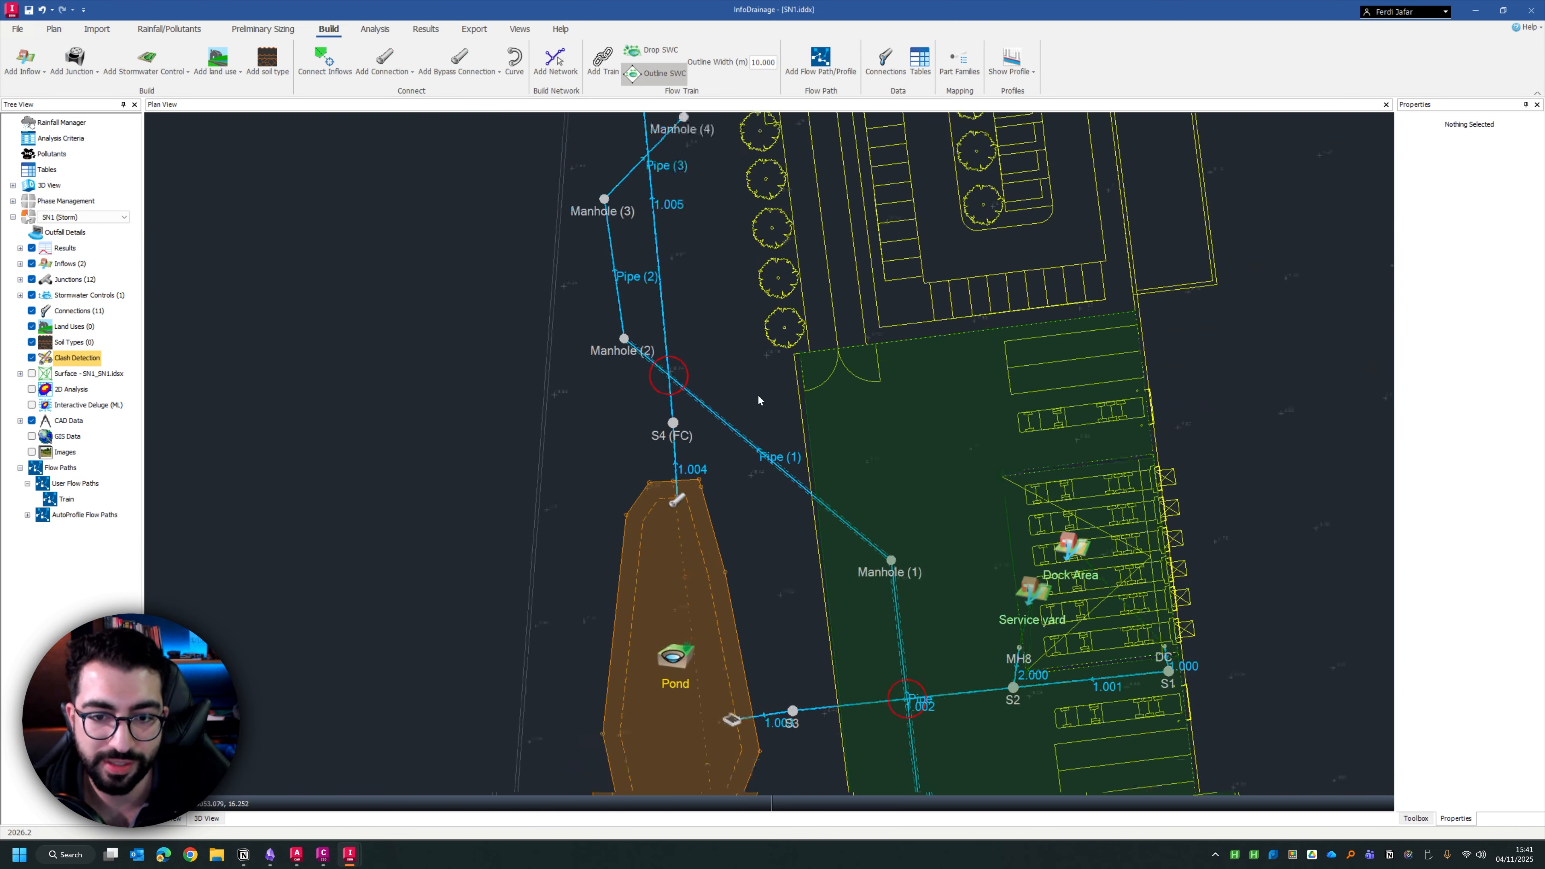
{"action": "scroll", "coordinate": [838, 599], "scroll_direction": "up", "scroll_amount": 4}
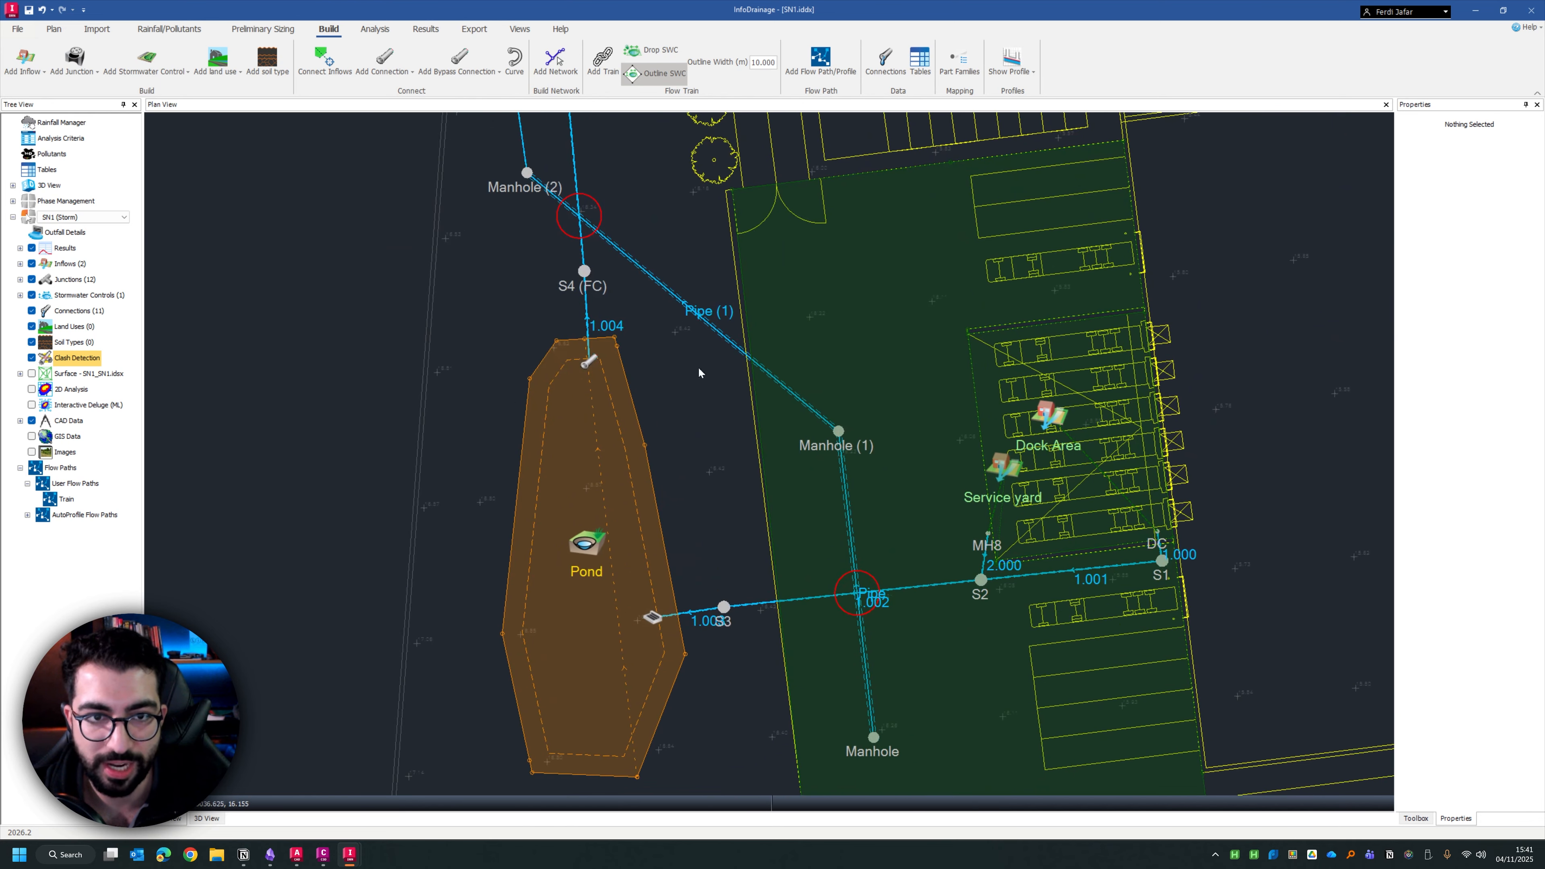
{"action": "left_click_drag", "start_coordinate": [983, 456], "coordinate": [909, 405]}
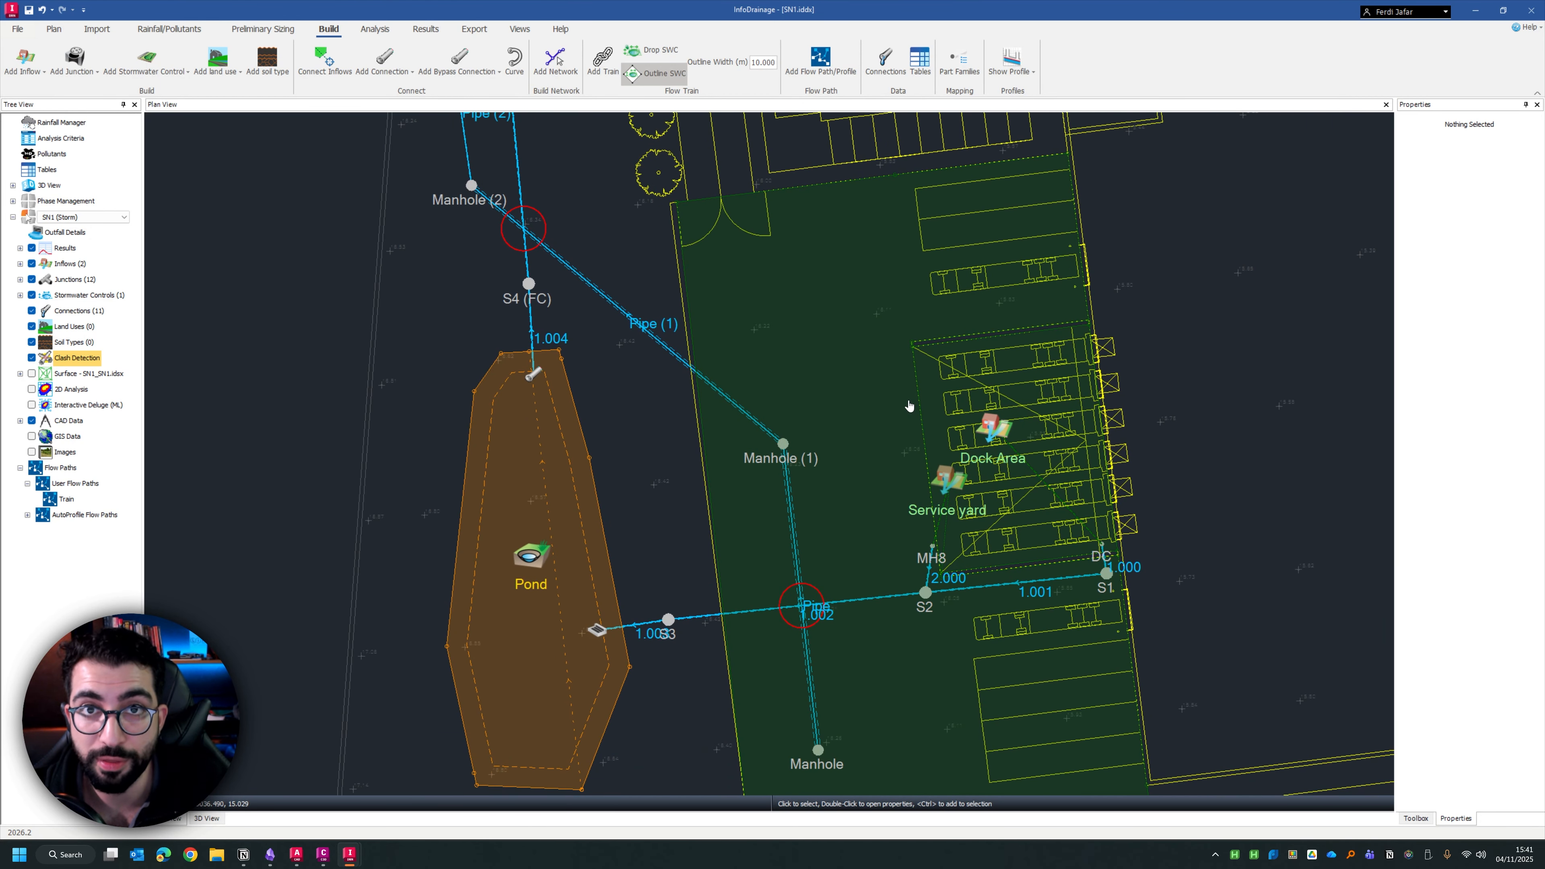
Start the Network Design Wizard, move it clear of the pond, and choose the Train flow path for the design
{"action": "left_click", "coordinate": [375, 29]}
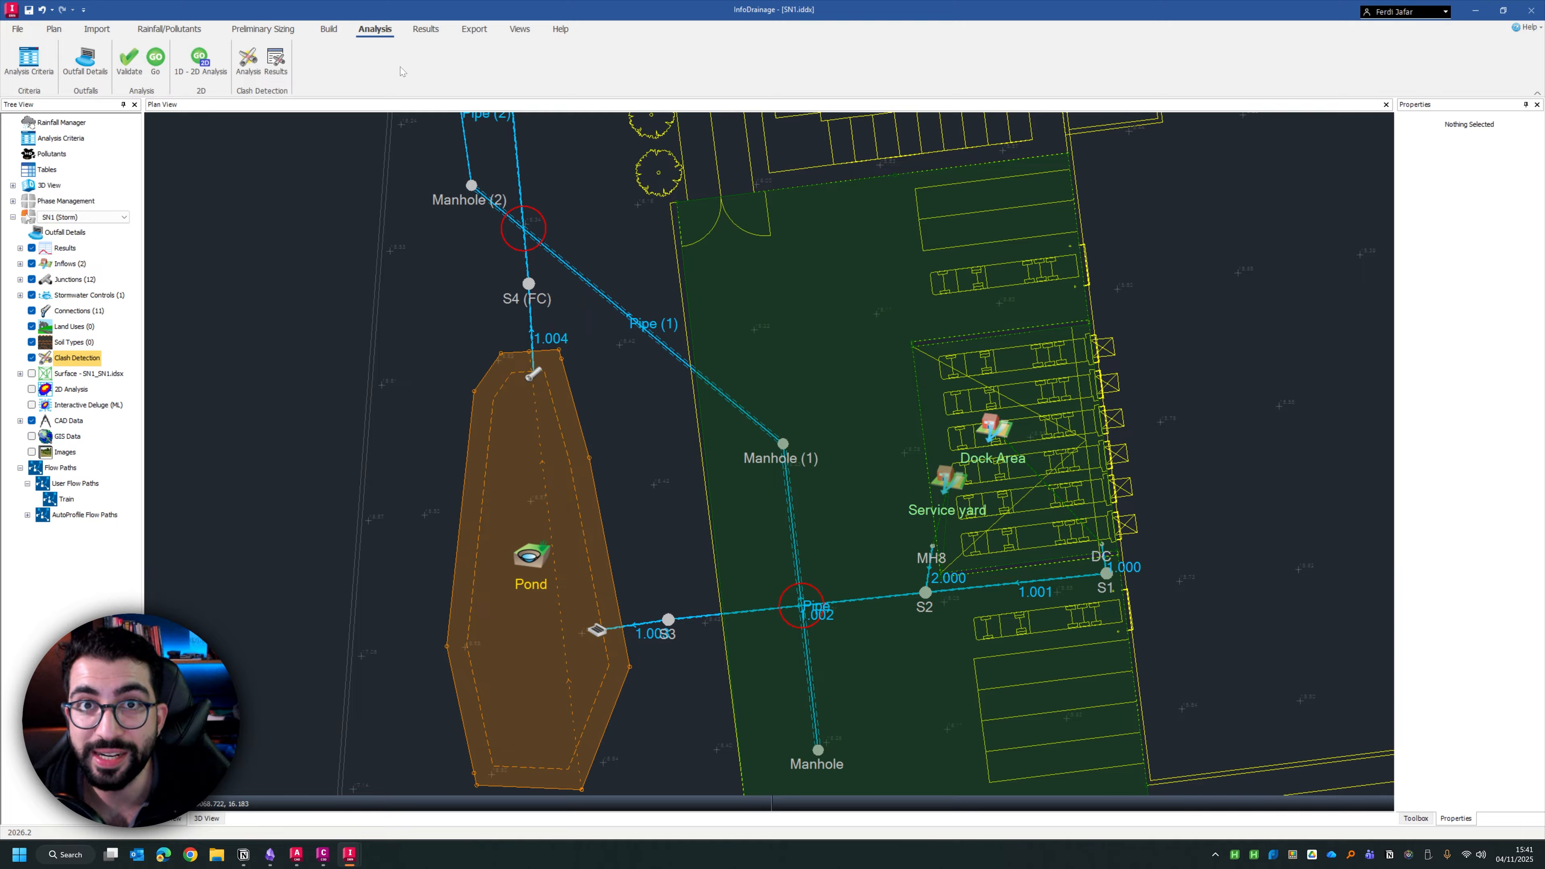
{"action": "left_click", "coordinate": [239, 31]}
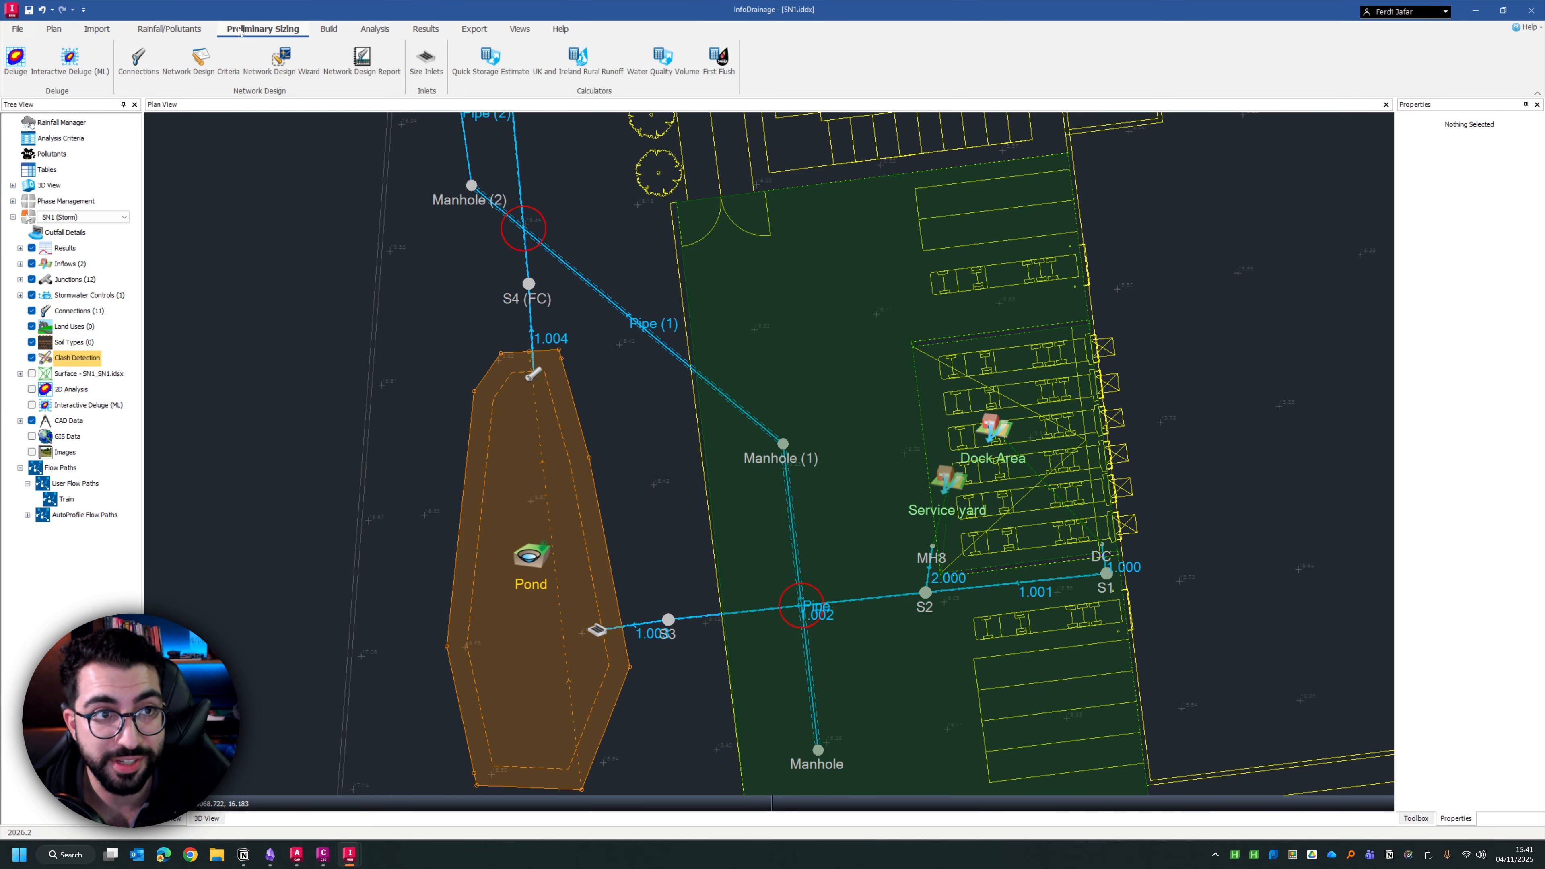
{"action": "left_click", "coordinate": [292, 63]}
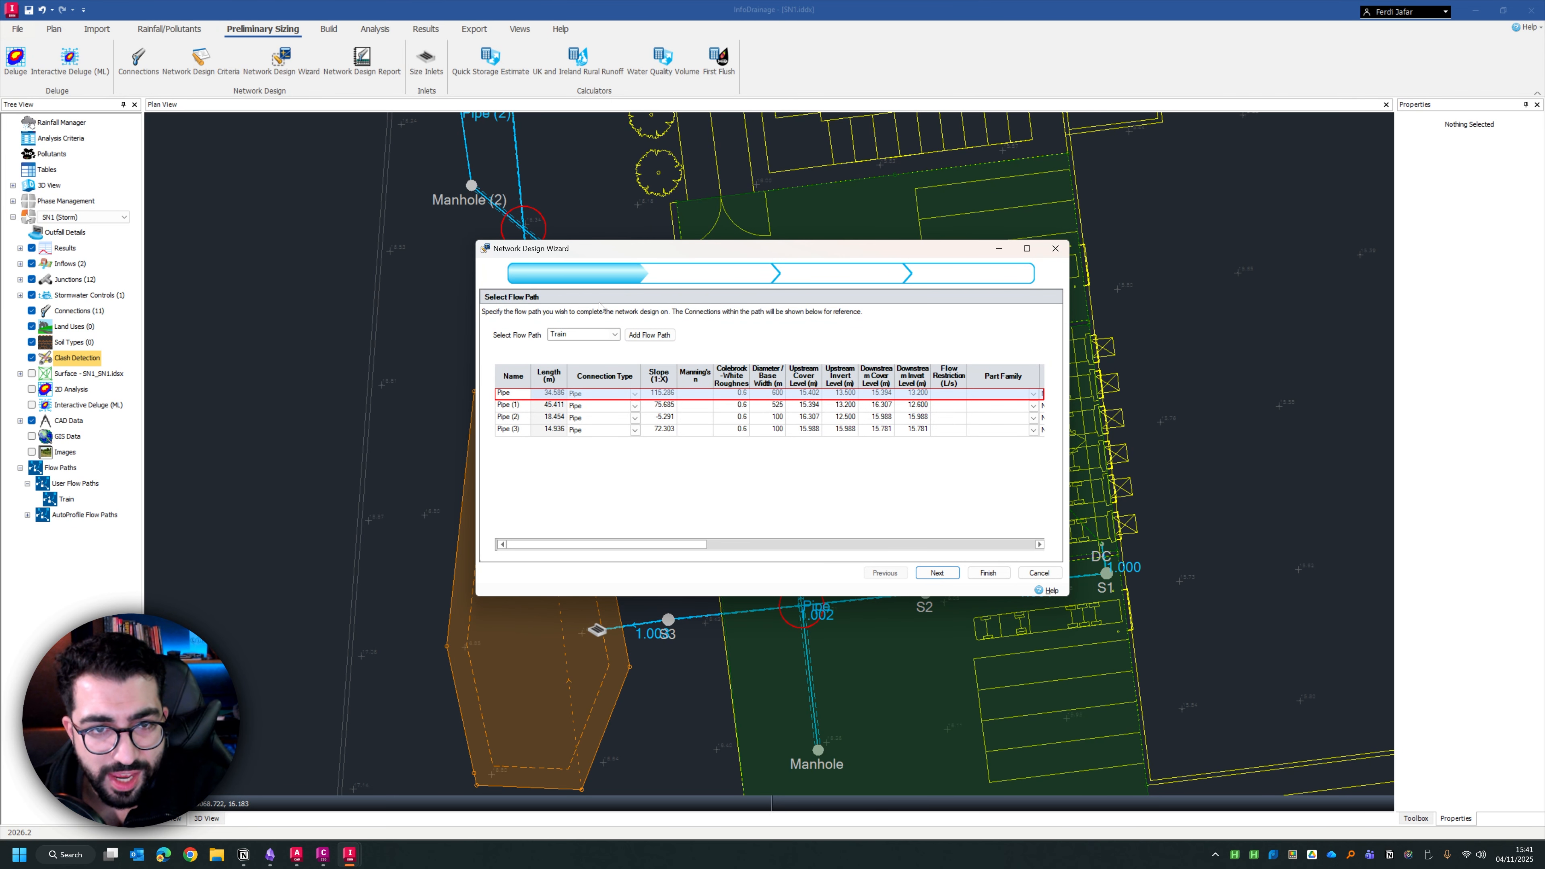
{"action": "left_click_drag", "start_coordinate": [583, 256], "coordinate": [765, 164]}
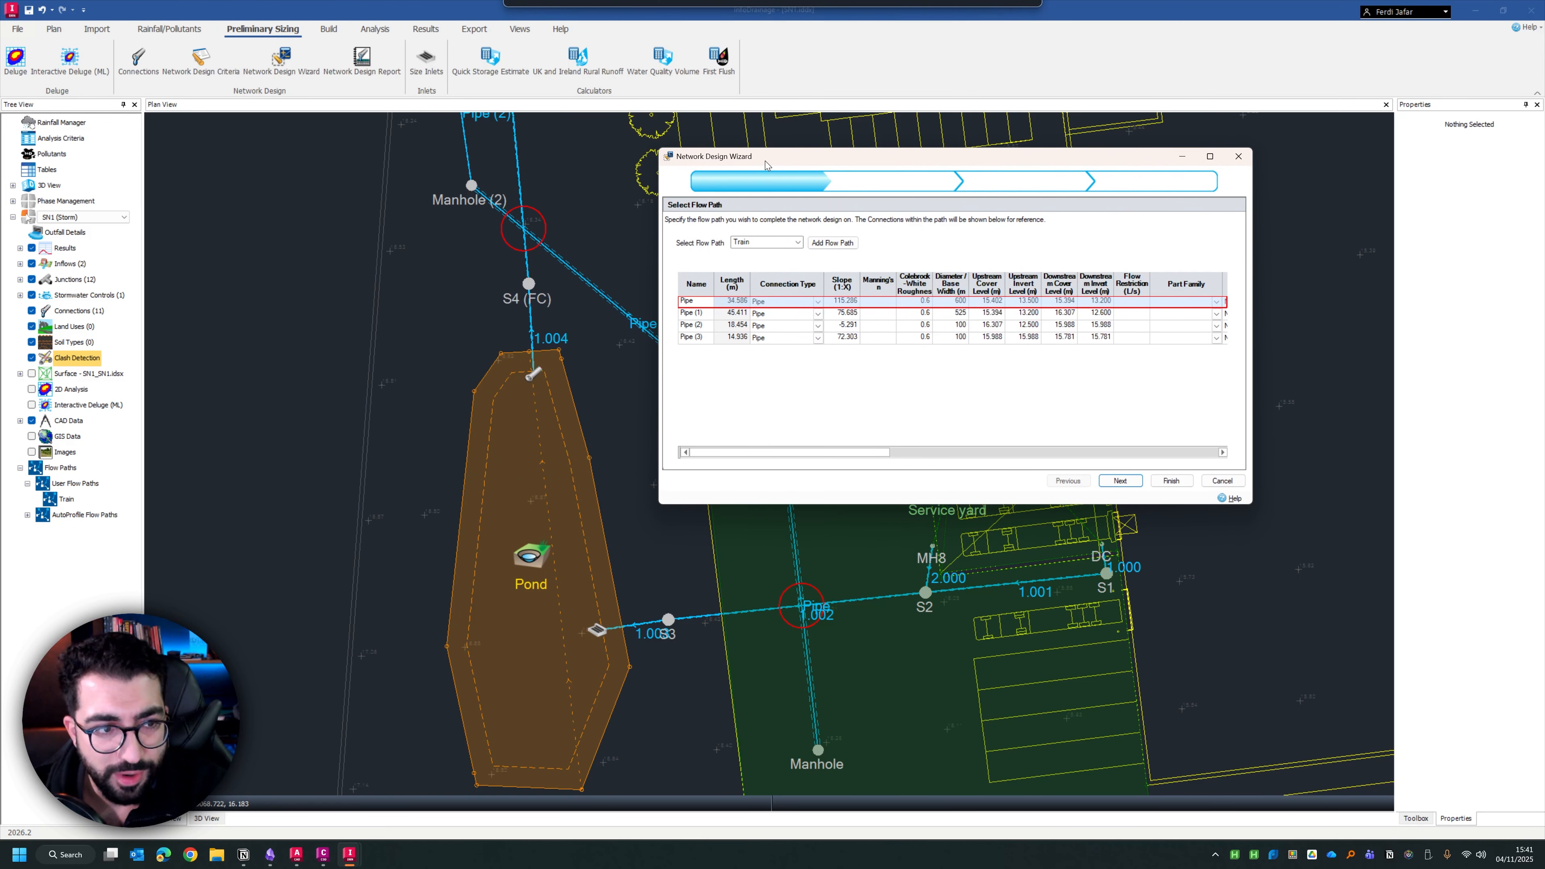
{"action": "left_click", "coordinate": [774, 244]}
{"action": "left_click", "coordinate": [769, 253]}
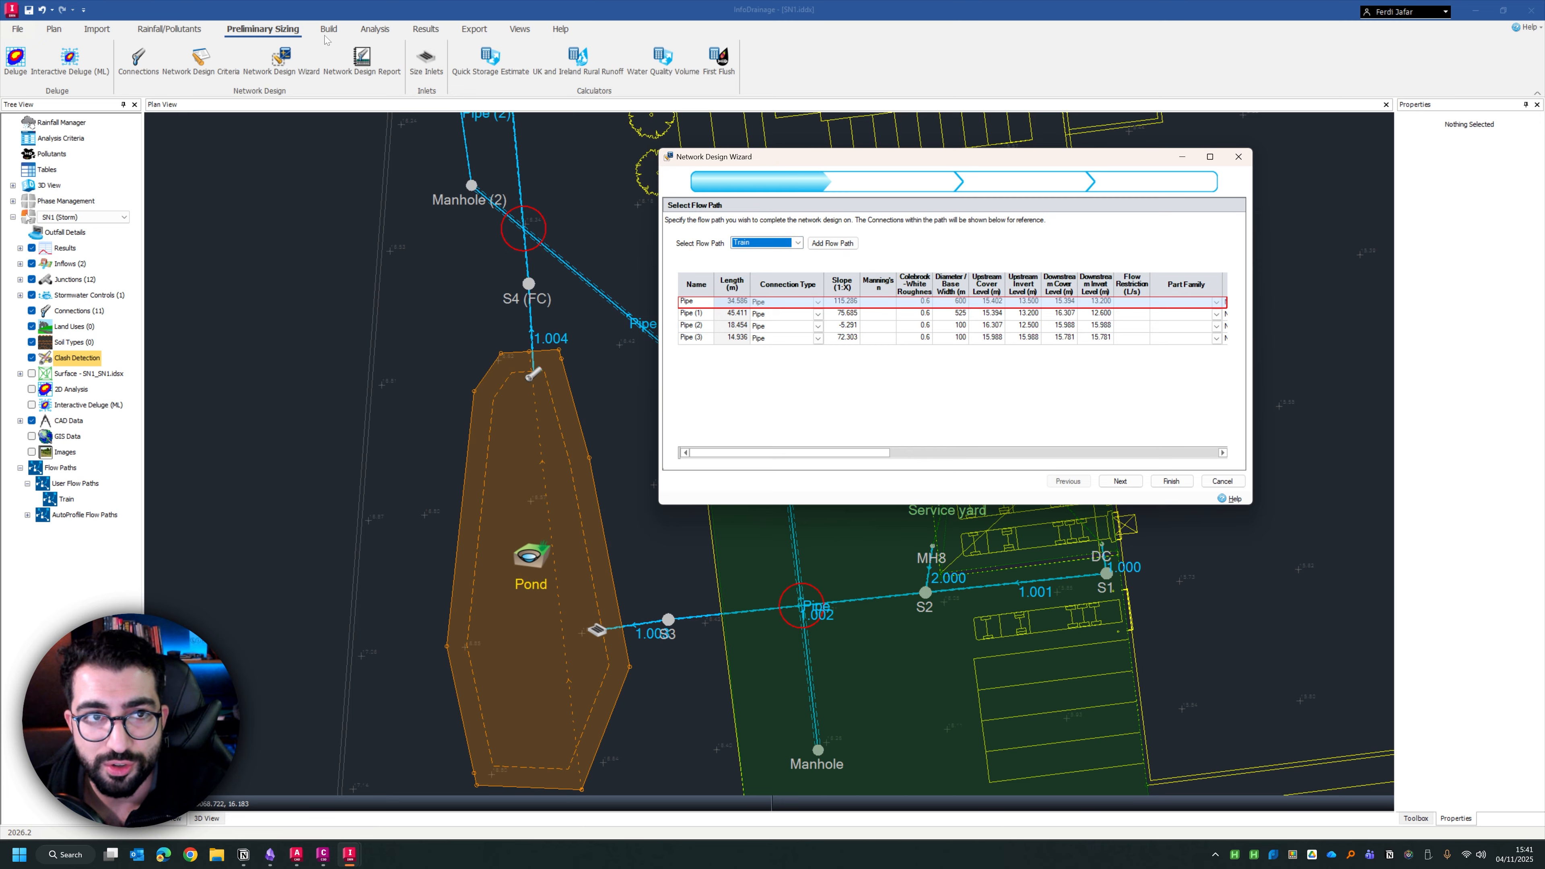
{"action": "left_click", "coordinate": [445, 54]}
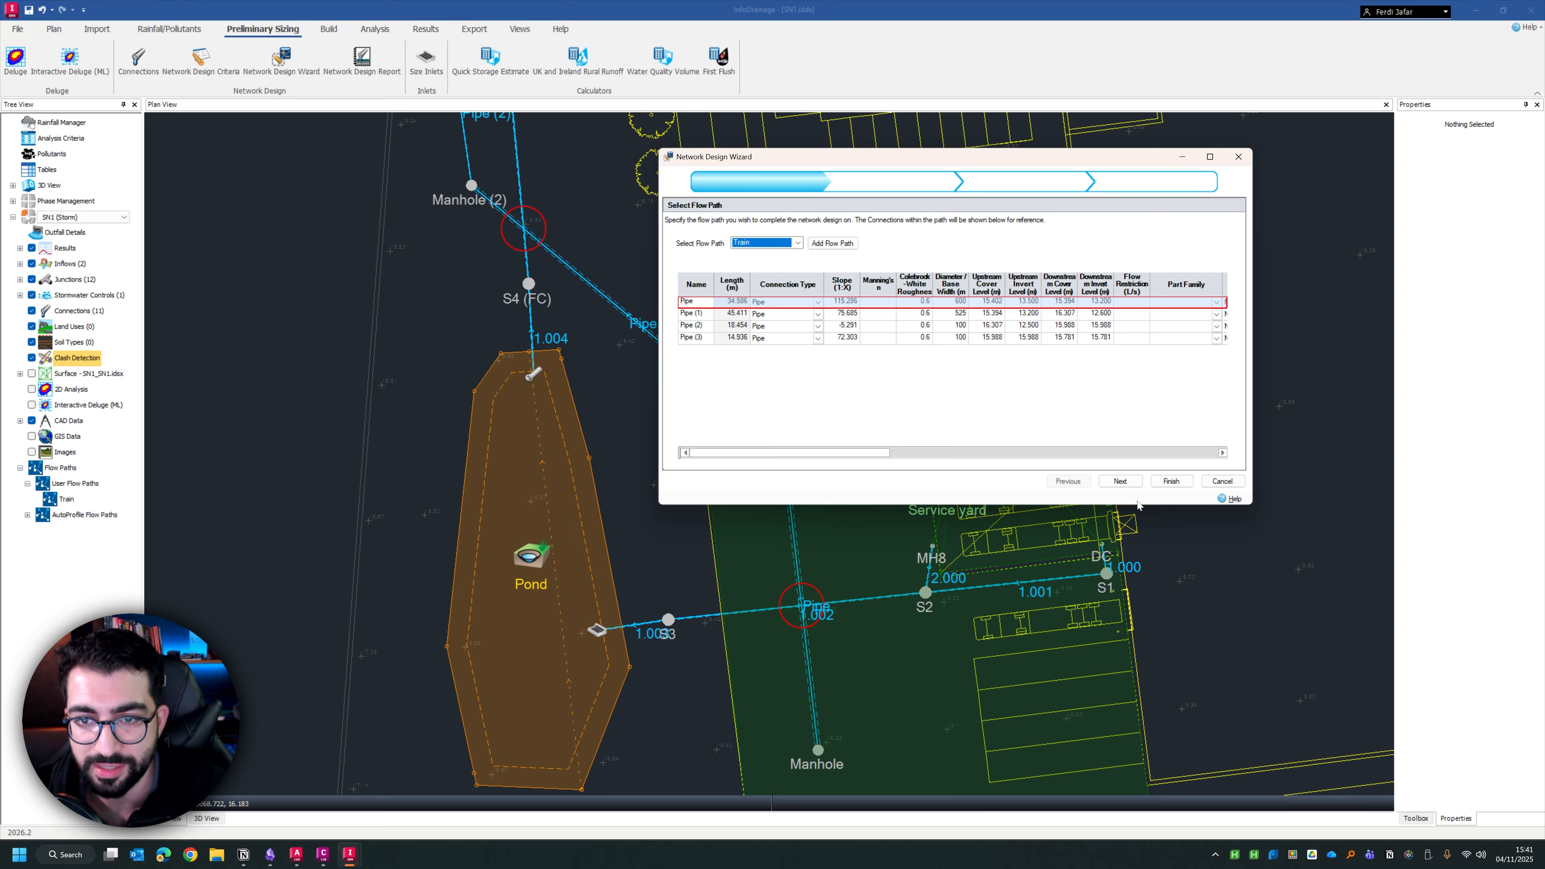
{"action": "left_click", "coordinate": [1121, 482]}
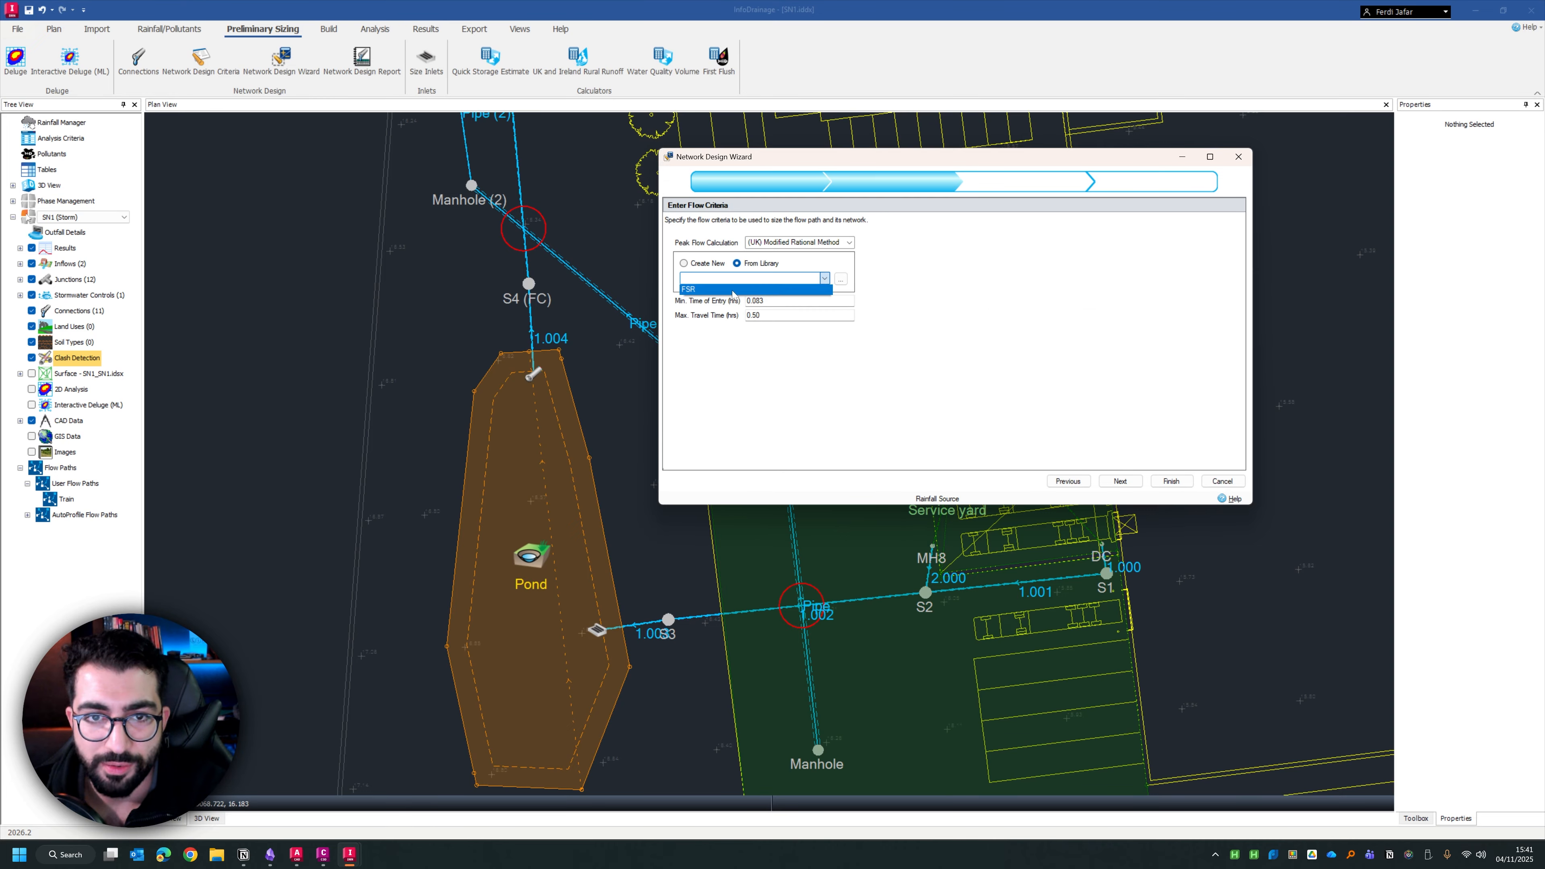
Set the flow criteria to the FSR rainfall from the library, the Rational Method and a 100-year return period
{"action": "left_click", "coordinate": [733, 290]}
{"action": "left_click", "coordinate": [849, 242]}
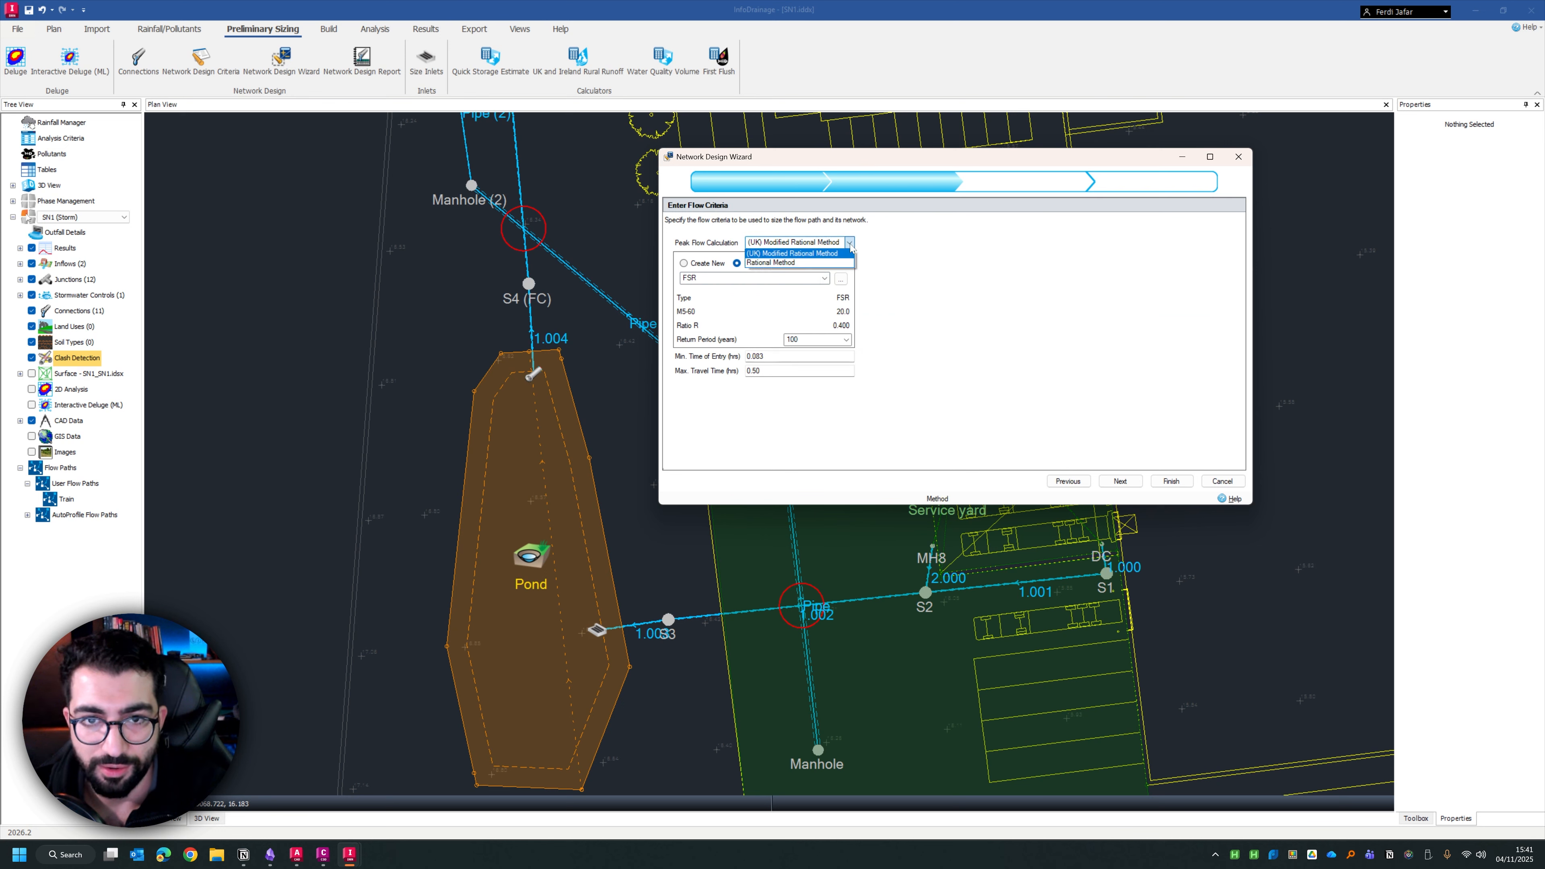
{"action": "left_click", "coordinate": [817, 263]}
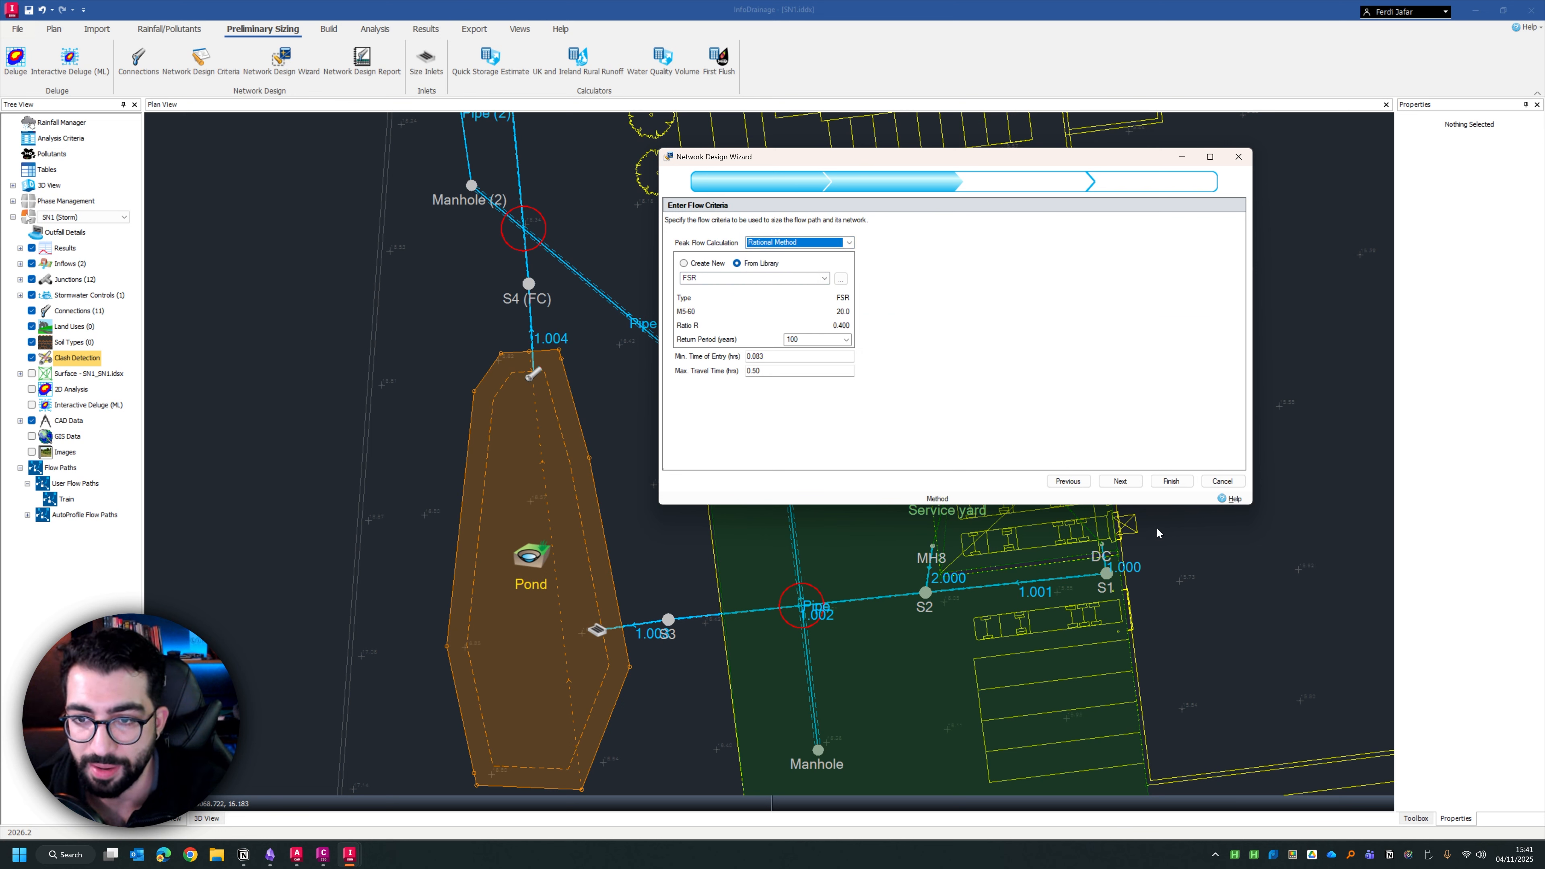
{"action": "left_click", "coordinate": [829, 341]}
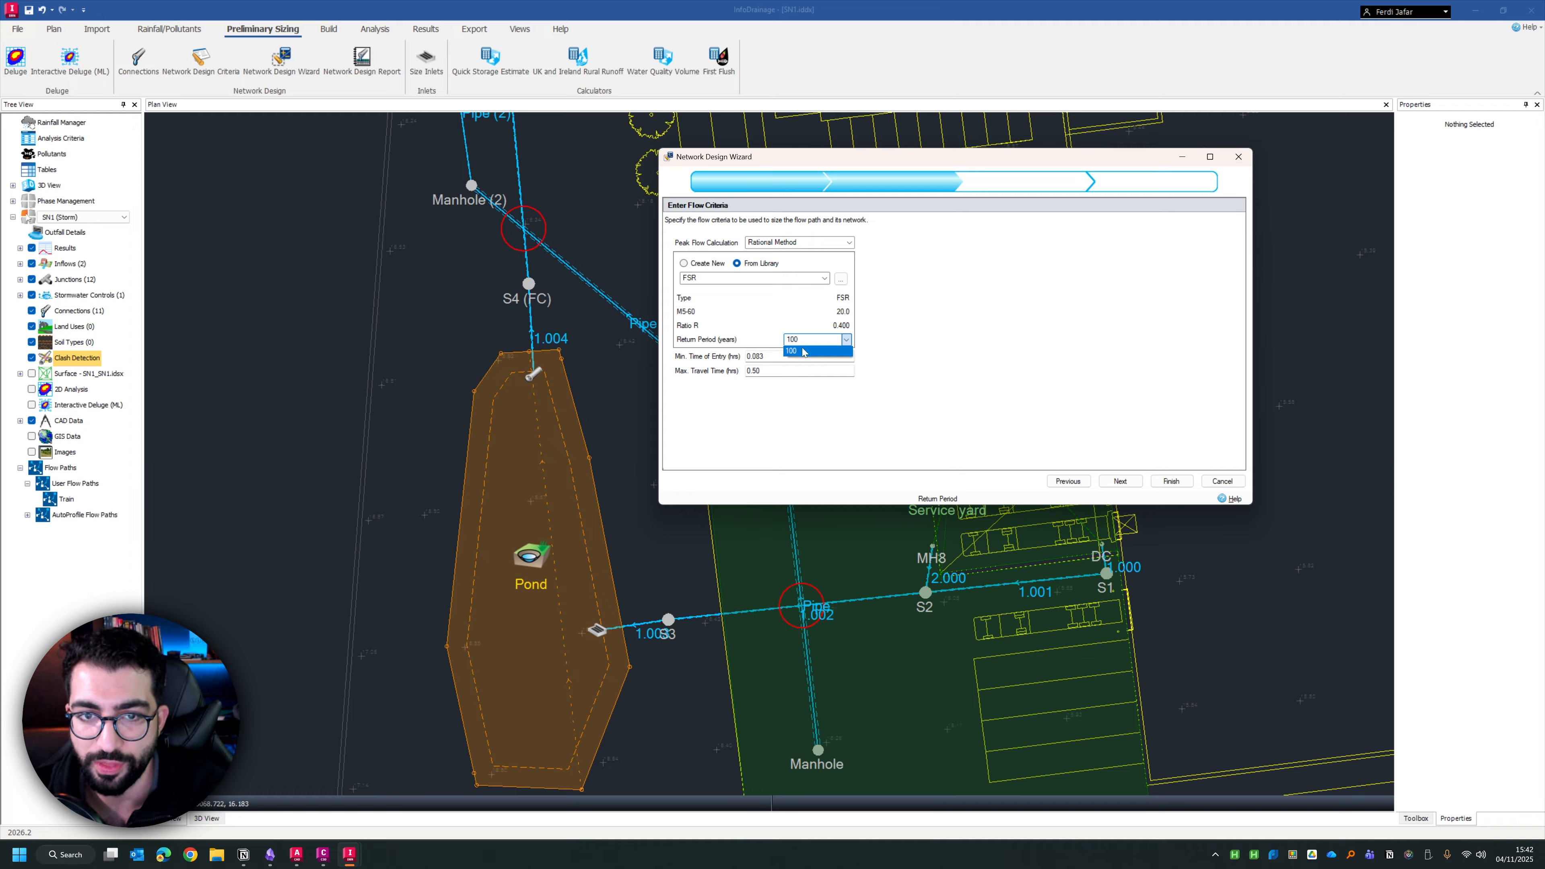
{"action": "left_click", "coordinate": [805, 351]}
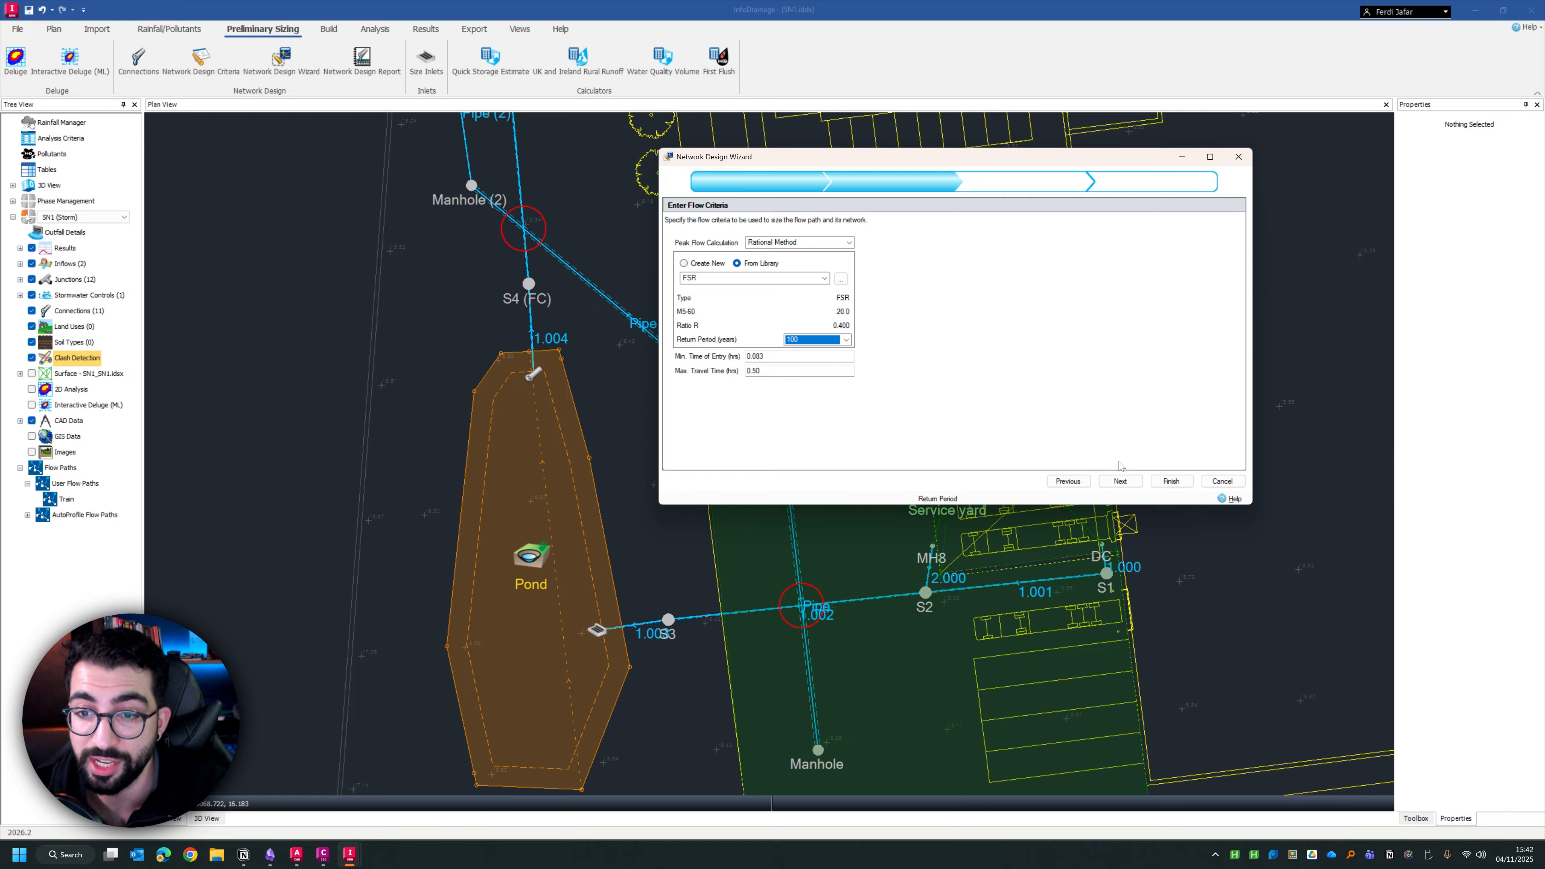
{"action": "left_click", "coordinate": [1120, 481]}
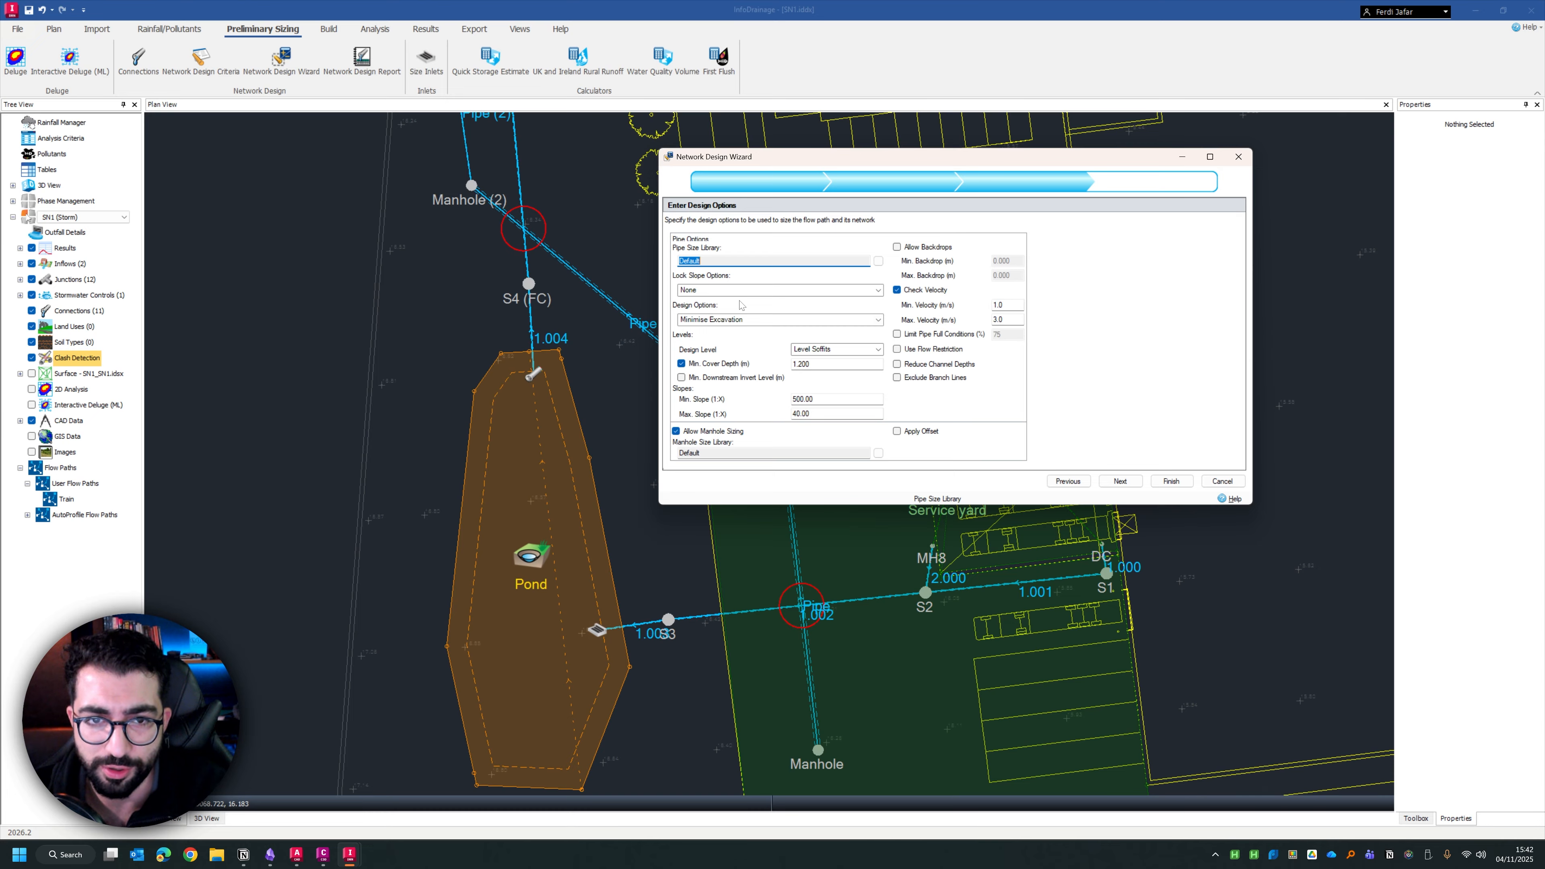
Choose None for the lock slope options, Minimise Excavation as the design option and Level Soffits as the design level
{"action": "left_click", "coordinate": [706, 291]}
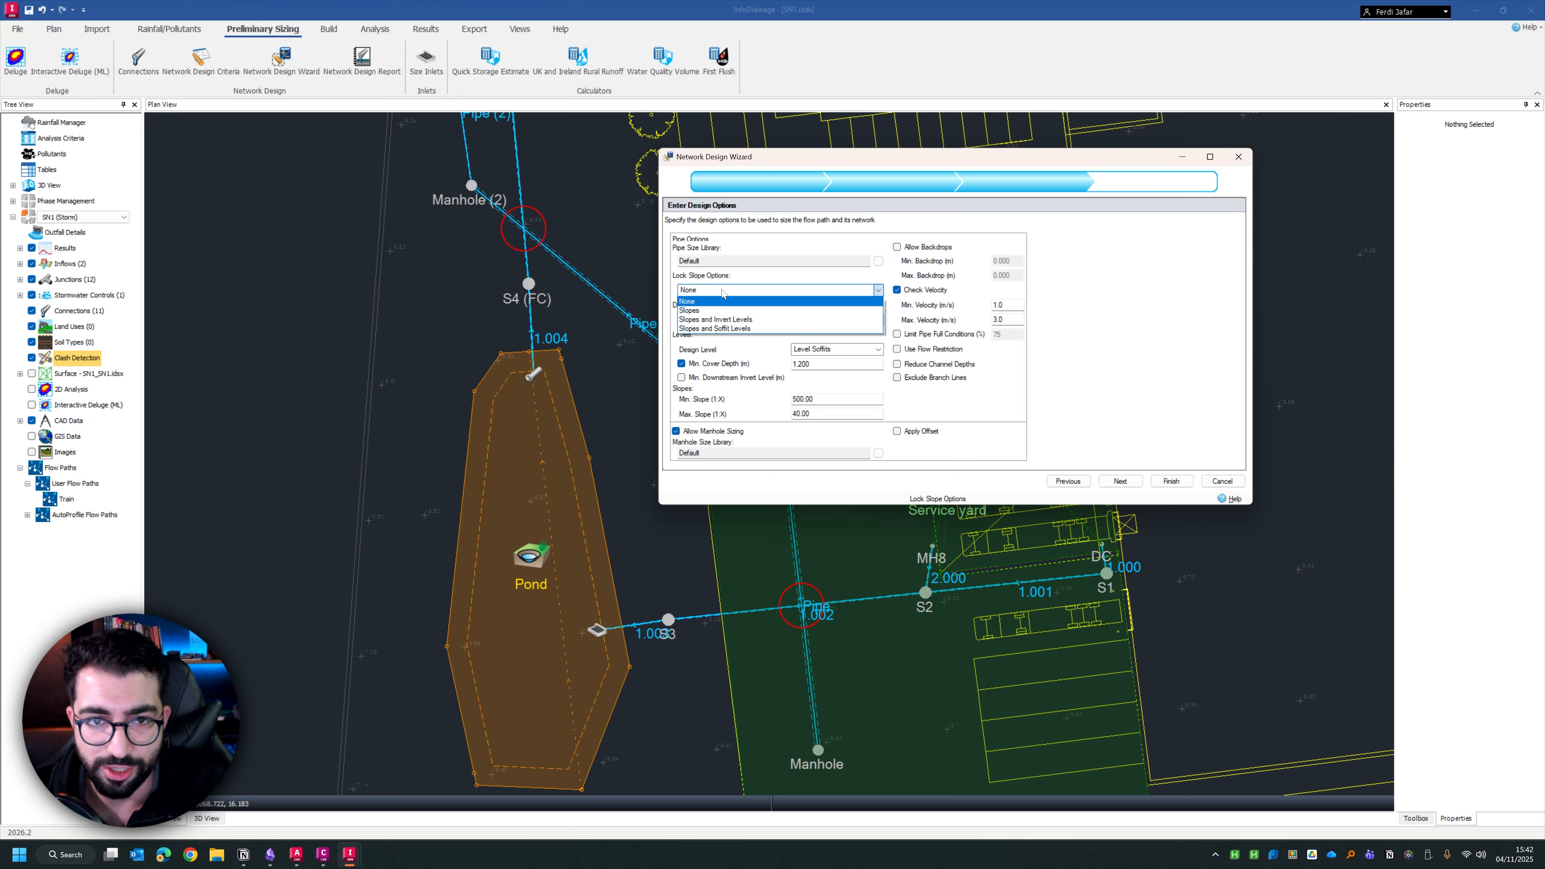
{"action": "left_click", "coordinate": [747, 286]}
{"action": "left_click", "coordinate": [769, 320]}
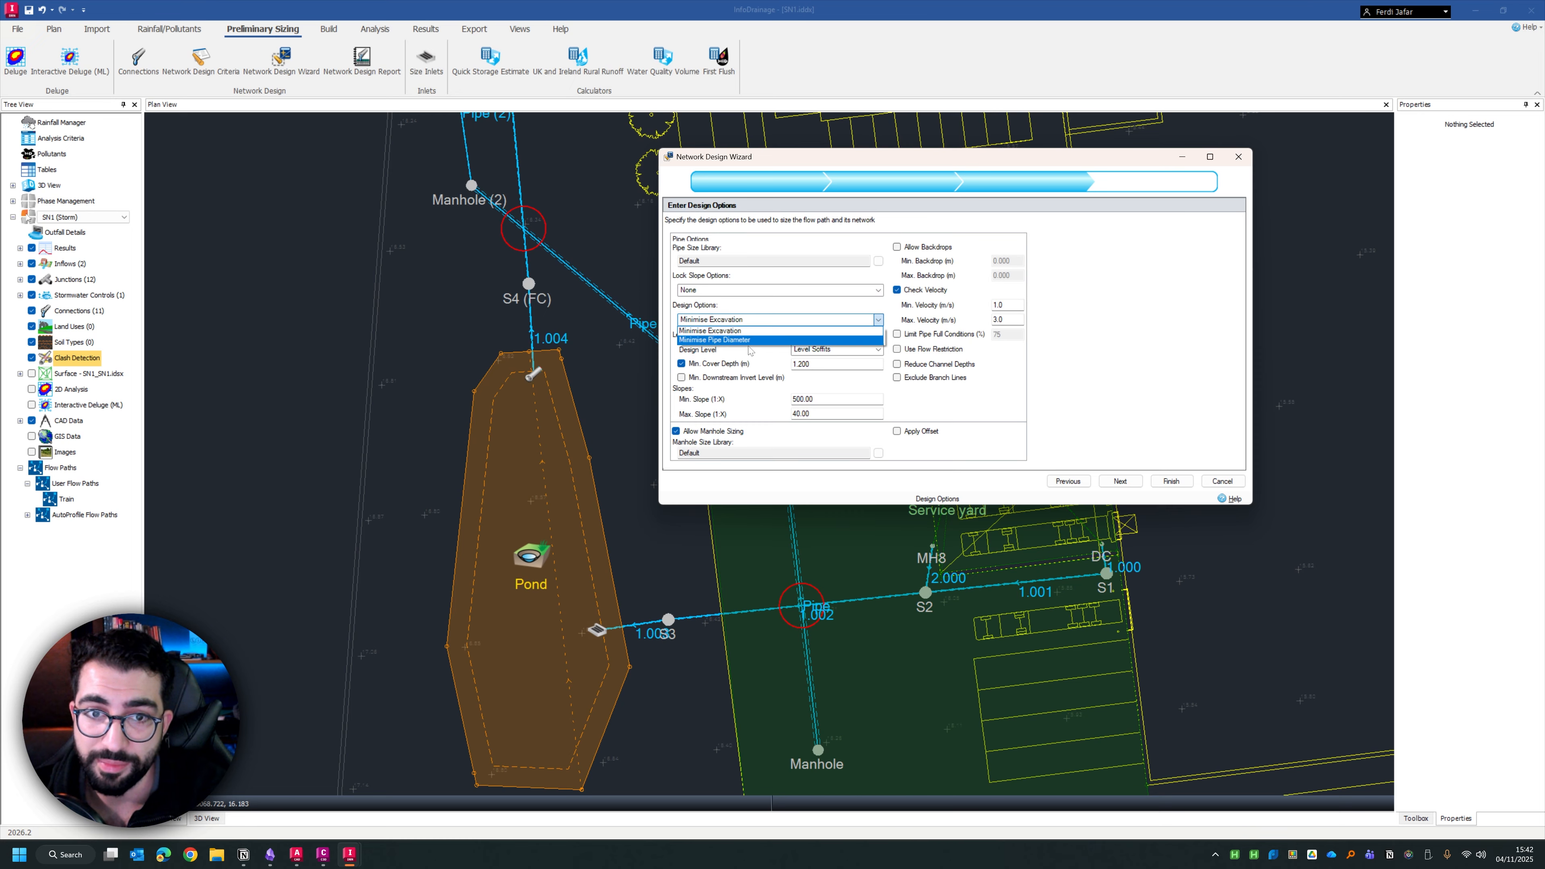
{"action": "left_click", "coordinate": [725, 330]}
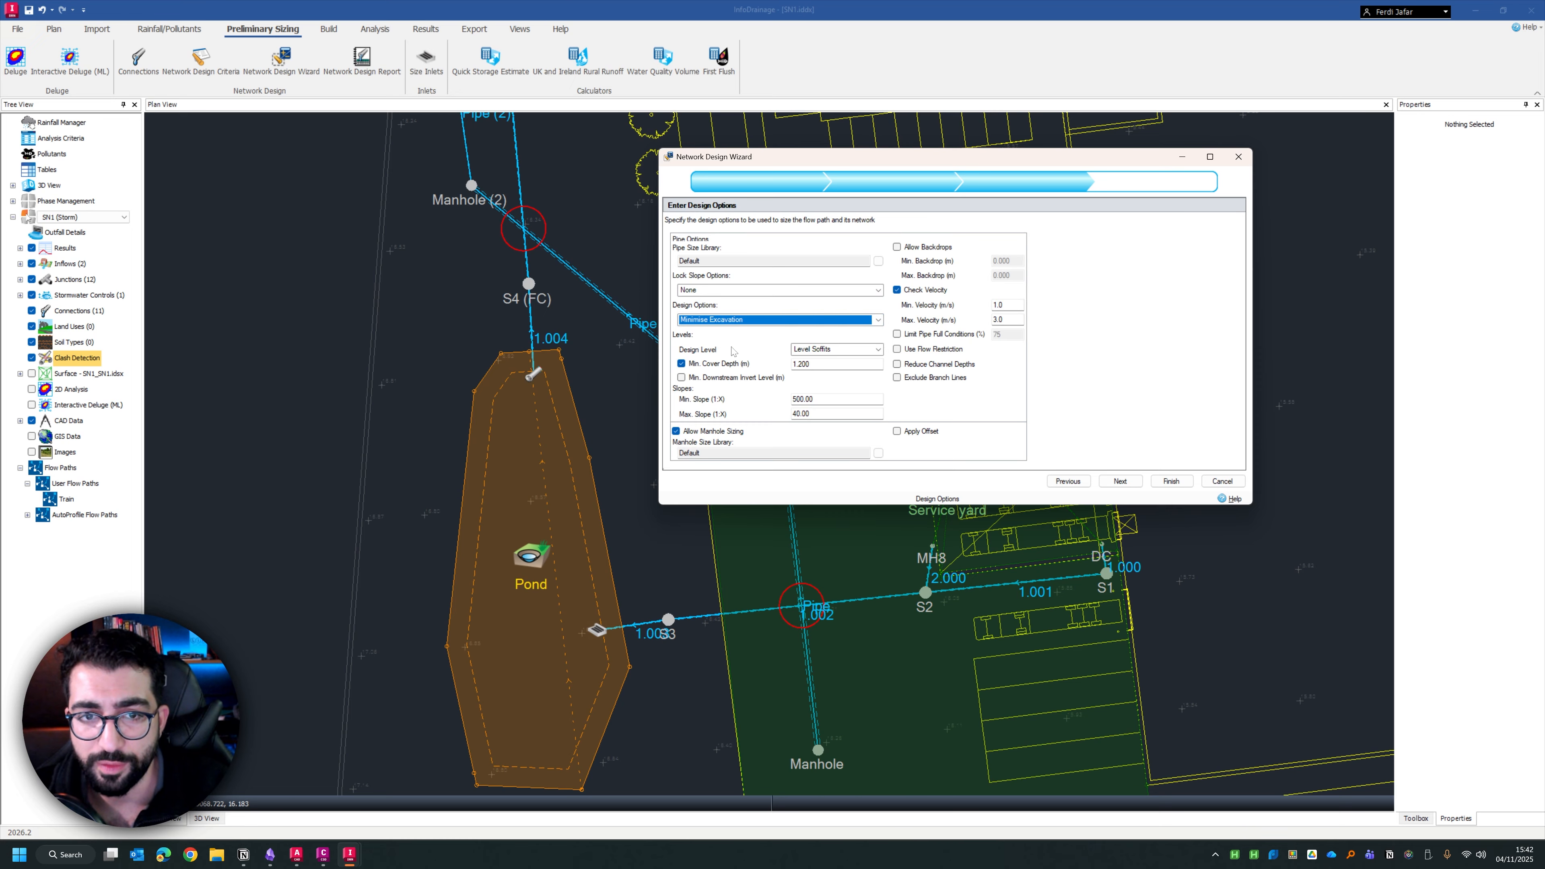
{"action": "left_click", "coordinate": [841, 351]}
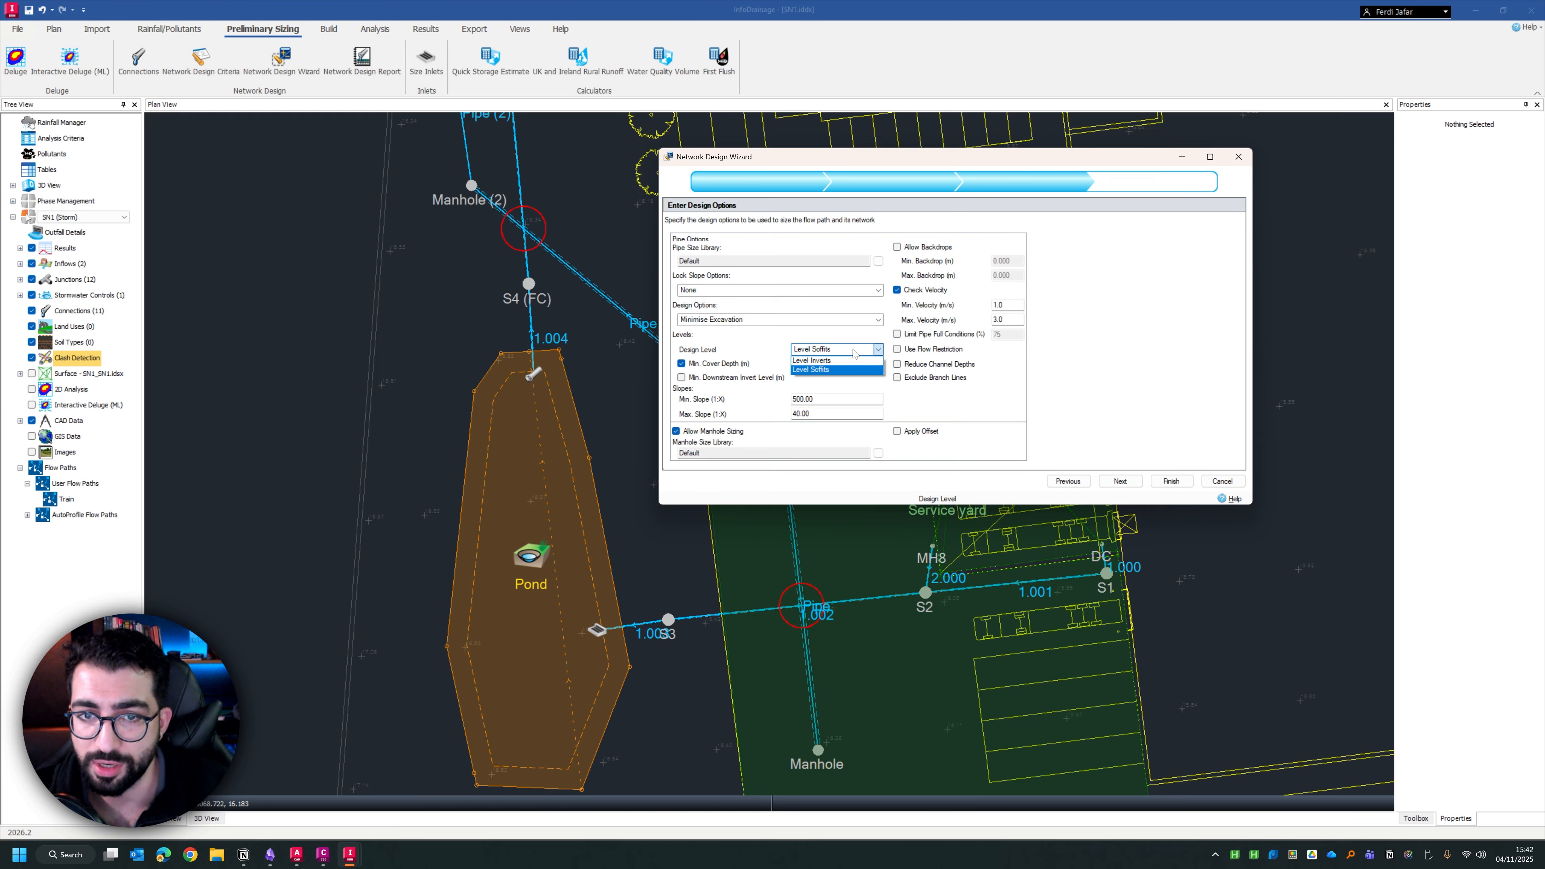
{"action": "left_click", "coordinate": [852, 353]}
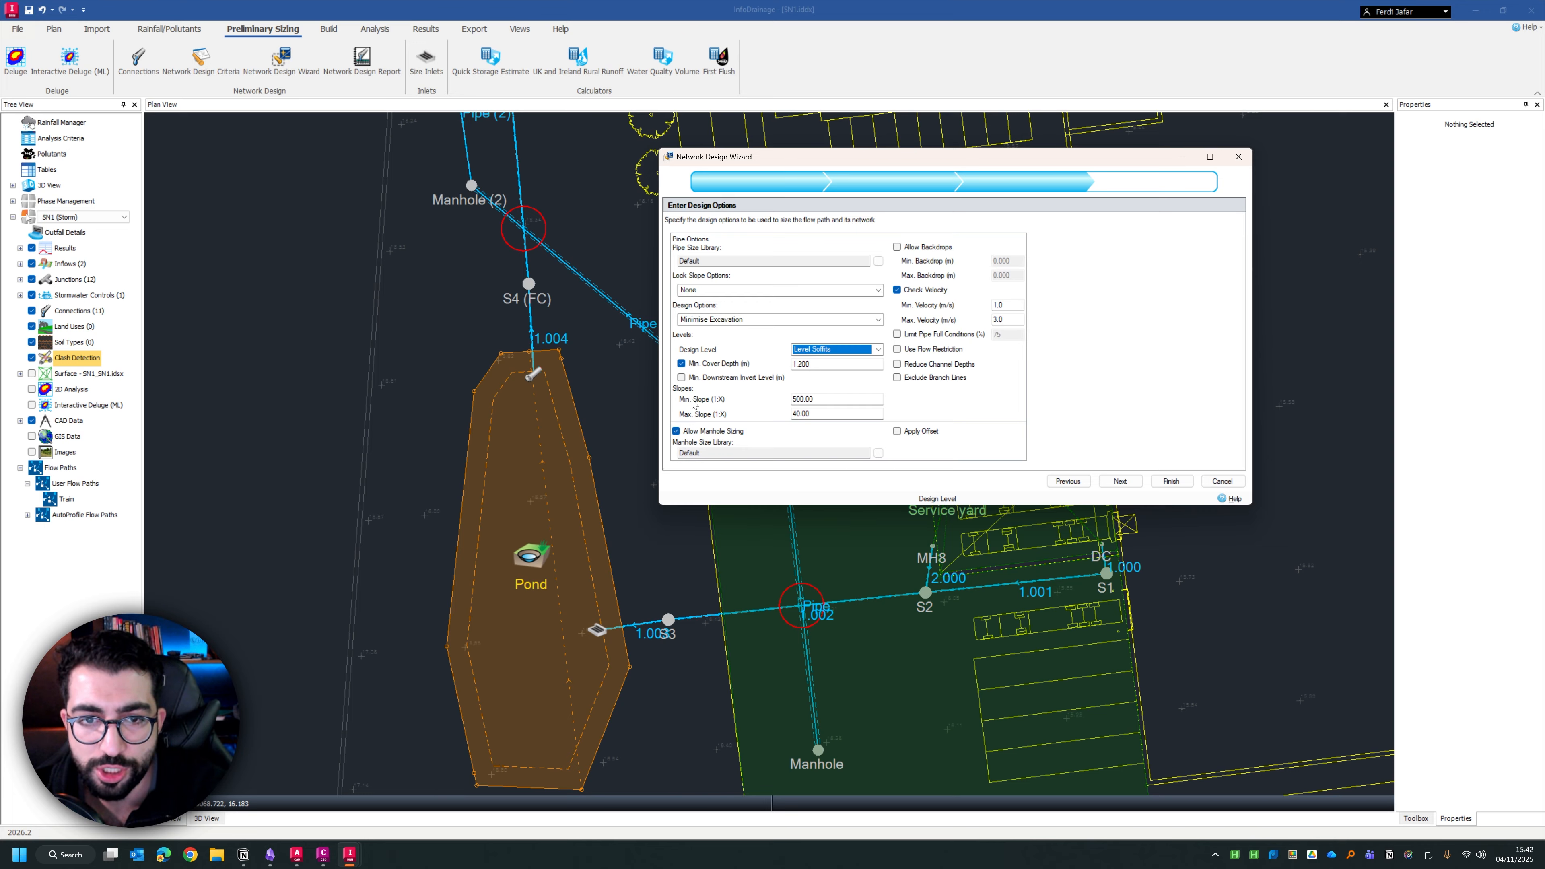
Set the maximum slope to 1:20 and the minimum slope to 1:350 in the design options
{"action": "left_click", "coordinate": [816, 413]}
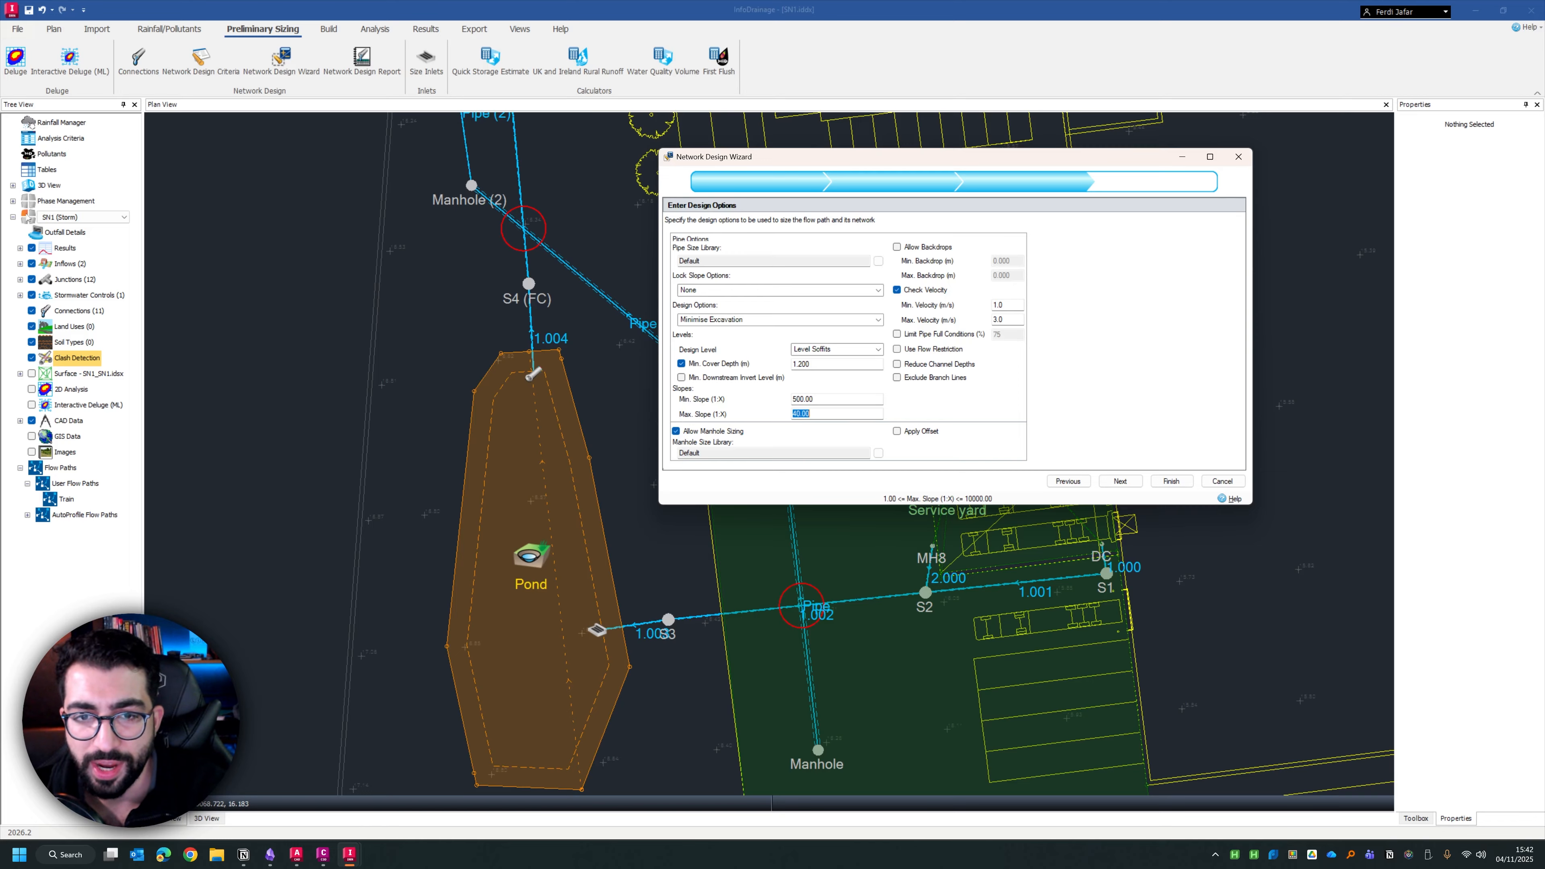
{"action": "type", "text": "20"}
{"action": "key", "text": "shift+Tab"}
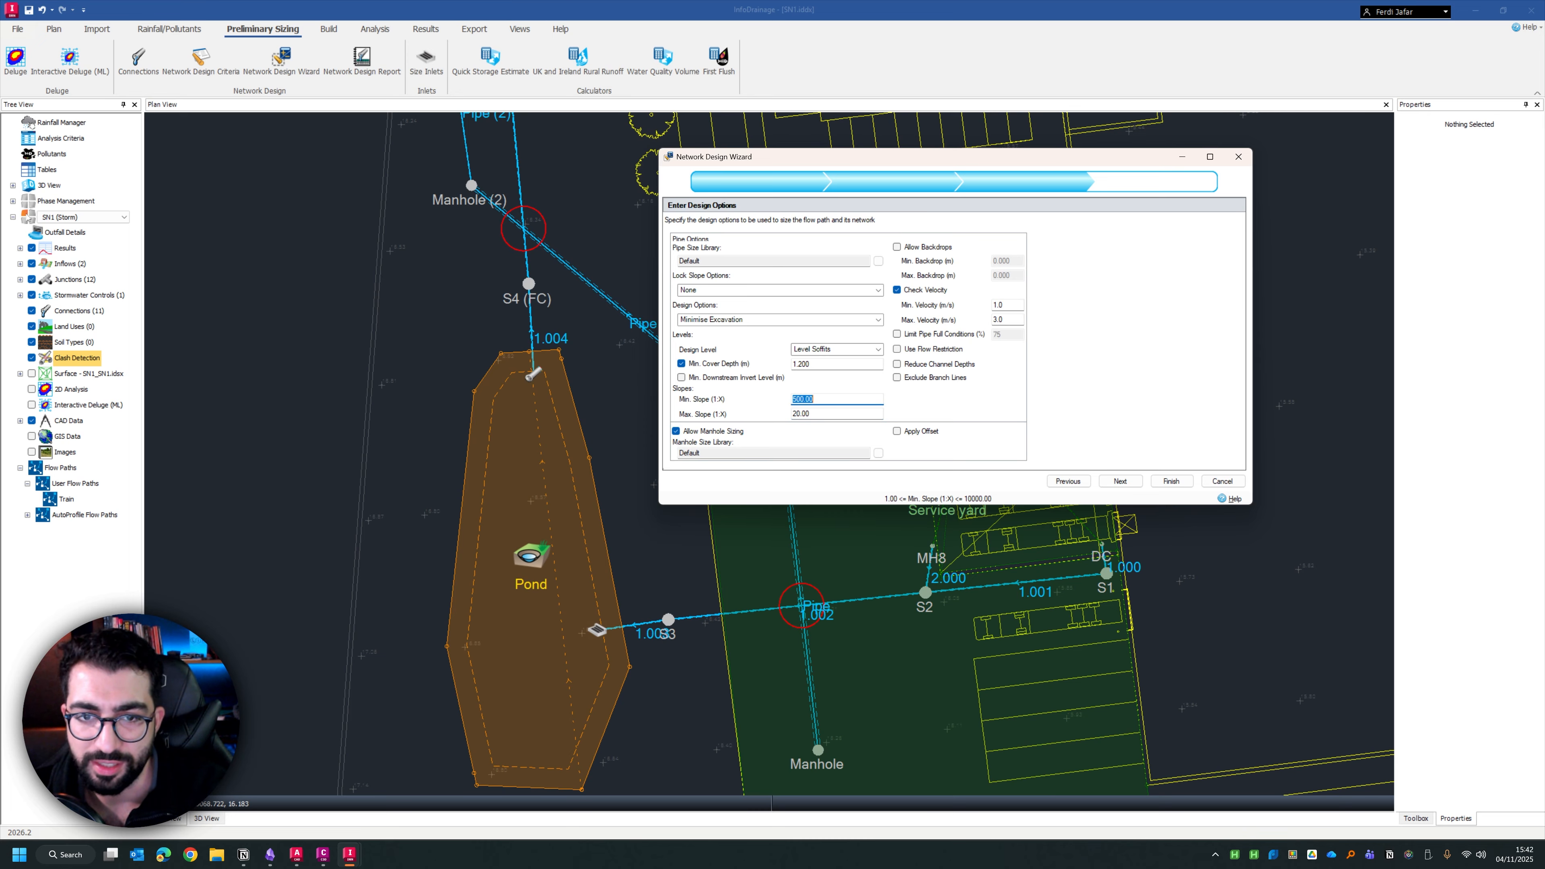
{"action": "type", "text": "350"}
{"action": "key", "text": "Tab"}
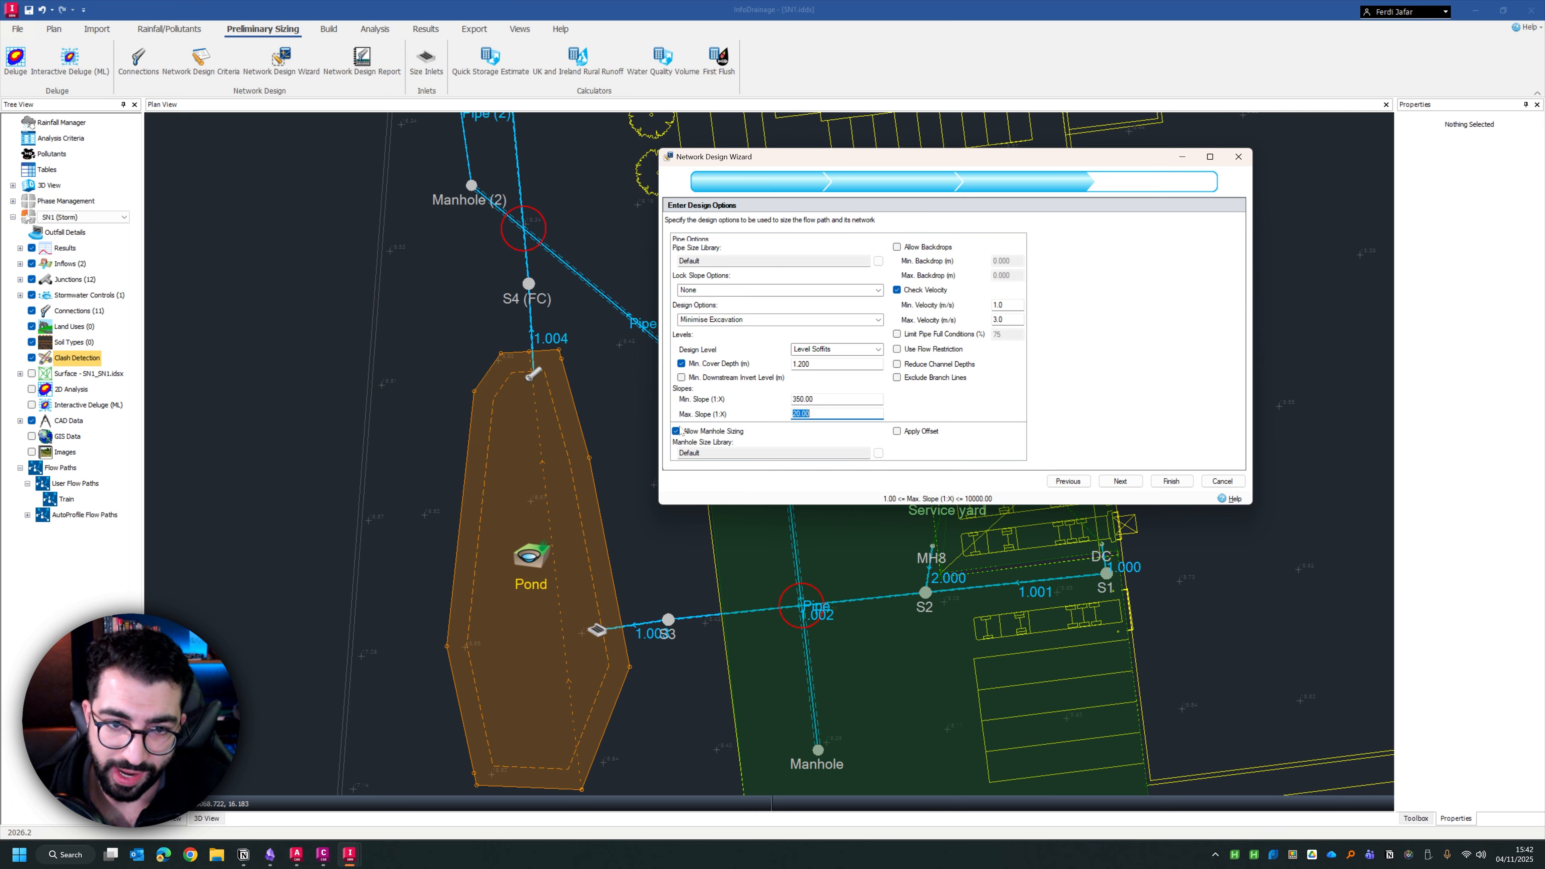
Review the default manhole size library's sizing by connection diameter and by depth, and accept it
{"action": "left_click", "coordinate": [878, 453]}
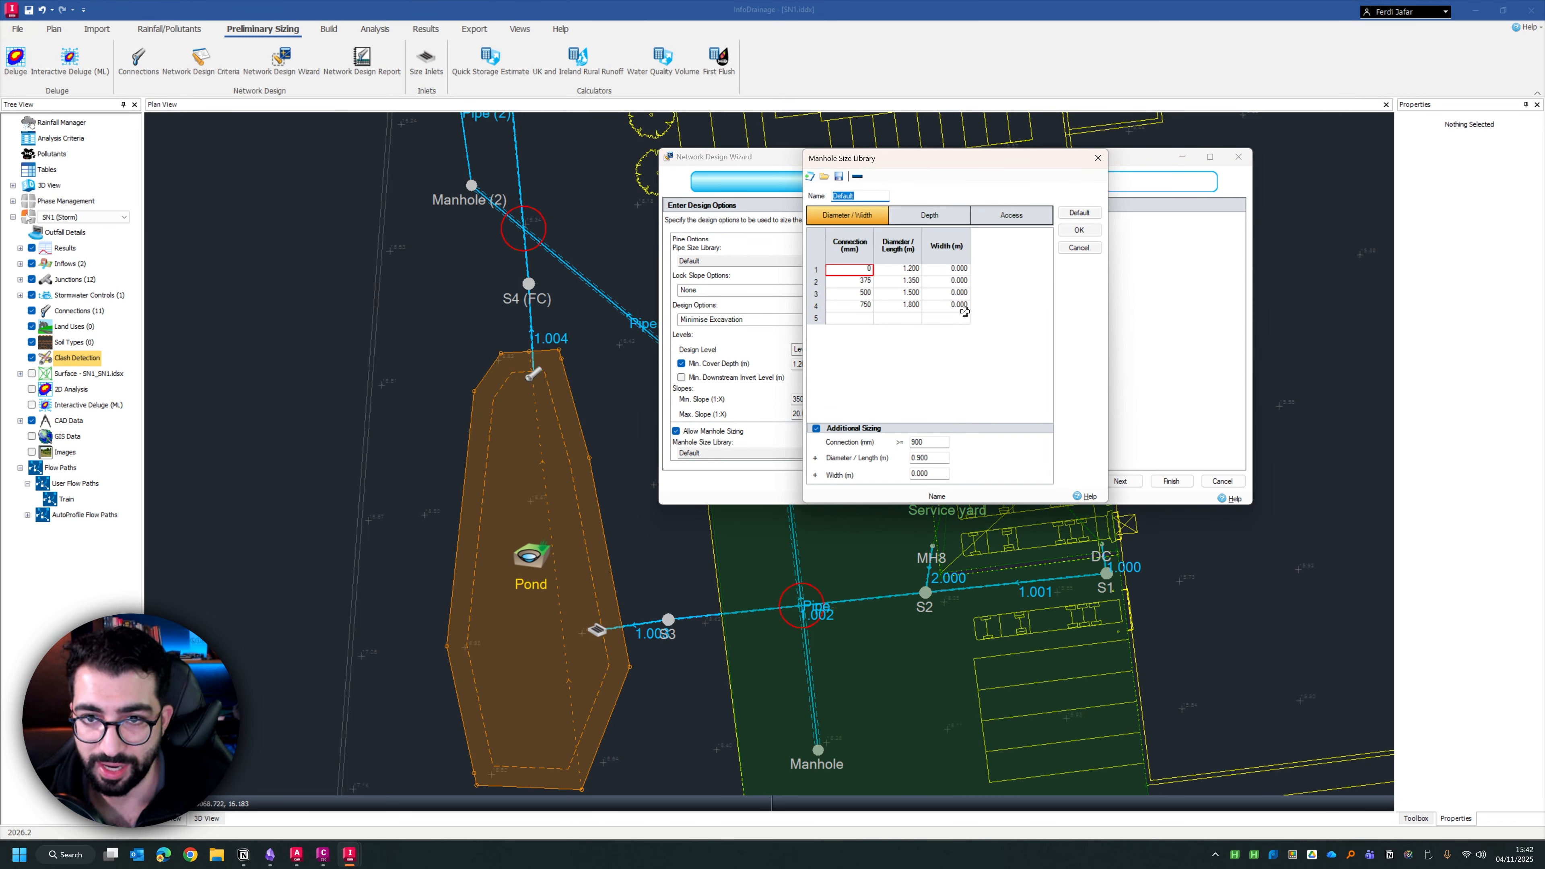
{"action": "left_click", "coordinate": [930, 215]}
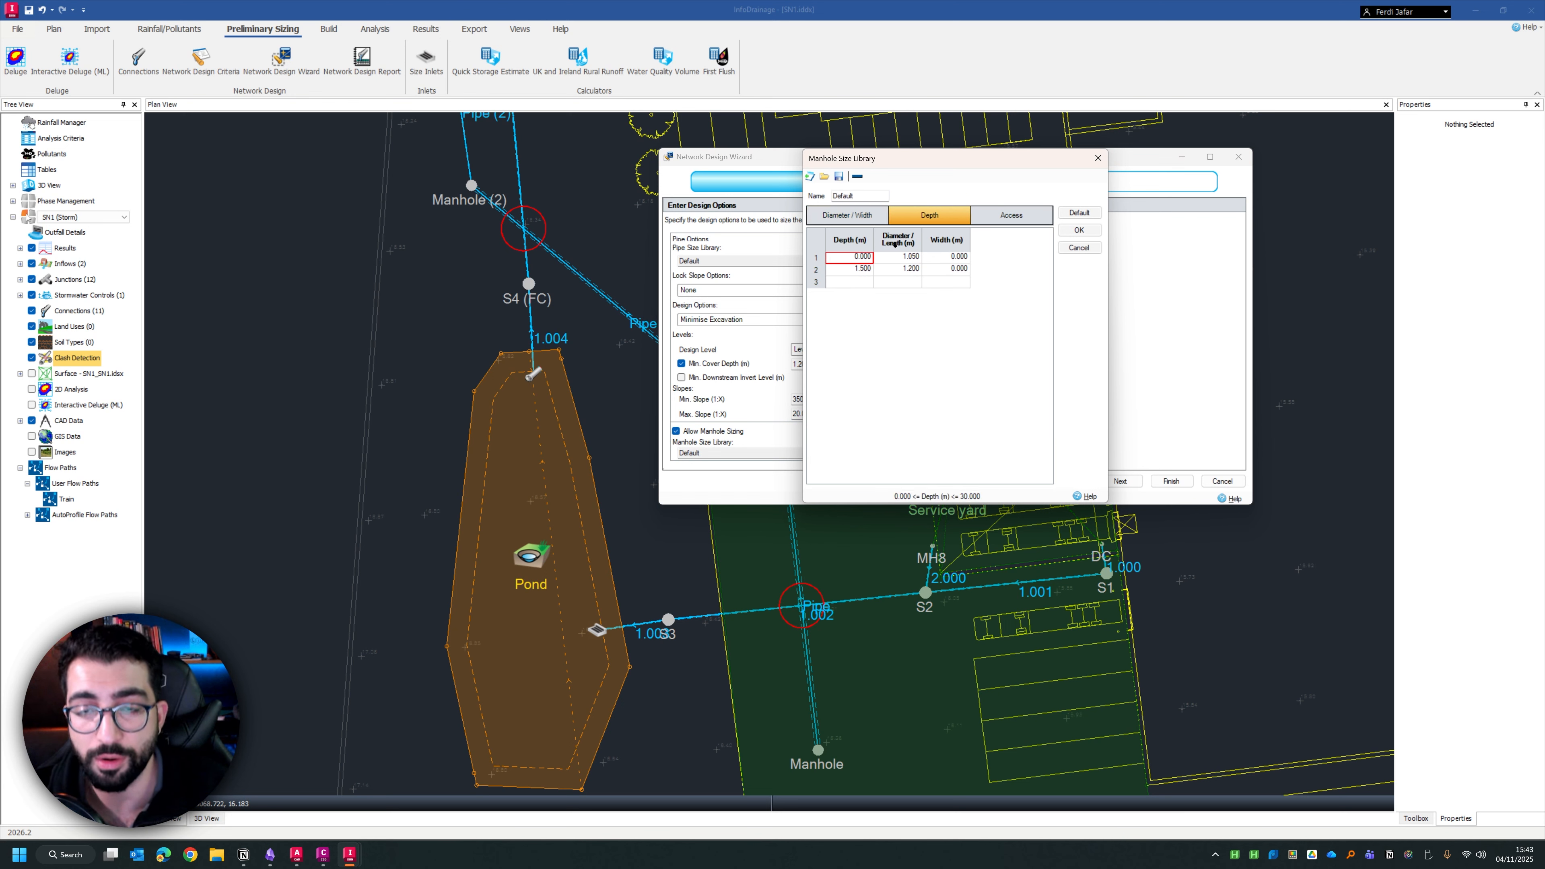
{"action": "left_click_drag", "start_coordinate": [926, 160], "coordinate": [912, 197]}
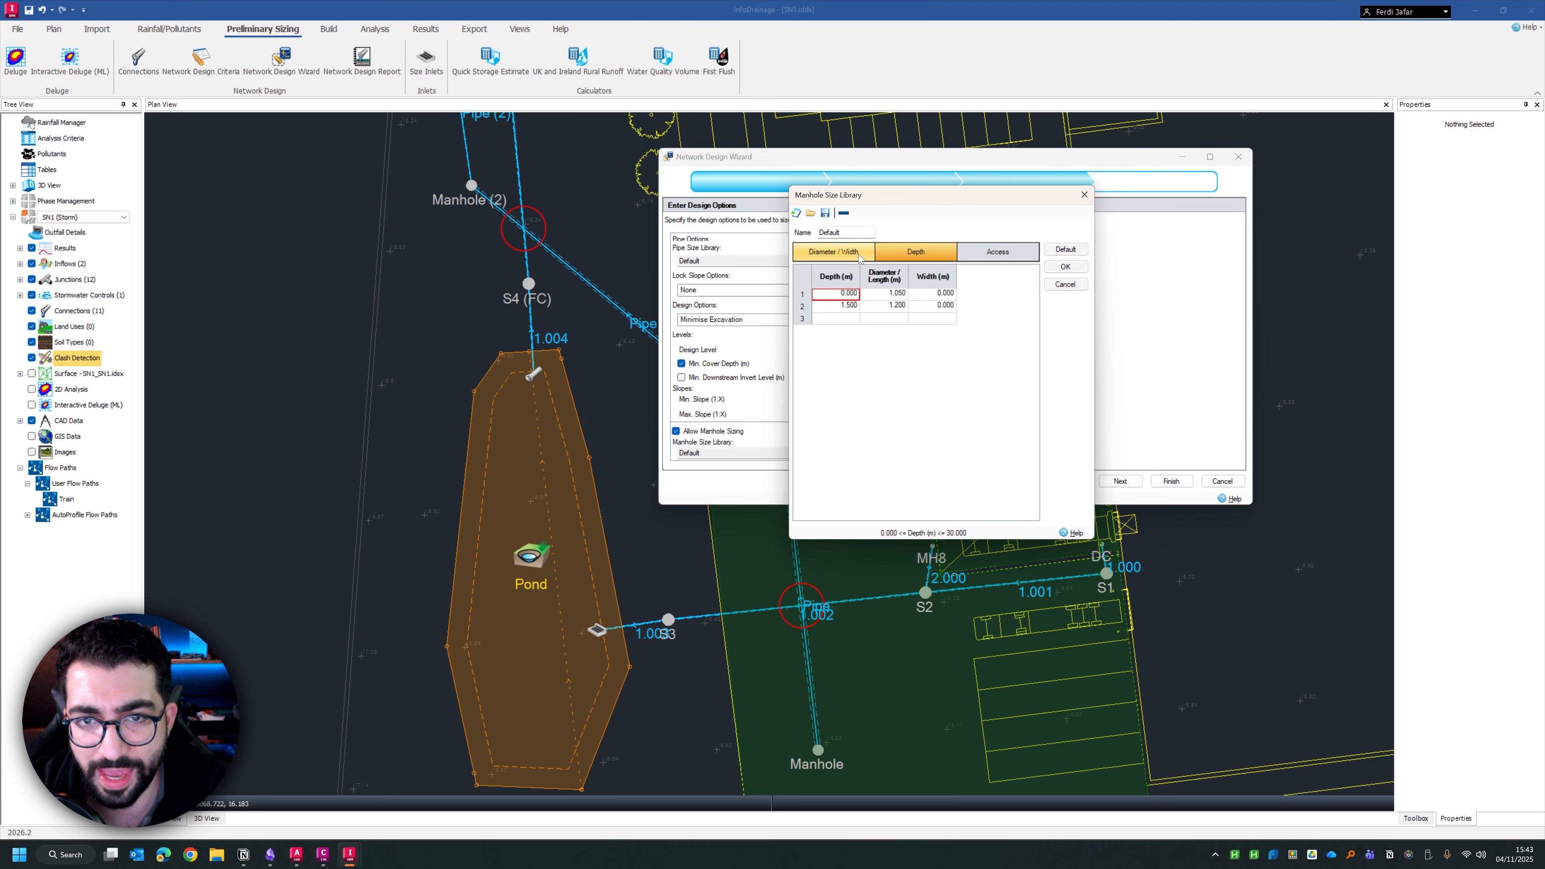
{"action": "left_click", "coordinate": [843, 260]}
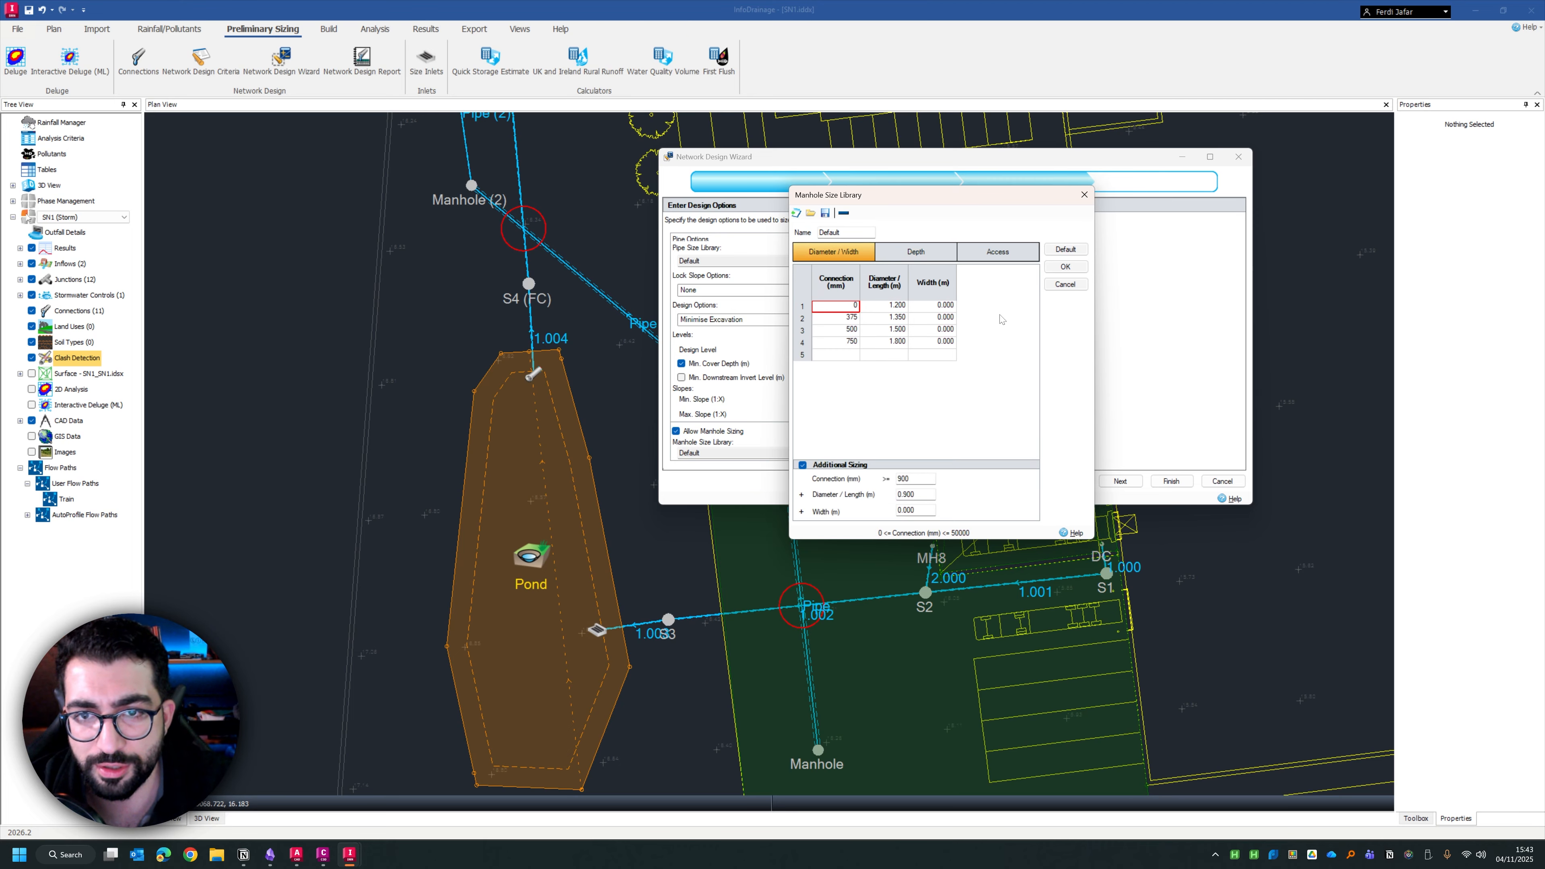
{"action": "left_click", "coordinate": [915, 253]}
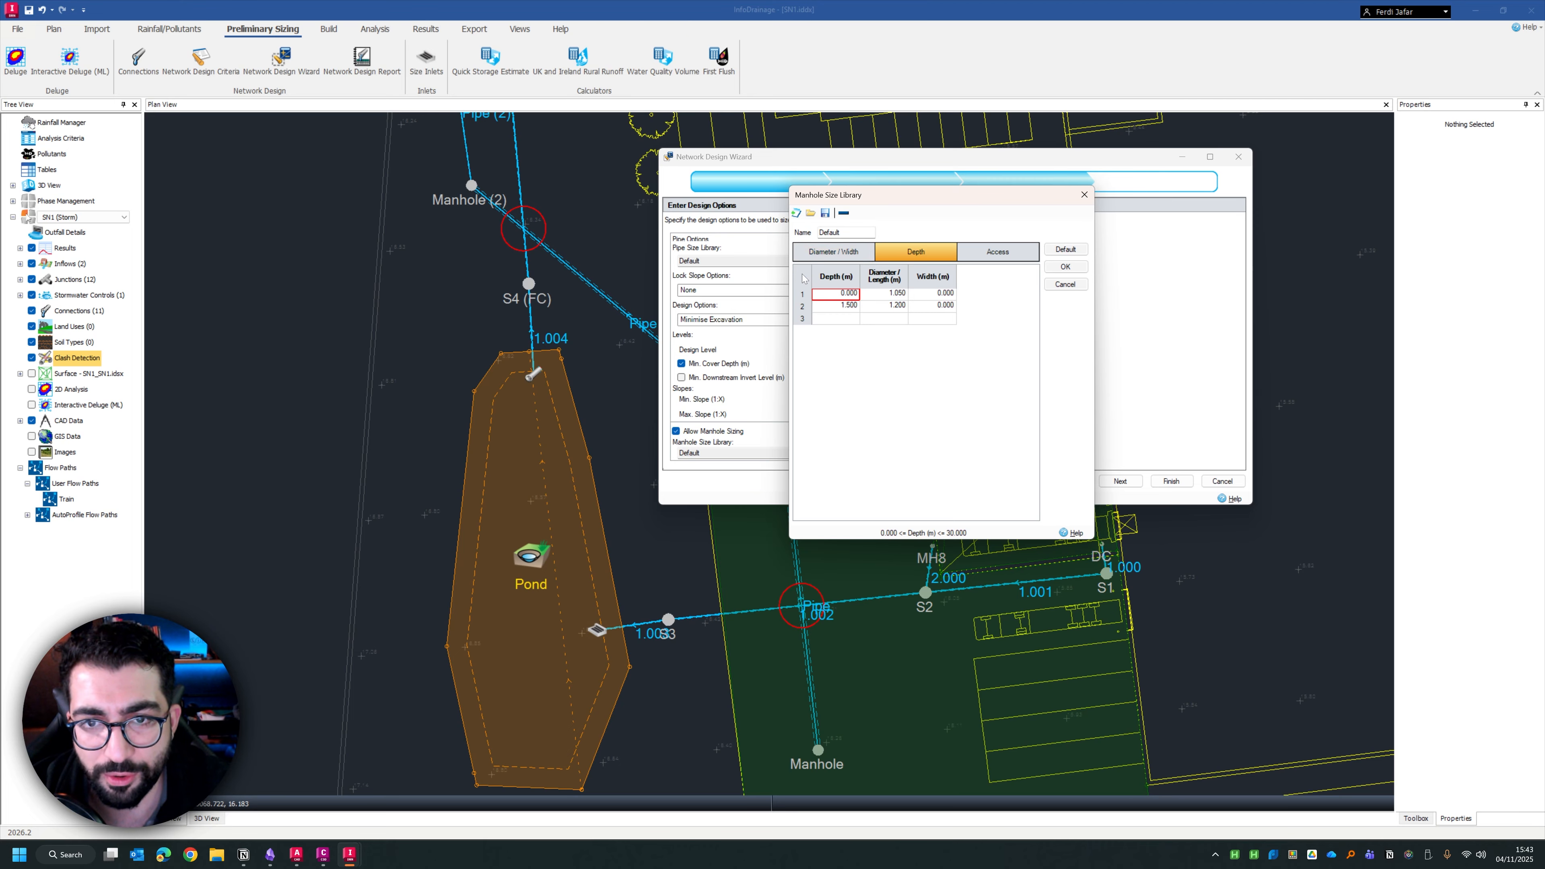
{"action": "left_click", "coordinate": [829, 254]}
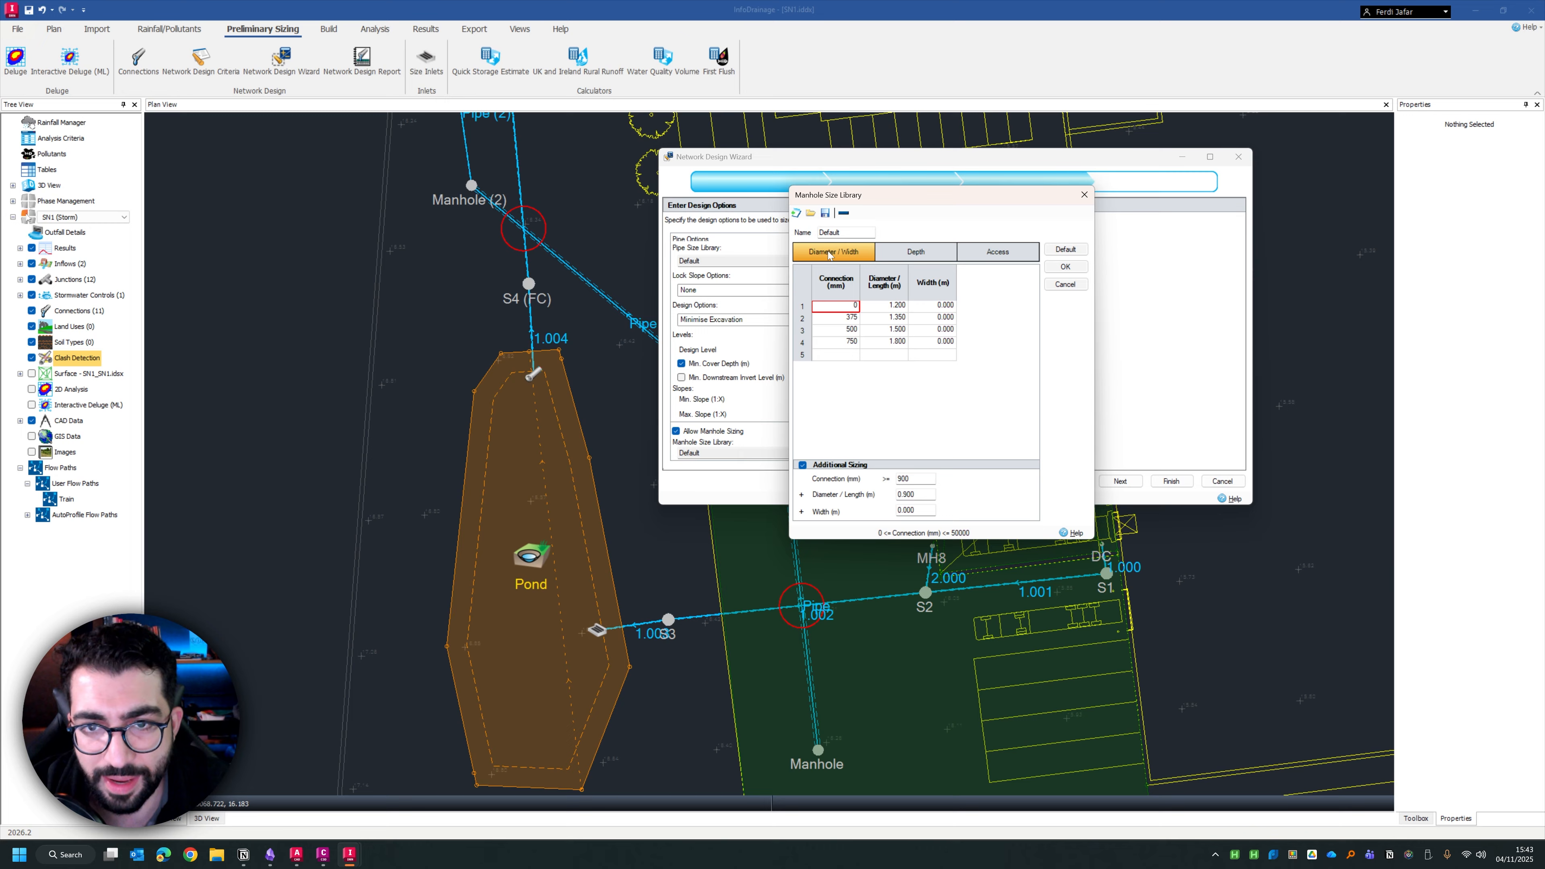
{"action": "left_click", "coordinate": [1081, 271]}
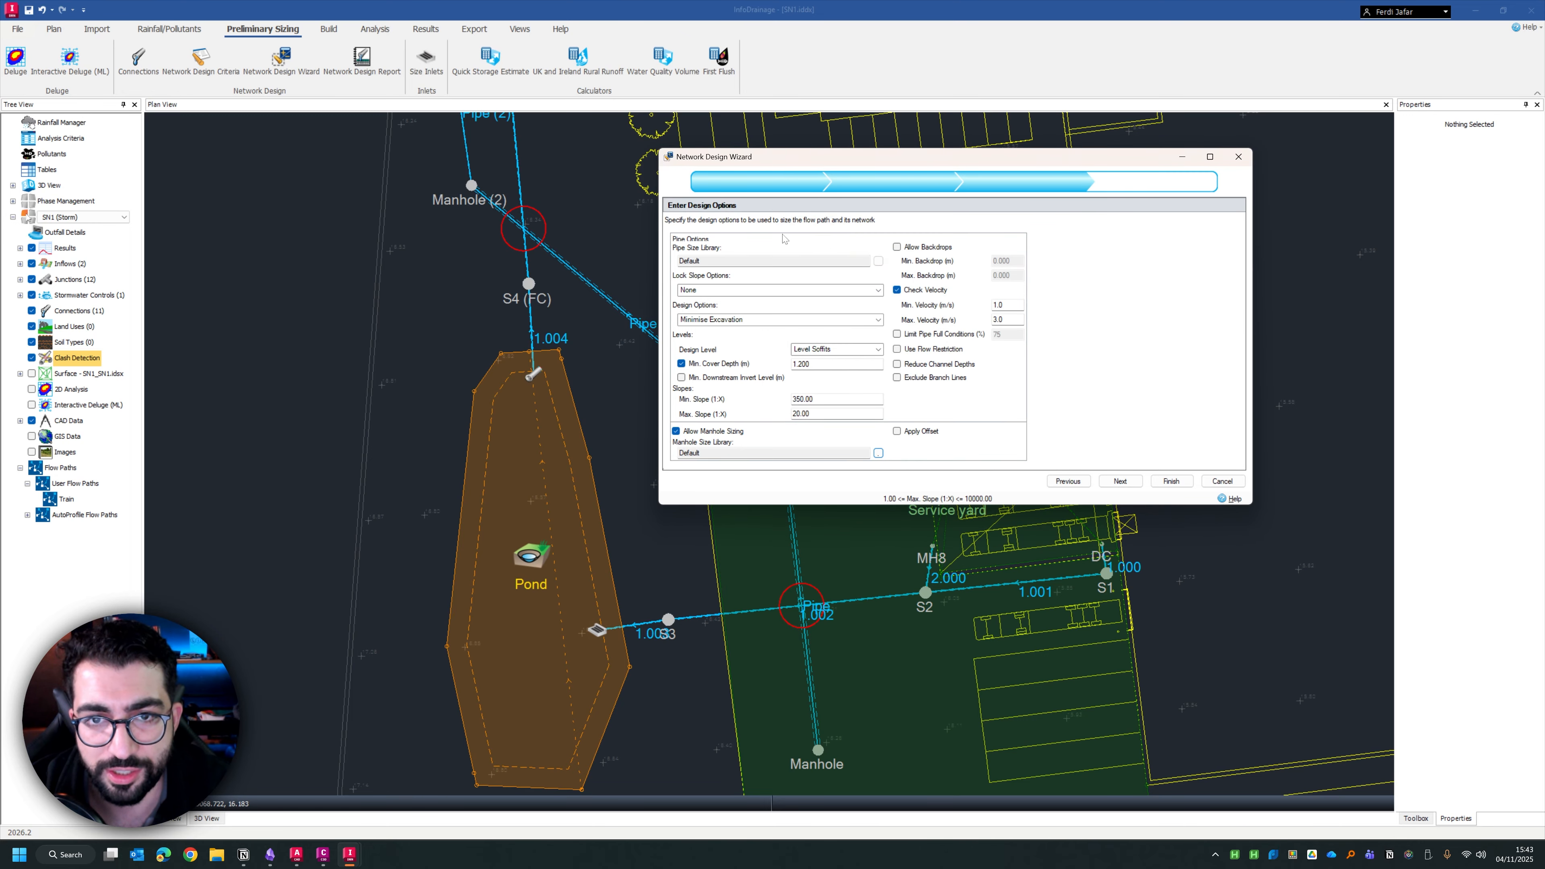
Run the network design, review the proposed pipe and manhole changes, accept them and close the design report
{"action": "left_click", "coordinate": [1119, 481]}
{"action": "mouse_move", "coordinate": [917, 321]}
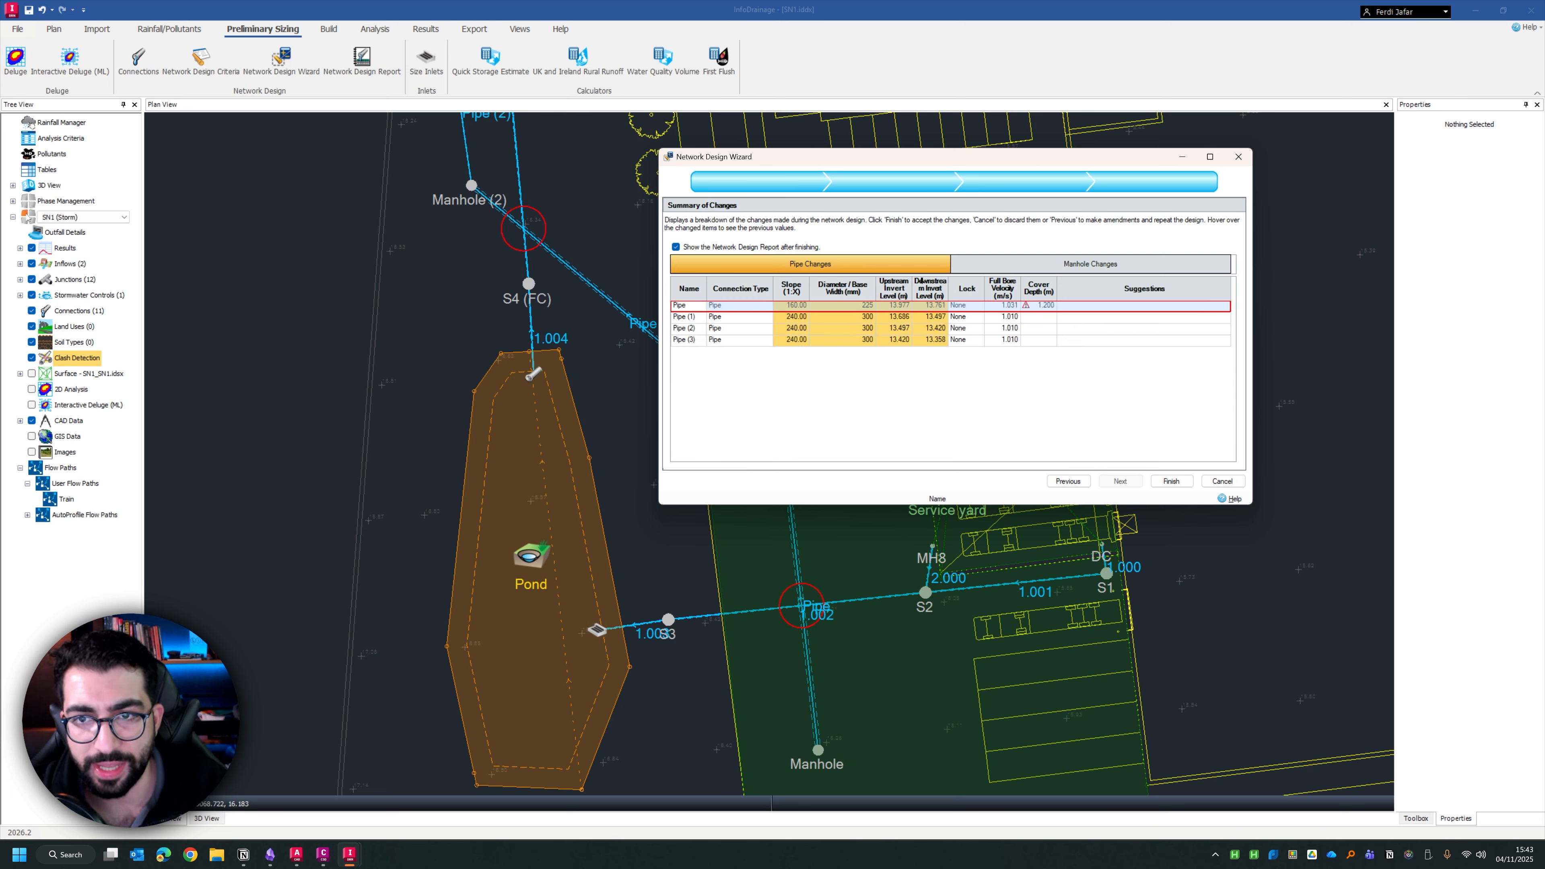
{"action": "left_click", "coordinate": [987, 265]}
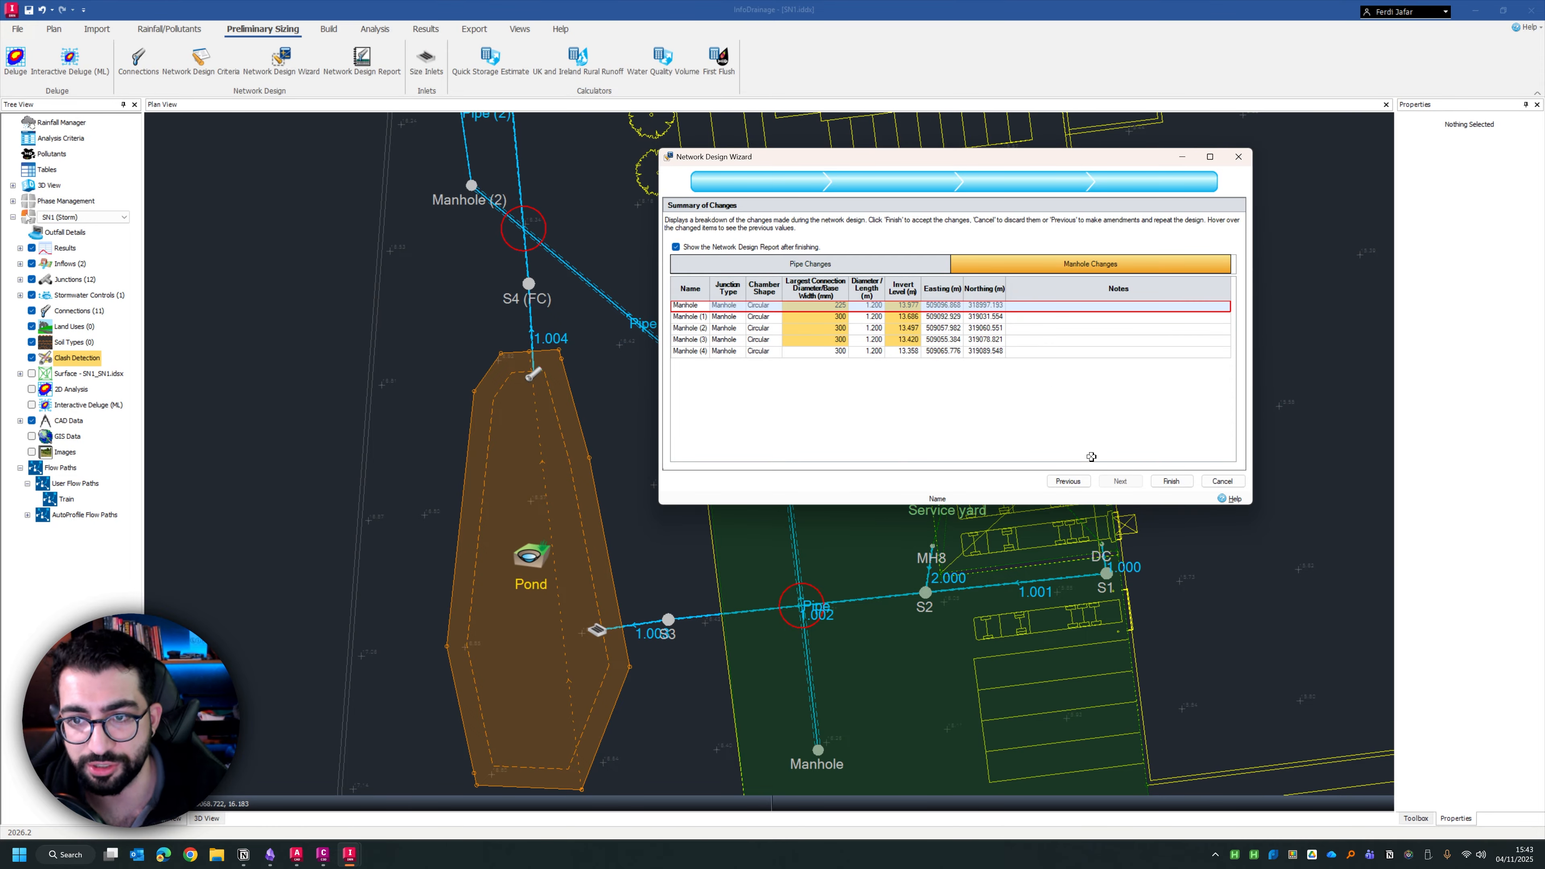
{"action": "left_click", "coordinate": [1170, 481]}
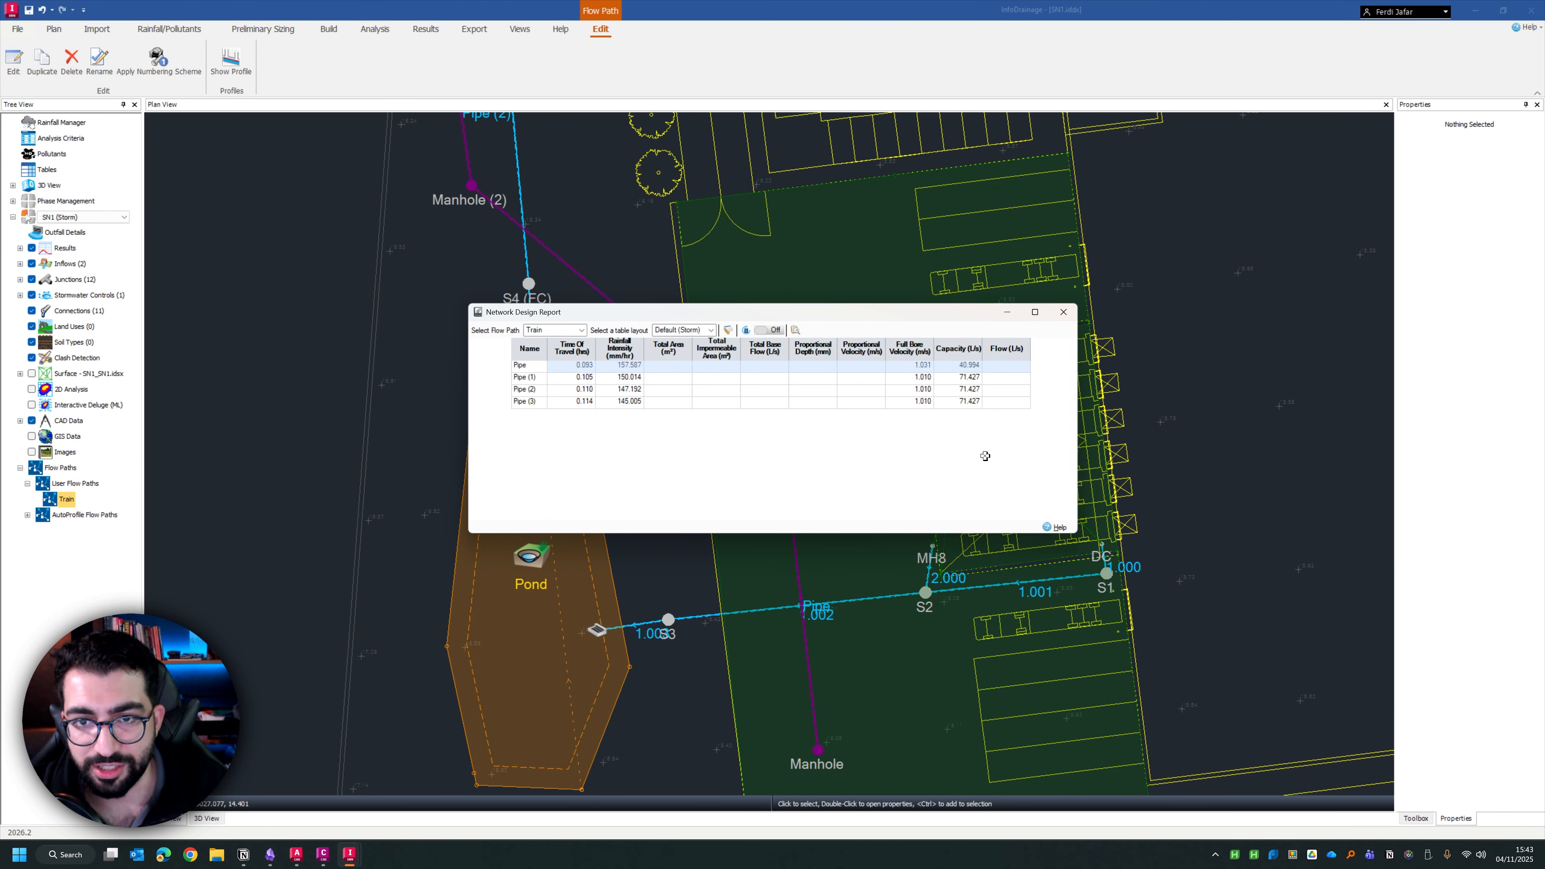
{"action": "left_click", "coordinate": [1063, 311]}
Reopen the clash detection results beside the network and go to each listed pipe clash in the plan
{"action": "left_click_drag", "start_coordinate": [842, 453], "coordinate": [726, 365]}
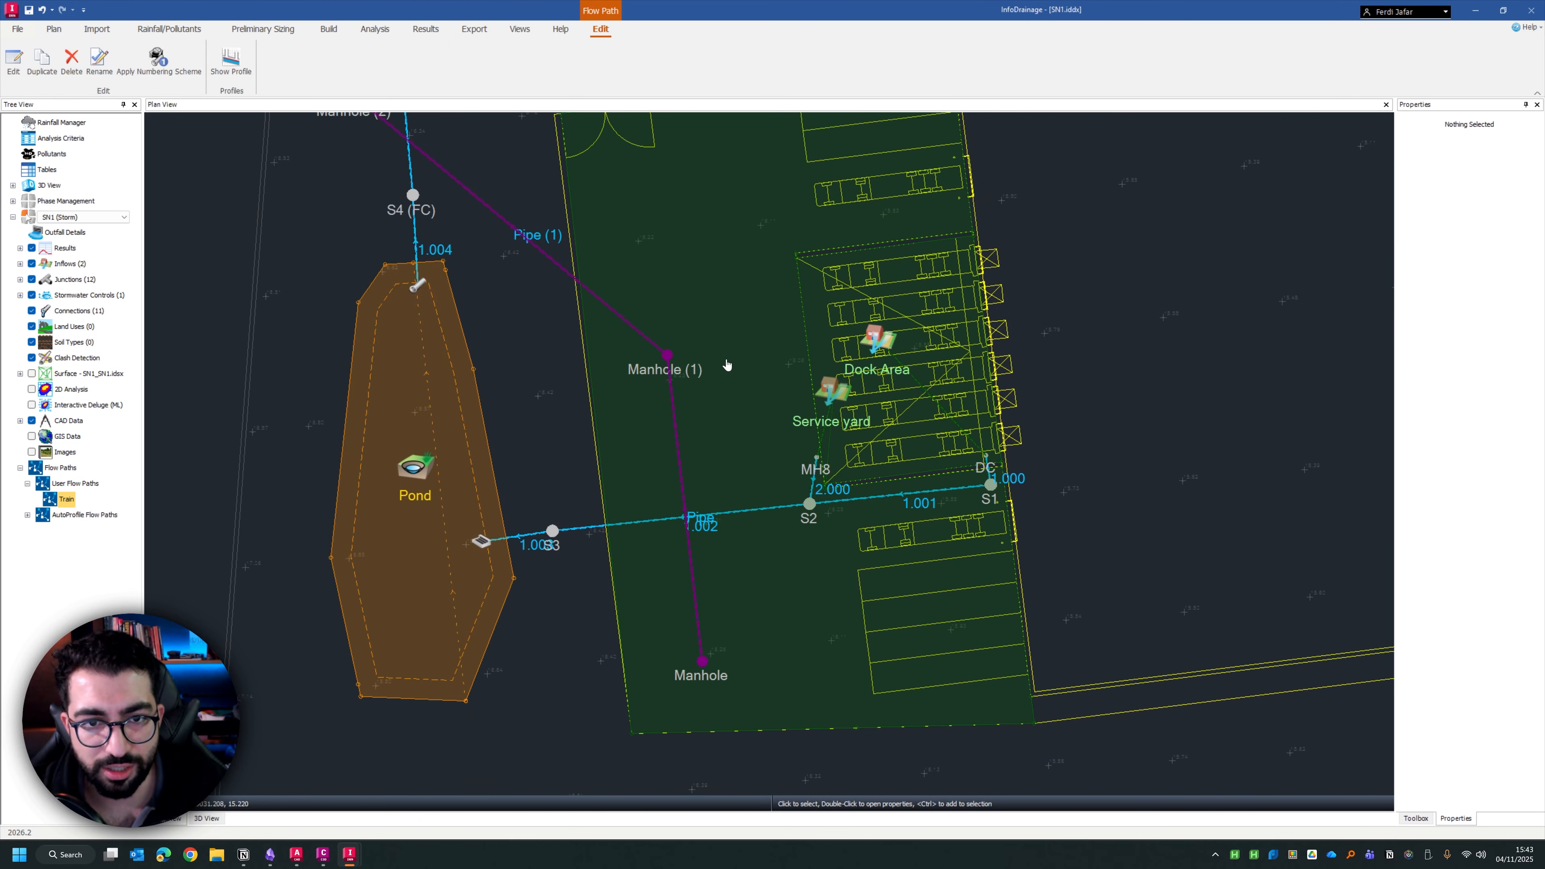
{"action": "scroll", "coordinate": [629, 406], "scroll_direction": "up", "scroll_amount": 1}
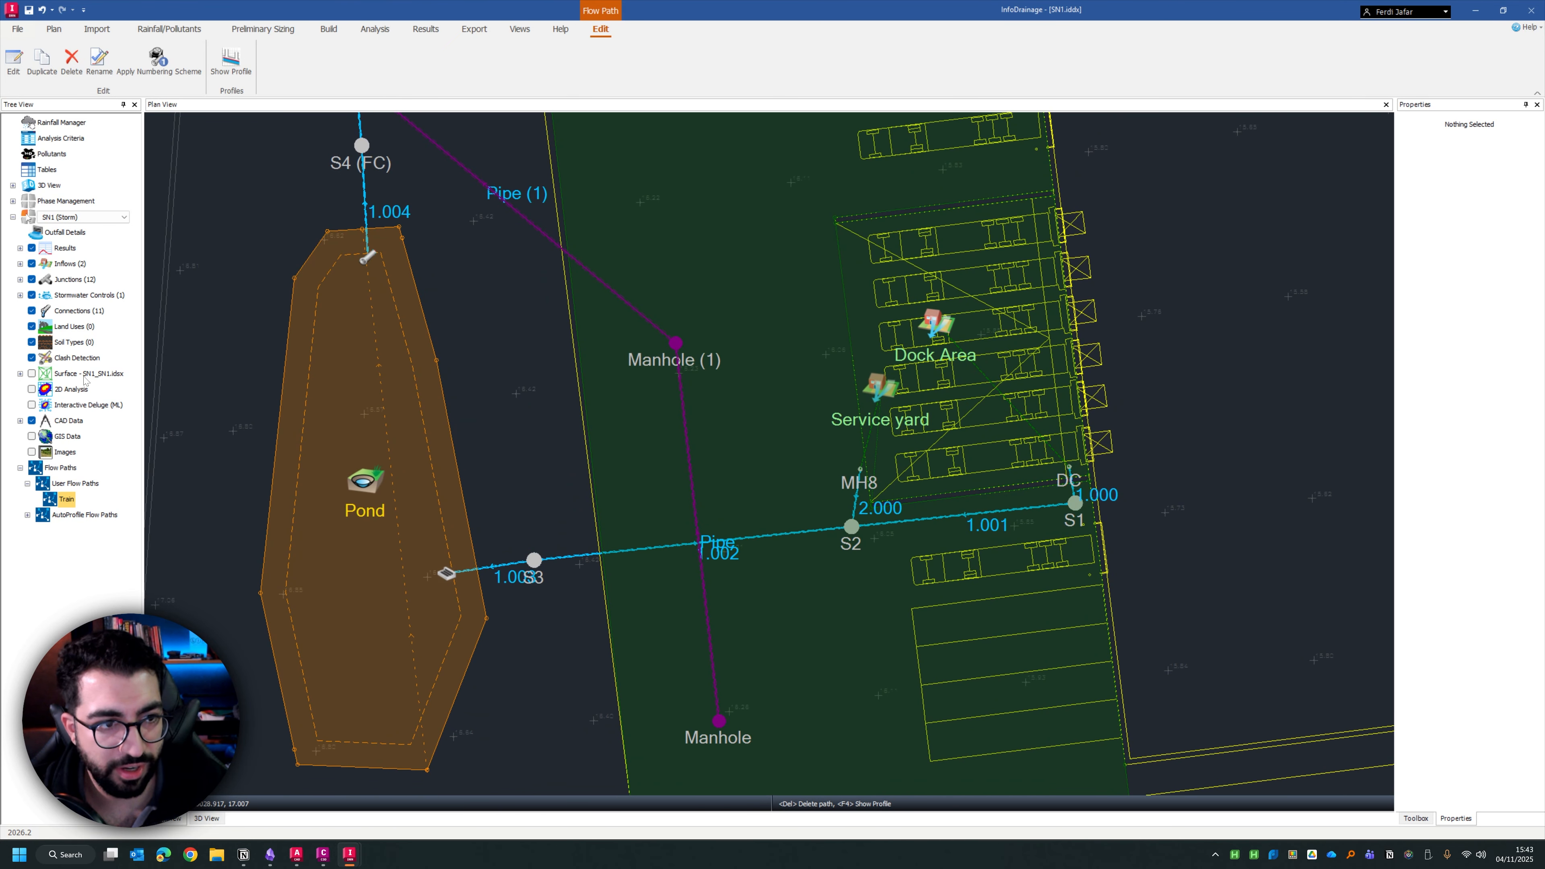
{"action": "double_click", "coordinate": [76, 359]}
{"action": "left_click_drag", "start_coordinate": [753, 285], "coordinate": [1047, 150]}
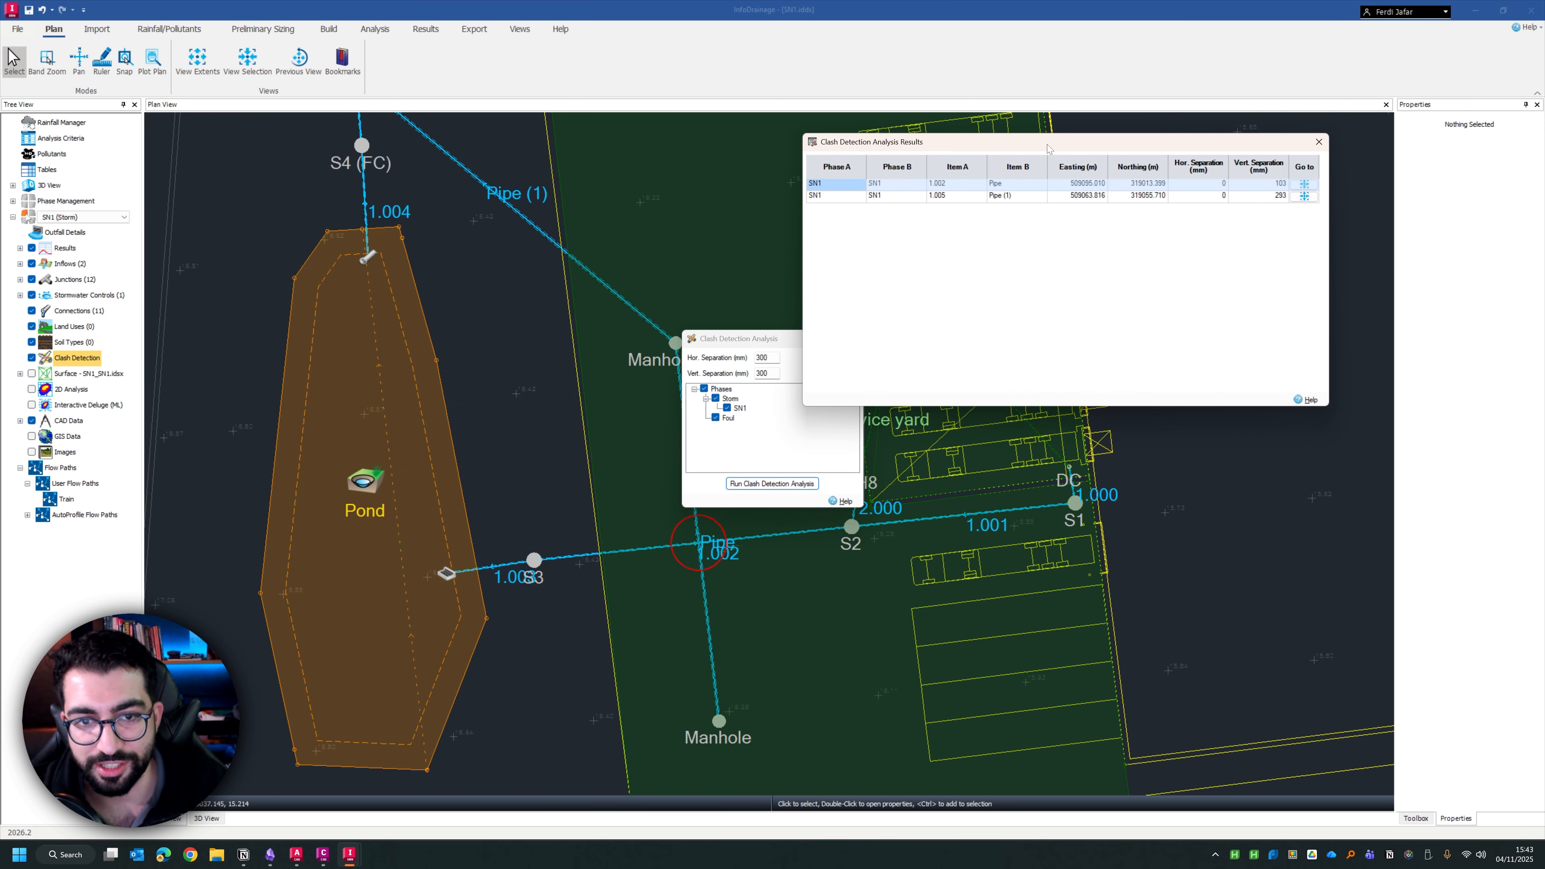
{"action": "left_click", "coordinate": [1303, 184]}
{"action": "left_click", "coordinate": [1303, 196]}
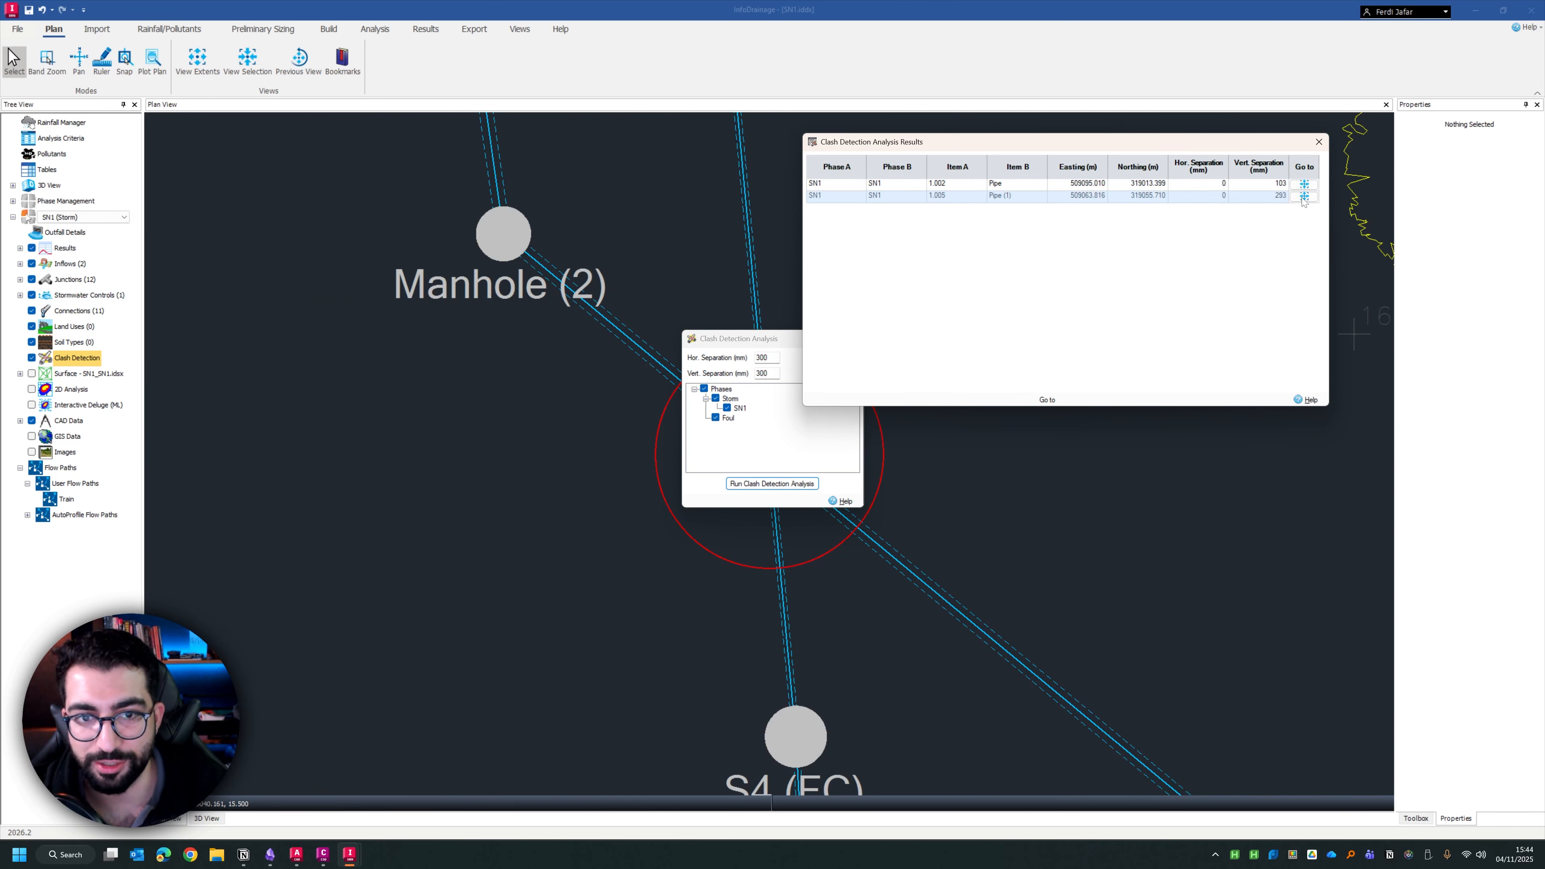
{"action": "scroll", "coordinate": [458, 447], "scroll_direction": "down", "scroll_amount": 3}
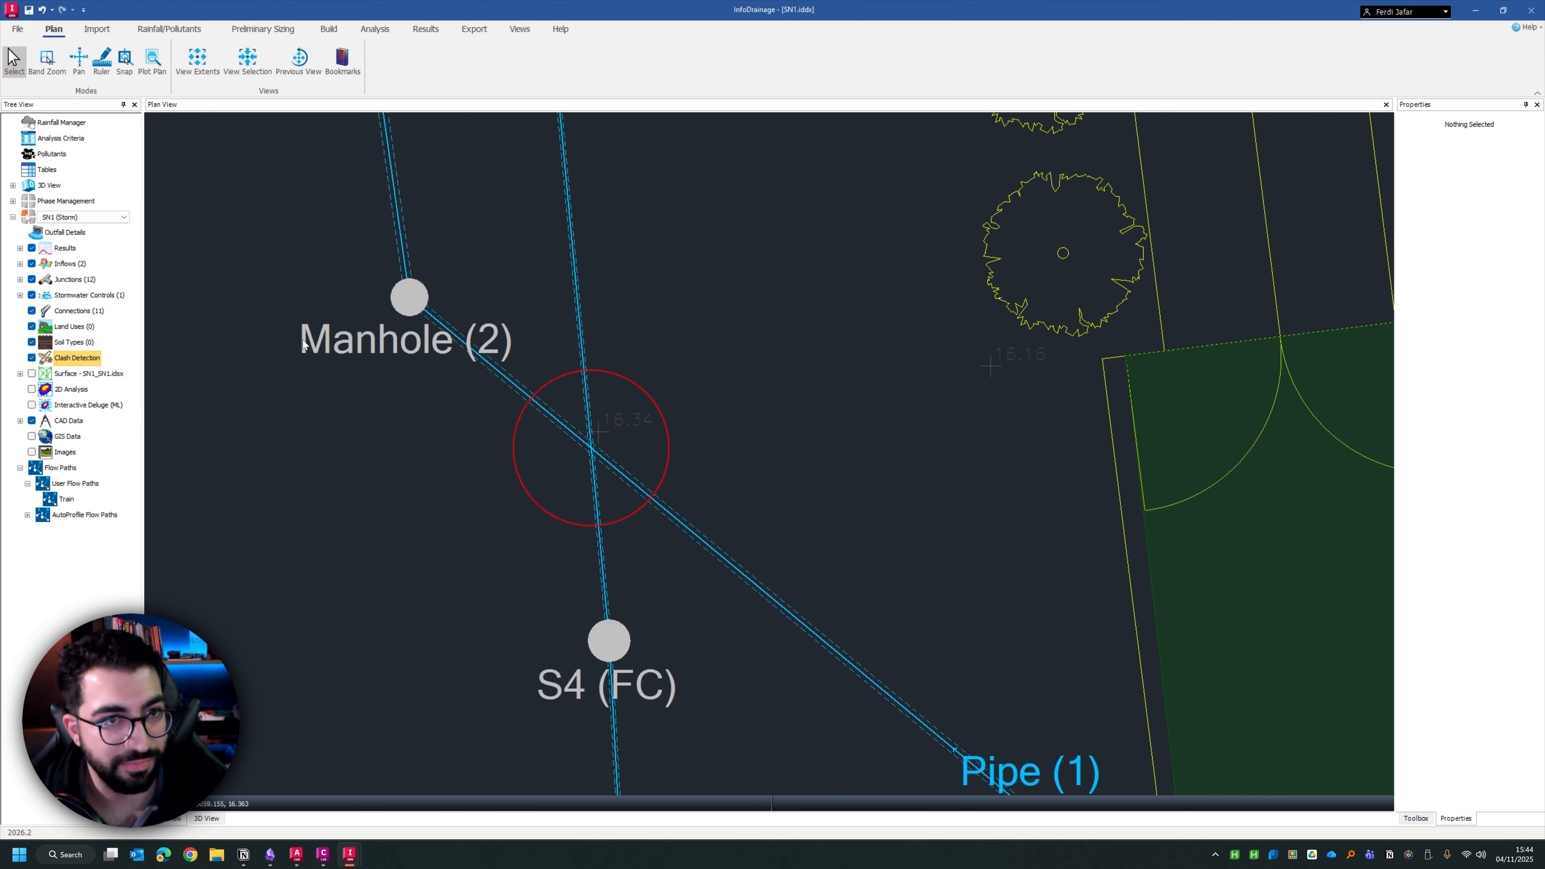
{"action": "left_click", "coordinate": [520, 28]}
{"action": "left_click", "coordinate": [560, 29]}
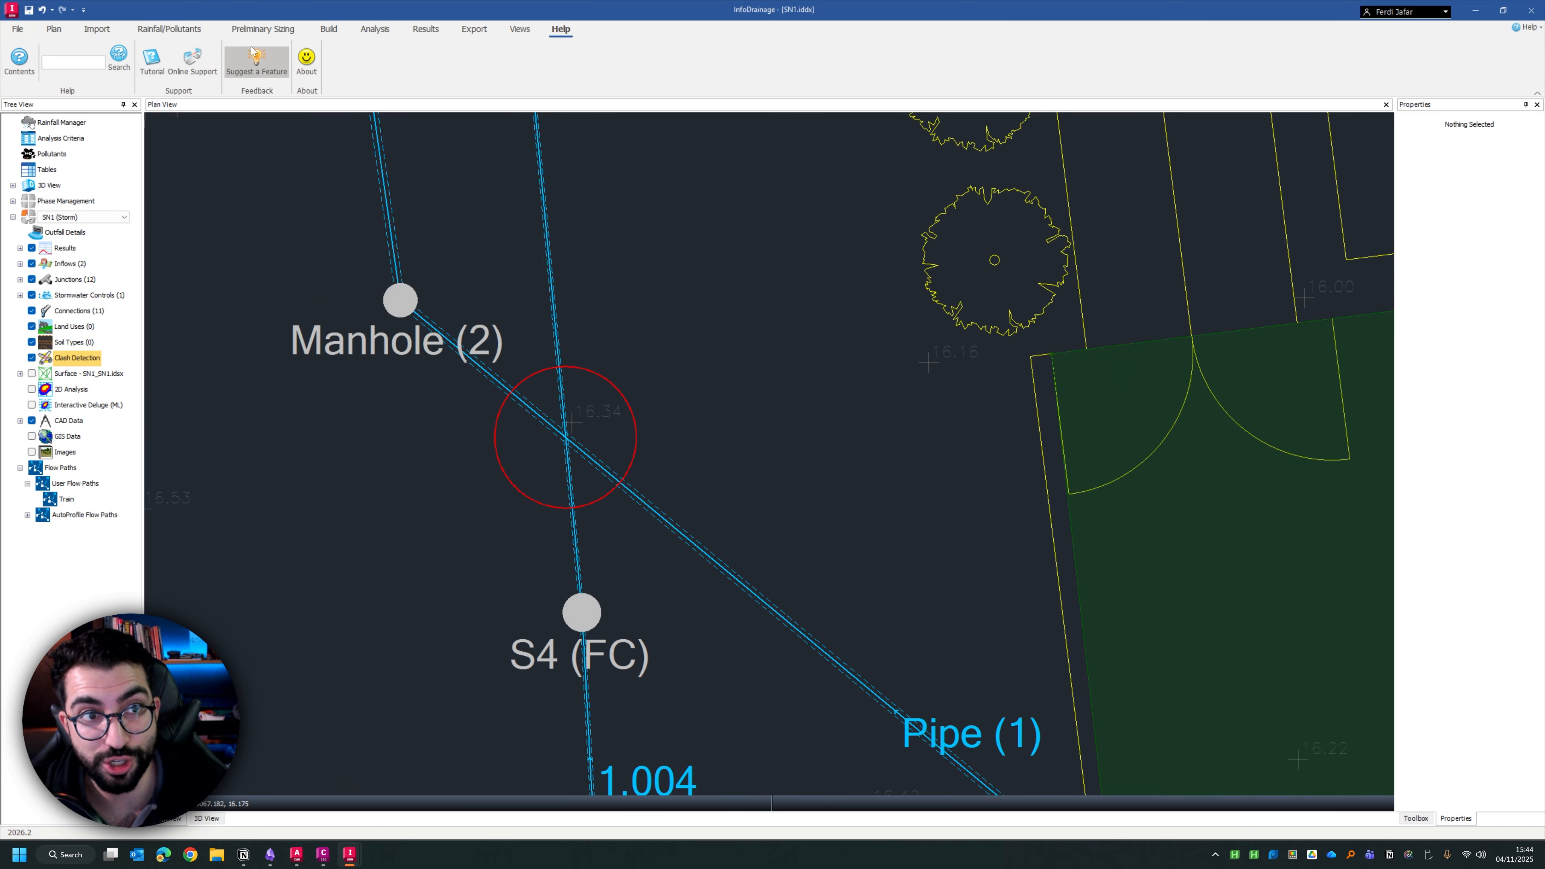
{"action": "scroll", "coordinate": [518, 459], "scroll_direction": "down", "scroll_amount": 2}
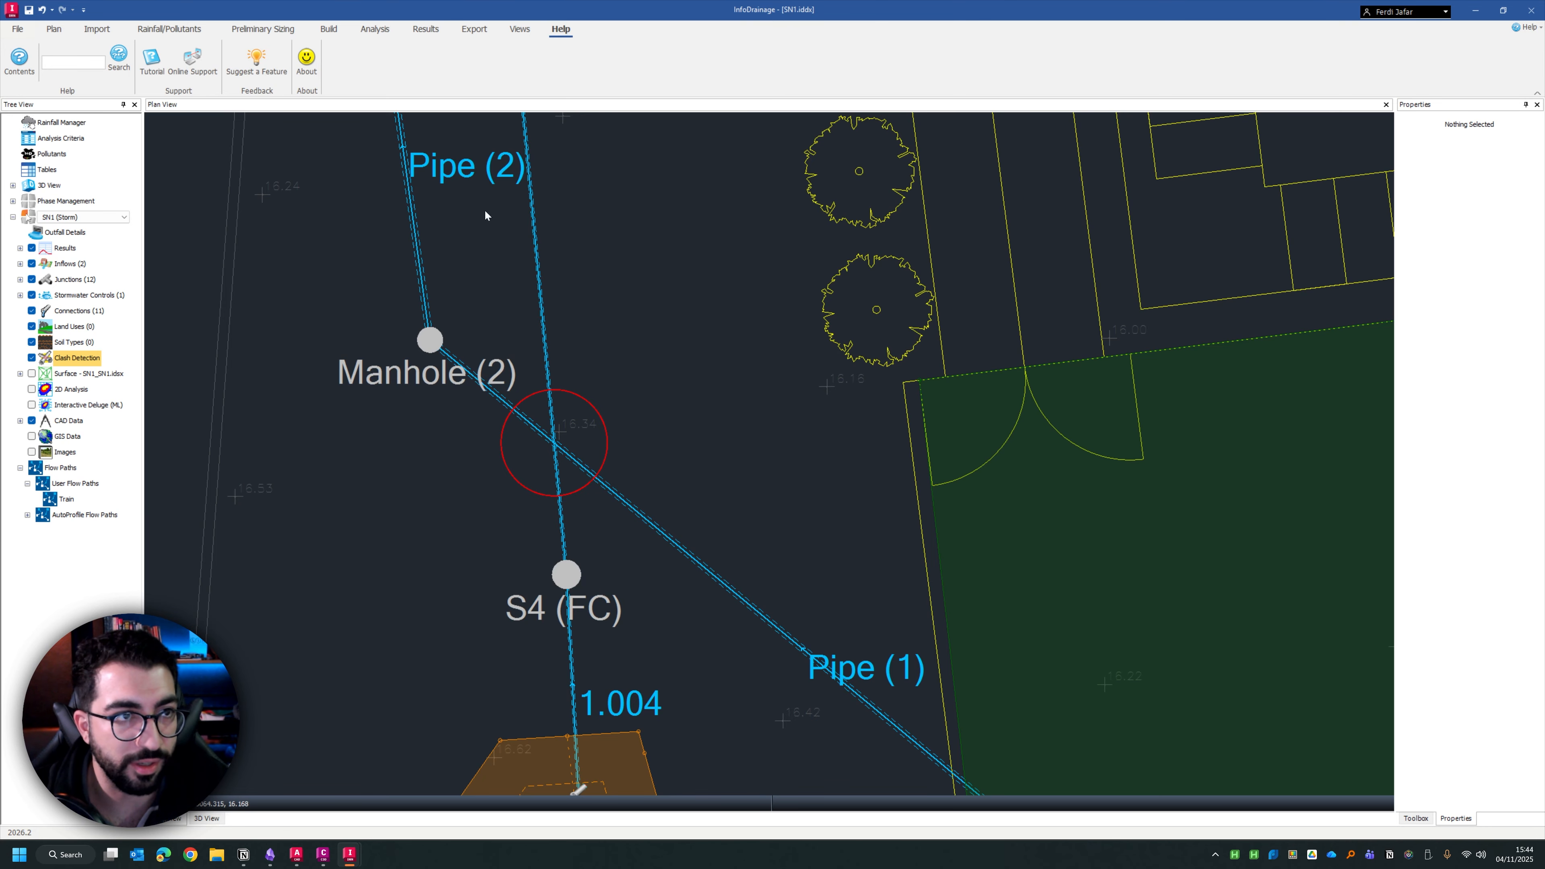
Open Flexible Reporting, enlarge its window and narrow the field list to give the report table more room
{"action": "left_click", "coordinate": [18, 29]}
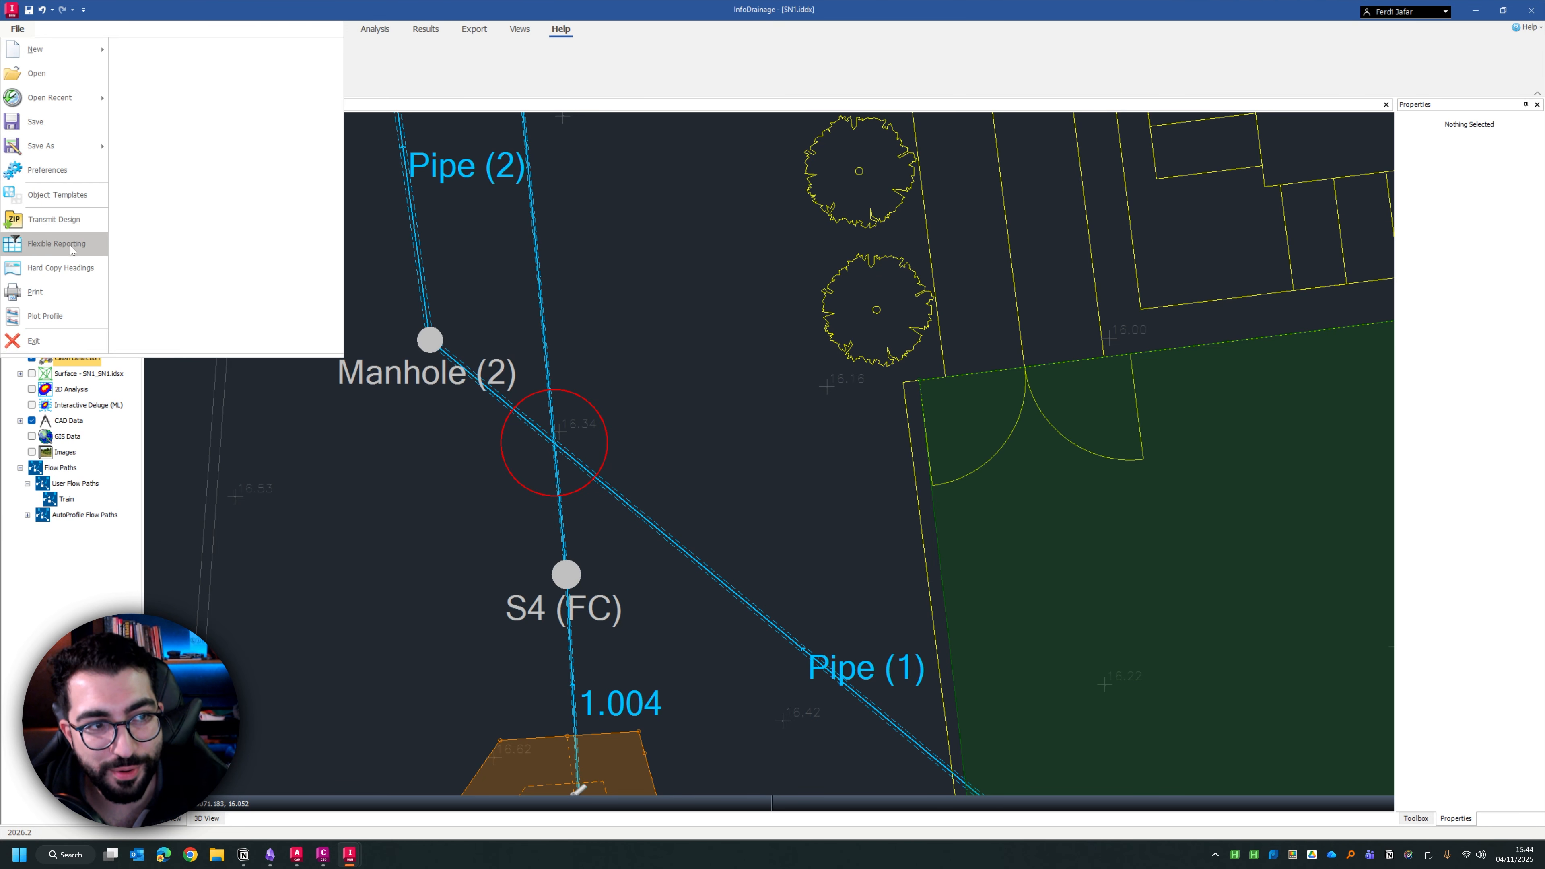
{"action": "left_click", "coordinate": [38, 247]}
{"action": "left_click_drag", "start_coordinate": [687, 267], "coordinate": [500, 227]}
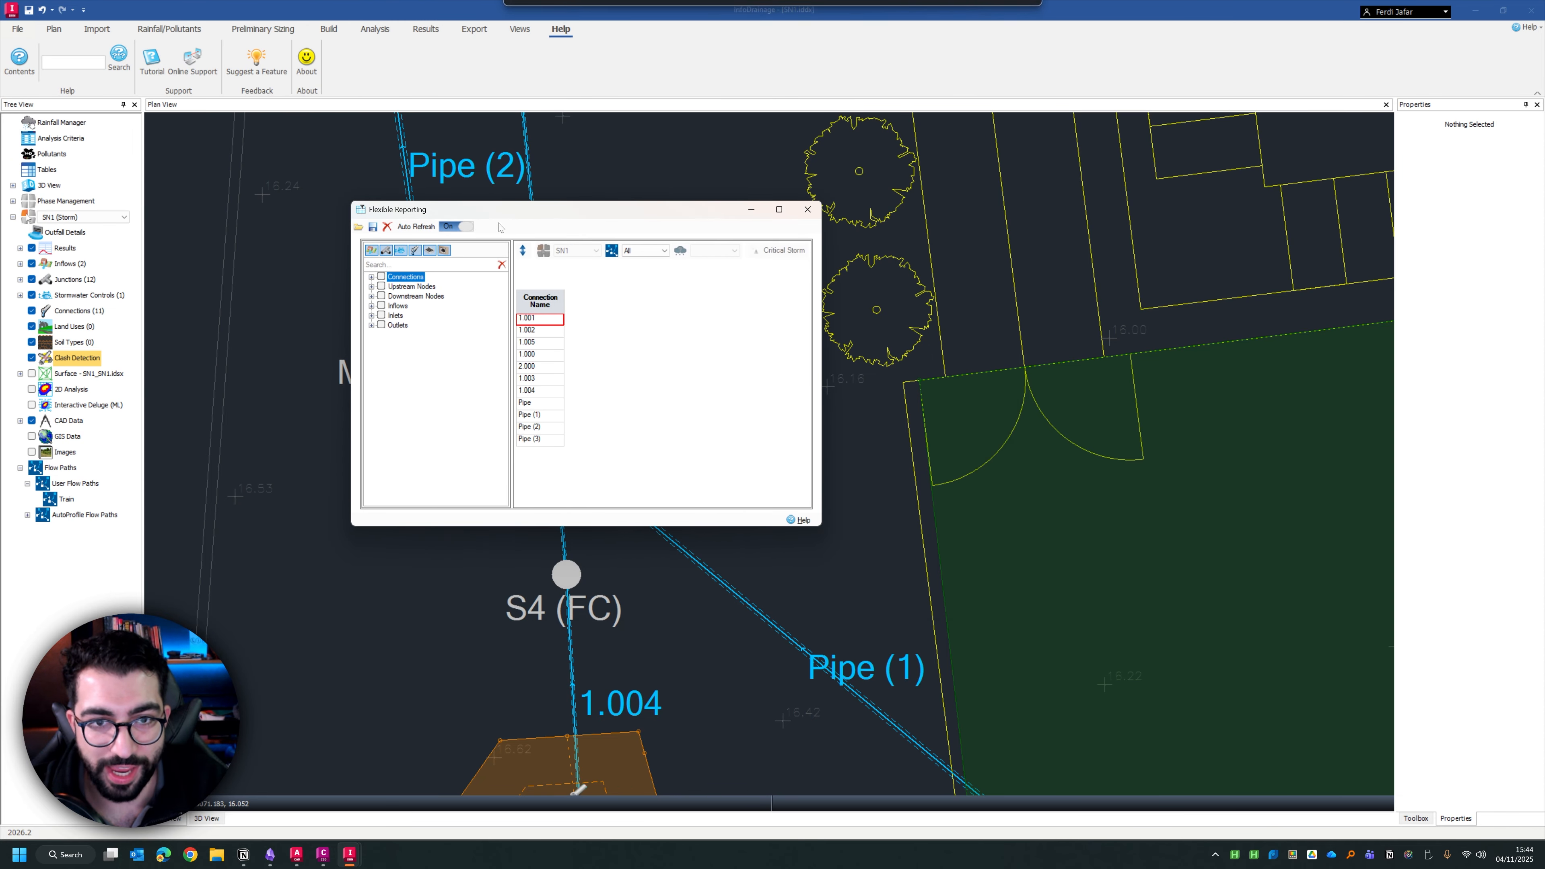
{"action": "left_click_drag", "start_coordinate": [829, 530], "coordinate": [1250, 640]}
{"action": "left_click", "coordinate": [648, 287]}
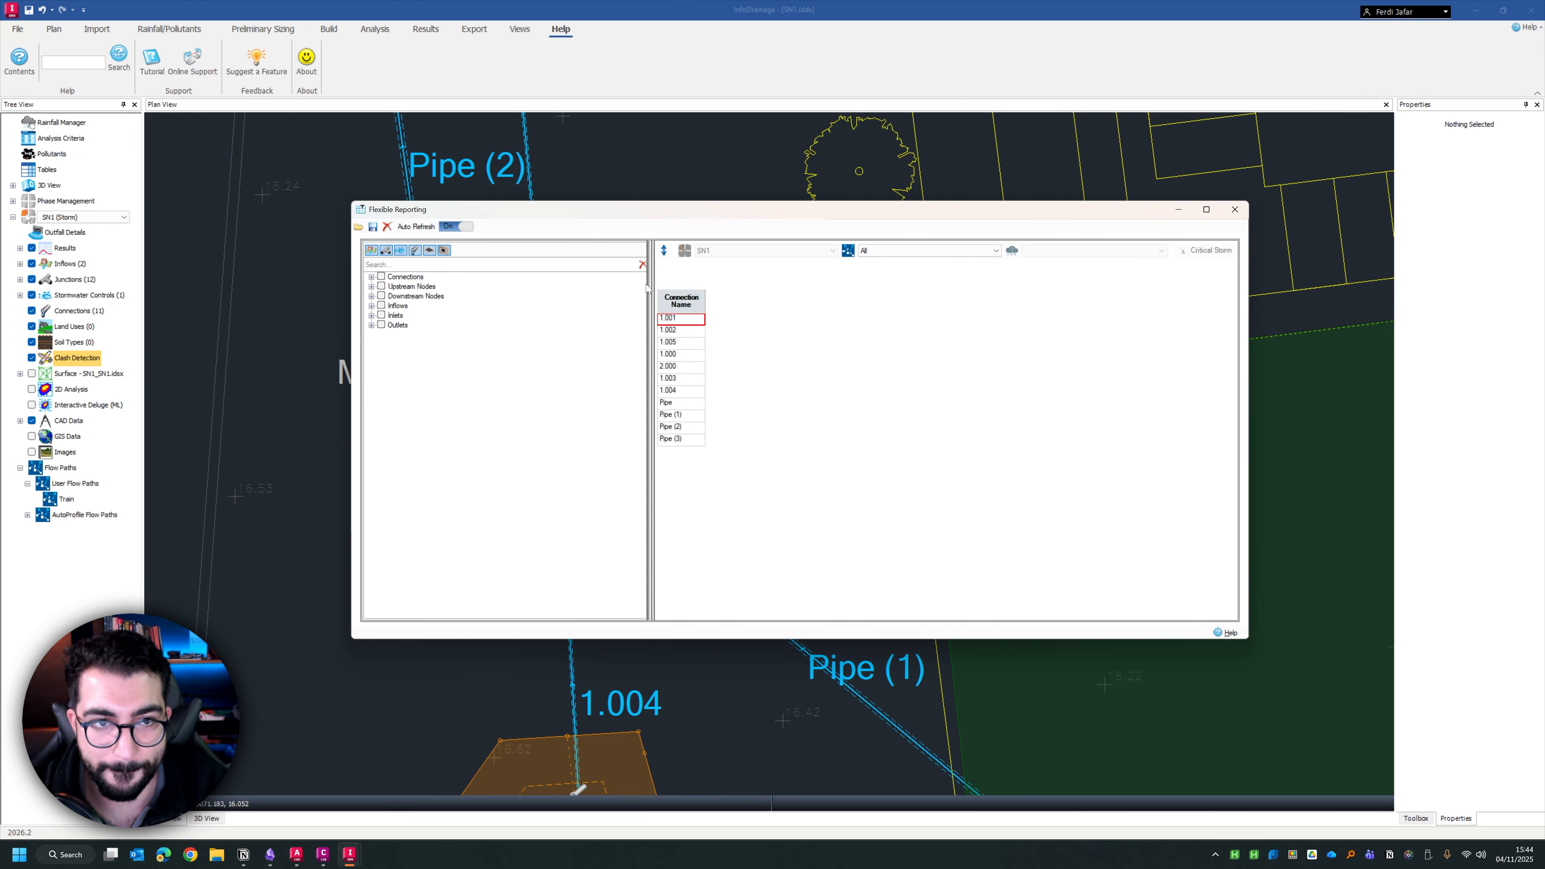
{"action": "left_click_drag", "start_coordinate": [647, 287], "coordinate": [462, 315]}
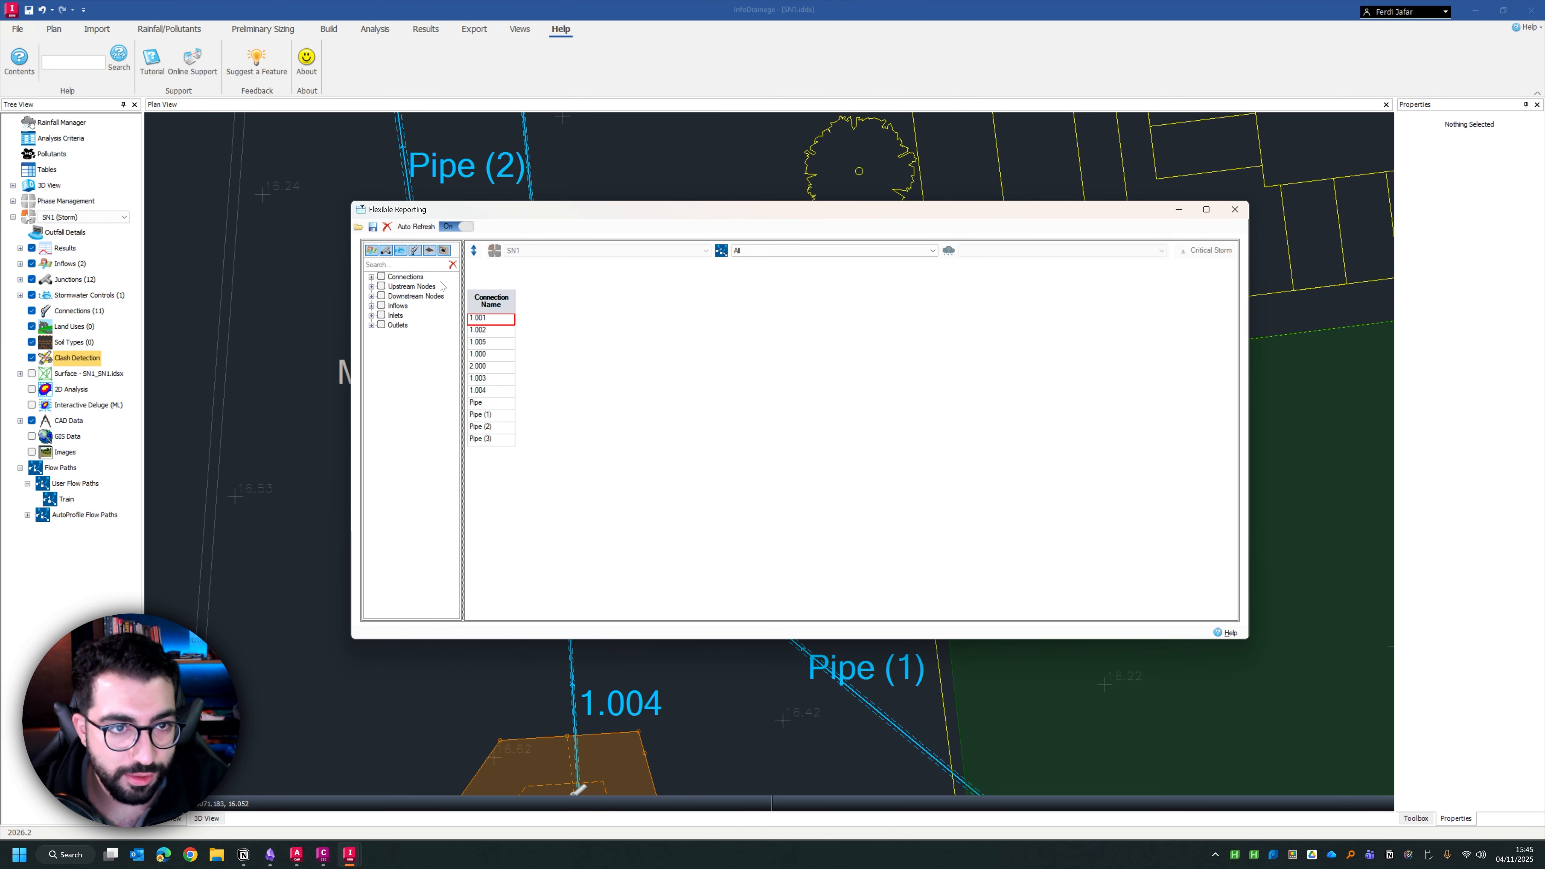
Add the junction names of the upstream and downstream nodes to the connections report
{"action": "left_click", "coordinate": [371, 278]}
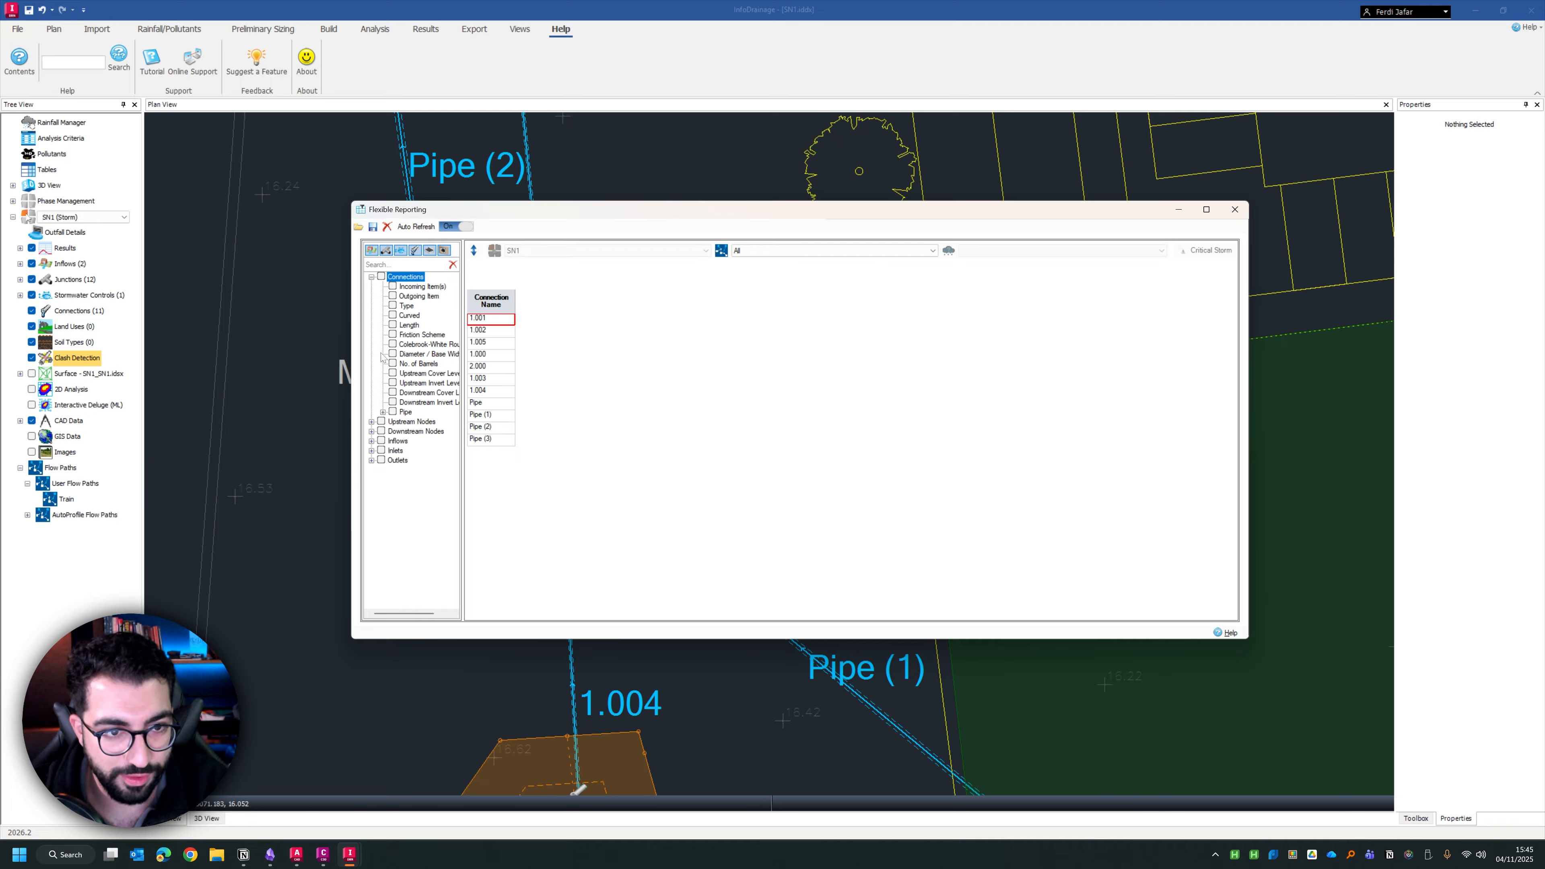
{"action": "left_click", "coordinate": [371, 422]}
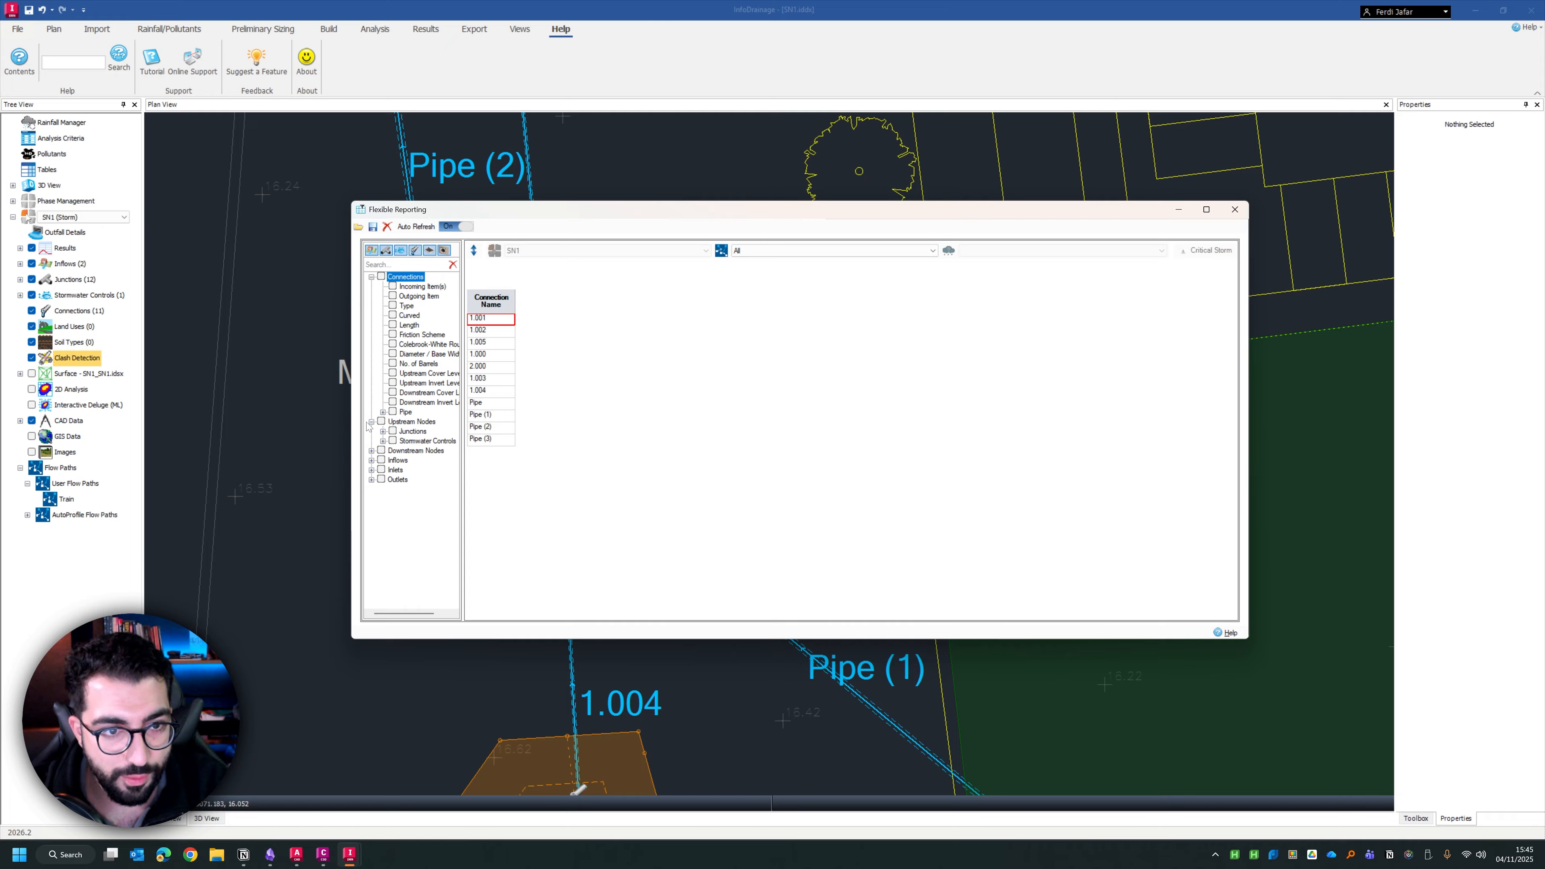
{"action": "left_click", "coordinate": [371, 423]}
{"action": "left_click", "coordinate": [371, 421]}
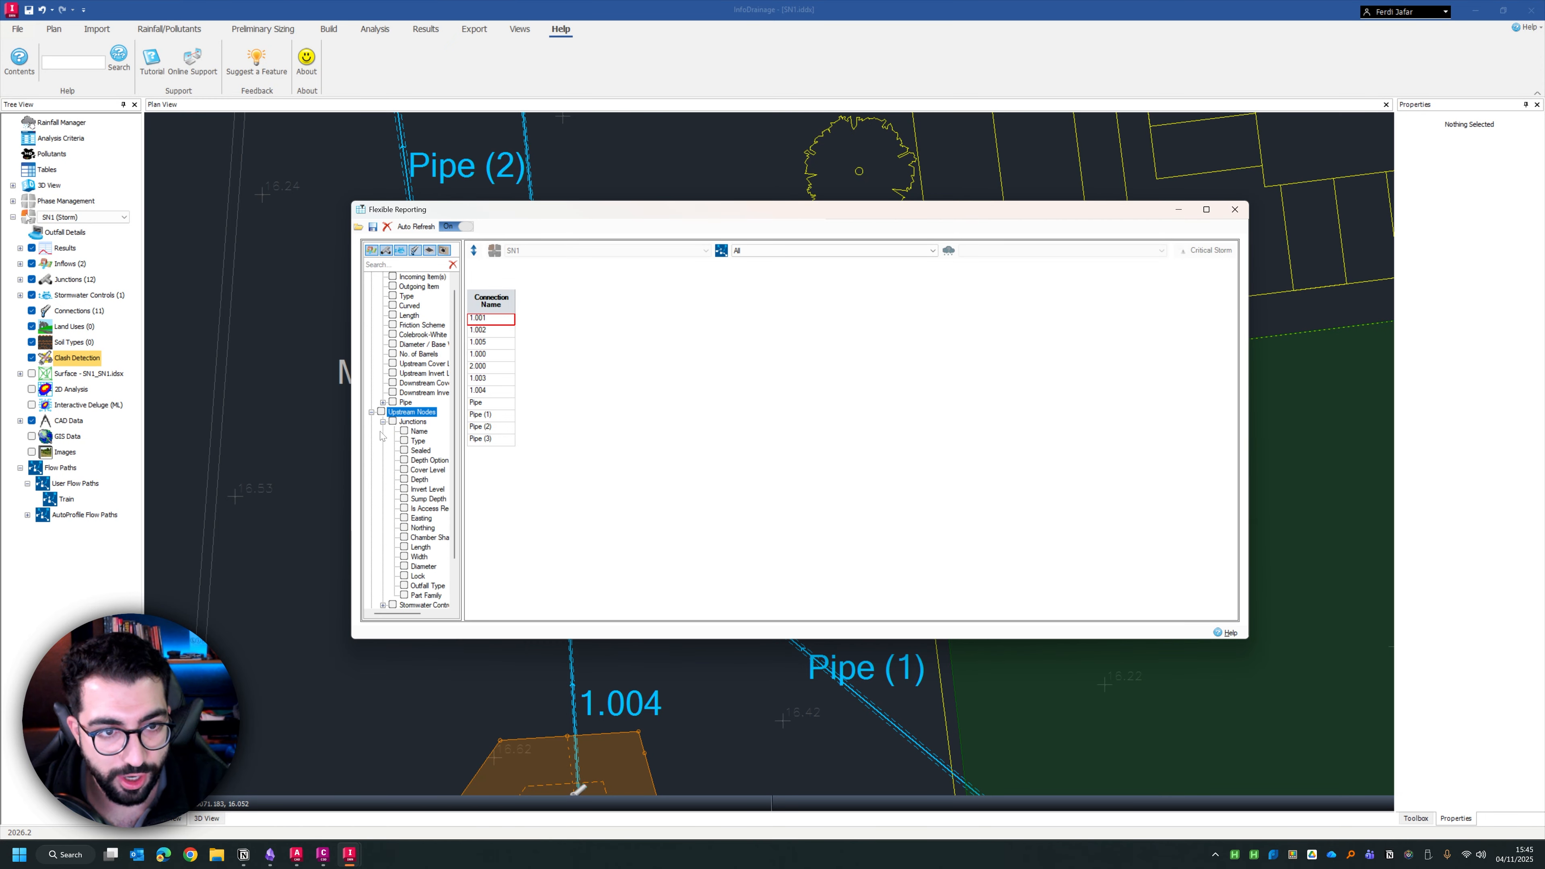
{"action": "left_click", "coordinate": [404, 431]}
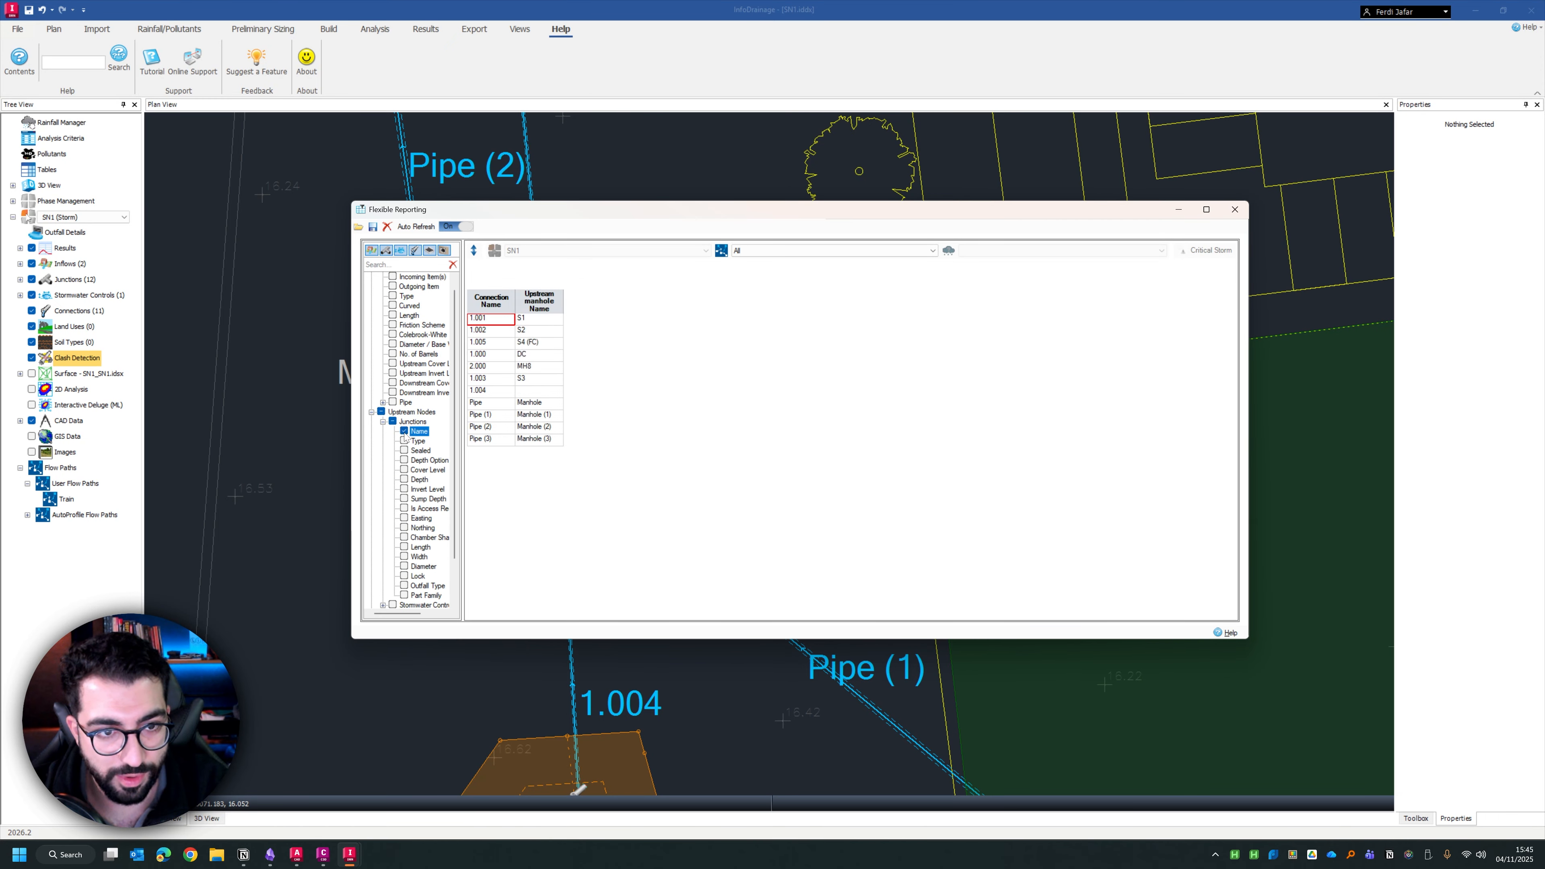
{"action": "left_click", "coordinate": [370, 412]}
{"action": "left_click", "coordinate": [371, 431]}
{"action": "left_click", "coordinate": [382, 441]}
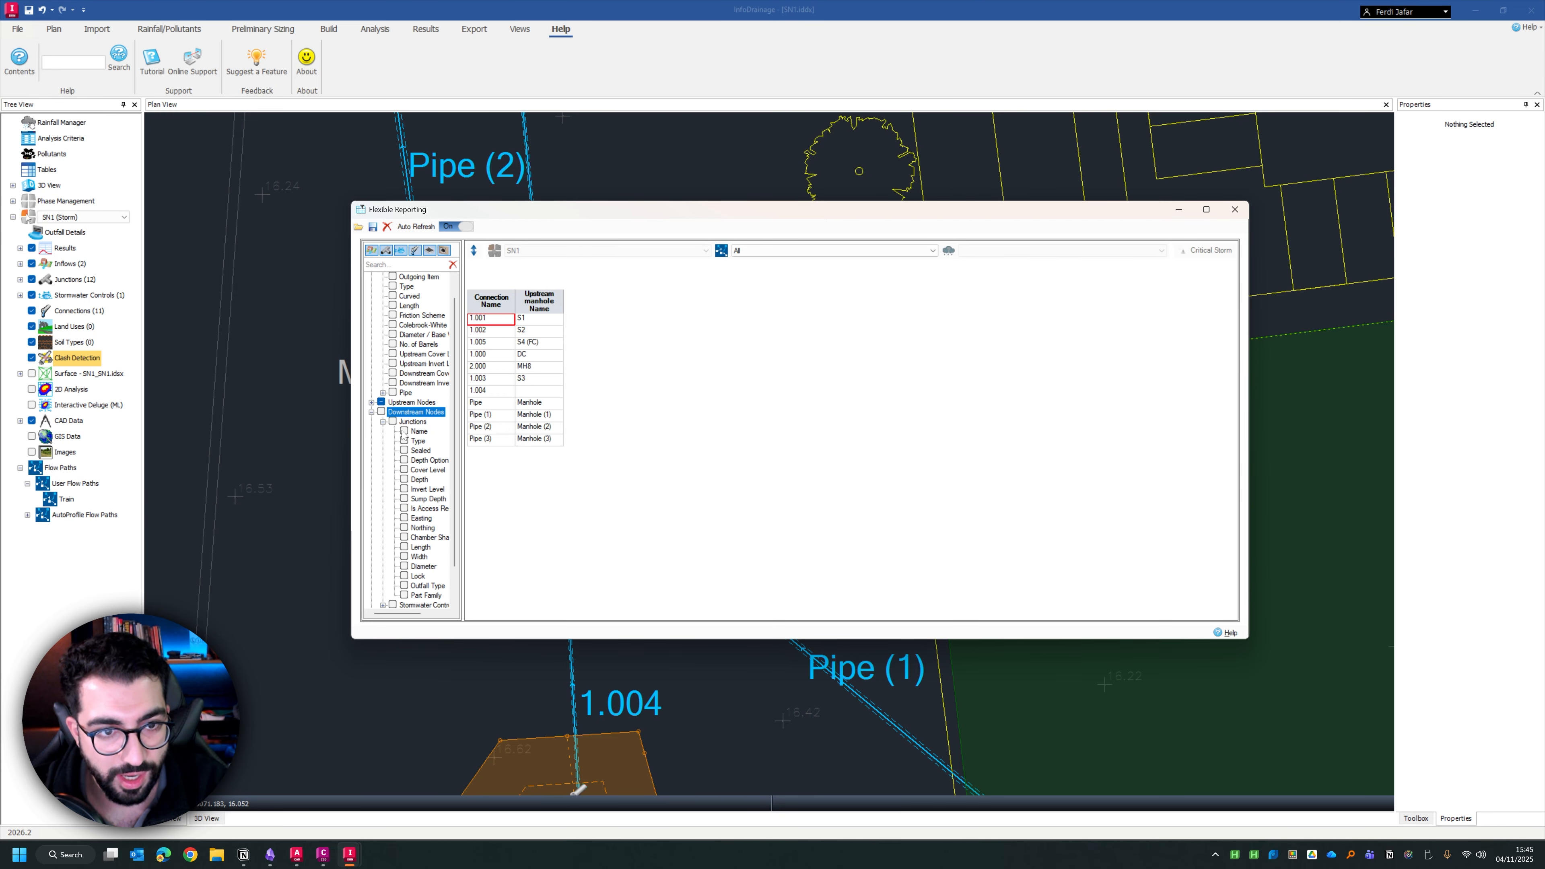
{"action": "left_click", "coordinate": [404, 431]}
Add the junction depths of the upstream and downstream nodes as report columns
{"action": "left_click", "coordinate": [371, 402]}
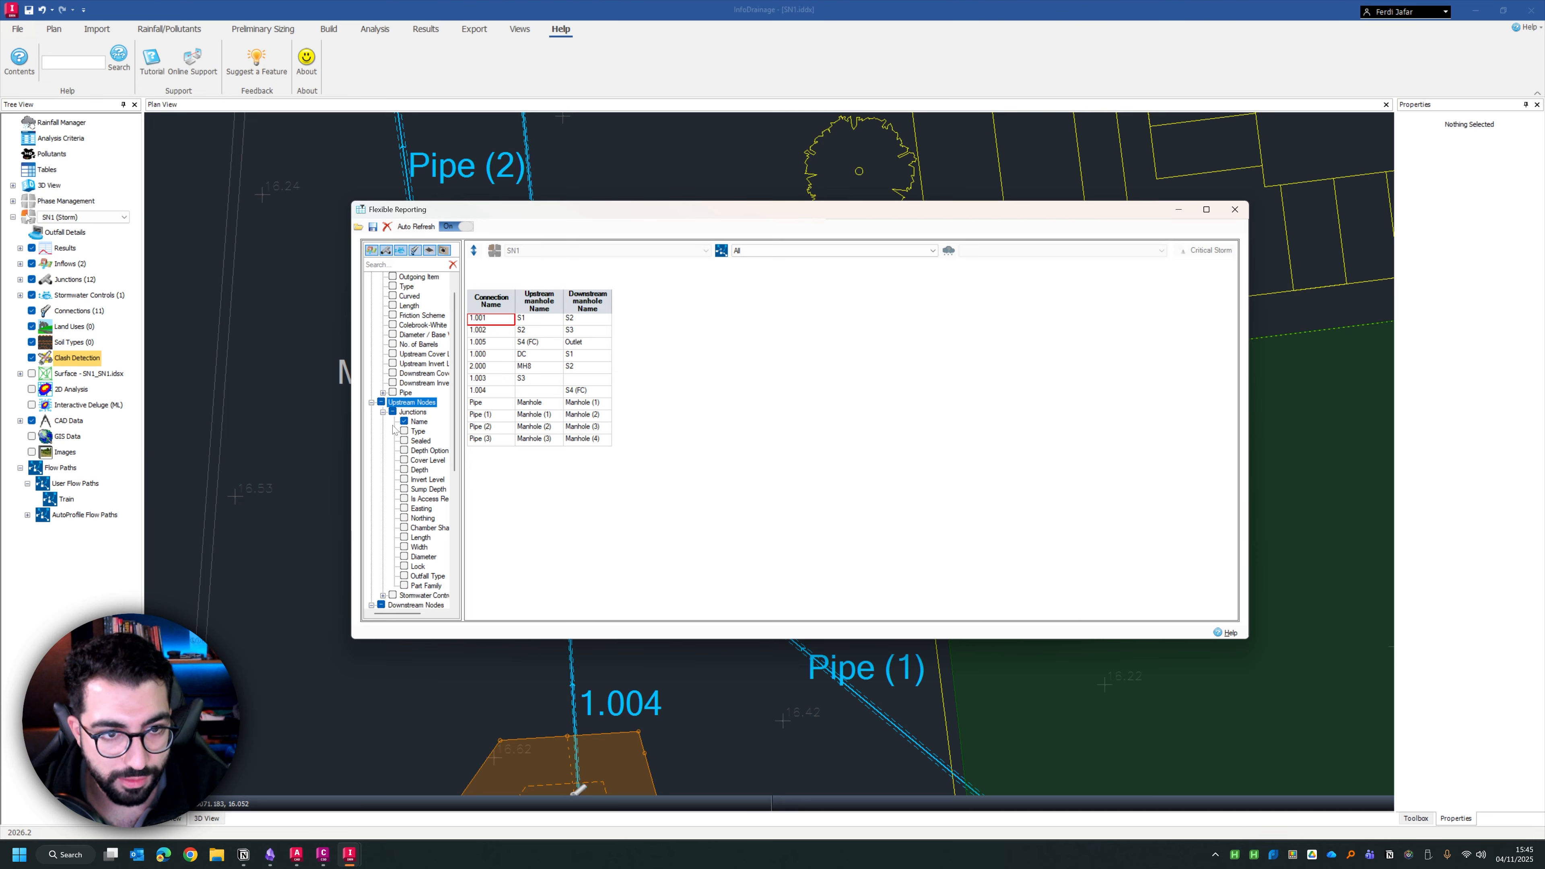
{"action": "left_click", "coordinate": [404, 470]}
{"action": "left_click", "coordinate": [370, 402]}
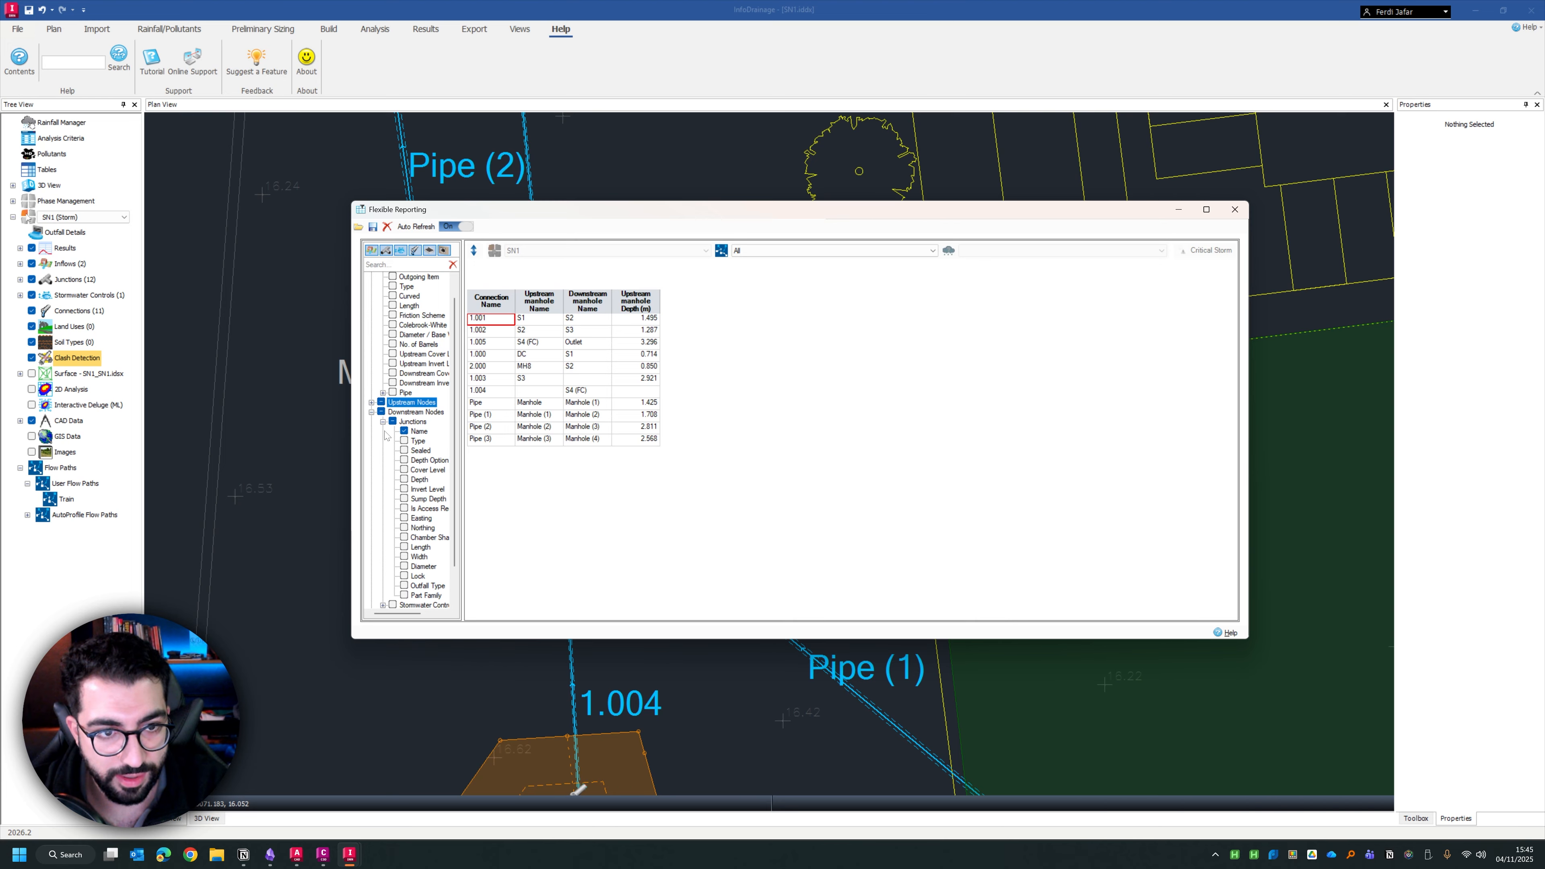
{"action": "left_click", "coordinate": [404, 480]}
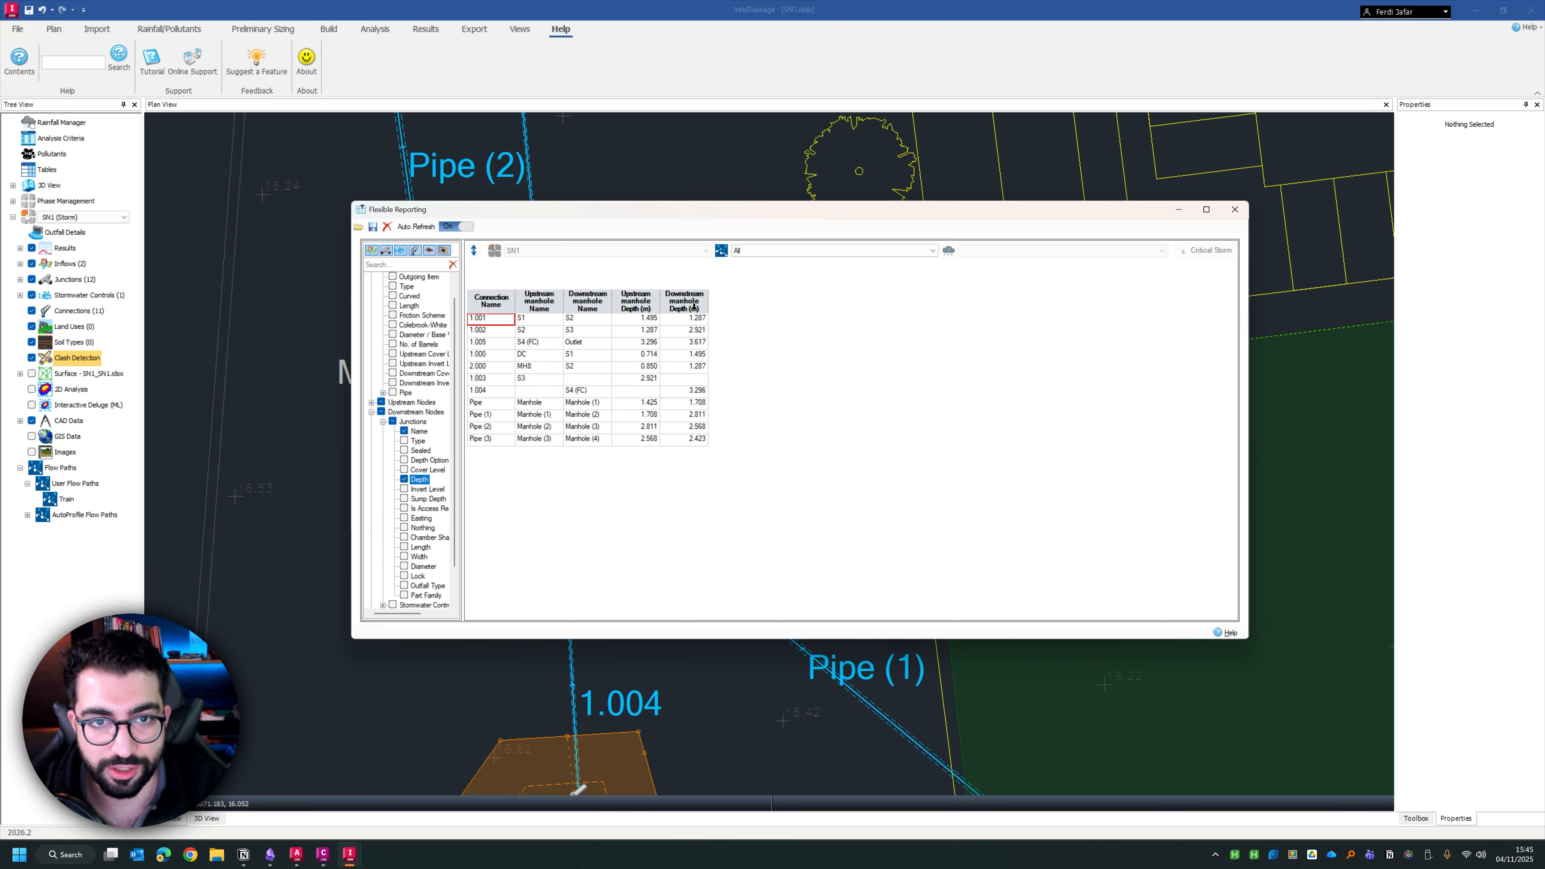
Move the upstream manhole name column ahead of the connection name and add the downstream manhole diameter to the report
{"action": "left_click_drag", "start_coordinate": [486, 298], "coordinate": [557, 341]}
{"action": "left_click", "coordinate": [486, 303]}
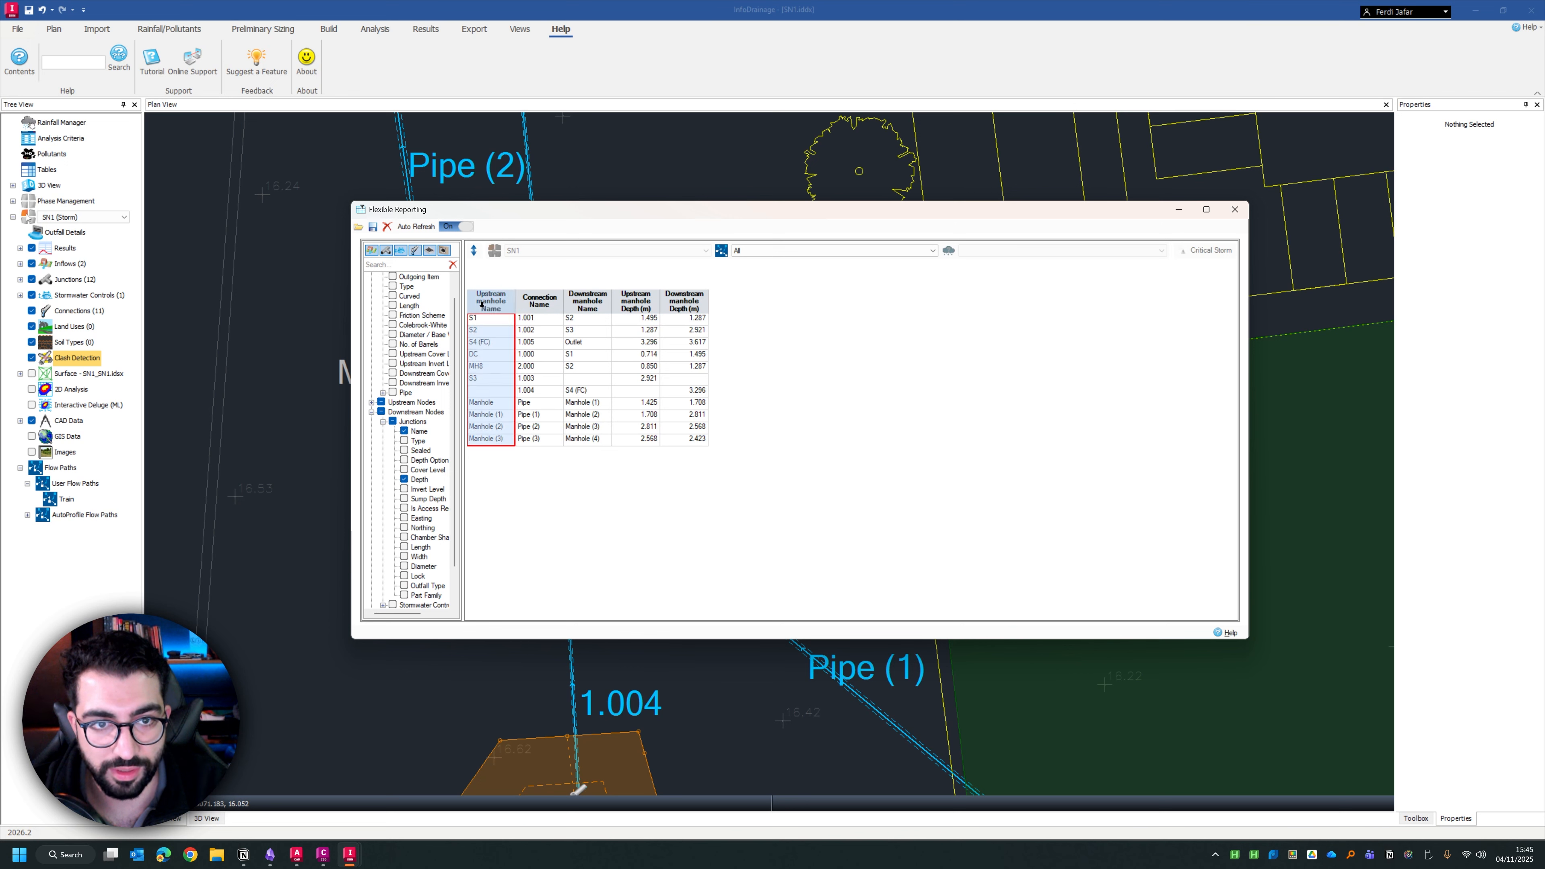
{"action": "left_click", "coordinate": [537, 316]}
{"action": "left_click", "coordinate": [585, 322]}
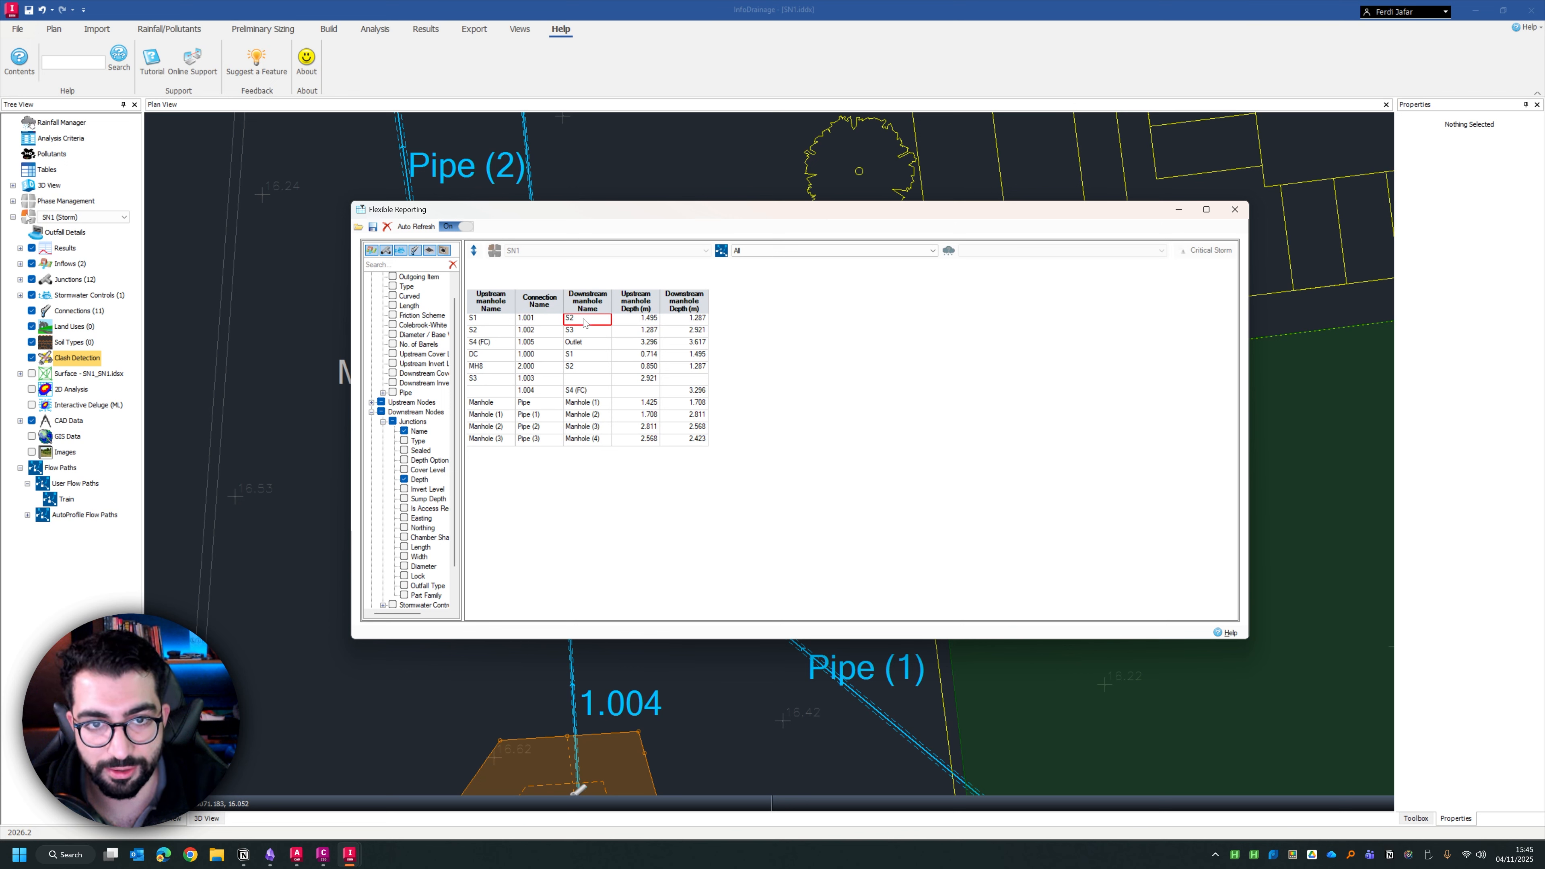
{"action": "left_click", "coordinate": [646, 323]}
{"action": "left_click", "coordinate": [700, 323]}
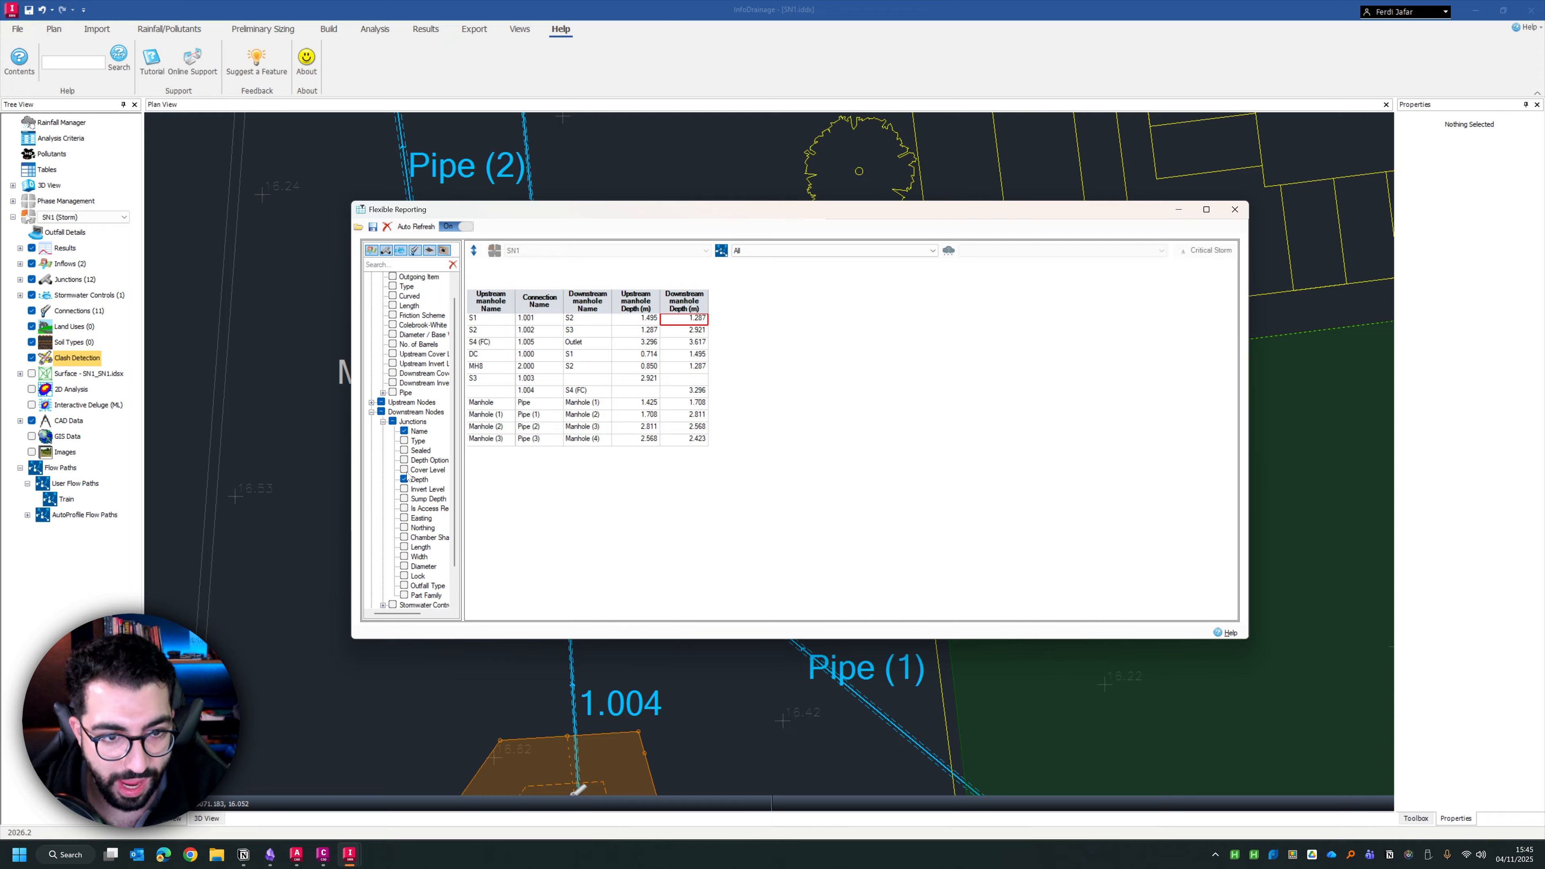
{"action": "left_click", "coordinate": [404, 566]}
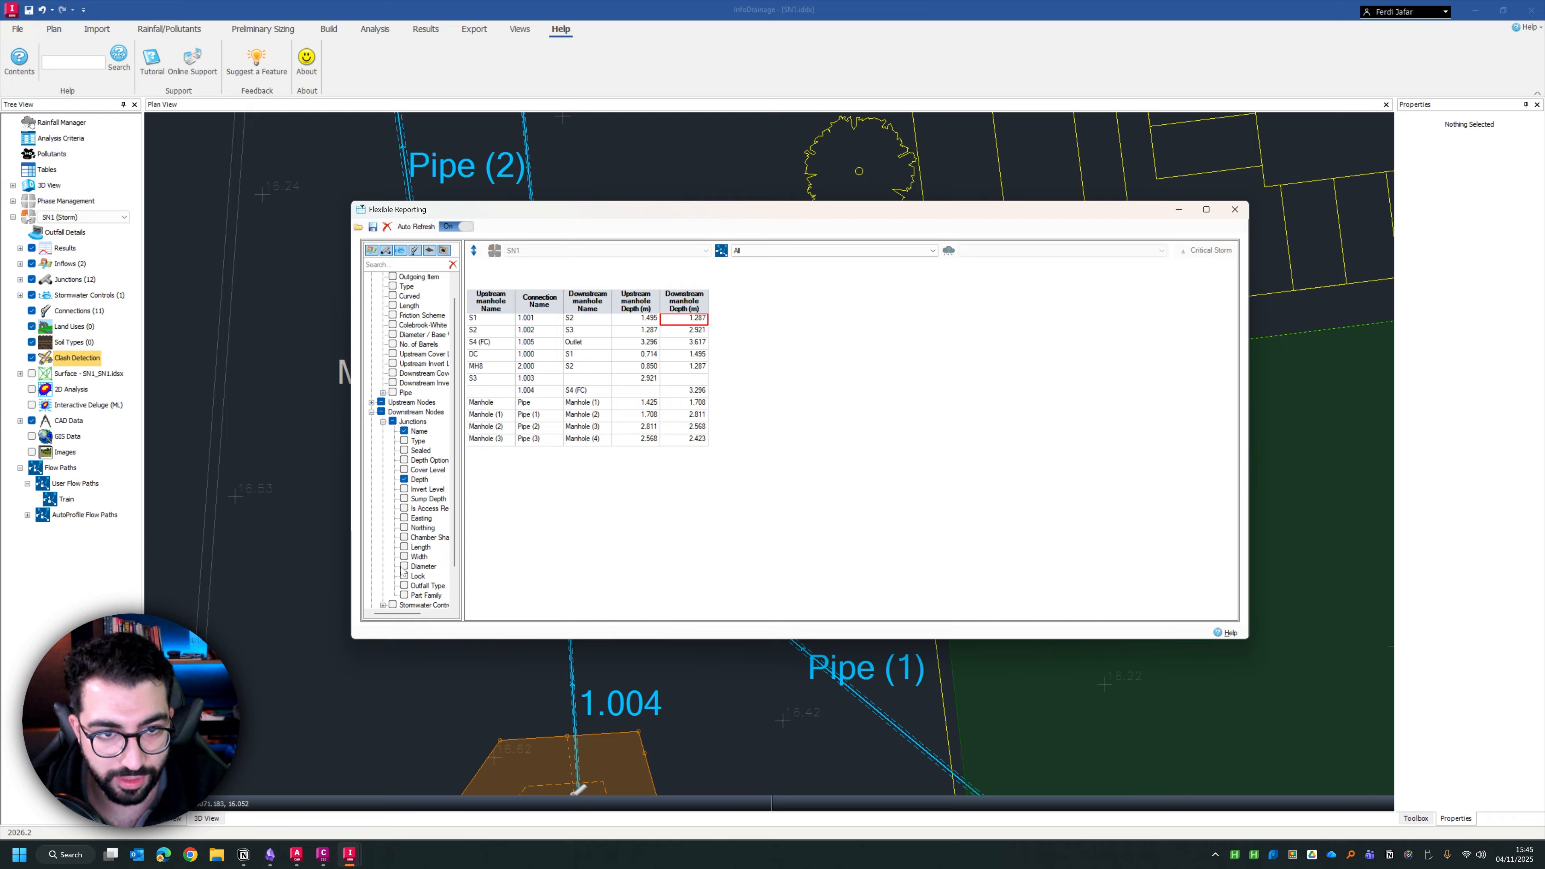
{"action": "left_click", "coordinate": [371, 276]}
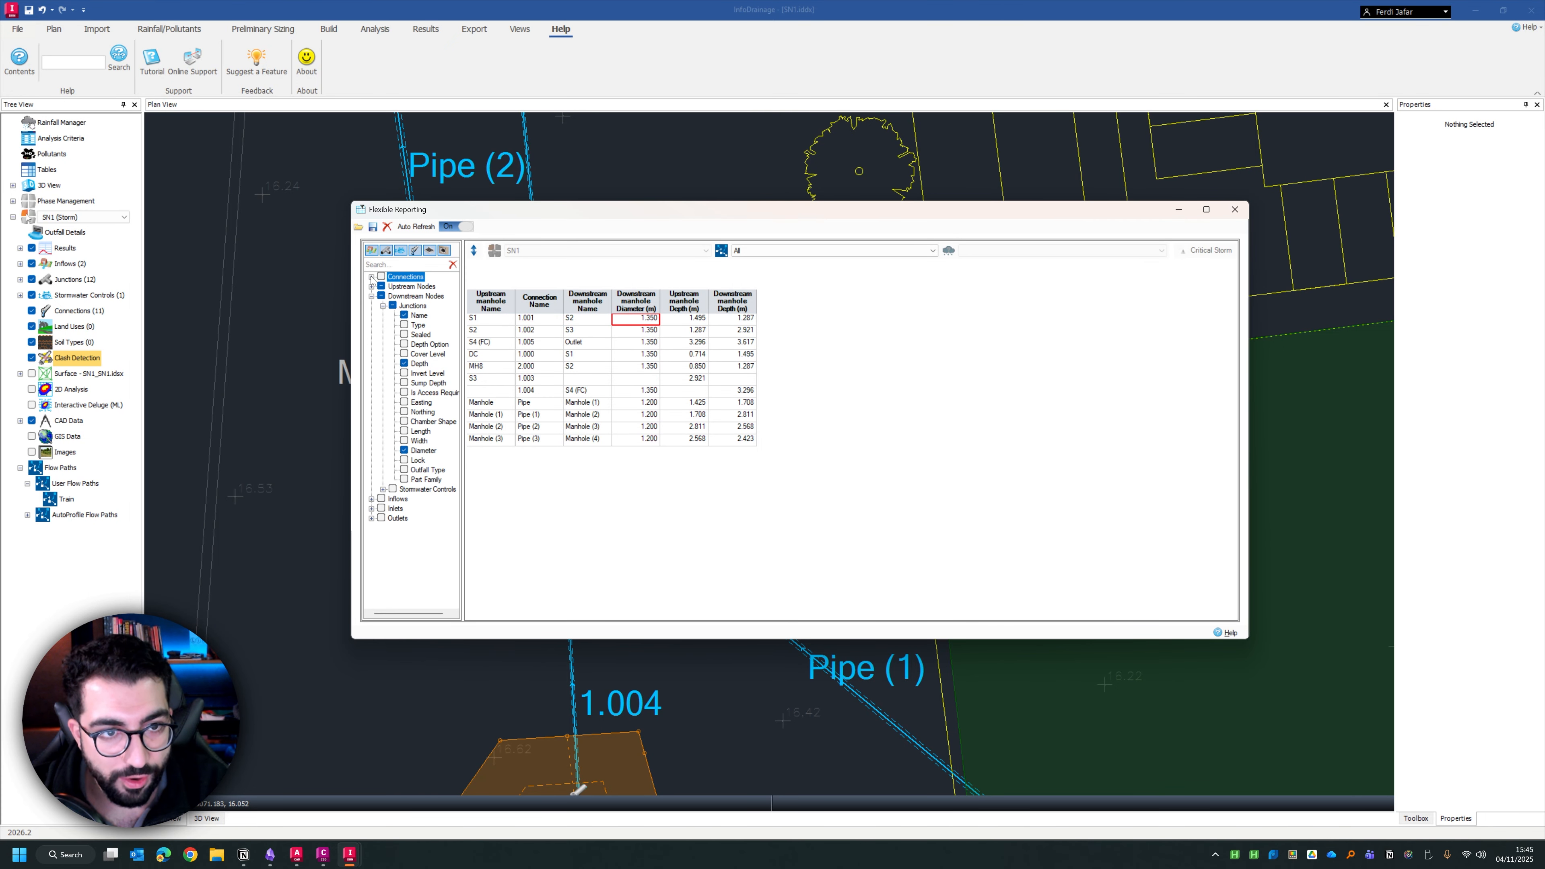
Try adding all downstream stormwater control fields to the report, look through their columns and remove them again
{"action": "left_click", "coordinate": [382, 489]}
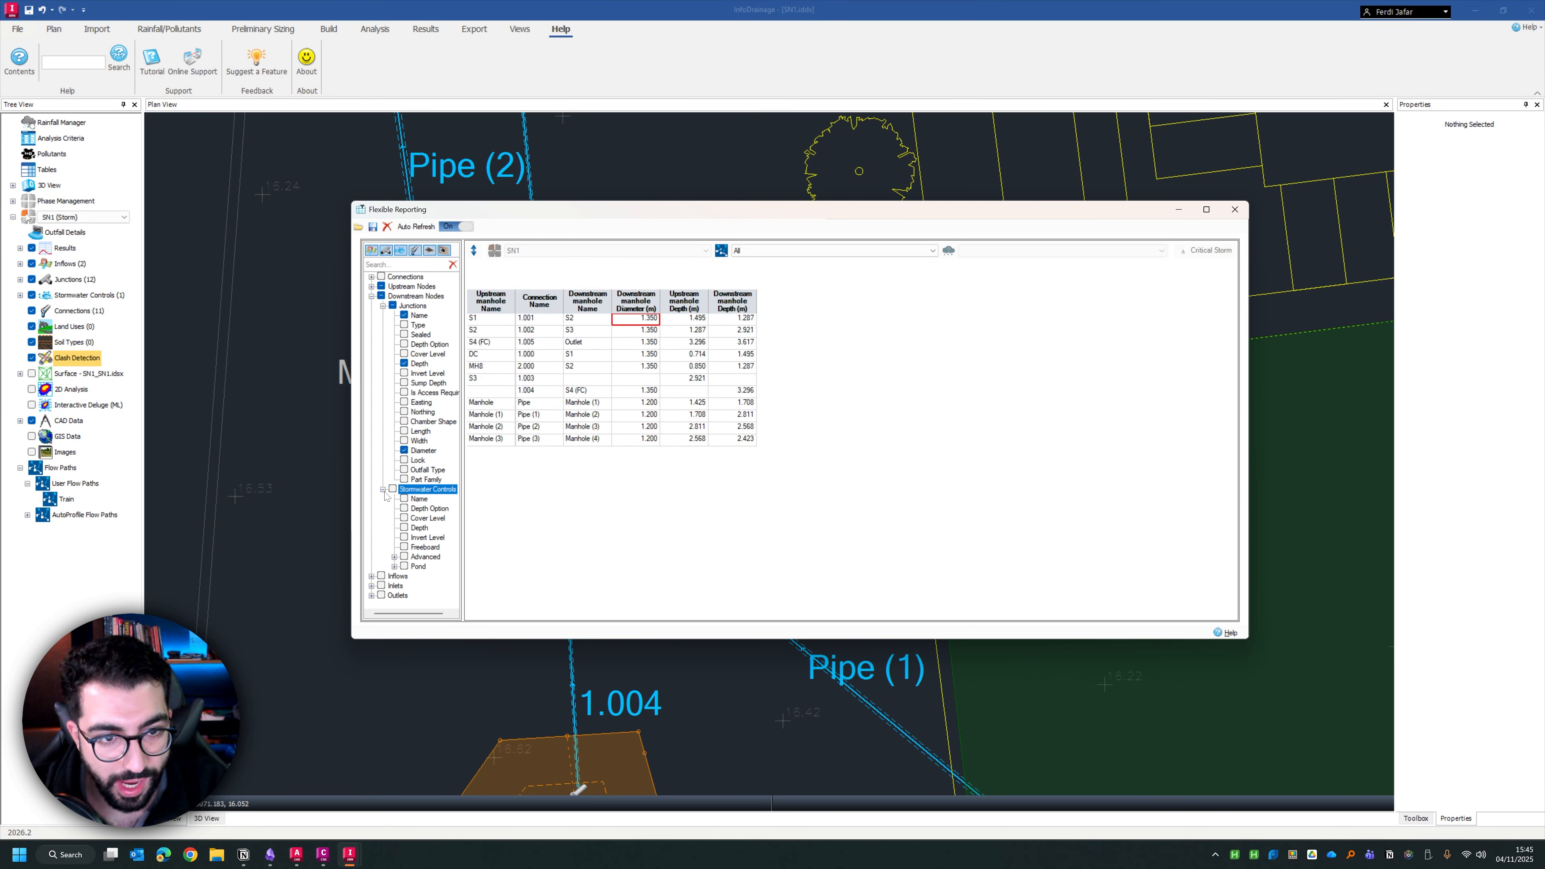
{"action": "left_click", "coordinate": [394, 556]}
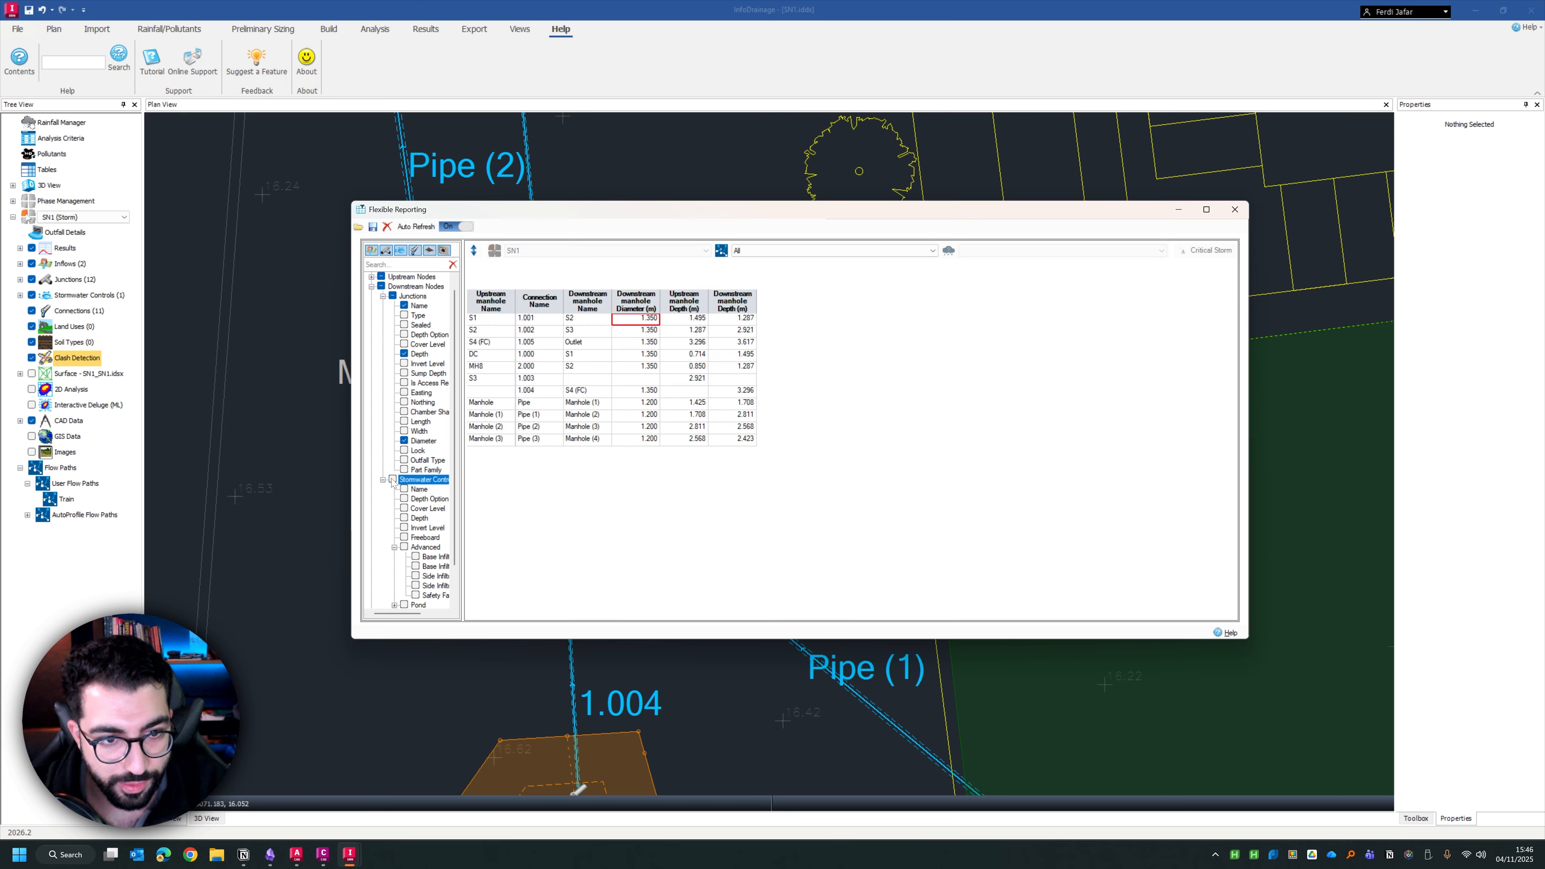
{"action": "left_click", "coordinate": [392, 480]}
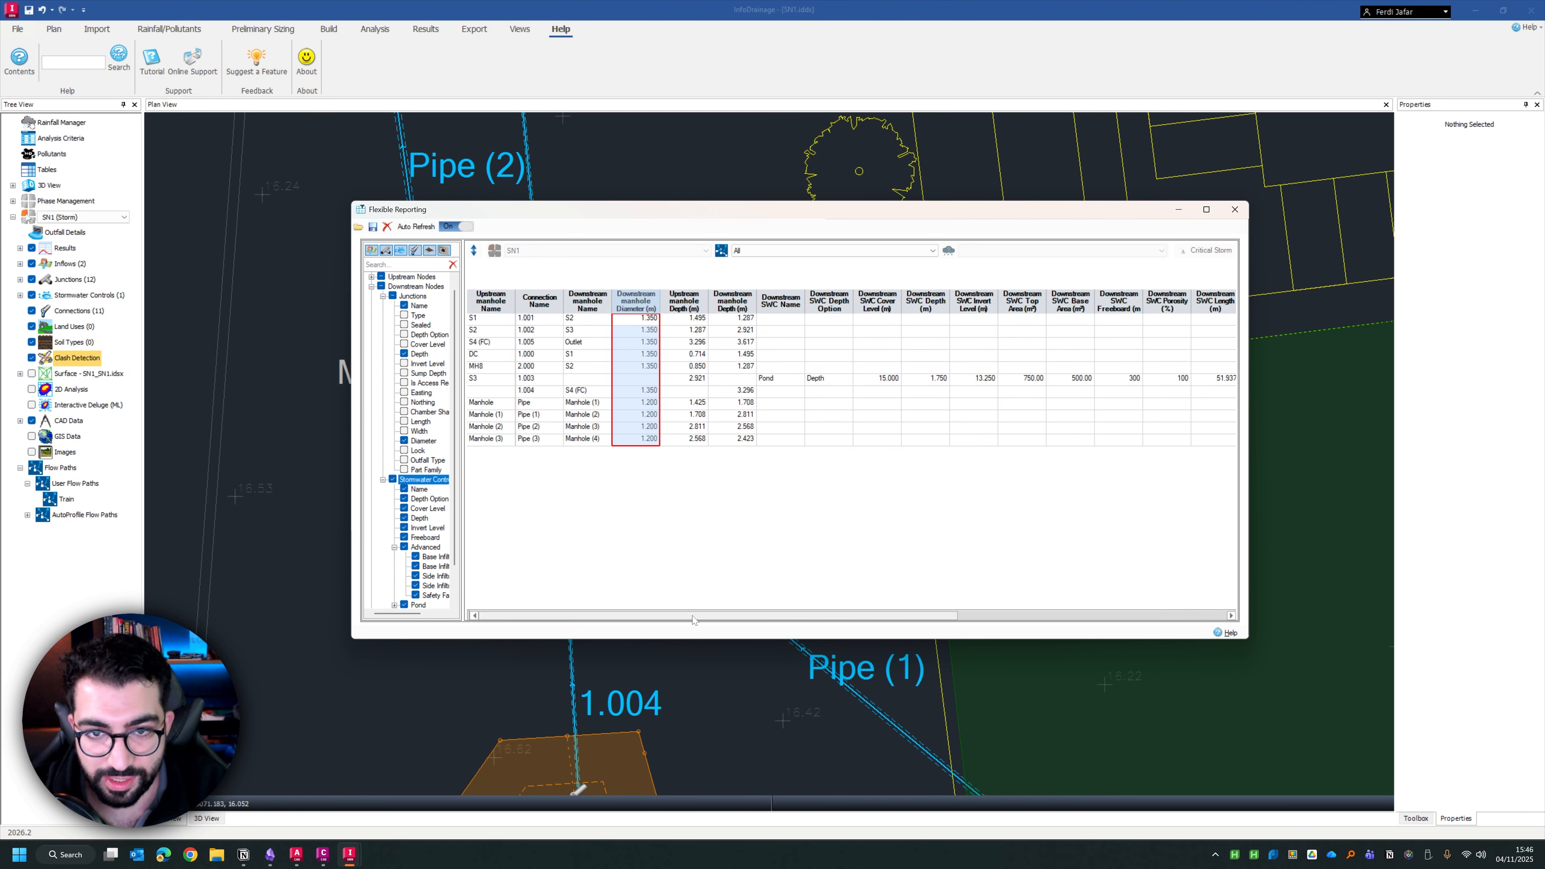
{"action": "left_click_drag", "start_coordinate": [692, 615], "coordinate": [959, 615]}
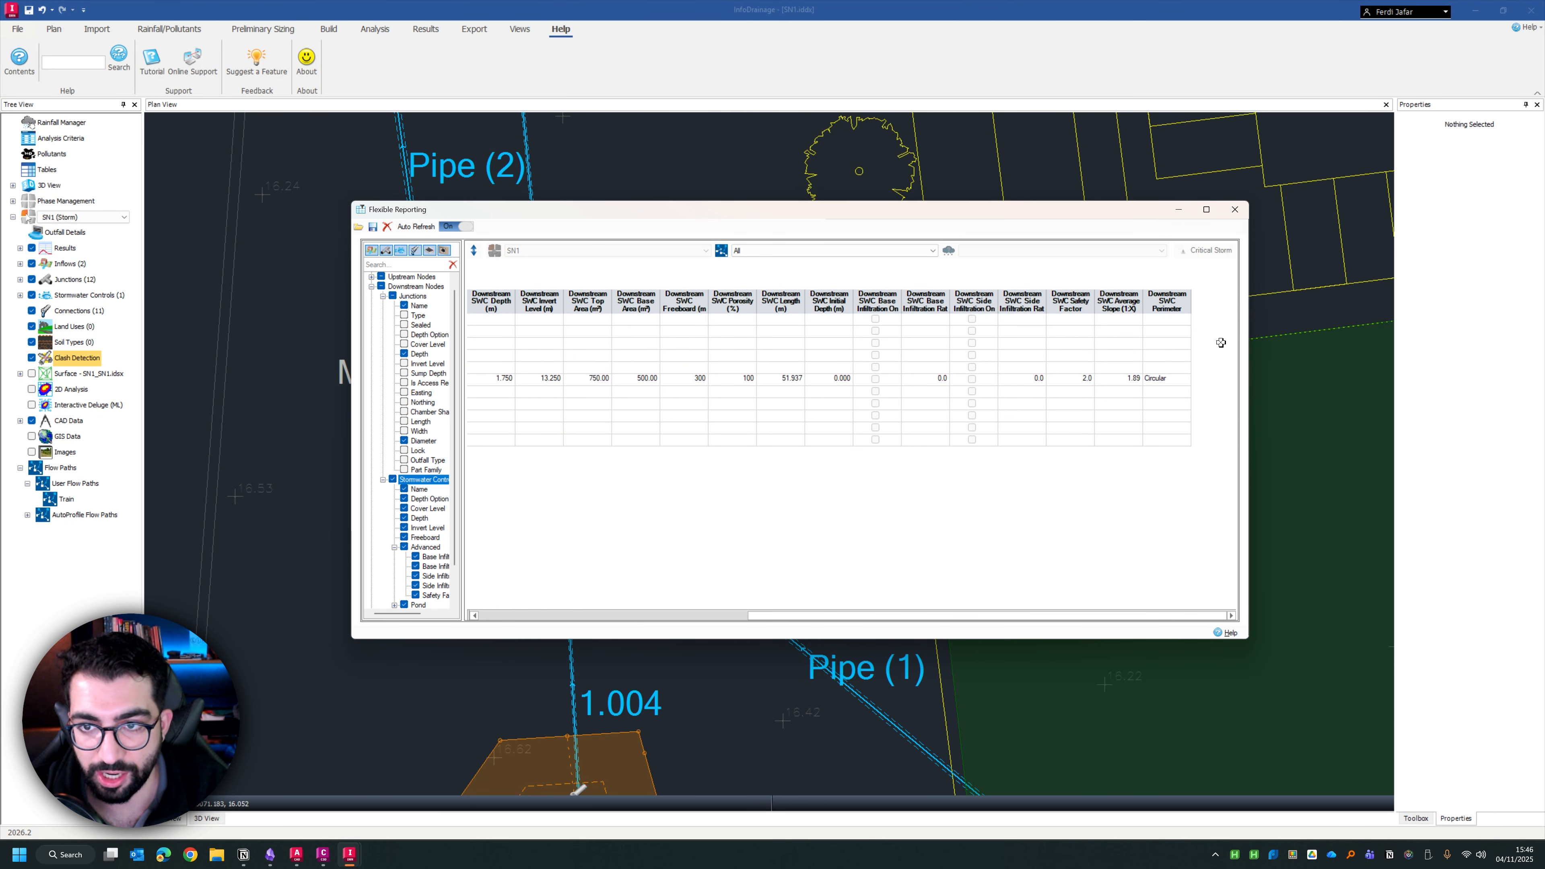
{"action": "left_click_drag", "start_coordinate": [864, 615], "coordinate": [596, 615]}
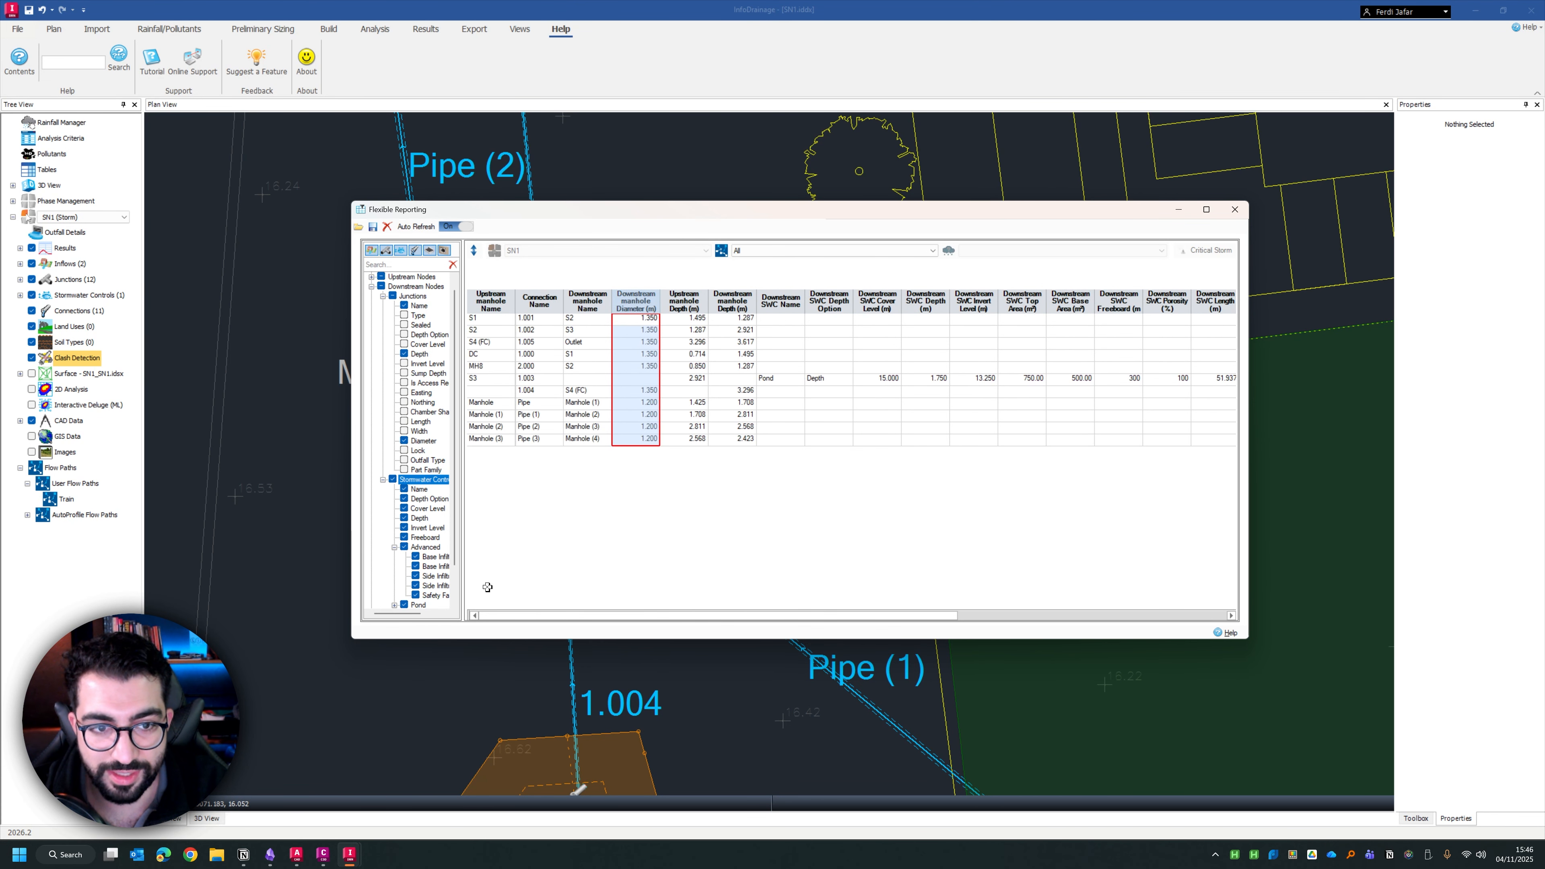
{"action": "left_click", "coordinate": [393, 479]}
Add the inflows' catchment area and urban creep to the report
{"action": "scroll", "coordinate": [394, 485], "scroll_direction": "down", "scroll_amount": 1}
{"action": "left_click", "coordinate": [372, 576]}
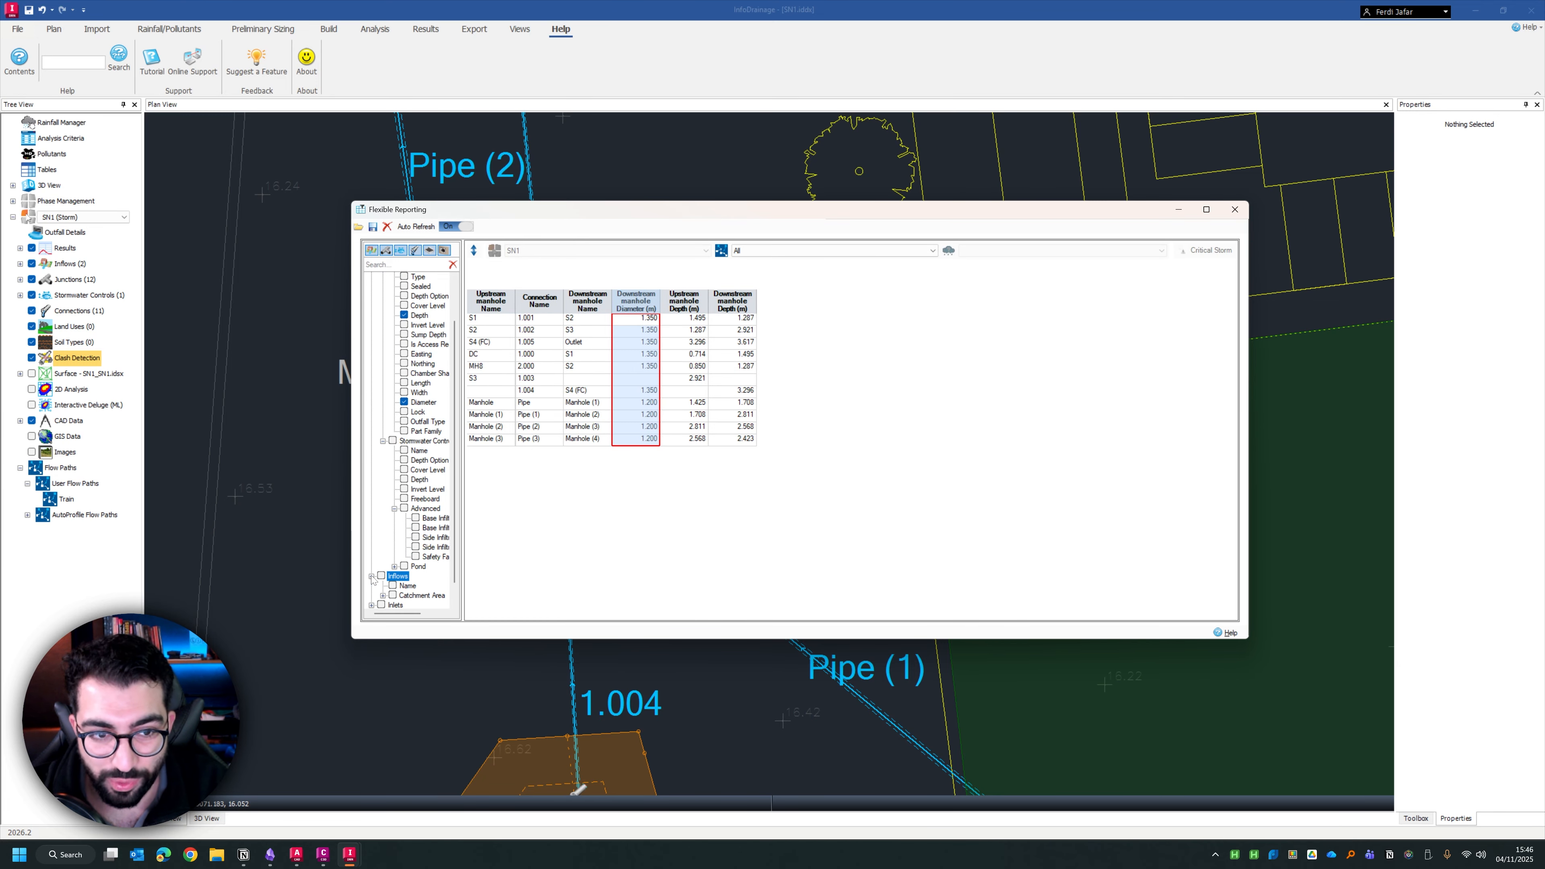
{"action": "left_click", "coordinate": [404, 528]}
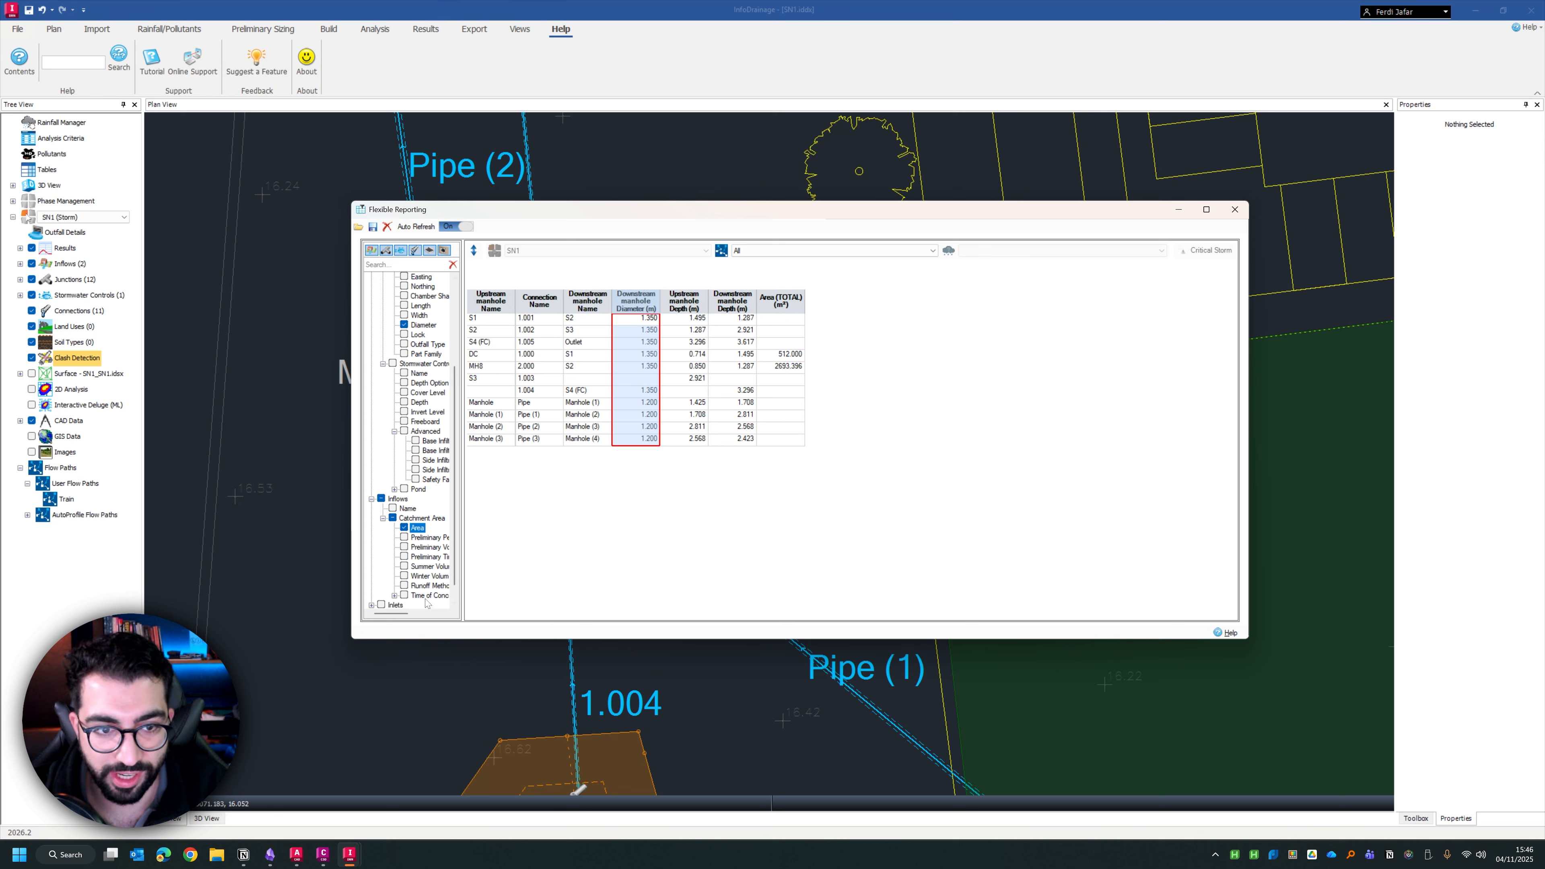
{"action": "left_click", "coordinate": [394, 595]}
{"action": "left_click", "coordinate": [415, 595]}
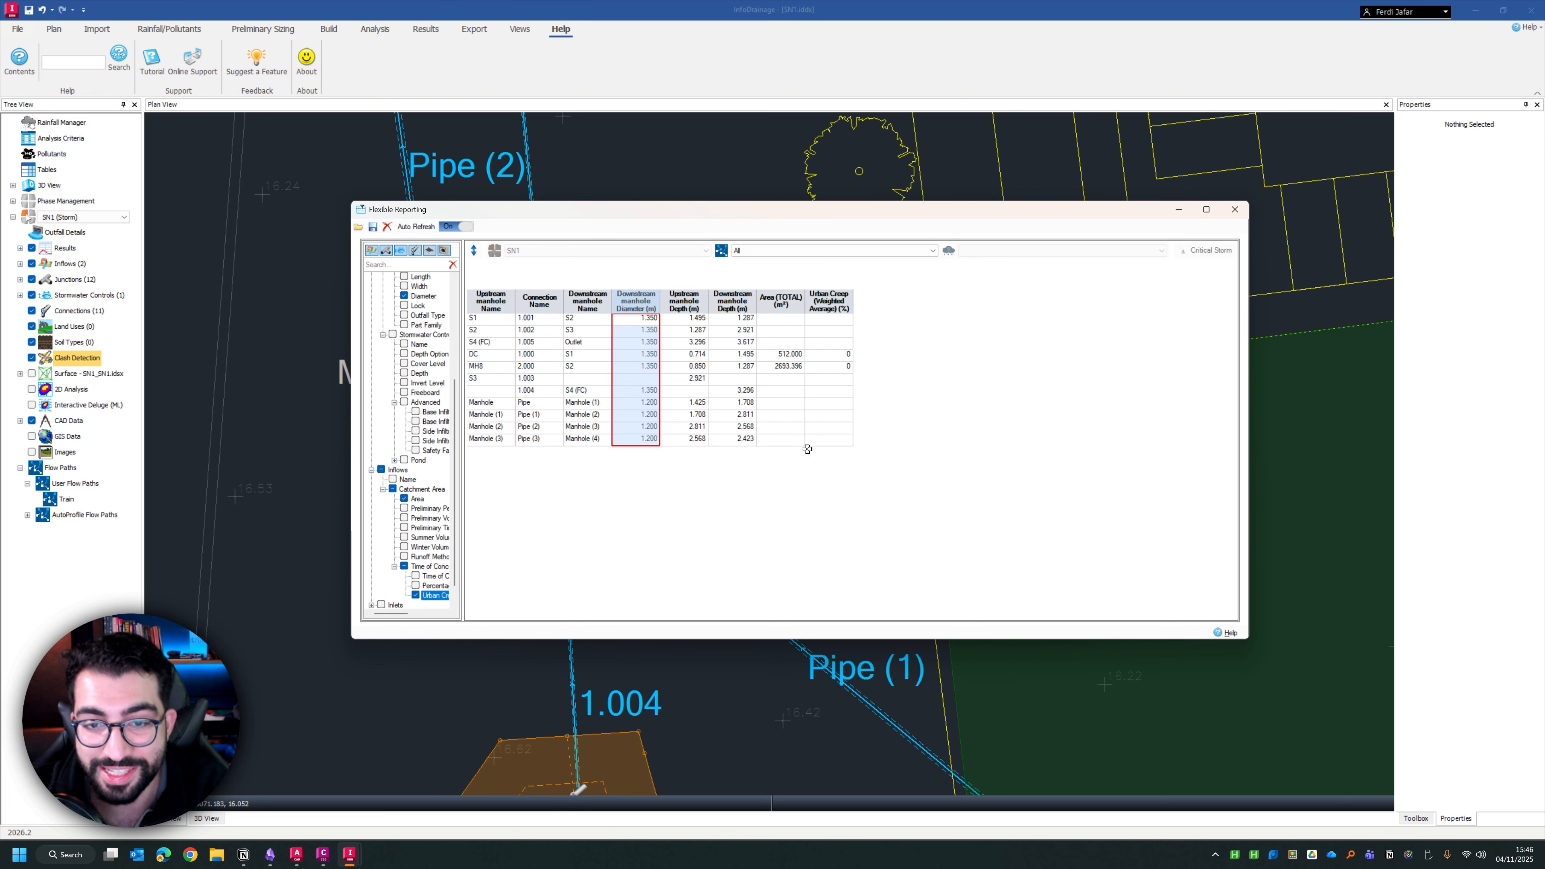
{"action": "left_click", "coordinate": [770, 499]}
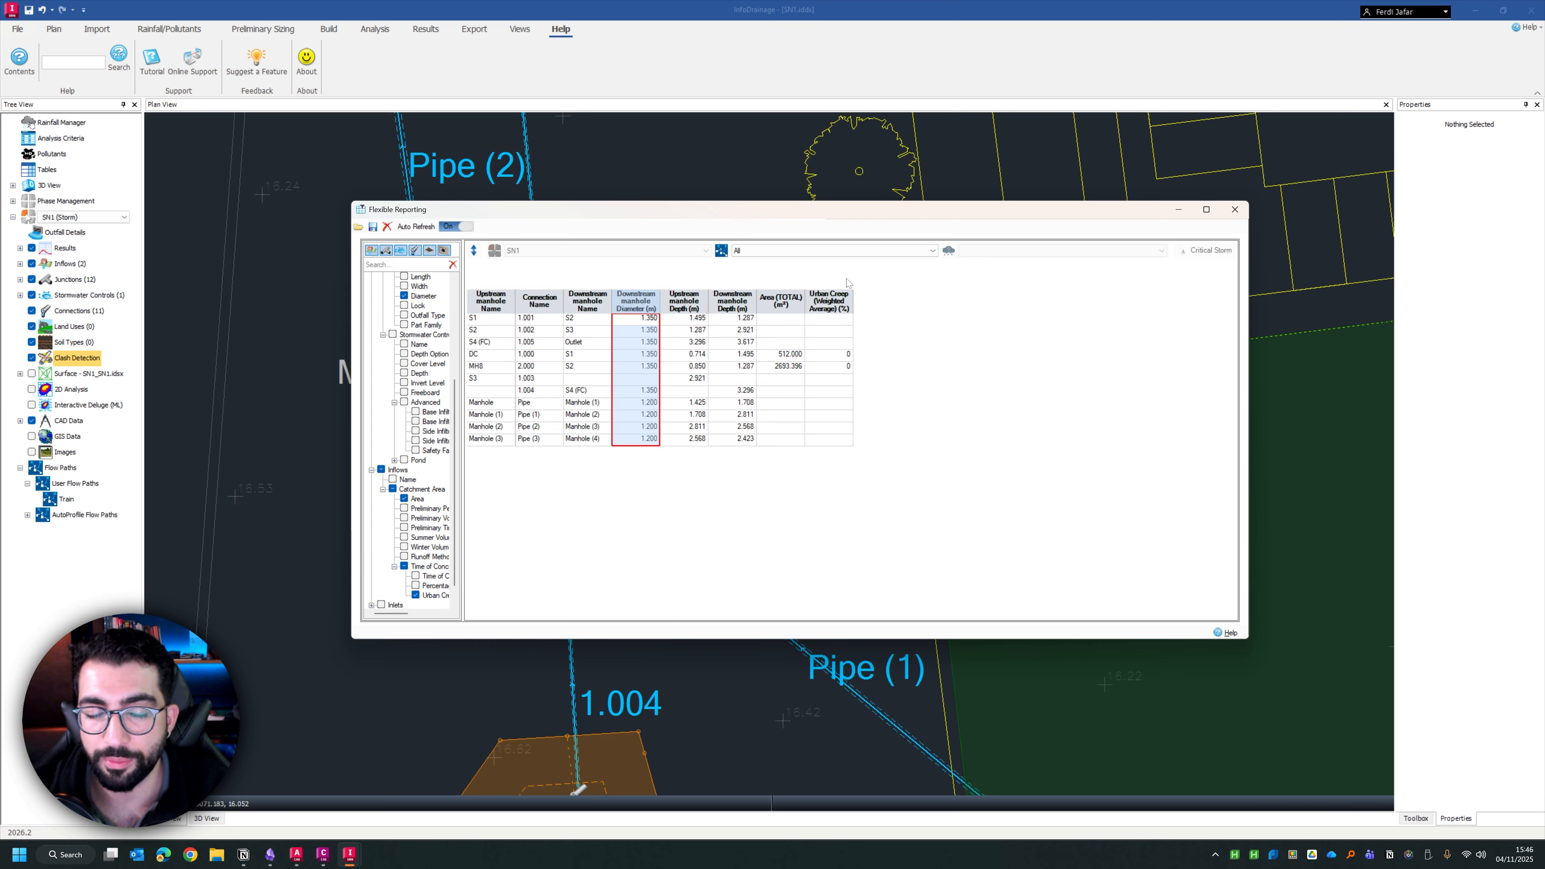
Examine the report table's export options without exporting, and widen the field list to read the full field names
{"action": "right_click", "coordinate": [595, 330]}
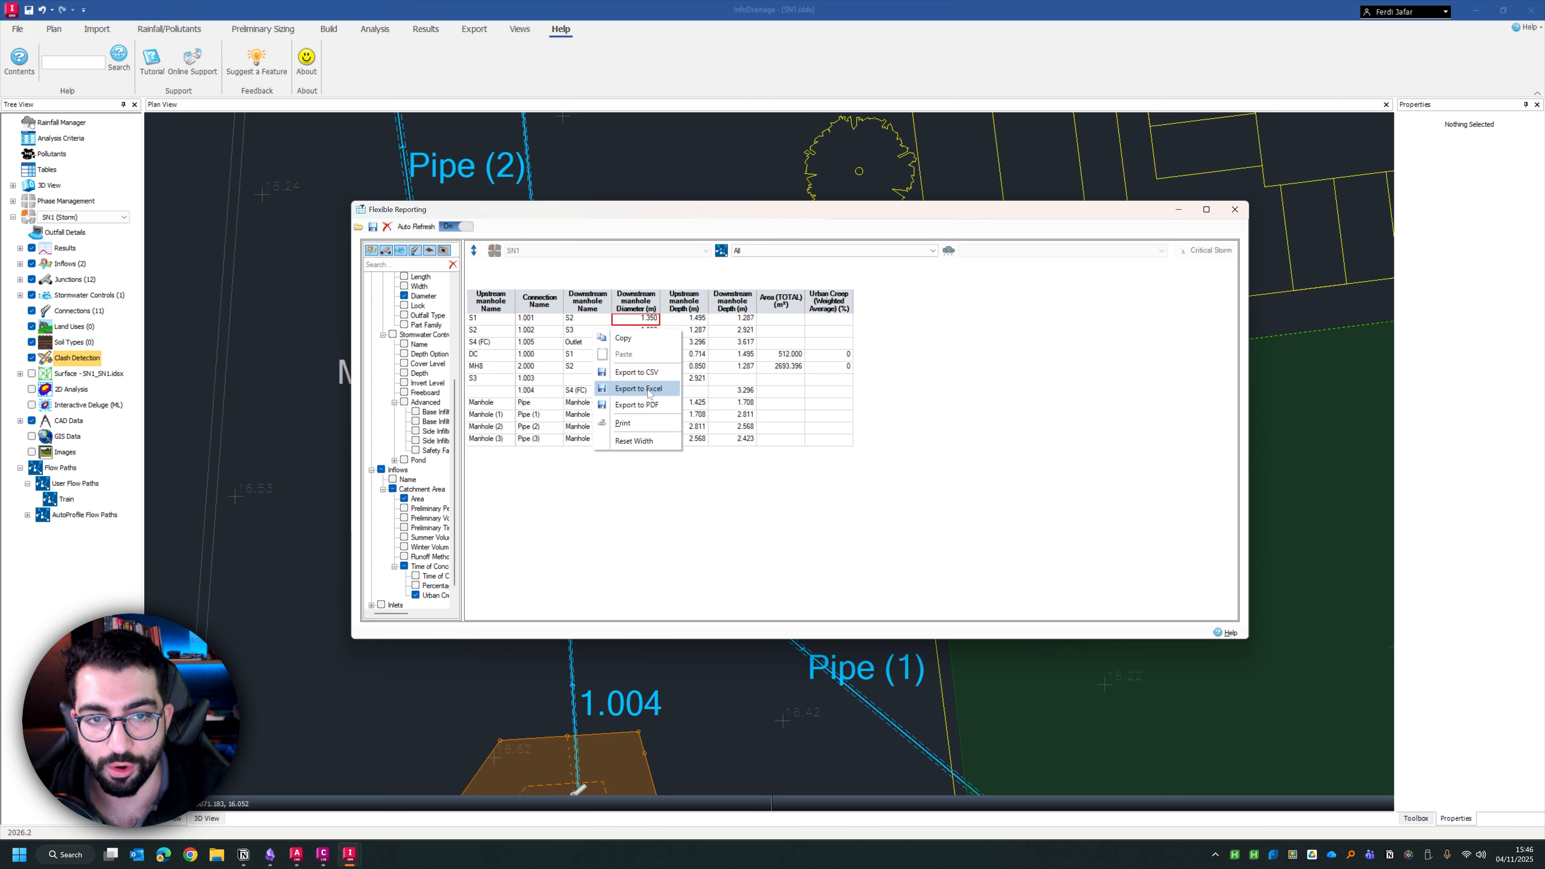
{"action": "left_click", "coordinate": [549, 253]}
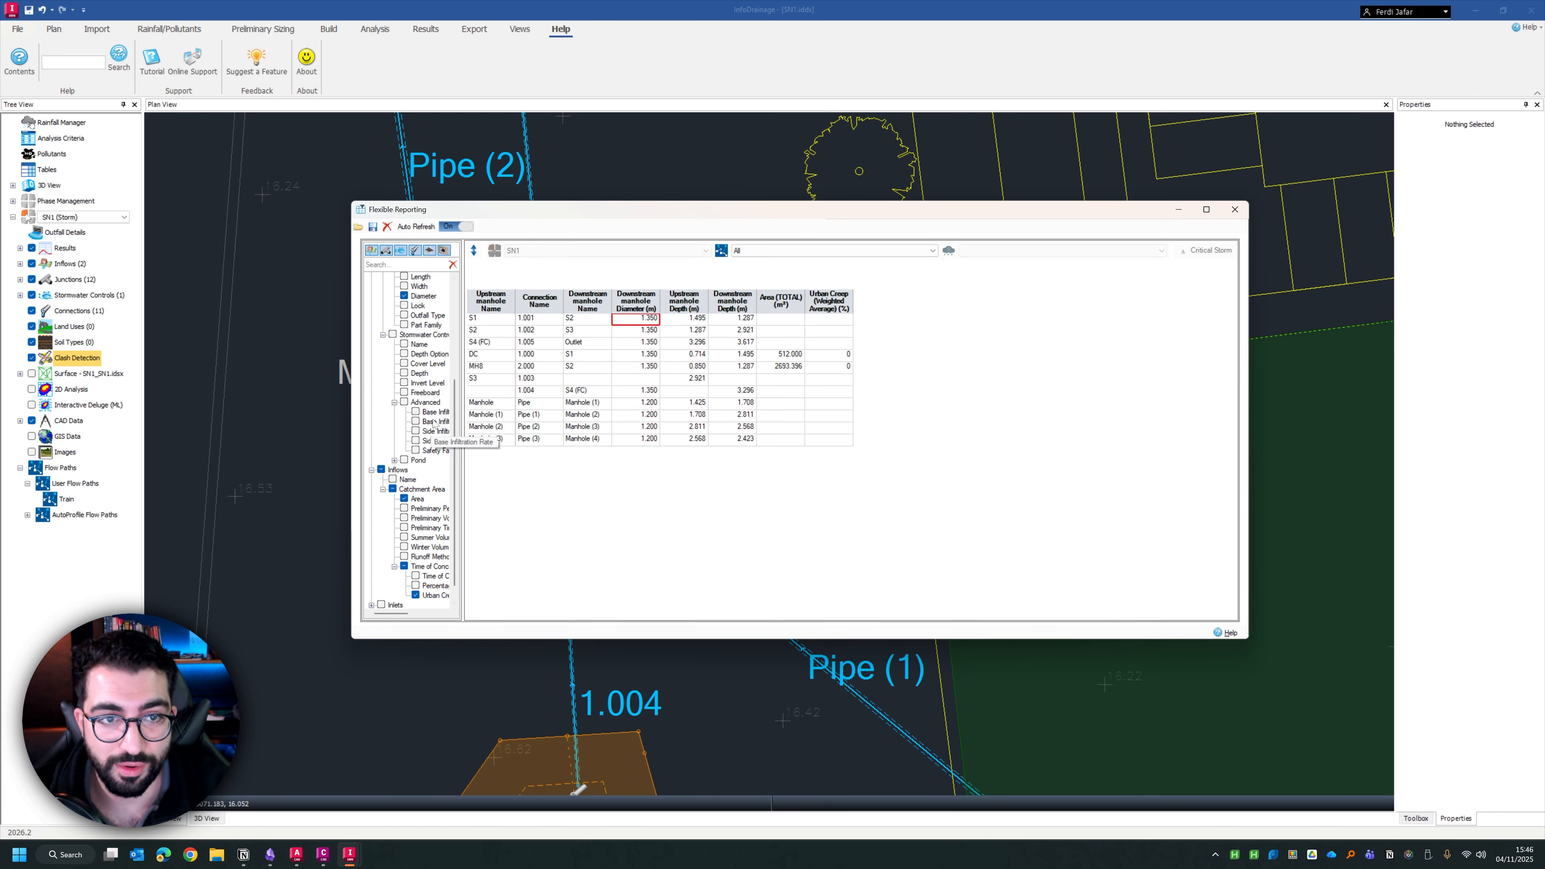
{"action": "left_click_drag", "start_coordinate": [462, 420], "coordinate": [500, 419]}
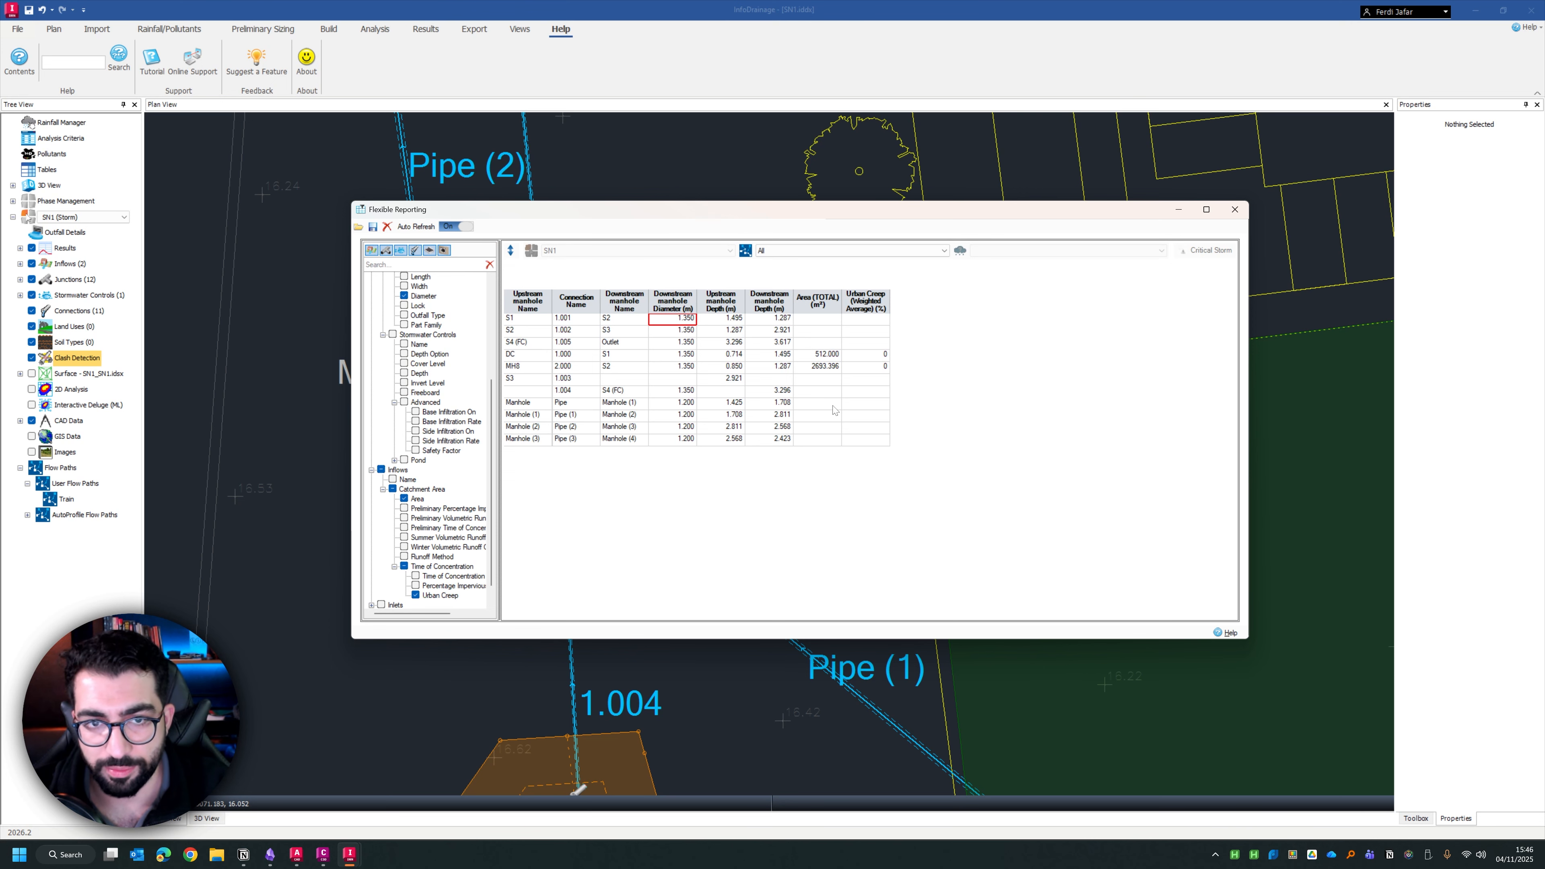
{"action": "scroll", "coordinate": [446, 394], "scroll_direction": "up", "scroll_amount": 5}
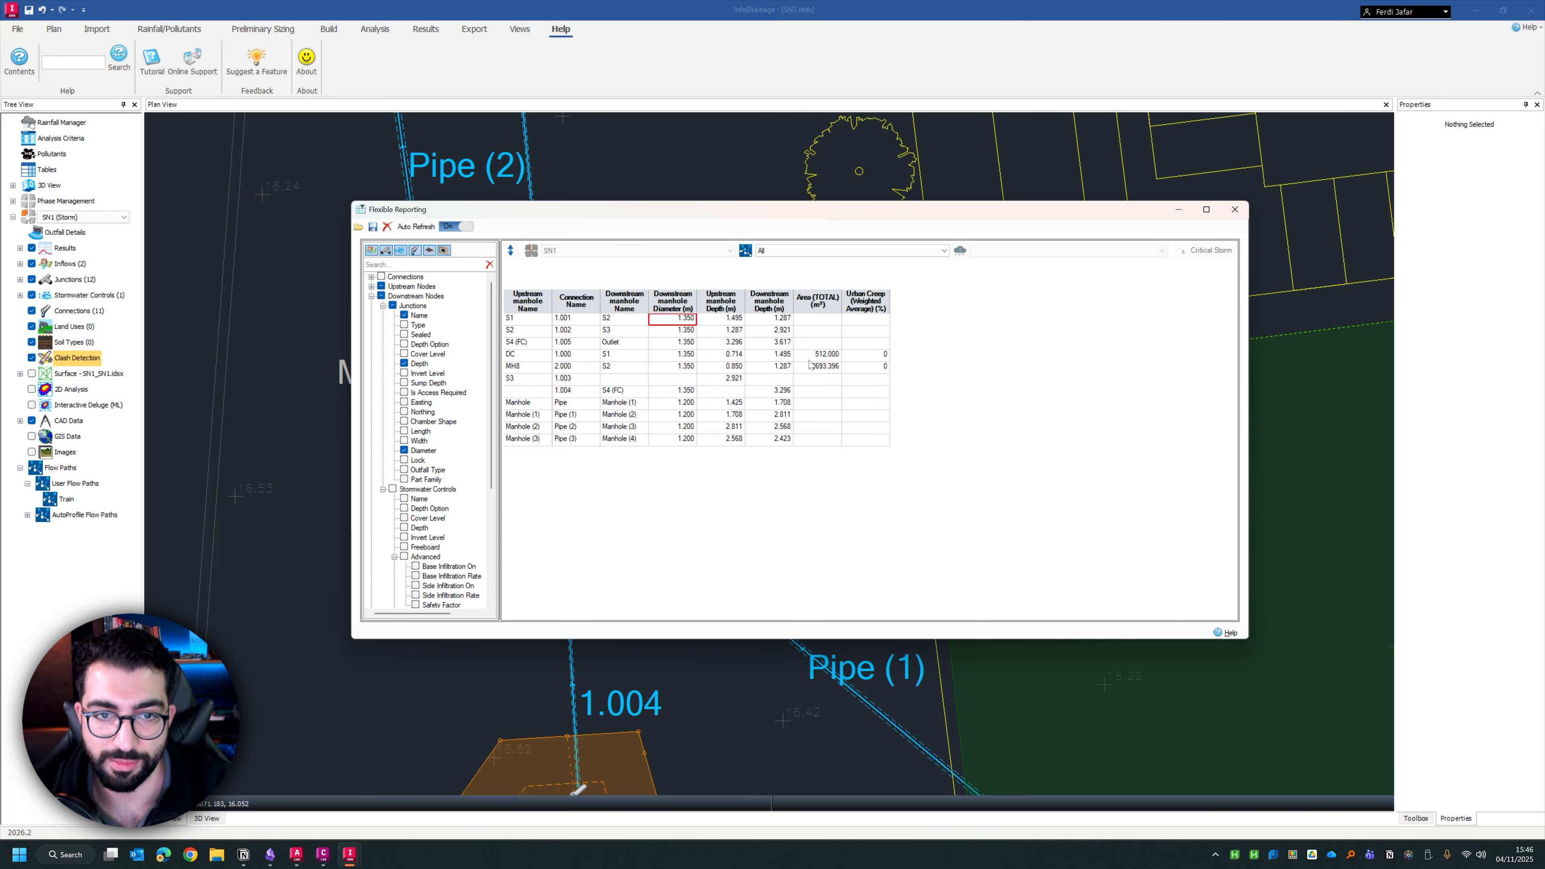
{"action": "right_click", "coordinate": [634, 344]}
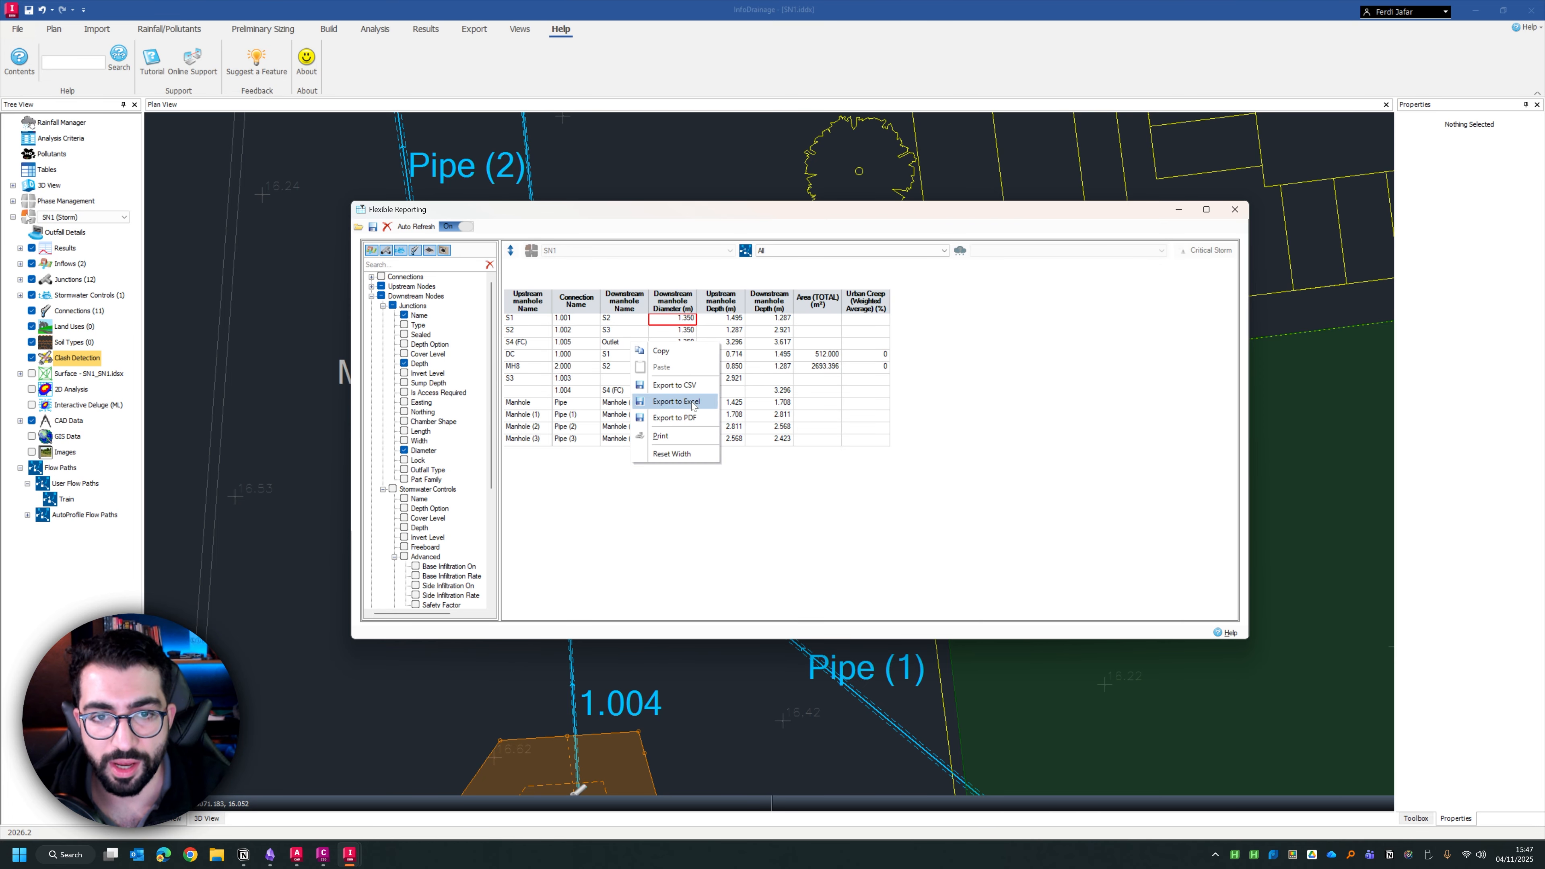
{"action": "left_click", "coordinate": [974, 370]}
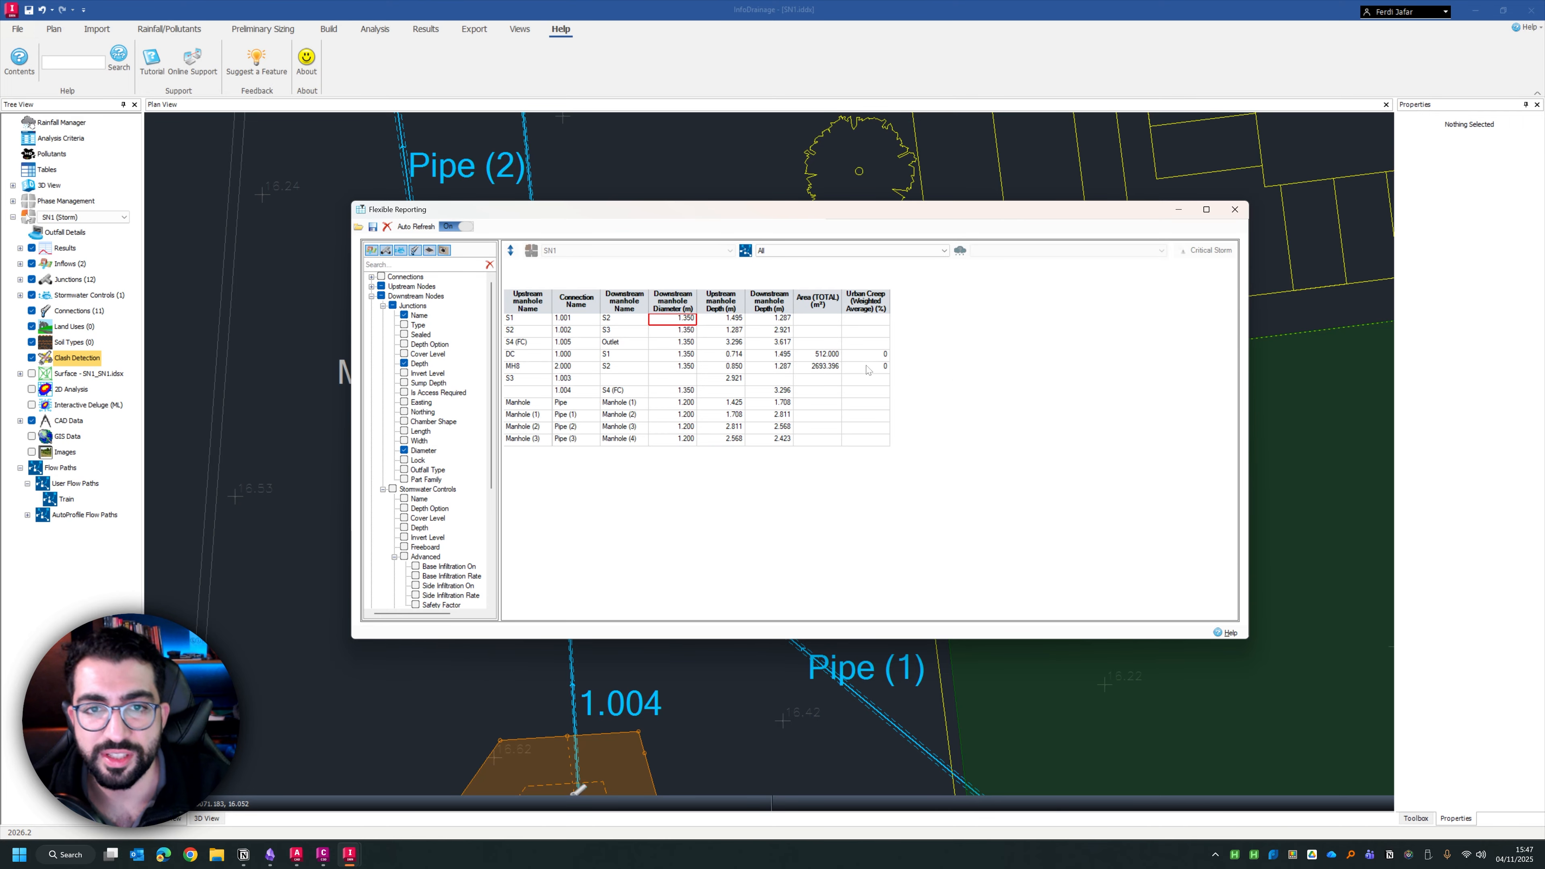
{"action": "scroll", "coordinate": [446, 405], "scroll_direction": "down", "scroll_amount": 5}
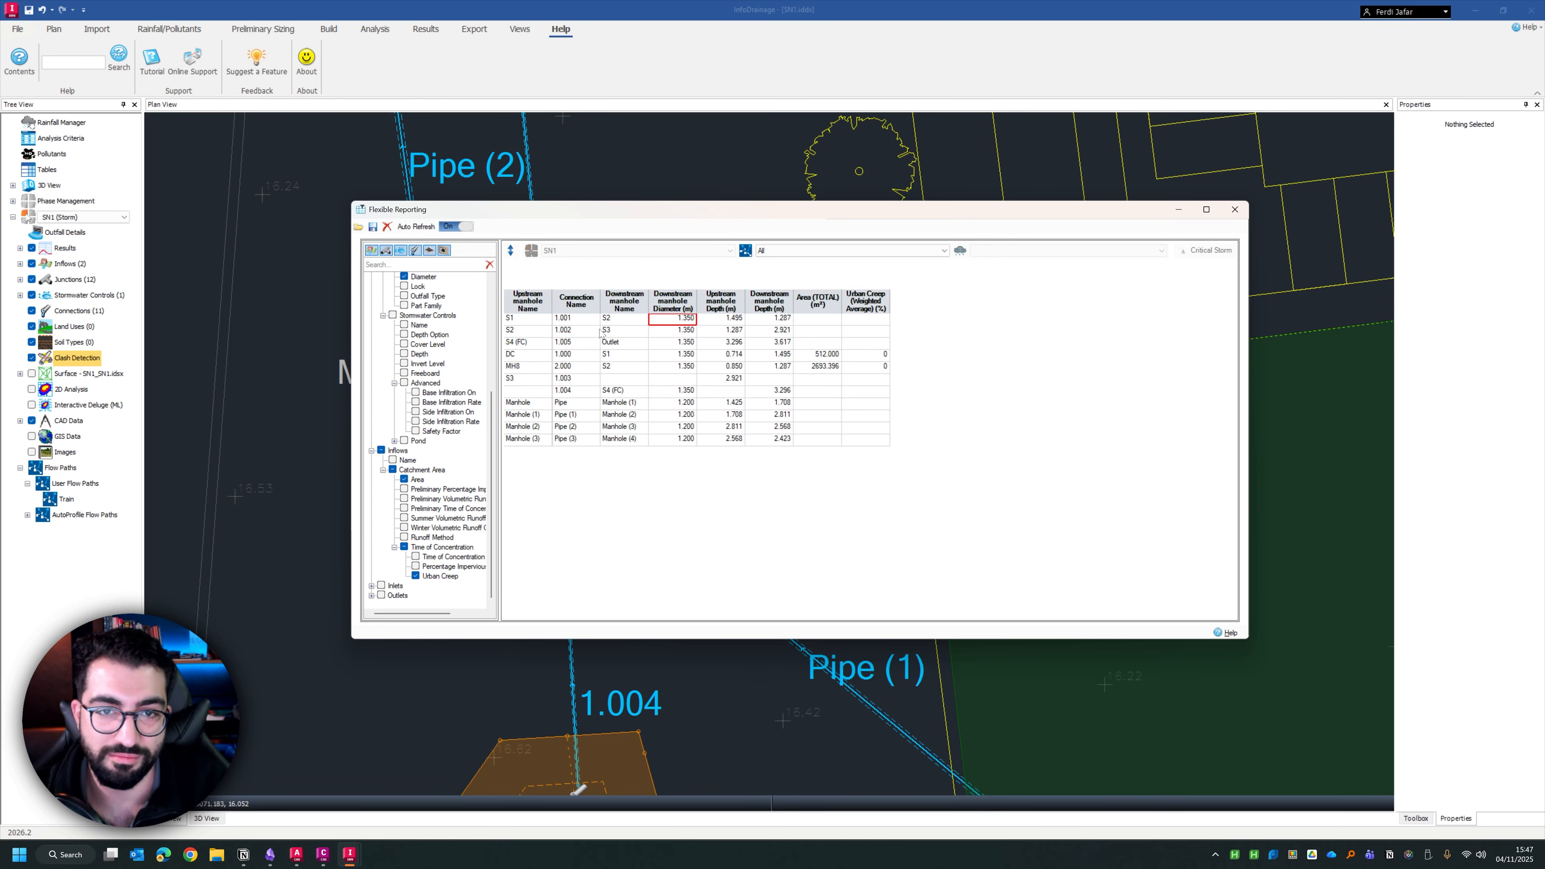
Close the flexible report and open the print report window for the drainage model
{"action": "left_click_drag", "start_coordinate": [565, 225], "coordinate": [526, 215]}
{"action": "left_click", "coordinate": [1195, 199]}
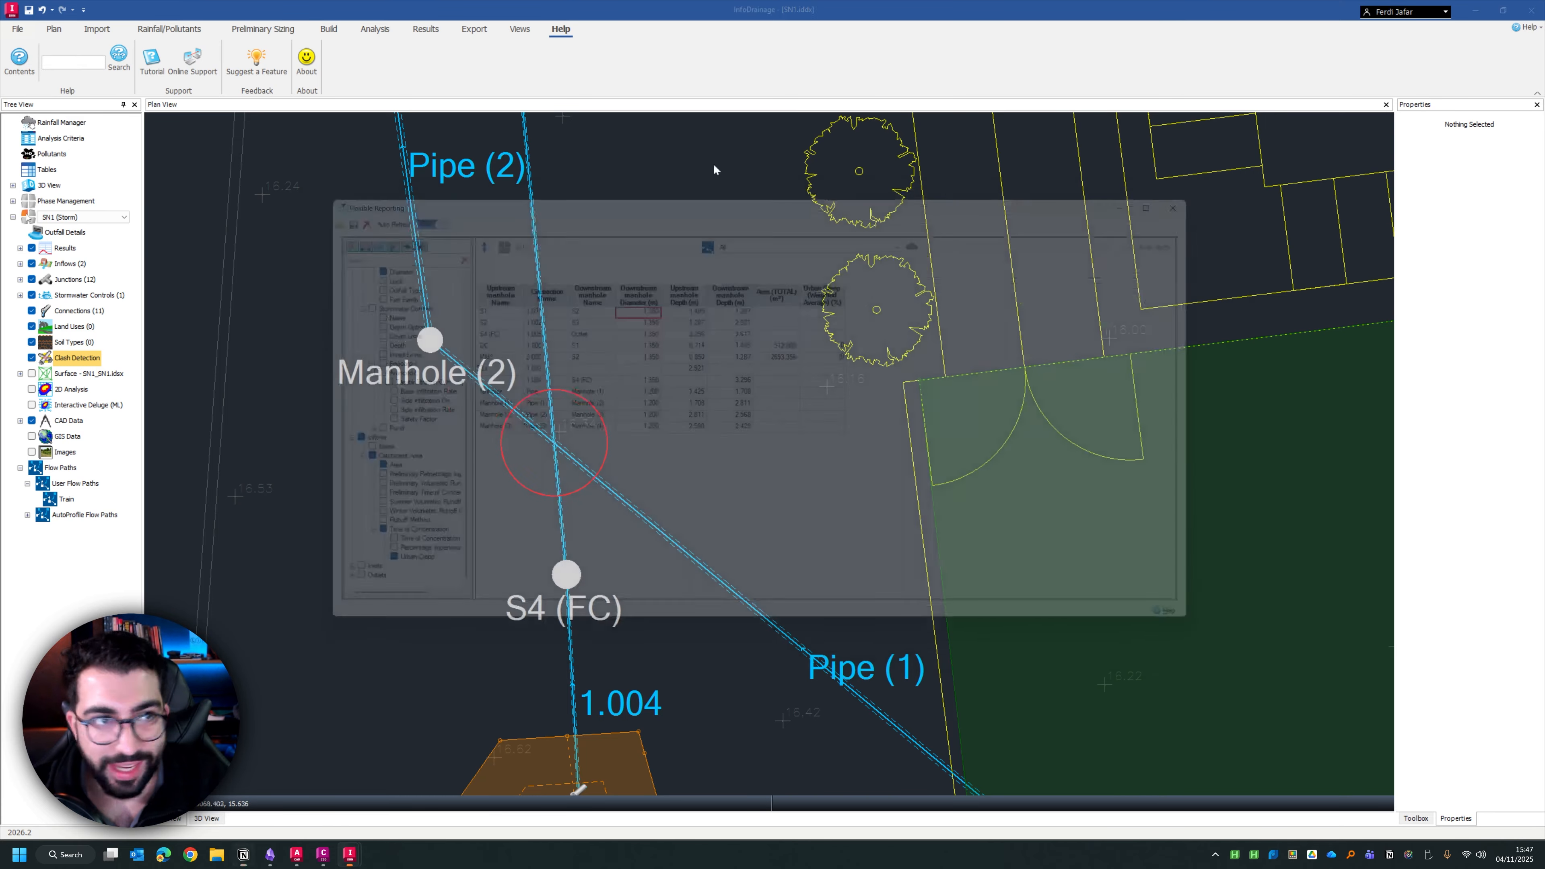
{"action": "left_click", "coordinate": [15, 29]}
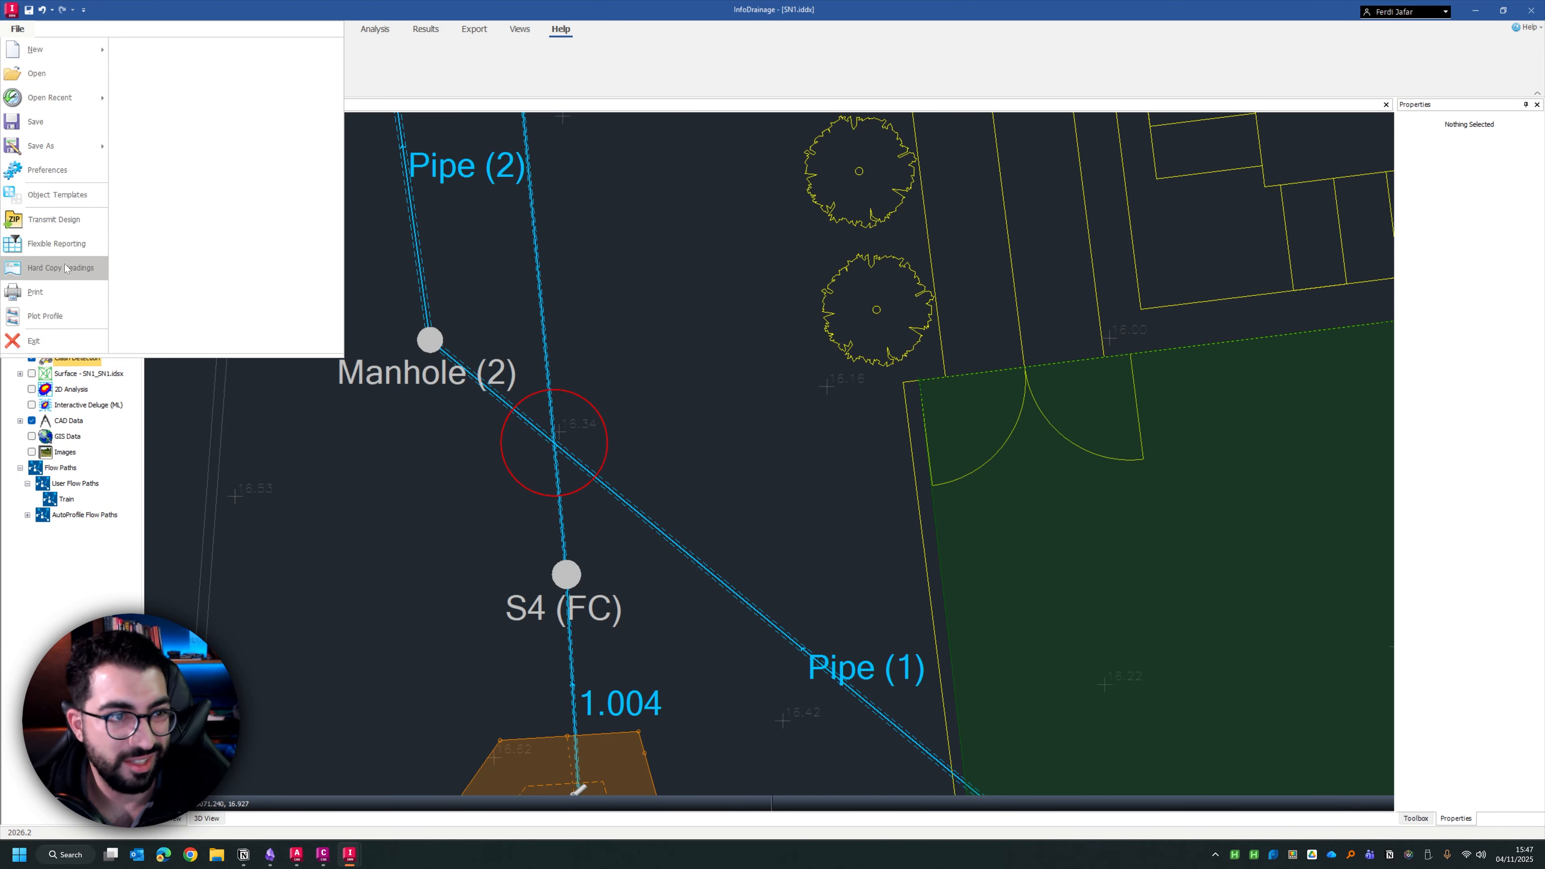
{"action": "left_click", "coordinate": [50, 298]}
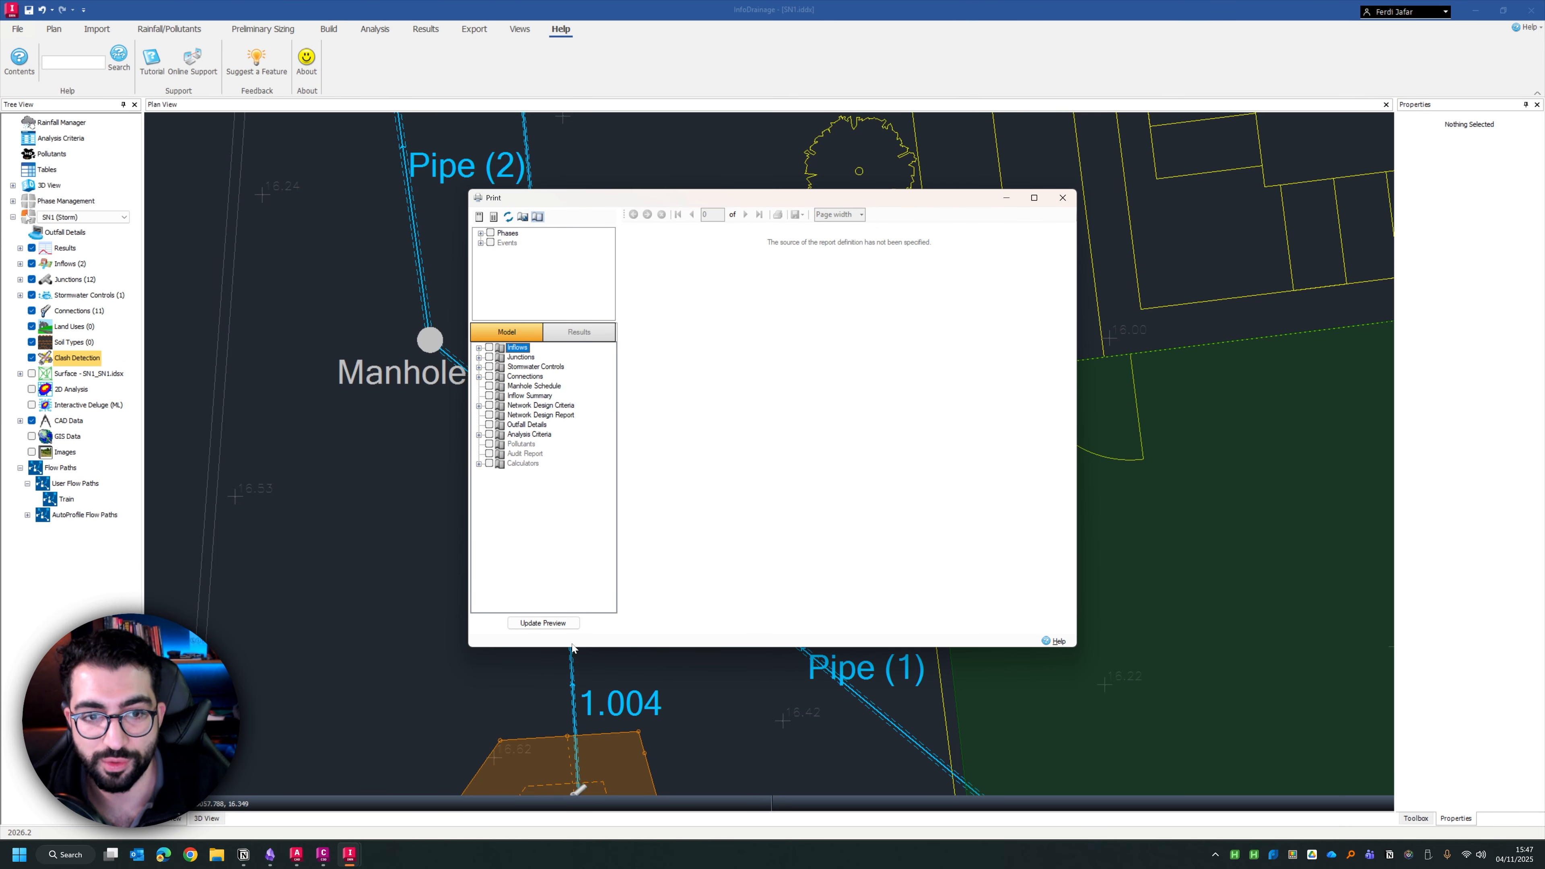
Include all phases and the model's inflows in the print report and generate its preview
{"action": "left_click", "coordinate": [771, 440]}
{"action": "left_click", "coordinate": [490, 233]}
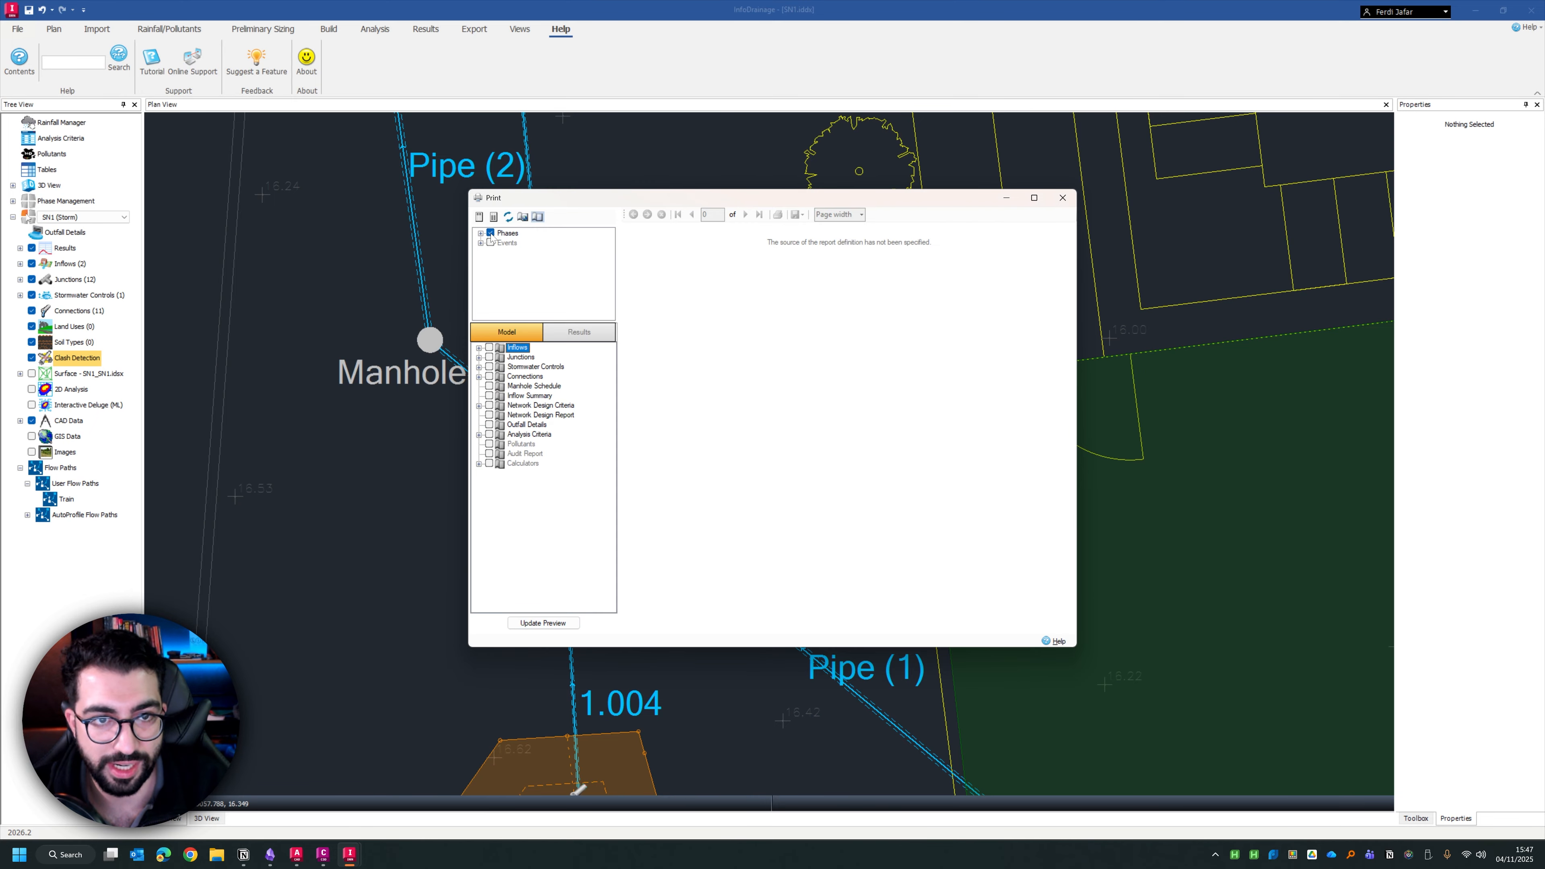
{"action": "left_click", "coordinate": [479, 348]}
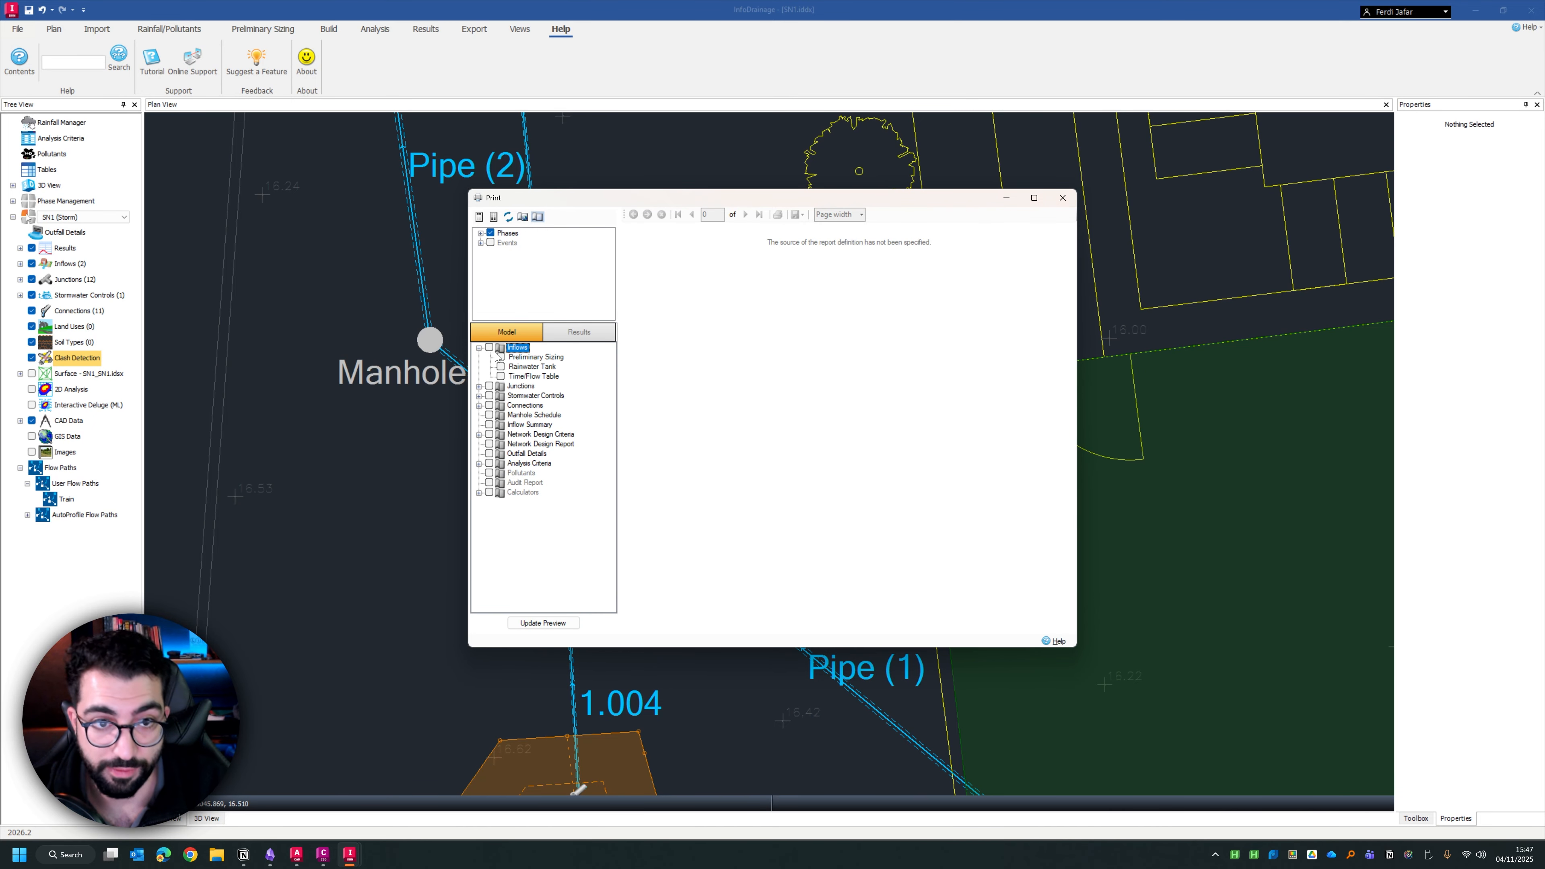
{"action": "left_click", "coordinate": [489, 348]}
{"action": "left_click", "coordinate": [575, 623]}
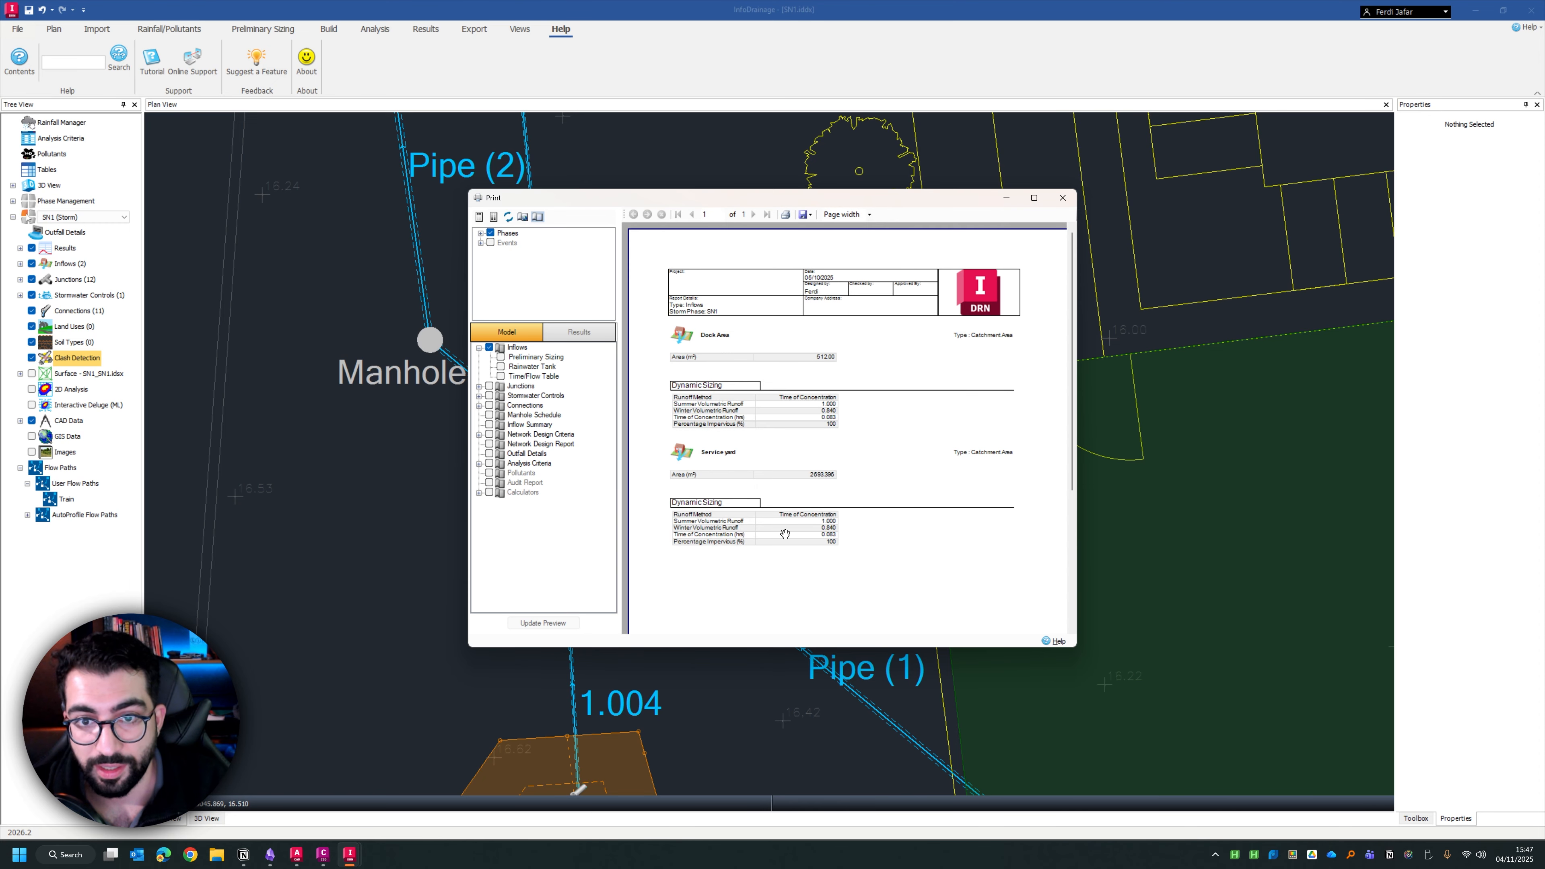
Read through the inflows report preview for the catchment areas and dynamic sizing data, and close it without printing
{"action": "scroll", "coordinate": [828, 512], "scroll_direction": "down", "scroll_amount": 1}
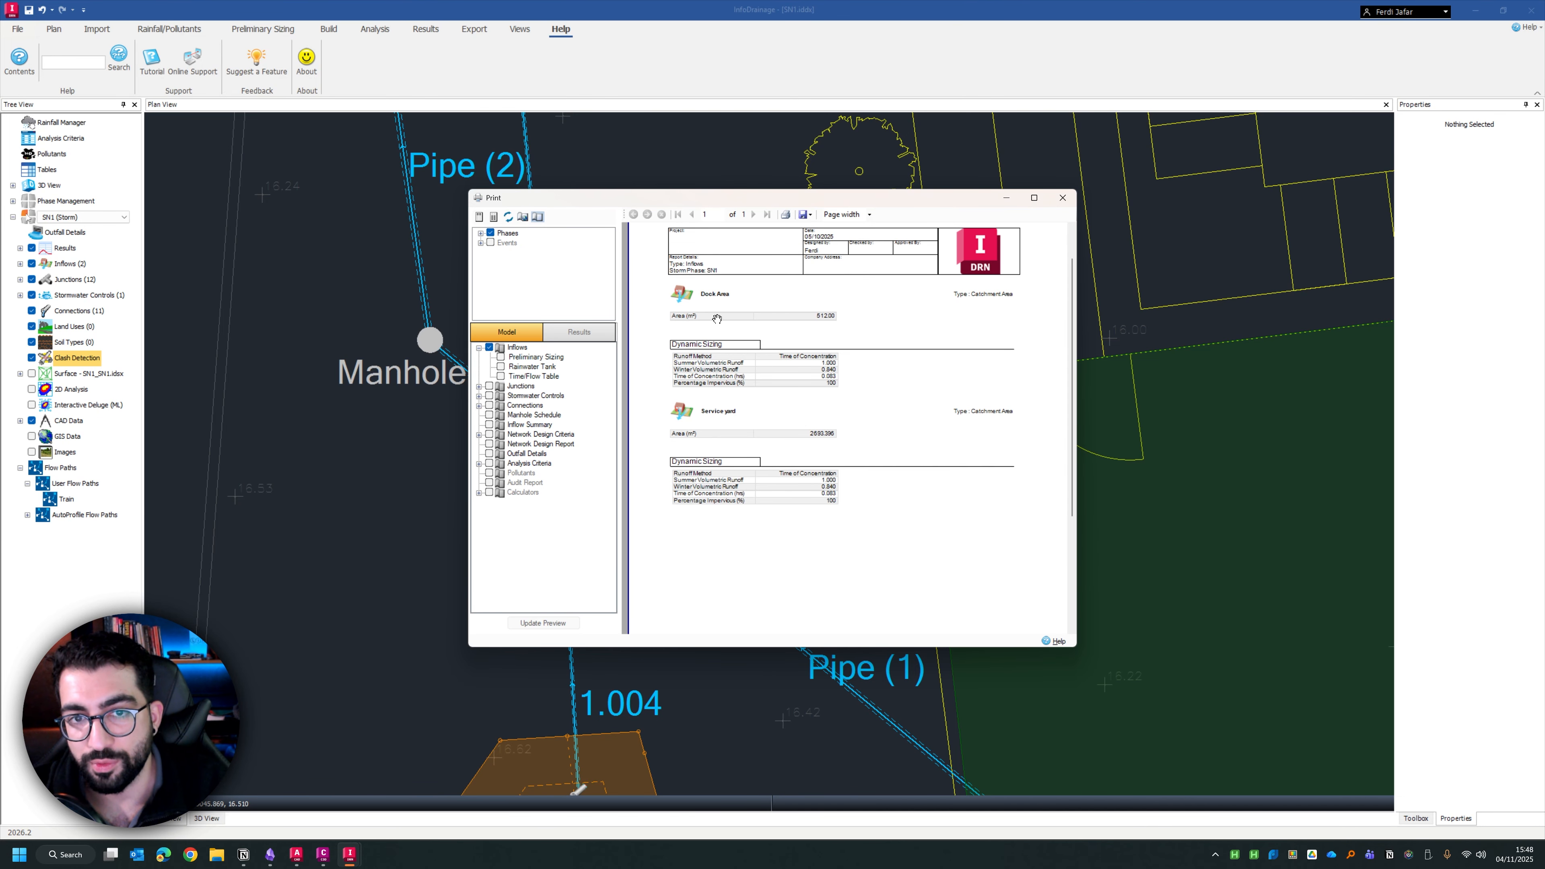
{"action": "scroll", "coordinate": [768, 426], "scroll_direction": "down", "scroll_amount": 2}
{"action": "scroll", "coordinate": [736, 322], "scroll_direction": "up", "scroll_amount": 3}
{"action": "scroll", "coordinate": [744, 380], "scroll_direction": "down", "scroll_amount": 5}
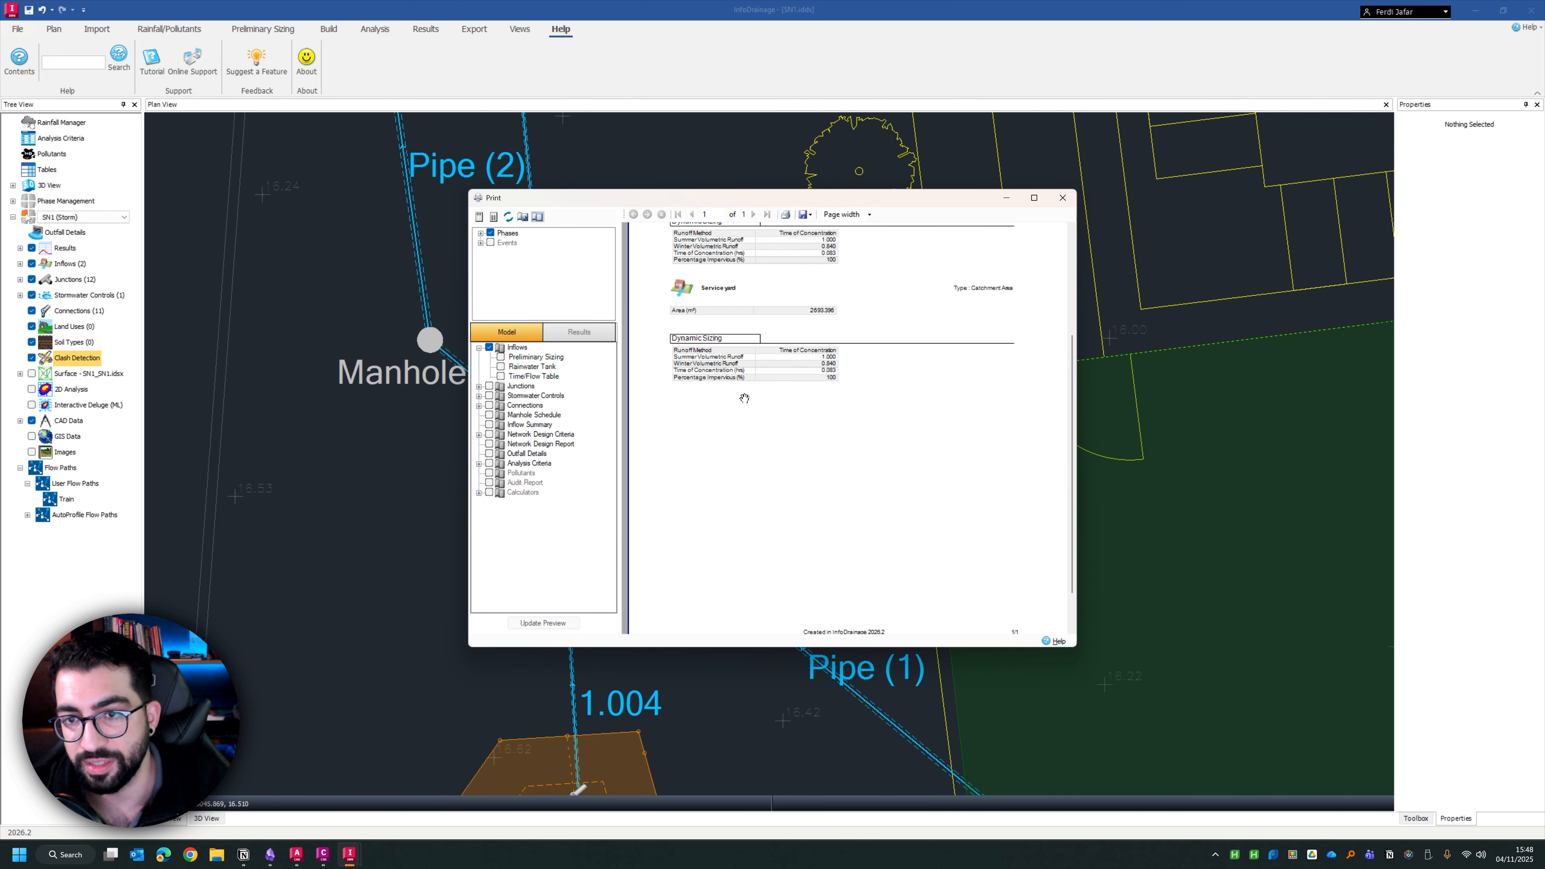
{"action": "left_click", "coordinate": [1063, 198]}
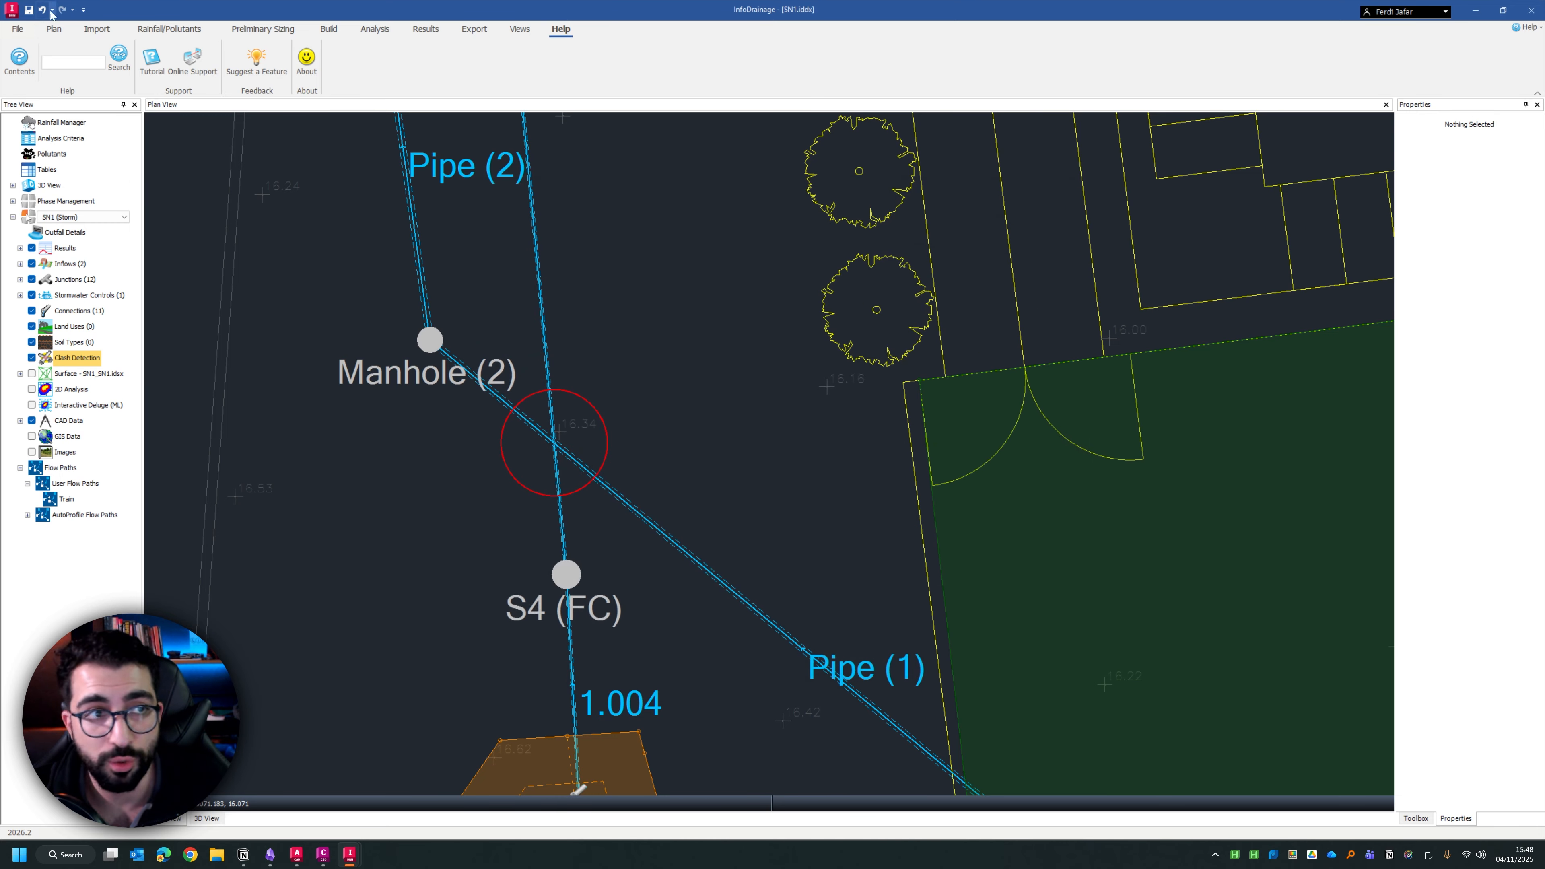
Reopen the flexible report and enlarge its window until all the table columns fit
{"action": "left_click", "coordinate": [16, 29]}
{"action": "left_click", "coordinate": [49, 245]}
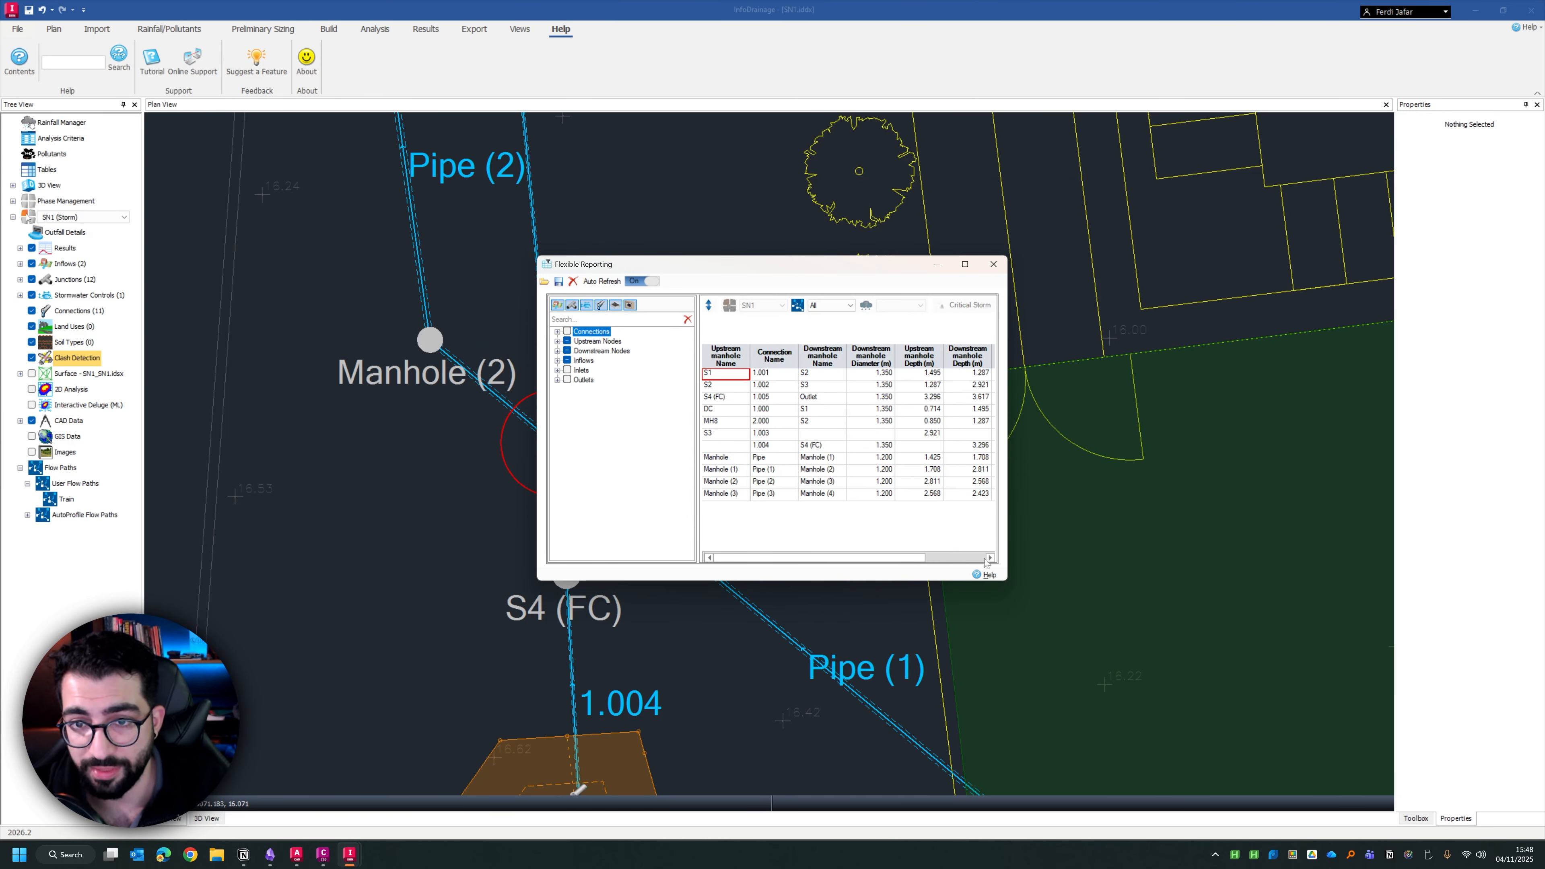
{"action": "left_click_drag", "start_coordinate": [1007, 580], "coordinate": [1260, 609]}
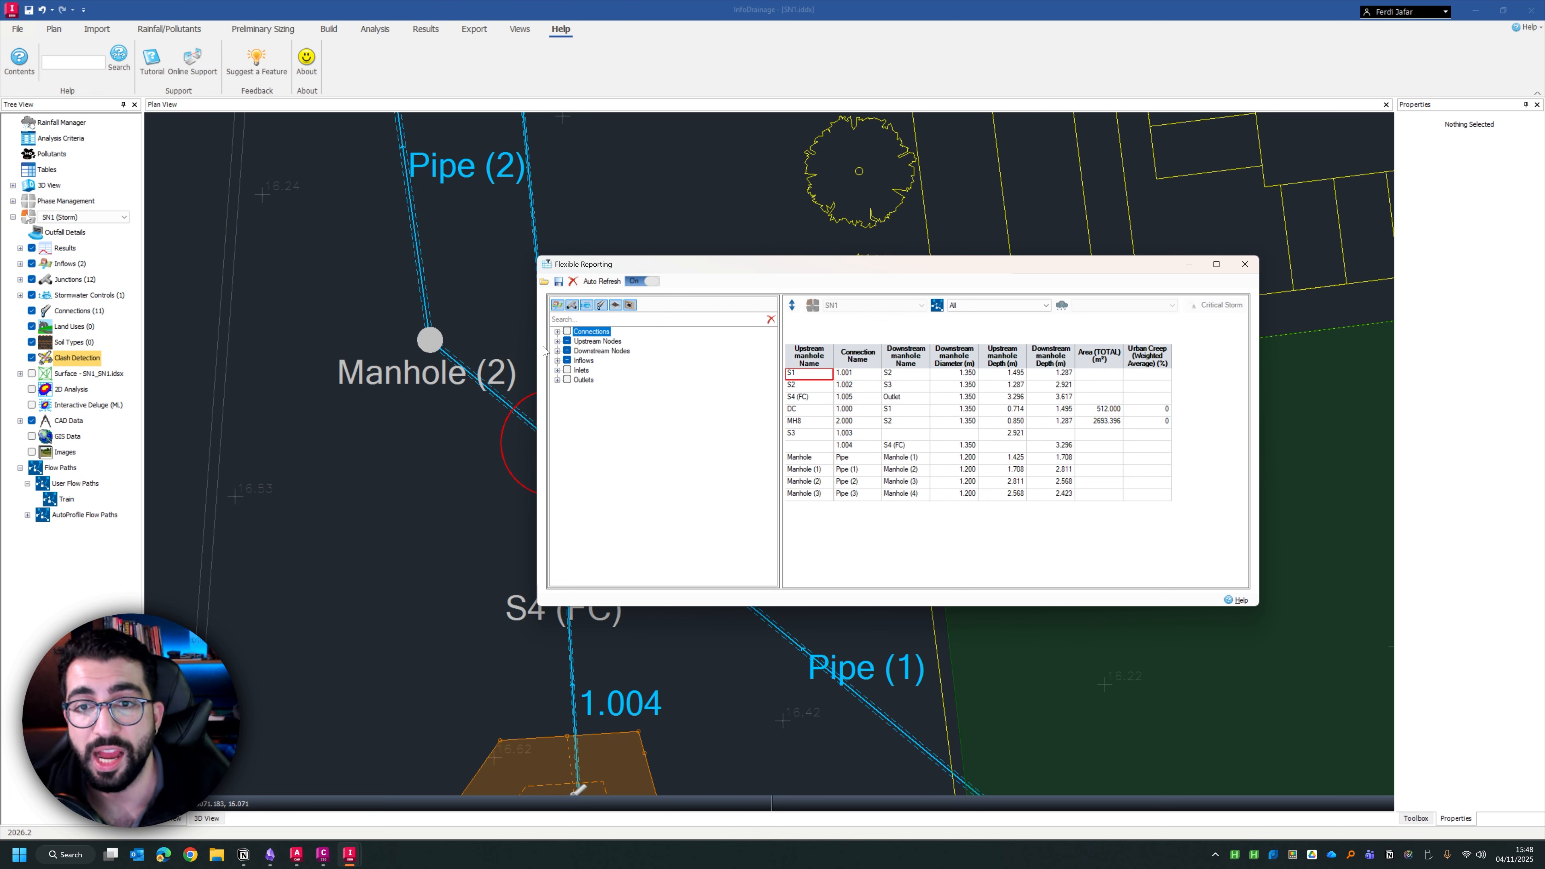